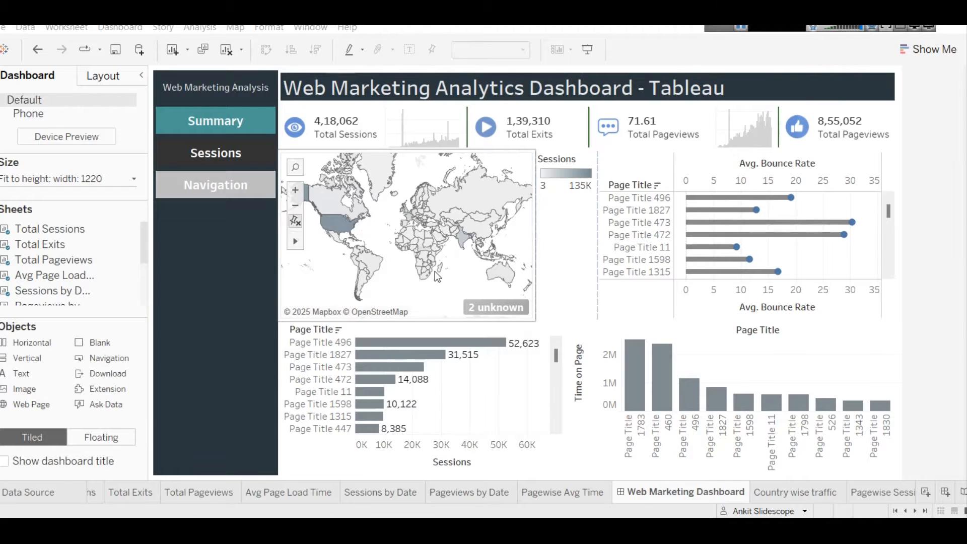
- Examine the finished web marketing dashboard's country map, bounce rate chart, time on page and sessions charts, and Total Sessions figure
mouse_move(336, 230)
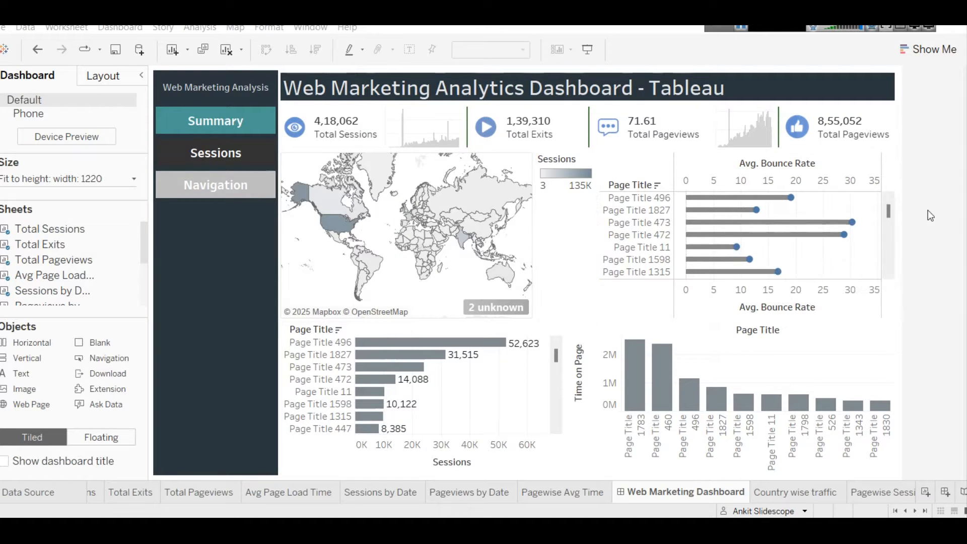
scroll(803, 233, "down", 5)
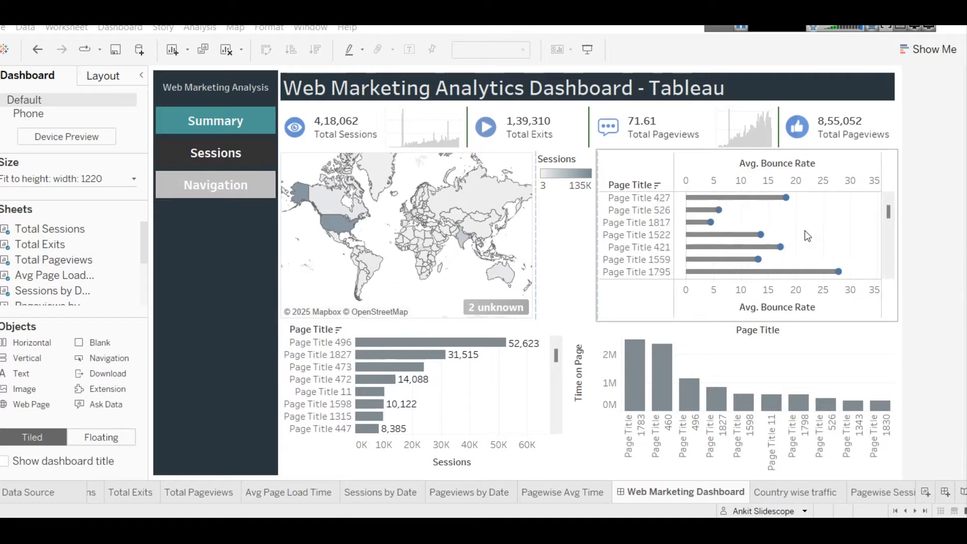
scroll(806, 236, "up", 5)
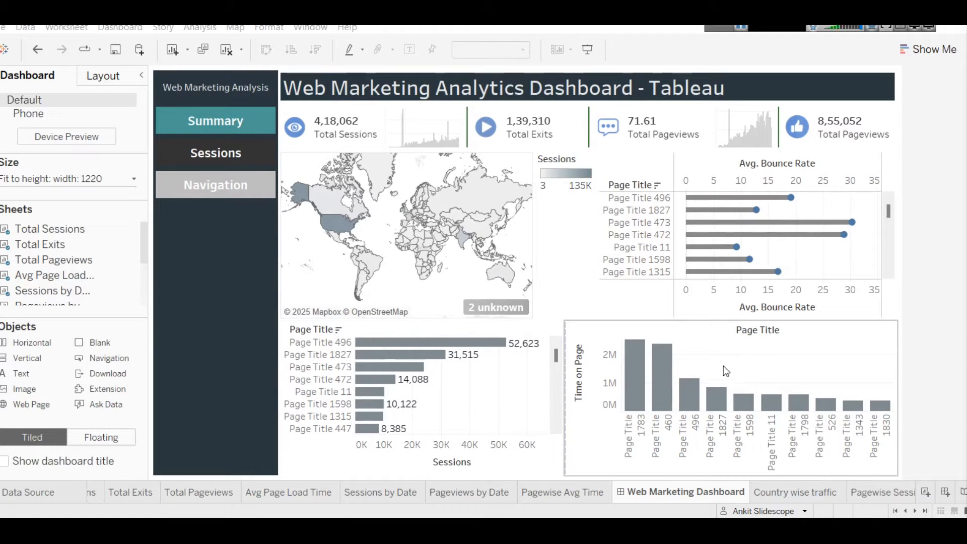
mouse_move(629, 373)
mouse_move(426, 350)
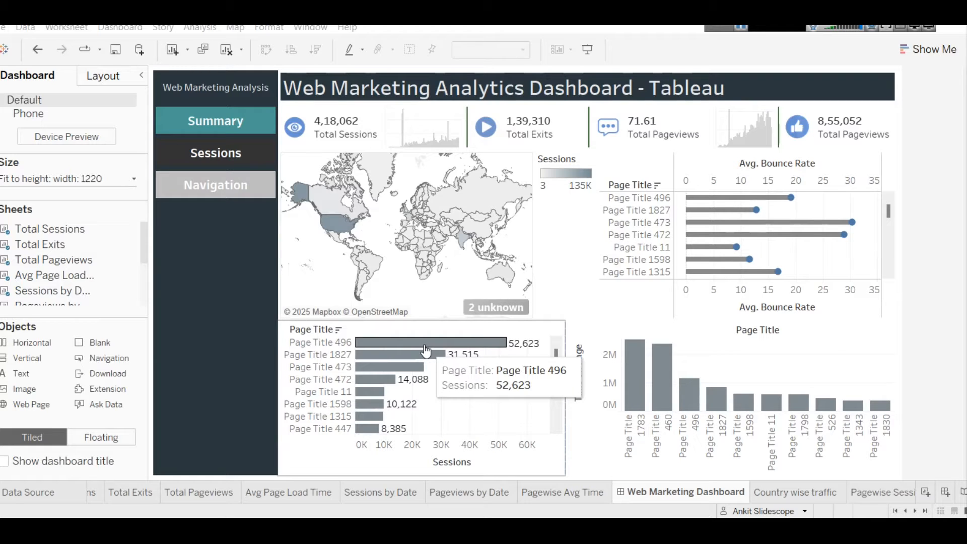
mouse_move(345, 139)
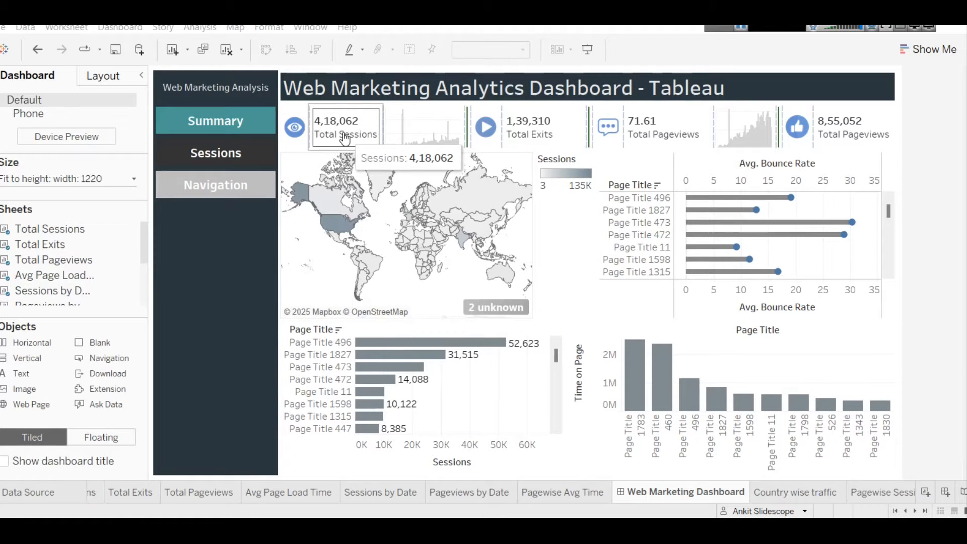
mouse_move(425, 146)
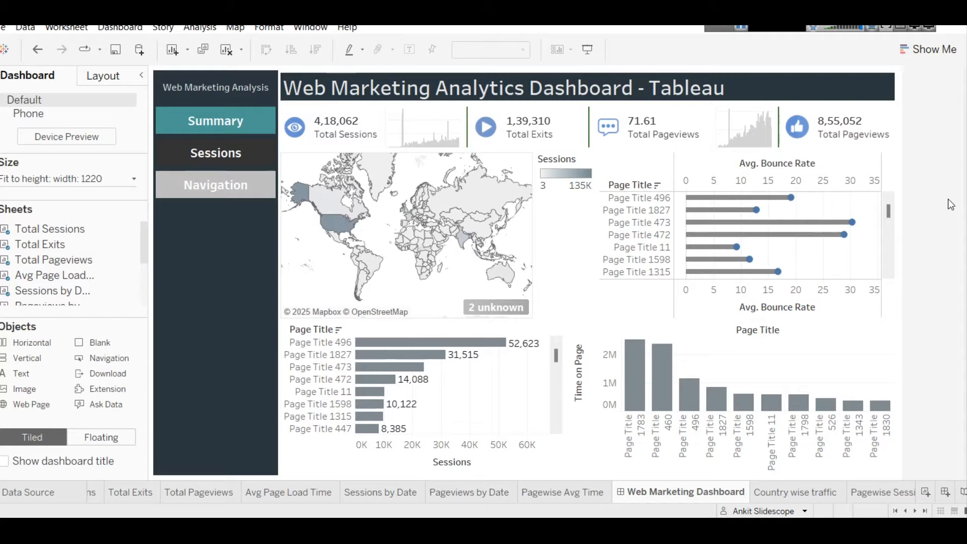
- Preview the finished dashboard in presentation mode, check its Sessions navigation button, and return to the editing view
left_click(588, 49)
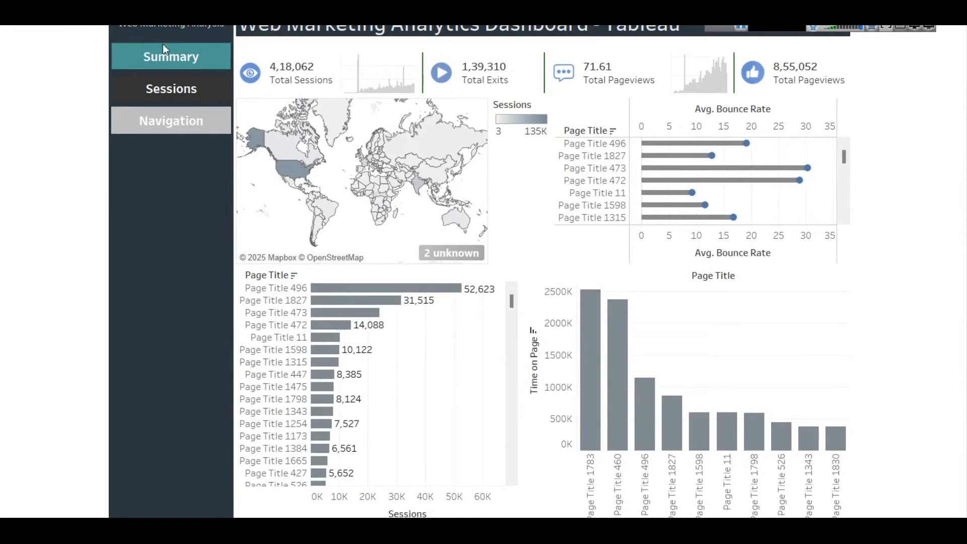
left_click(176, 89)
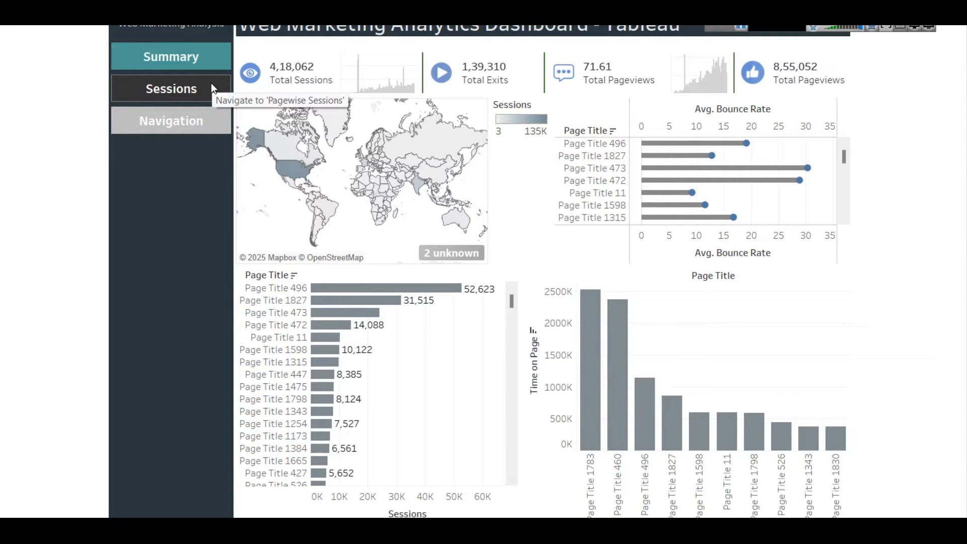
key("Escape")
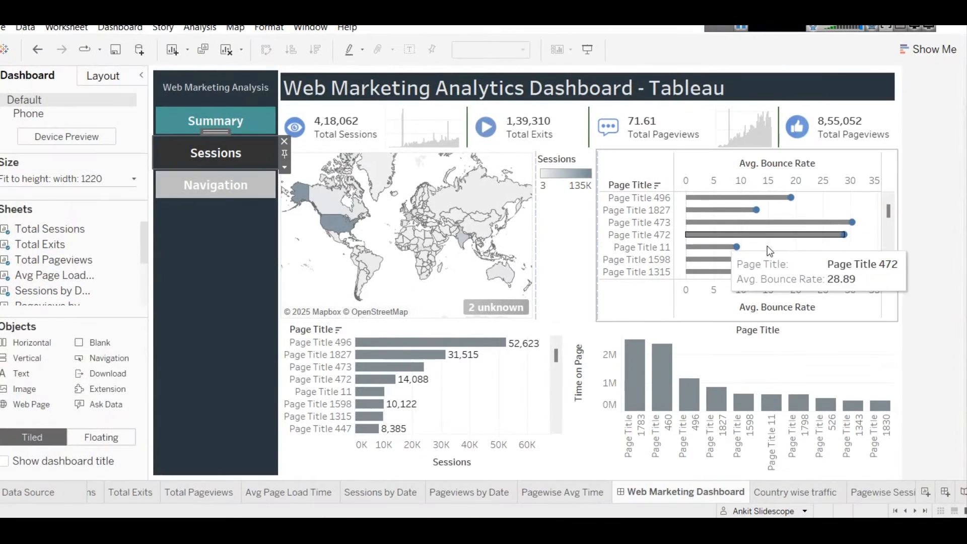
left_click(935, 146)
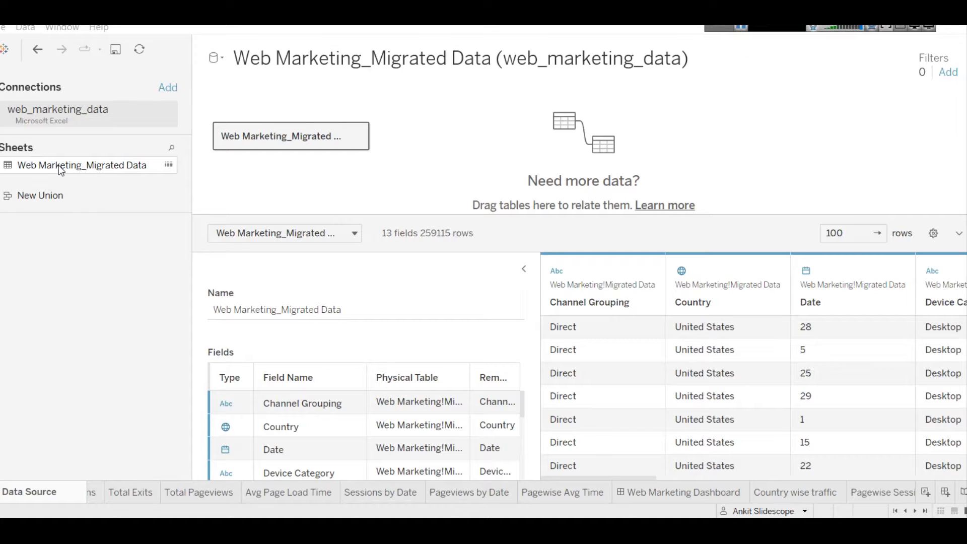
- Check the file connection types available and review the rows and fields of the Web Marketing_Migrated Data table
left_click(172, 88)
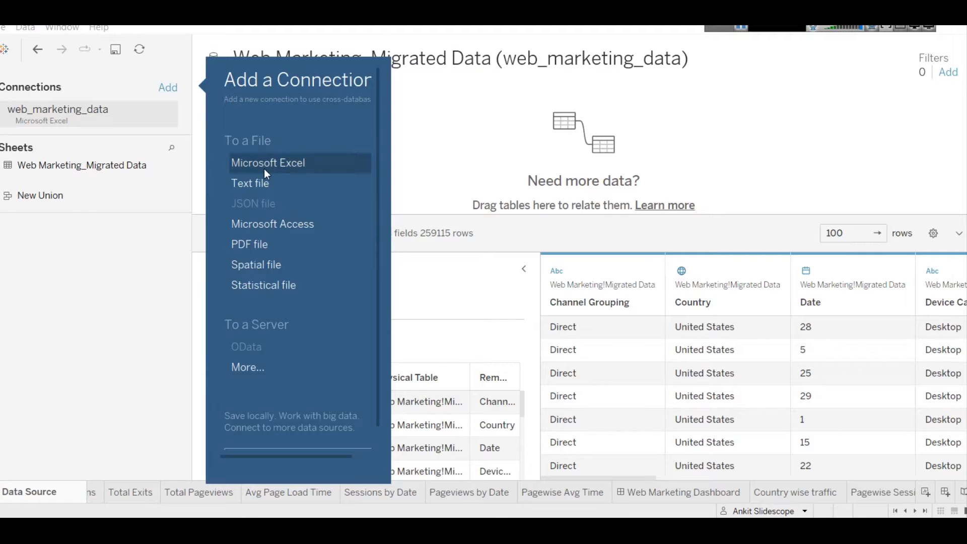
left_click(141, 220)
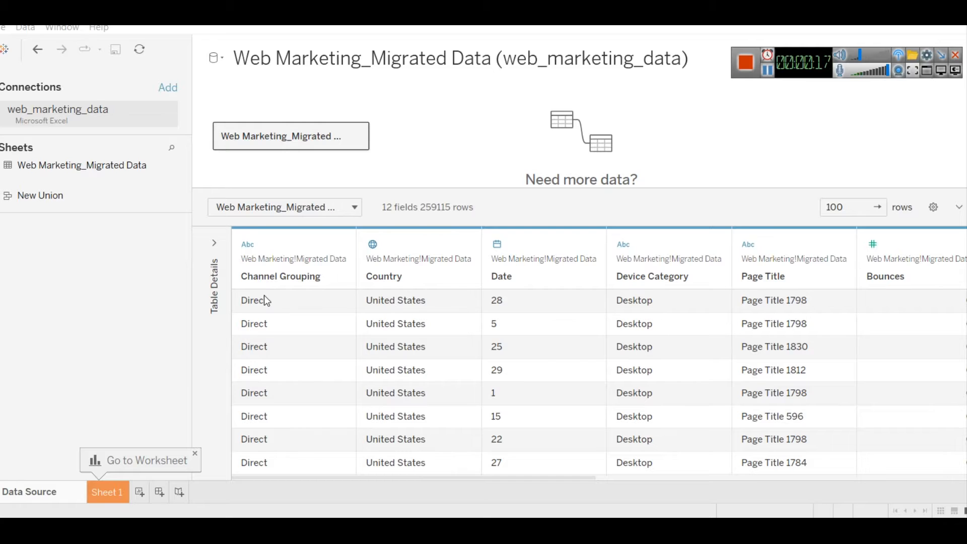
scroll(264, 296, "down", 10)
scroll(349, 361, "down", 5)
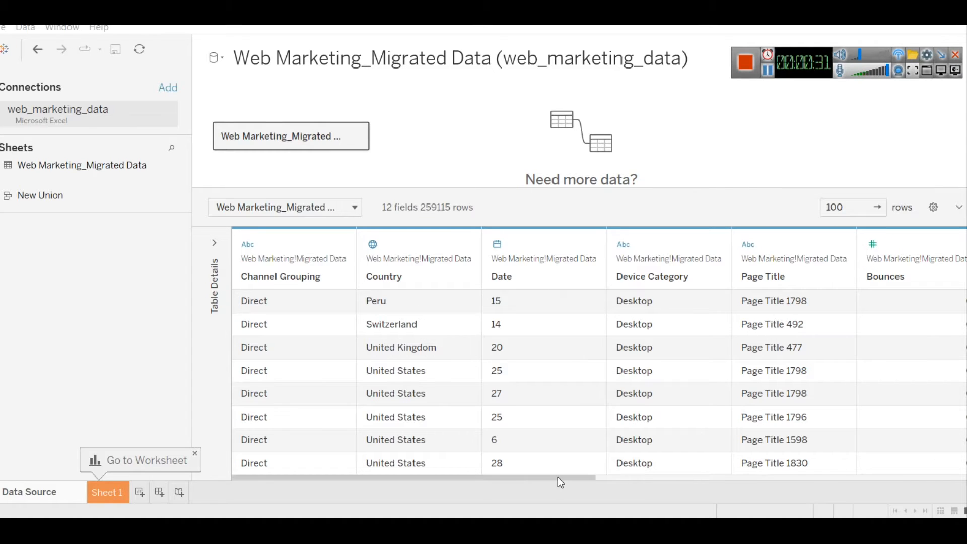
left_click_drag(559, 478, 653, 488)
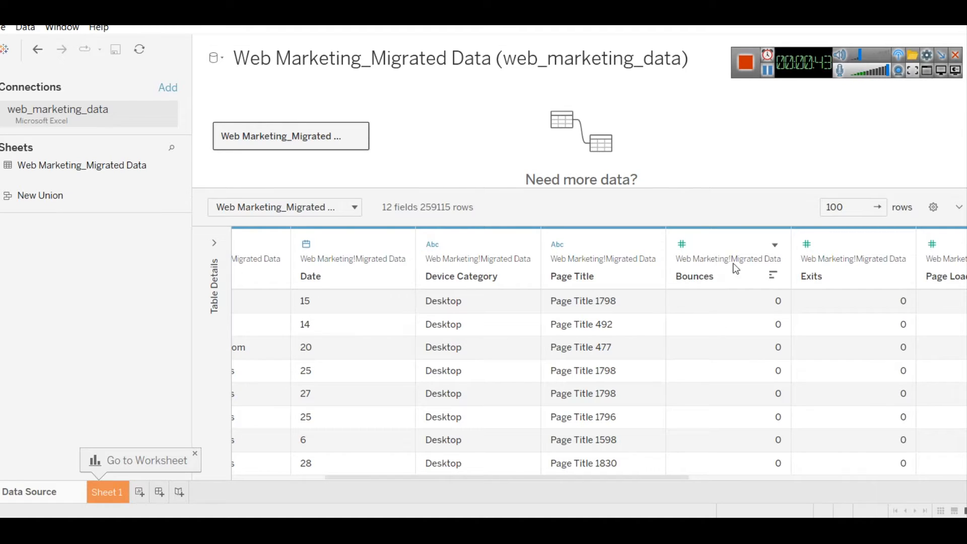
left_click_drag(419, 477, 758, 475)
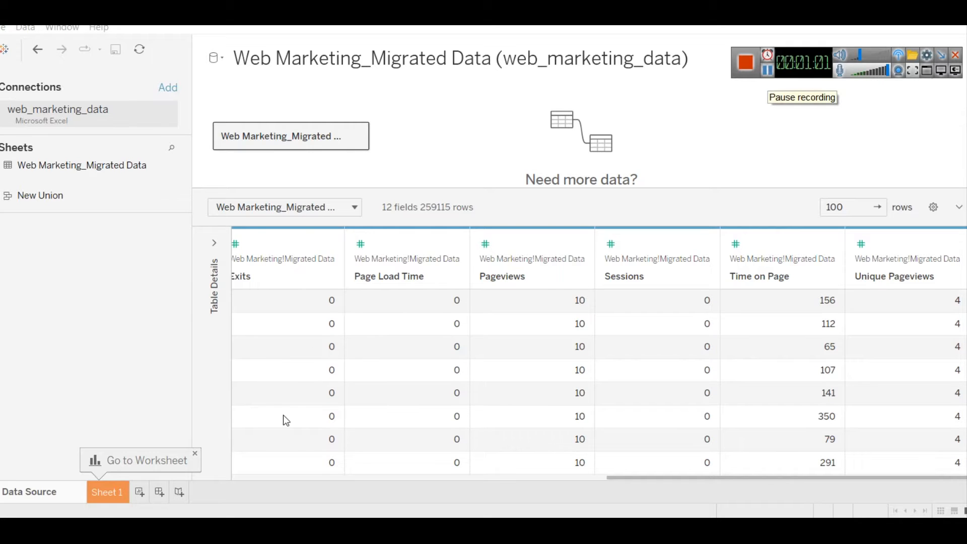
- Go from the data source to Sheet 1 and create a new blank dashboard
left_click(110, 494)
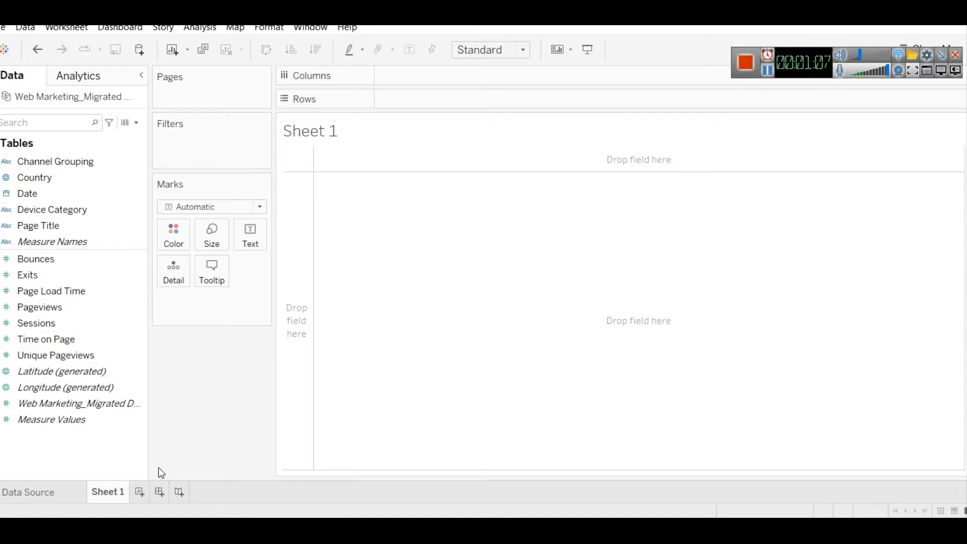
left_click(159, 493)
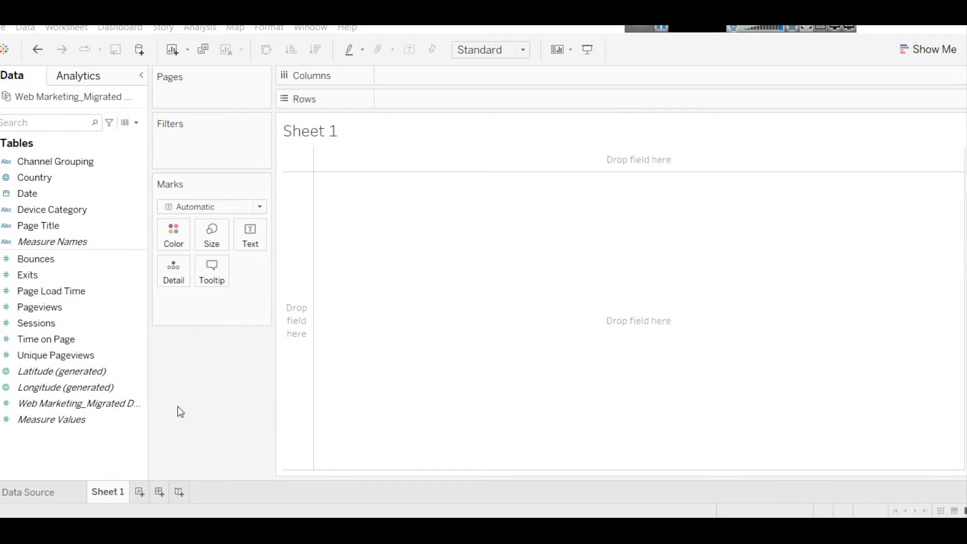
left_click(160, 493)
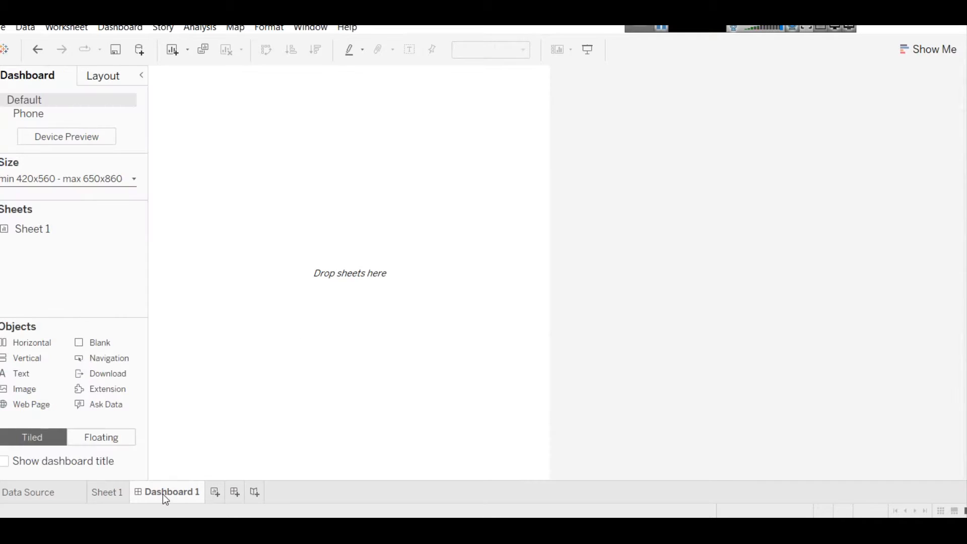
- Set both the minimum and maximum width of the dashboard's size range to 1220 px
left_click(136, 182)
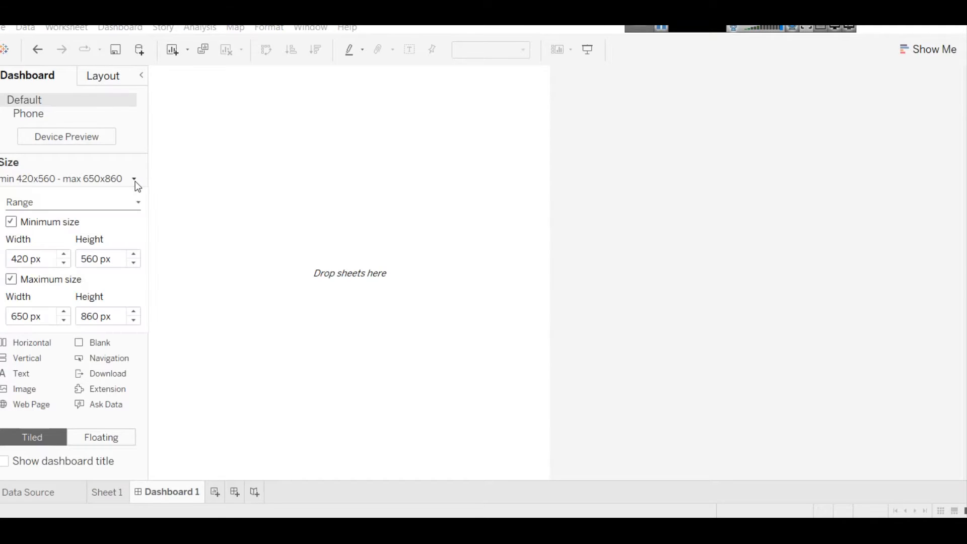
left_click(66, 254)
left_click_drag(67, 254, 66, 255)
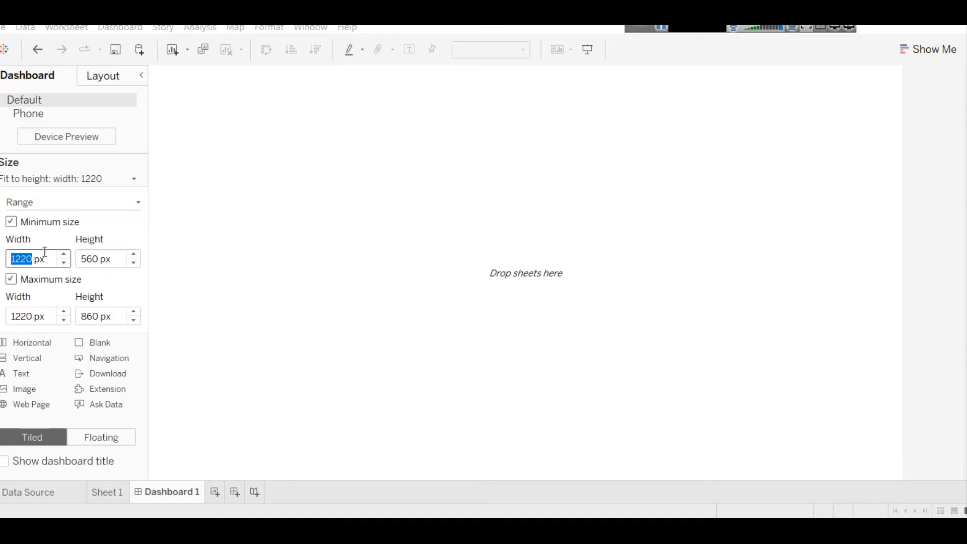
left_click(267, 222)
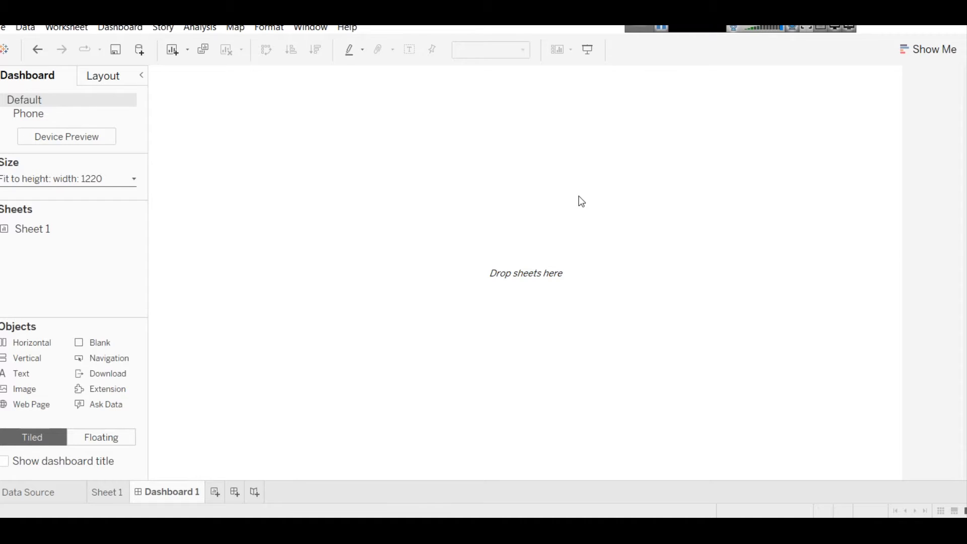
- Add a horizontal container filling the empty dashboard and check its place in the item hierarchy
left_click_drag(20, 342, 261, 206)
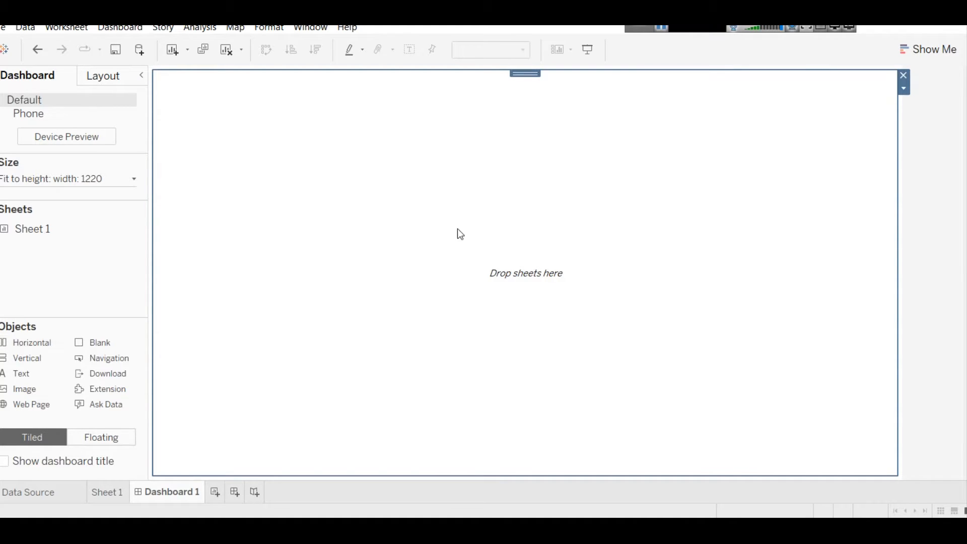
left_click(99, 71)
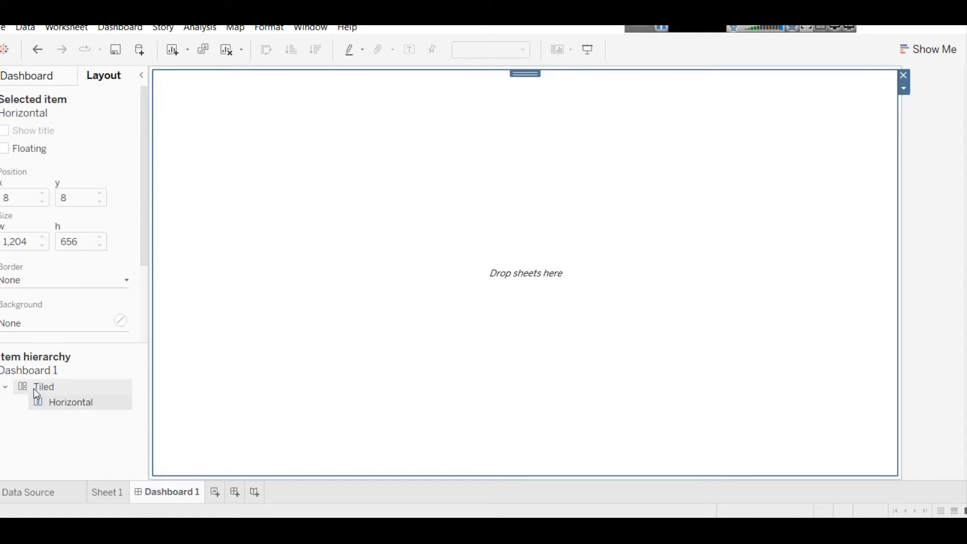
left_click(7, 386)
left_click(24, 77)
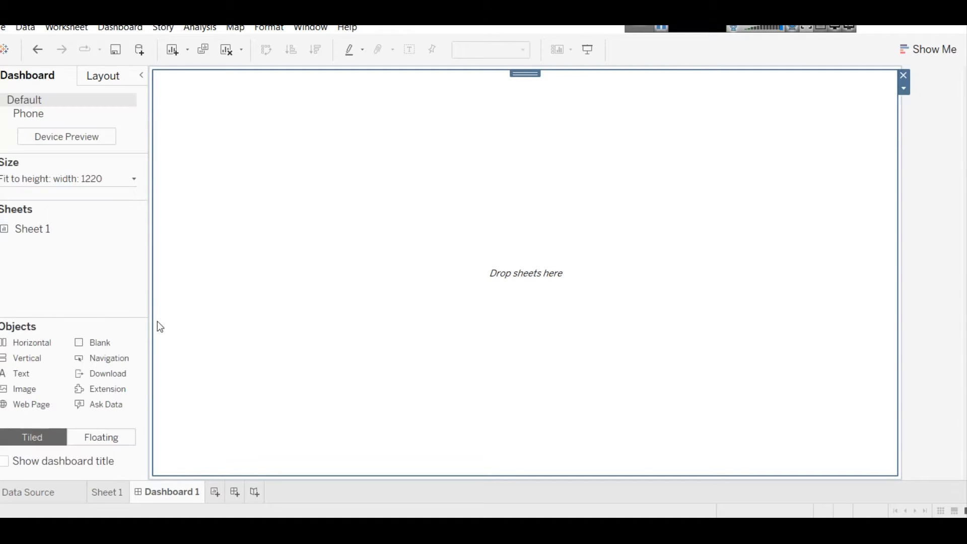
- Place two vertical containers side by side in the horizontal container and narrow the left one to a sidebar
left_click_drag(26, 362, 340, 232)
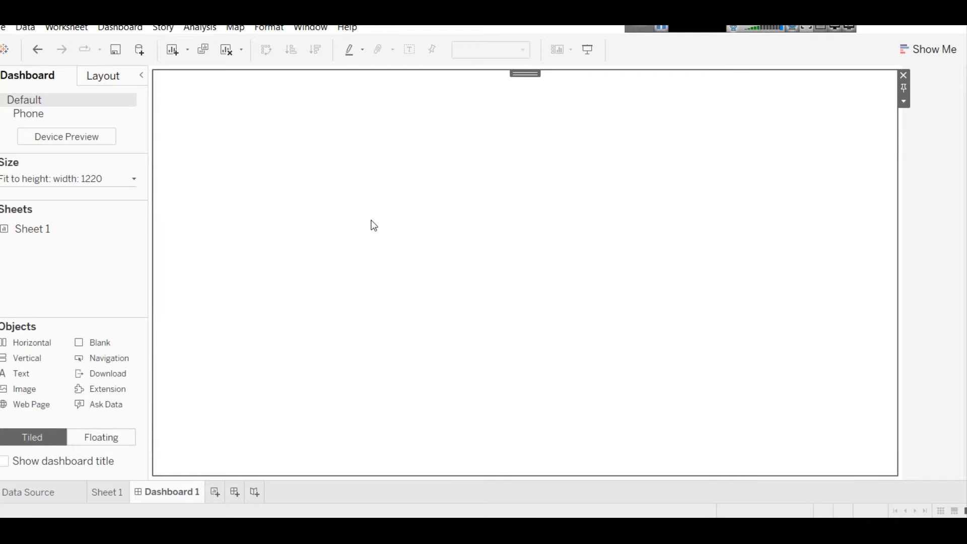
left_click_drag(62, 355, 153, 241)
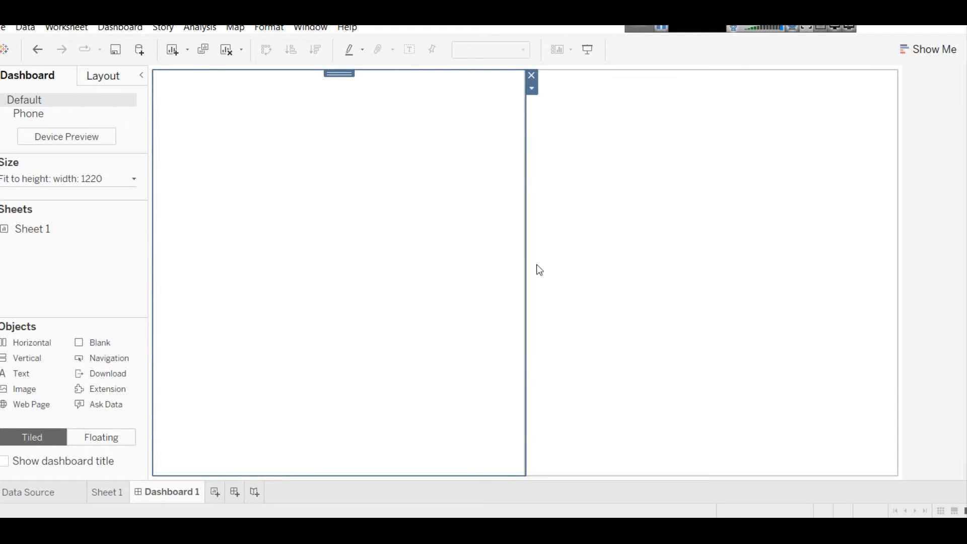
left_click_drag(524, 257, 278, 238)
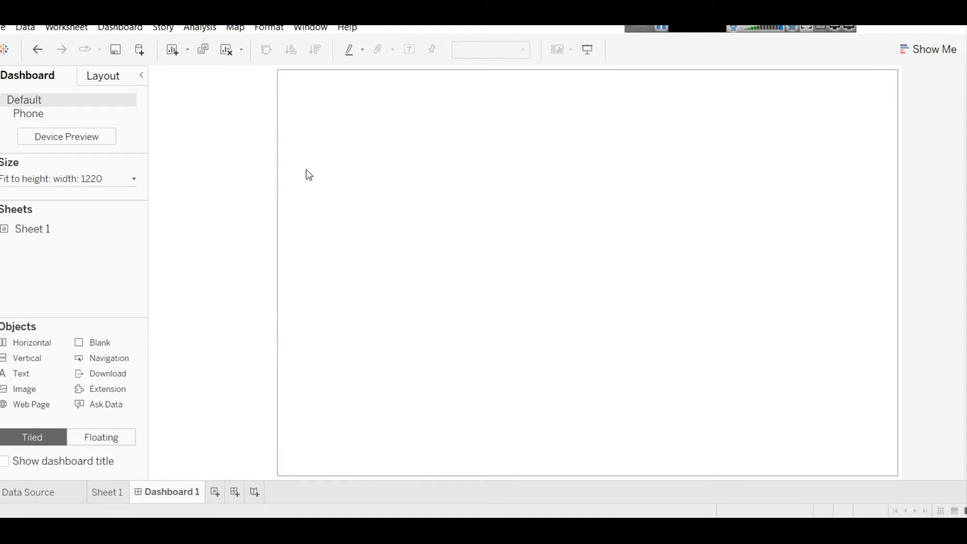
left_click(361, 161)
left_click(233, 176)
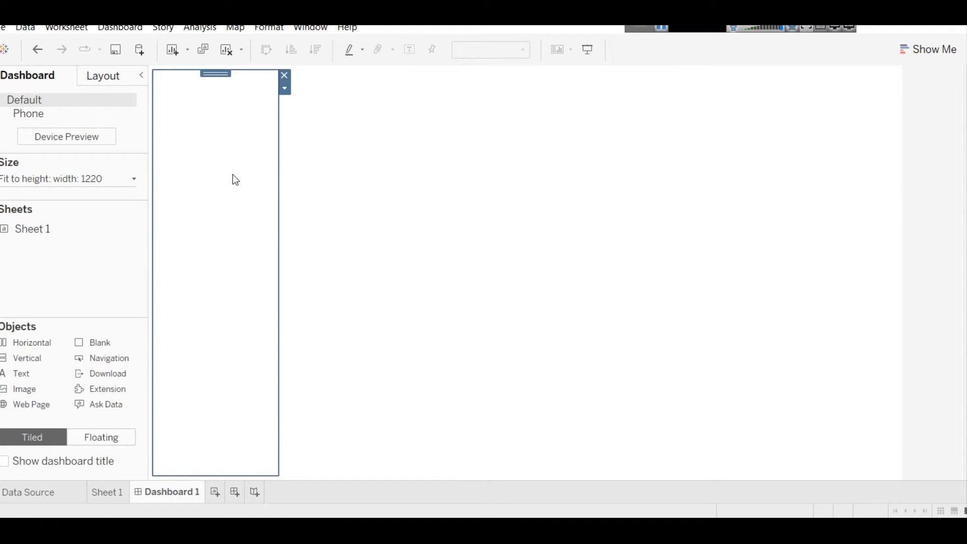
- Add a text object reading "Web Marketing Analysis" to the narrow vertical sidebar container
left_click_drag(8, 375, 177, 217)
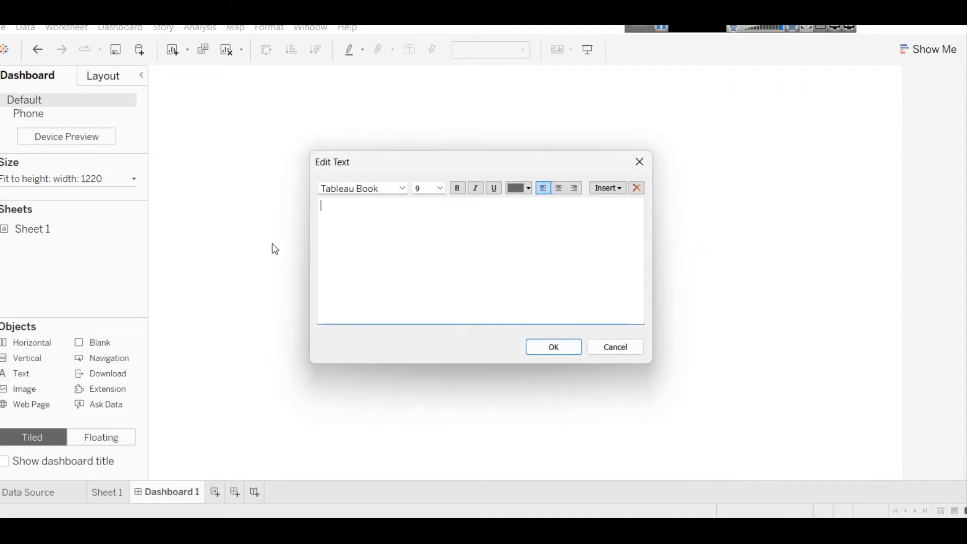
left_click(595, 353)
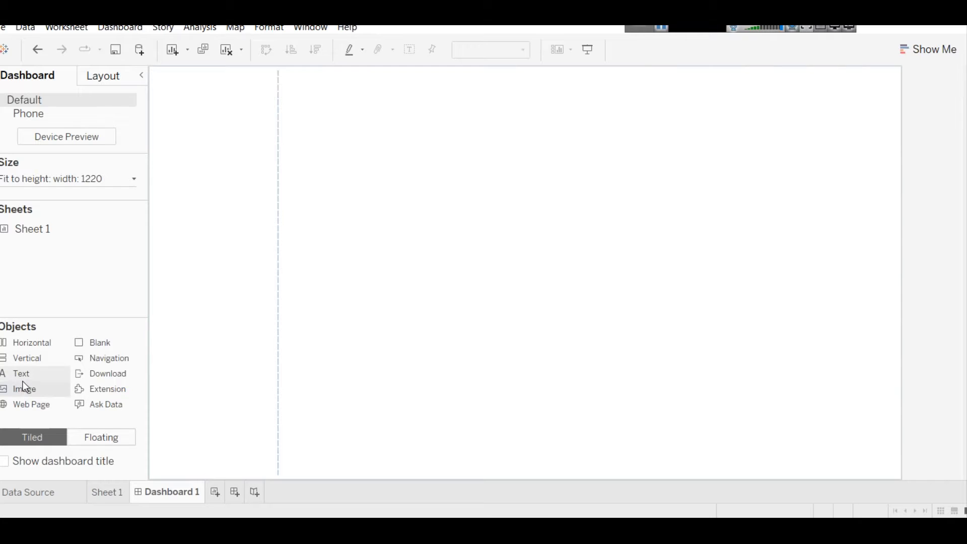
left_click_drag(17, 373, 210, 281)
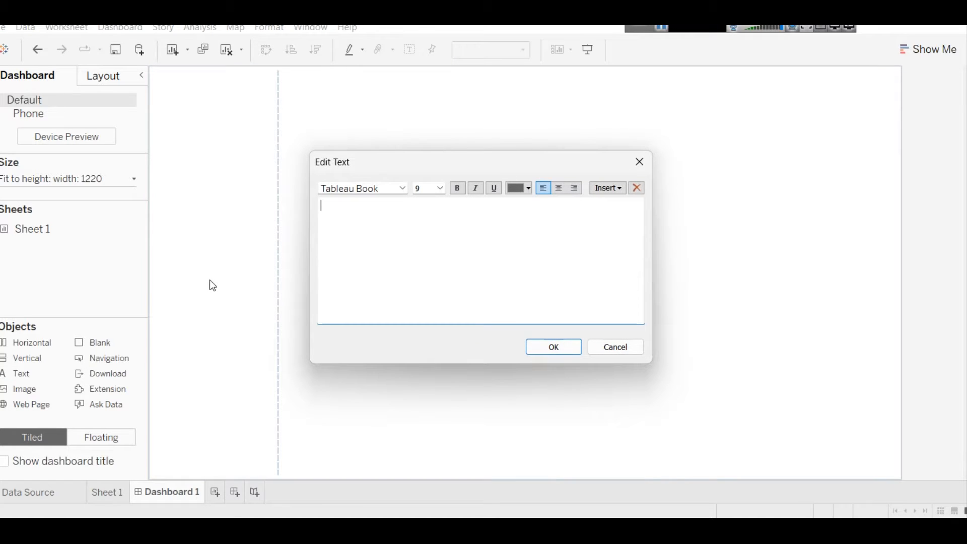
type("Web")
type(" Mare")
type("keting")
type(" A")
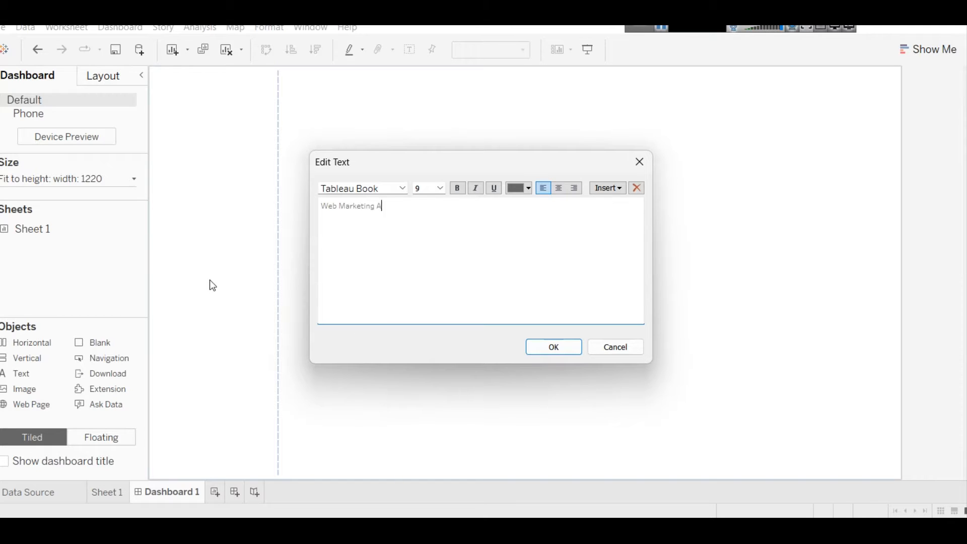
type("nalysis")
- Color the whole "Web Marketing Analysis" sidebar text light gray and apply the text
triple_click(506, 211)
left_click(528, 187)
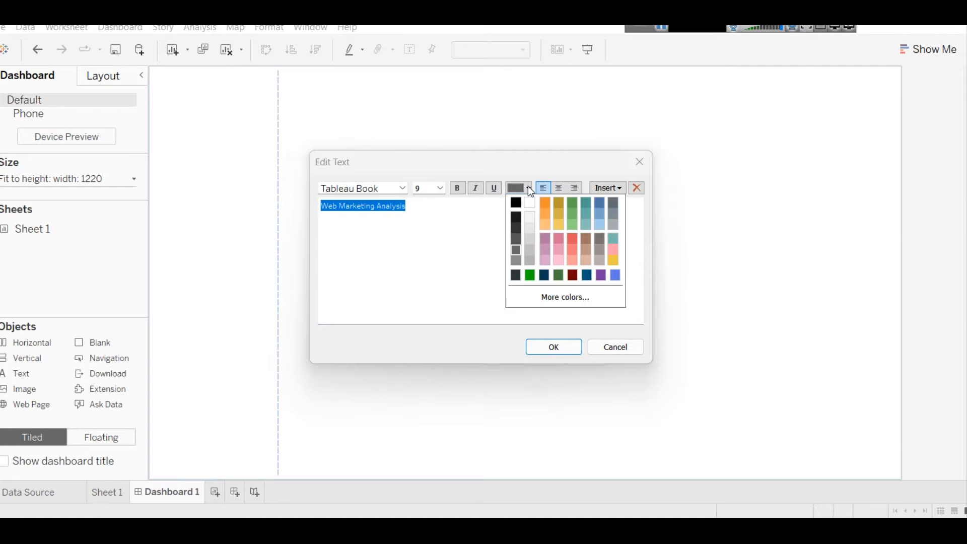
left_click(529, 232)
left_click(553, 347)
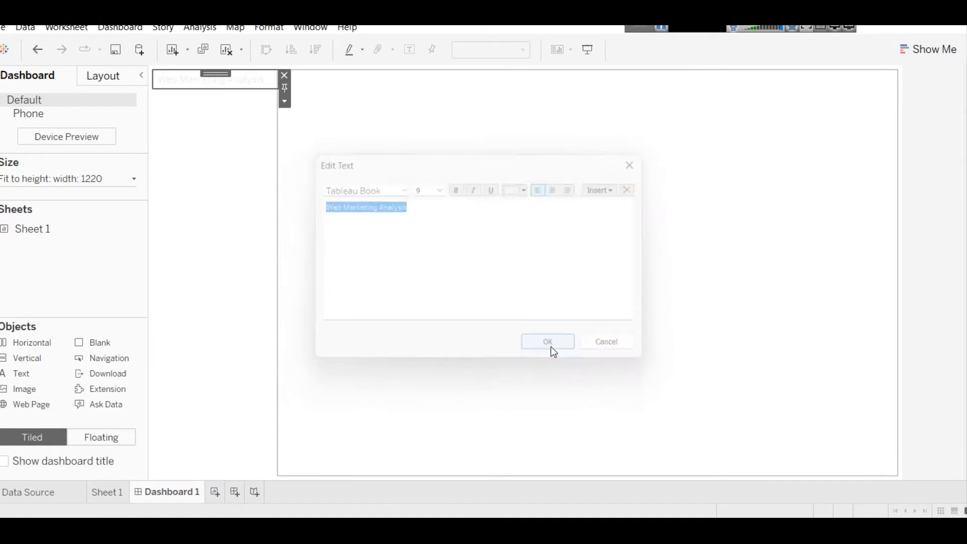
left_click(291, 188)
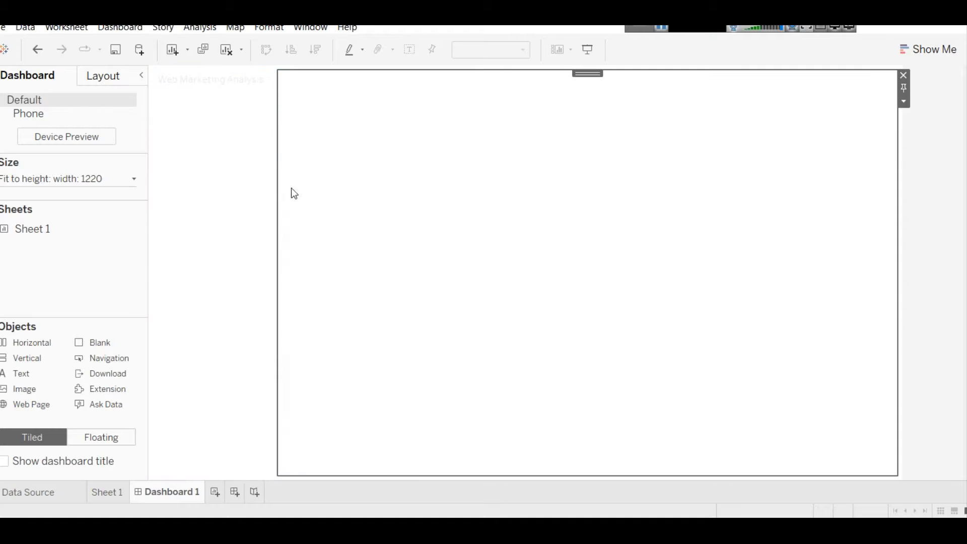
- Add three navigation buttons stacked beneath the title text in the narrow sidebar container
key("Delete")
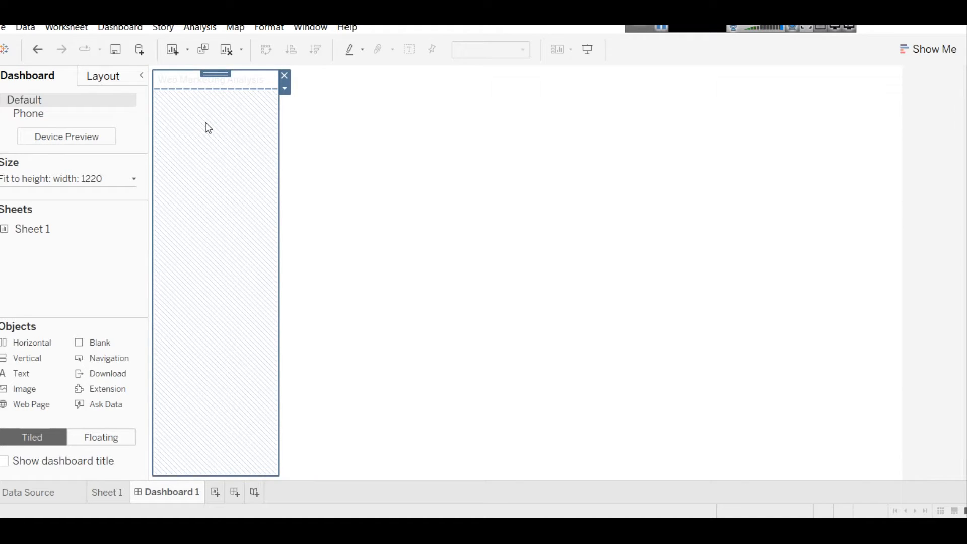
left_click_drag(93, 342, 209, 225)
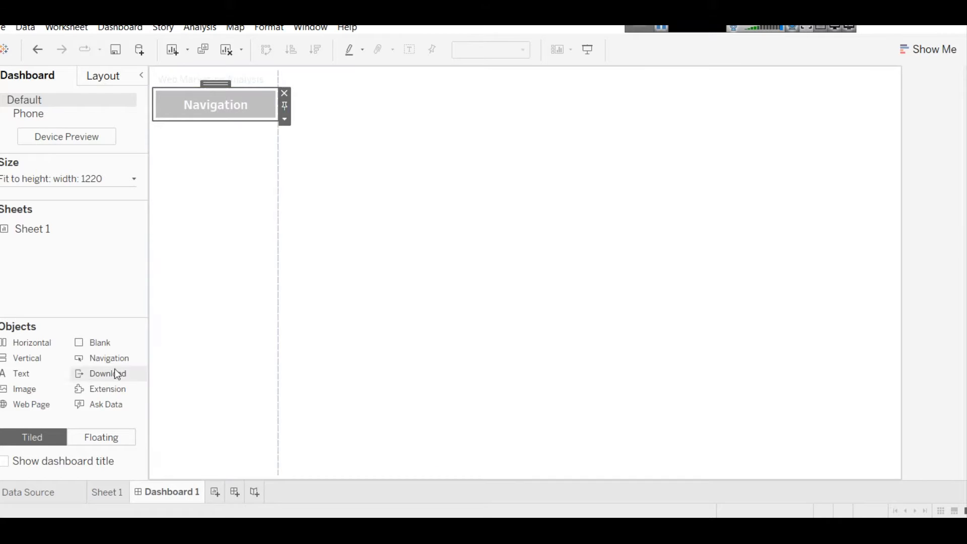
left_click_drag(107, 357, 219, 216)
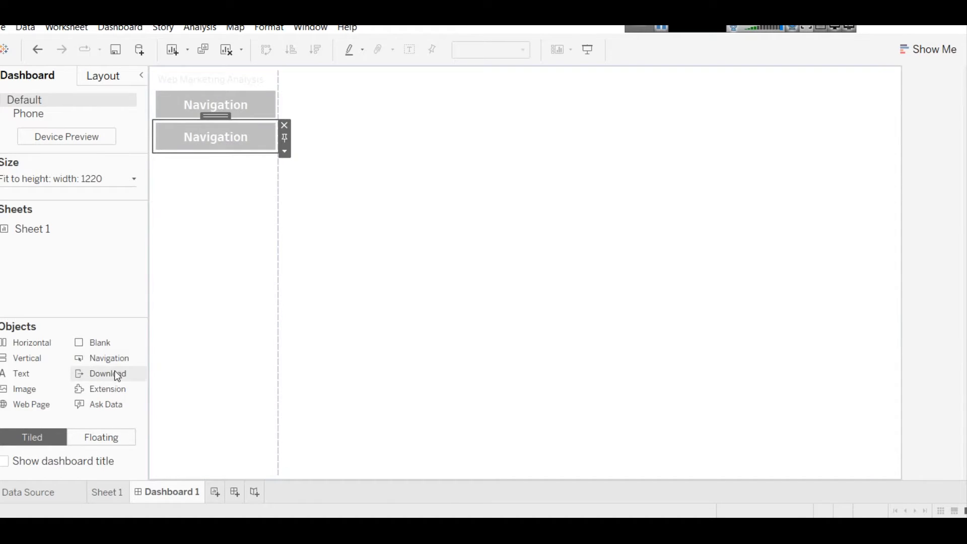
left_click_drag(107, 361, 182, 259)
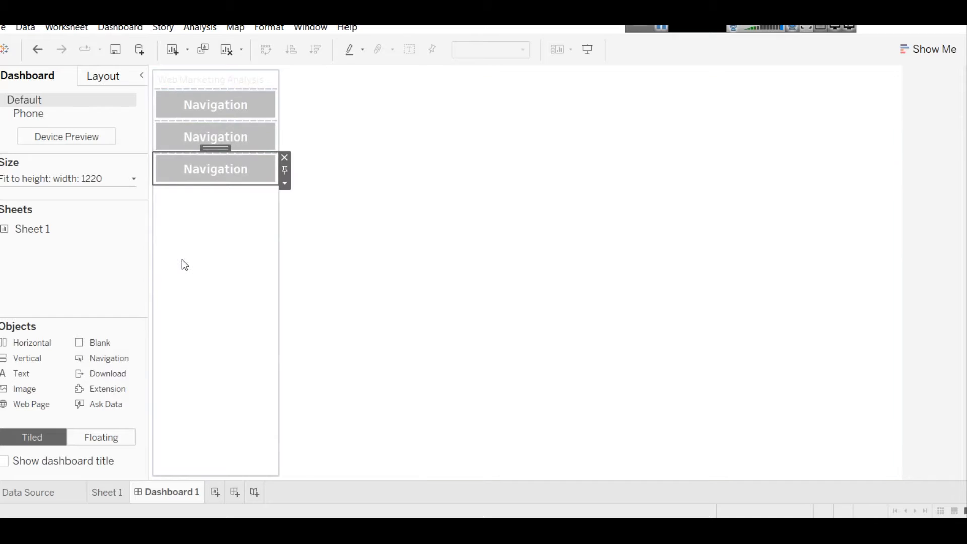
- Rename the dashboard item of the uppermost navigation button to "Summary"
left_click(230, 110)
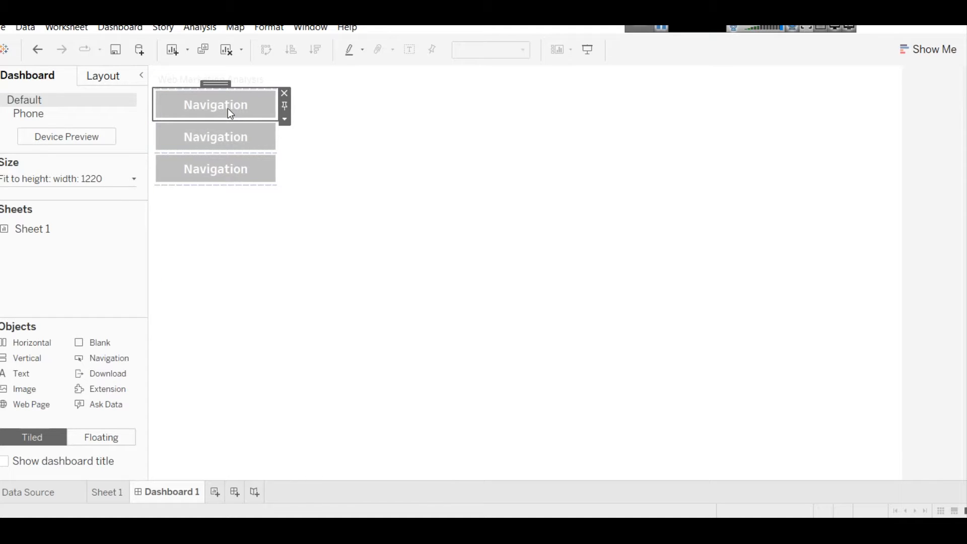
right_click(230, 113)
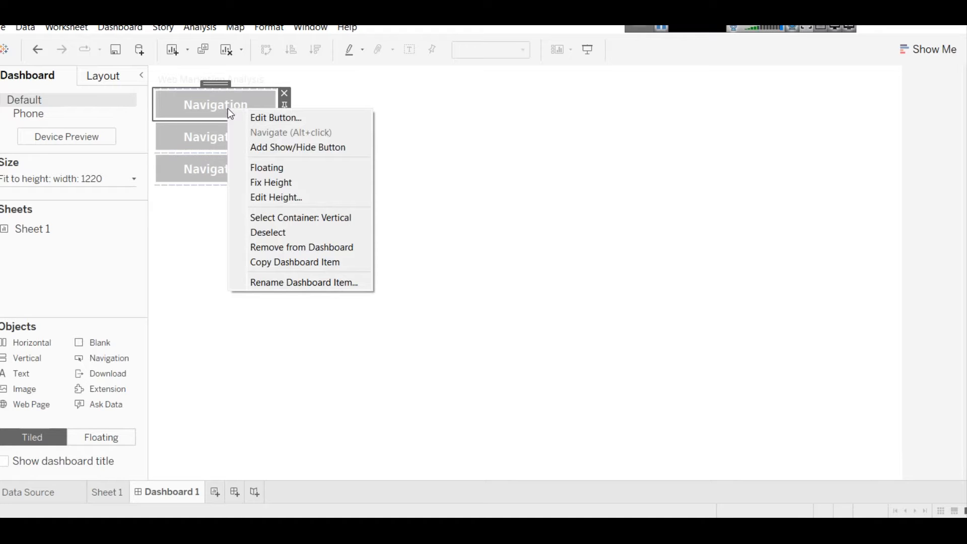
left_click(302, 283)
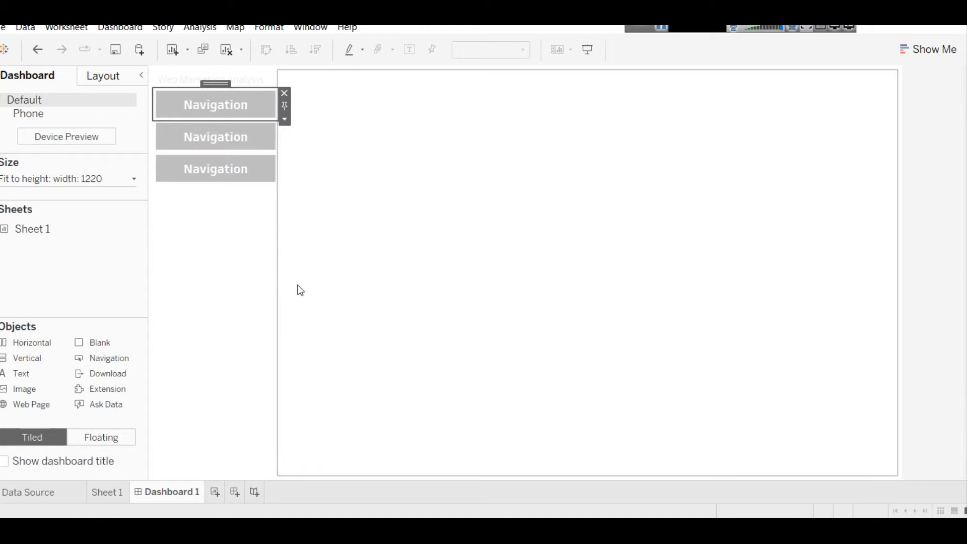
type("SUmmar")
key("ctrl+a")
type("Summart")
key("BackSpace")
type("y")
left_click(607, 275)
right_click(214, 108)
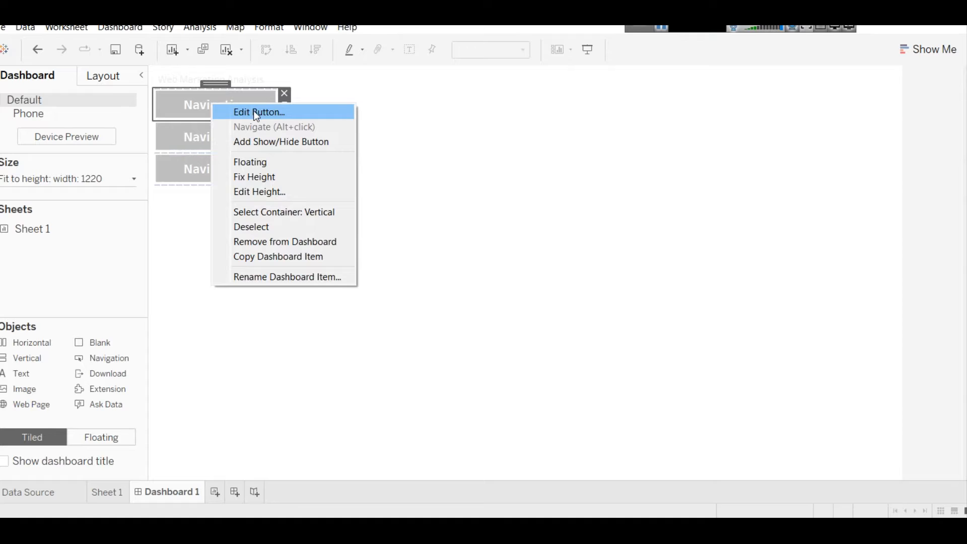
left_click(274, 277)
left_click(596, 272)
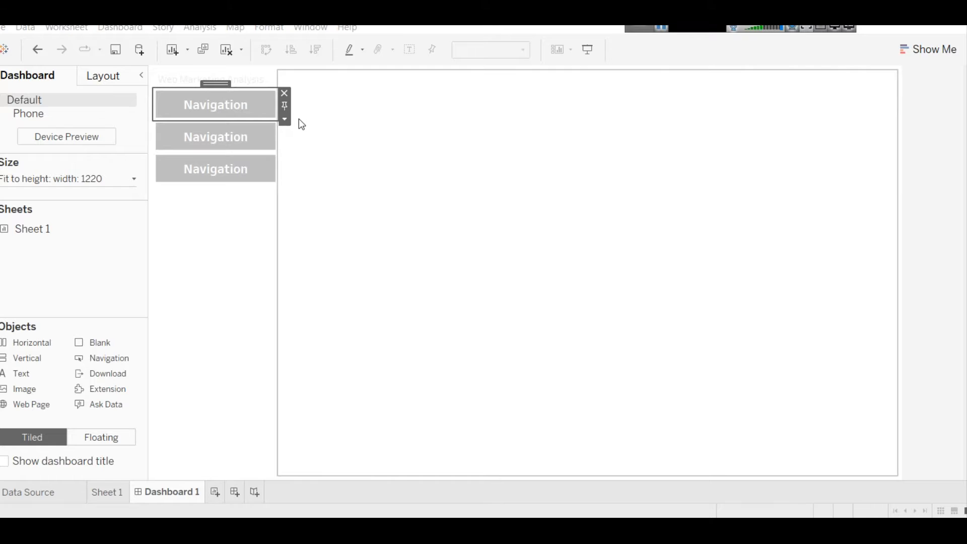
- Edit the uppermost navigation button so that it navigates to Dashboard 1
left_click(285, 120)
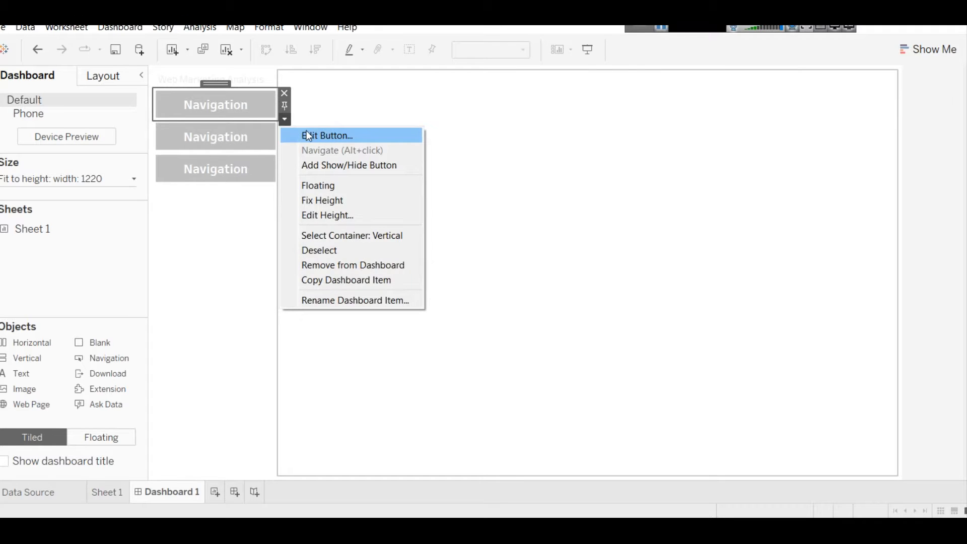
left_click(305, 135)
left_click_drag(421, 54, 492, 80)
left_click(502, 140)
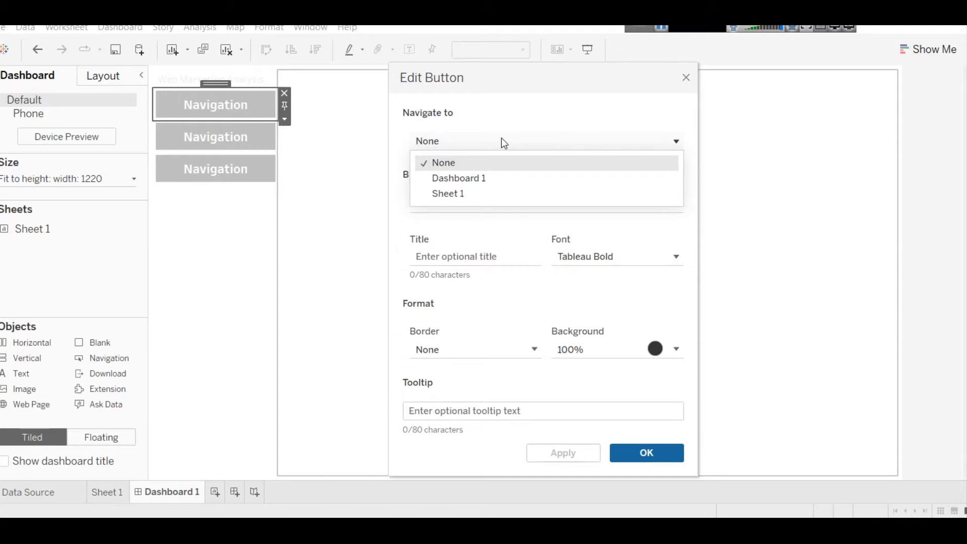
left_click(501, 178)
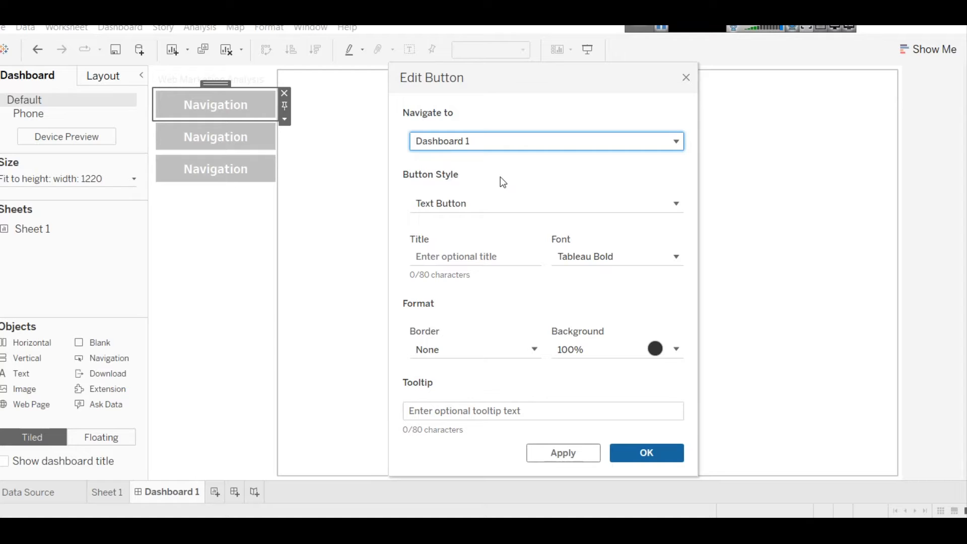
- Keep the Text Button style, title the uppermost navigation button "Summary" and apply the button settings
left_click(506, 208)
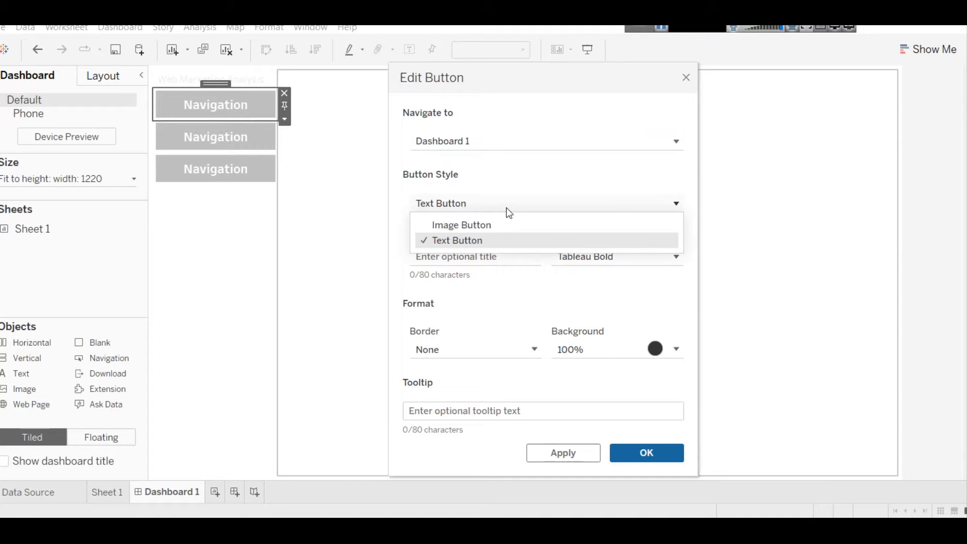
left_click(506, 208)
left_click(500, 257)
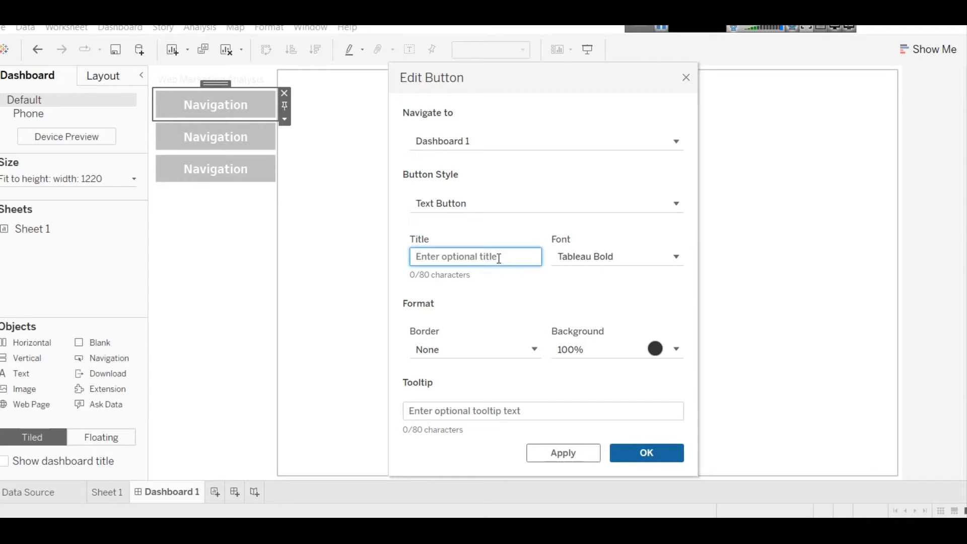
type("Summary")
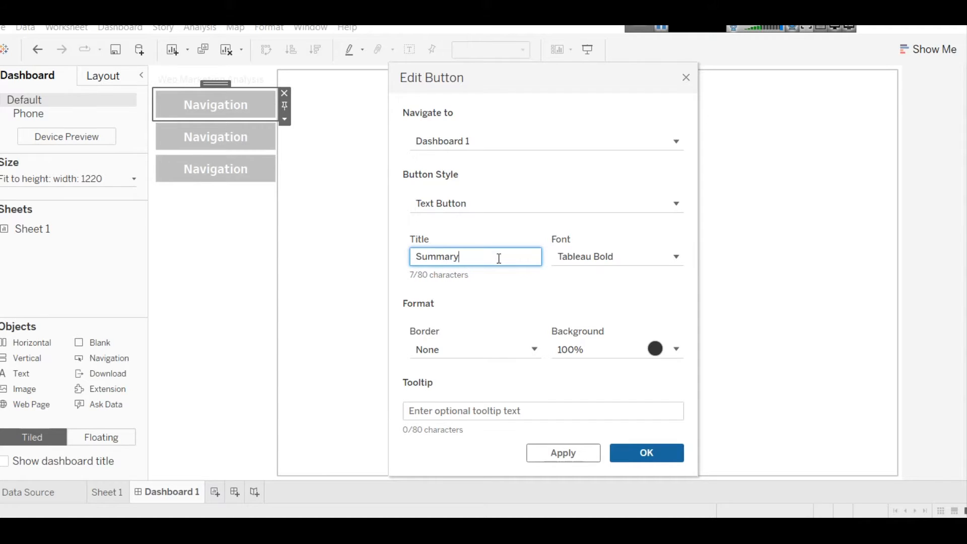
left_click(550, 450)
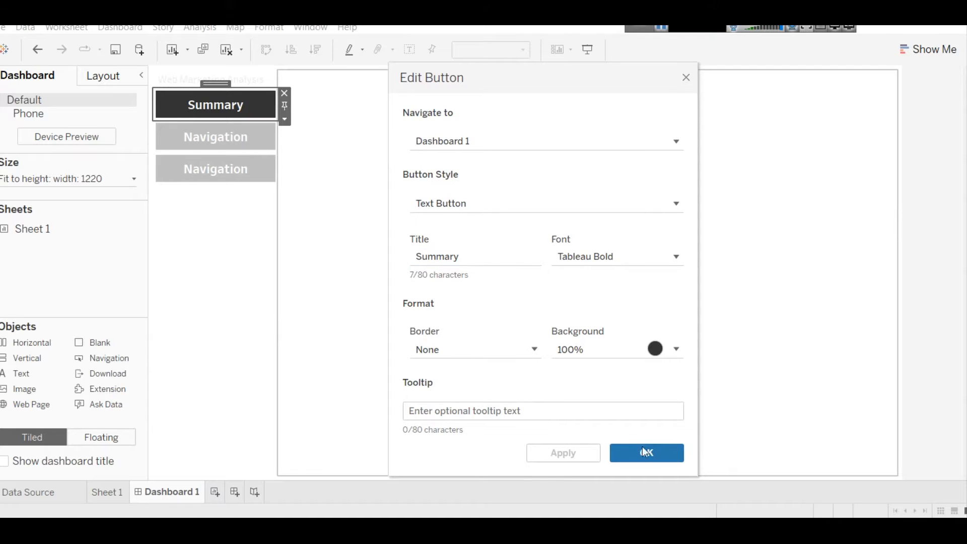
left_click(657, 452)
- Title the second navigation button "Sessions", without choosing a navigation target
right_click(220, 144)
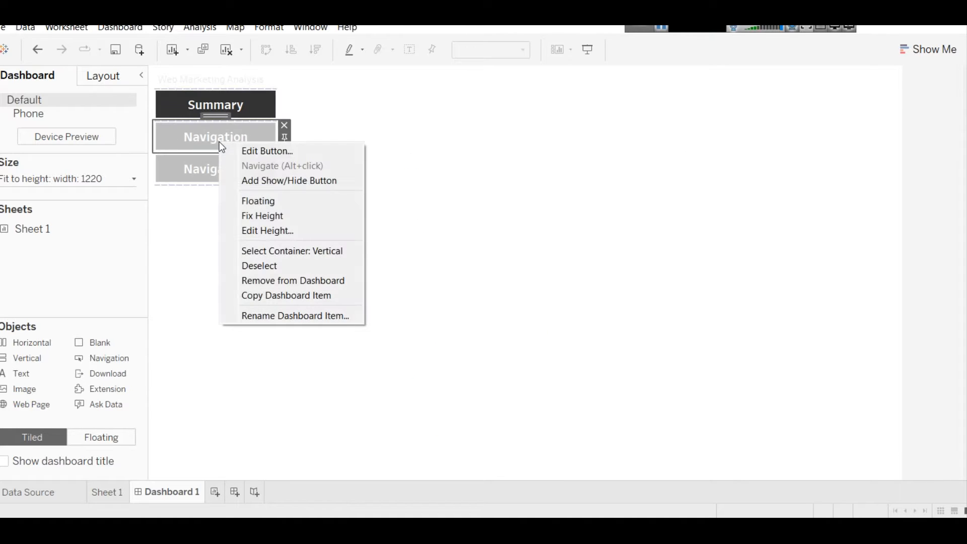
left_click(247, 150)
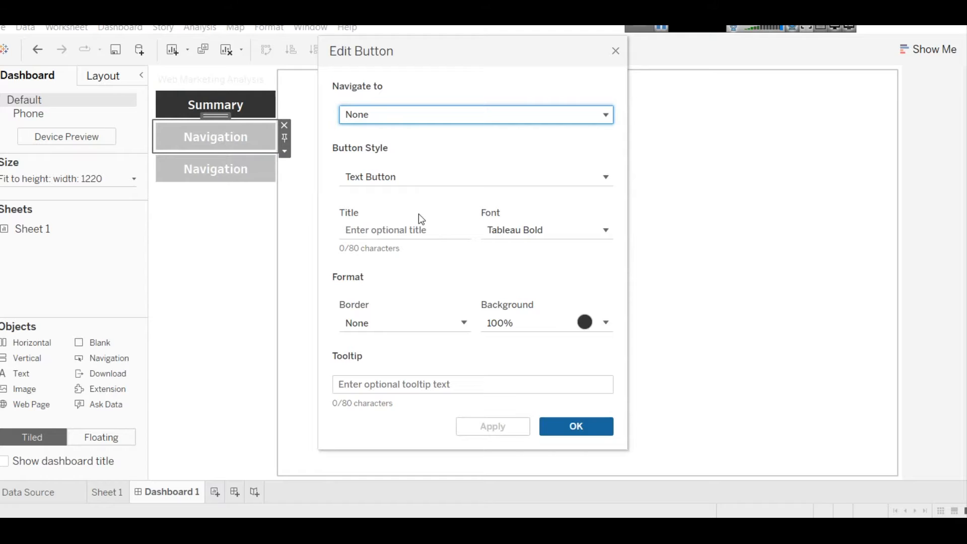
left_click(662, 29)
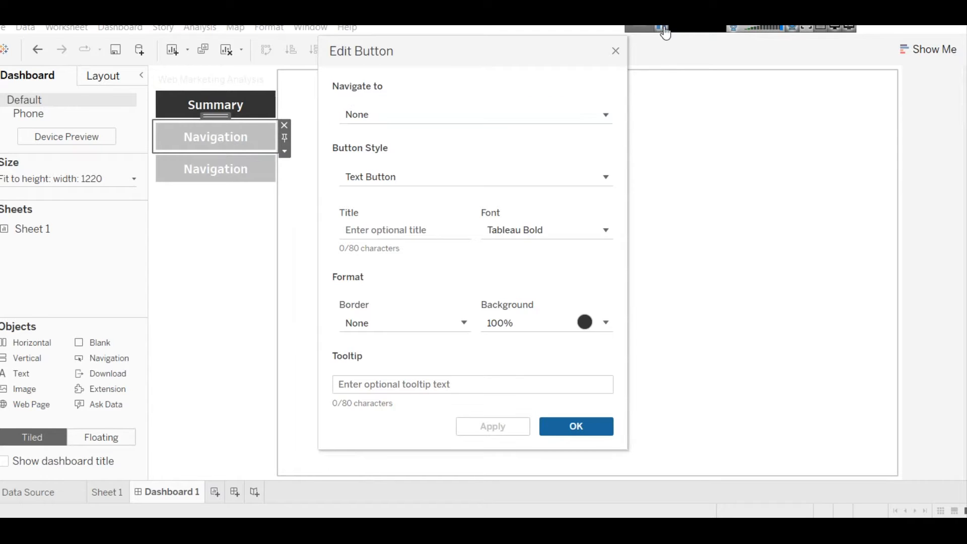
left_click(367, 231)
type("Sessions")
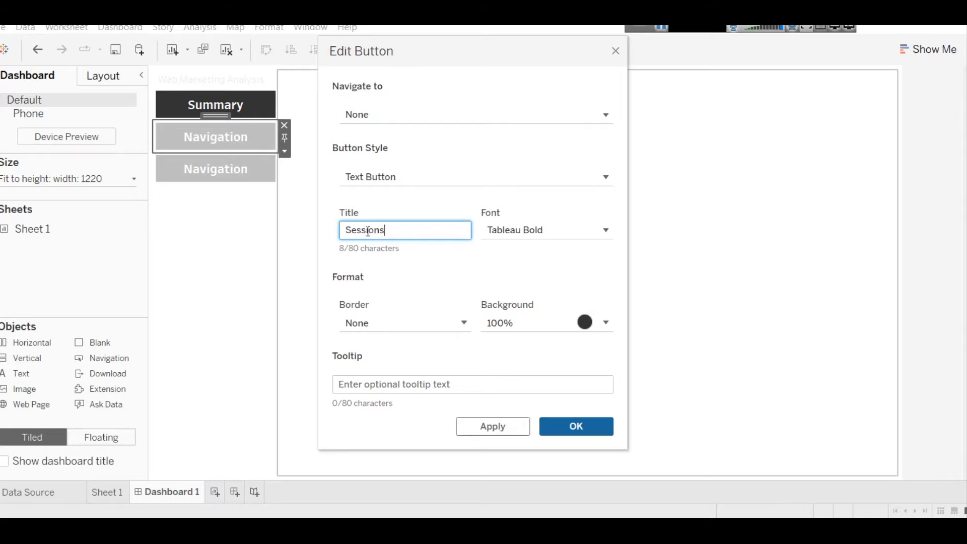
left_click(559, 424)
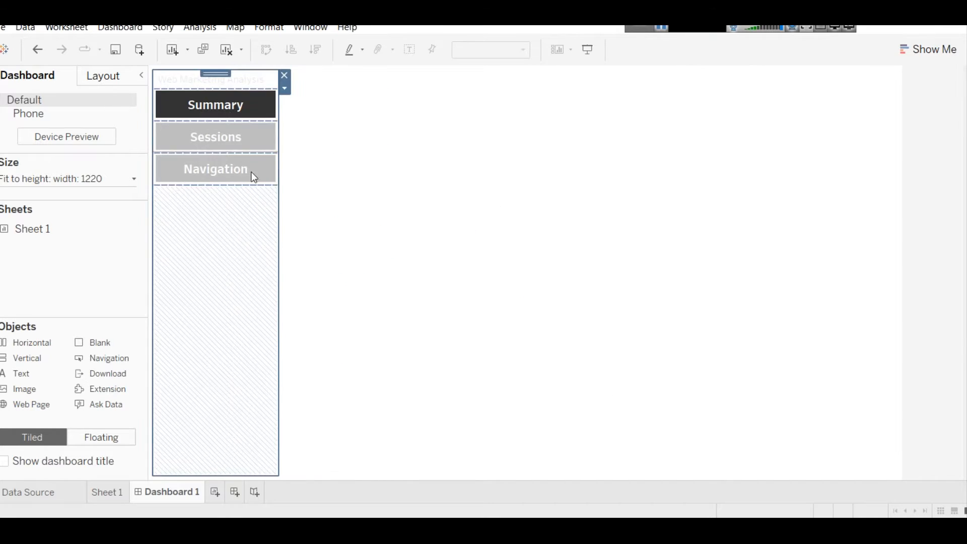
left_click(252, 274)
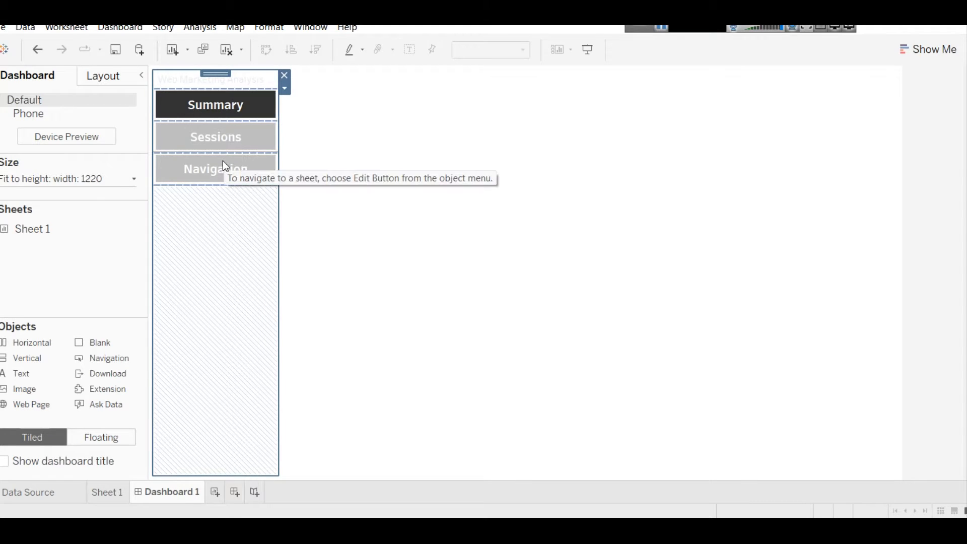
right_click(210, 163)
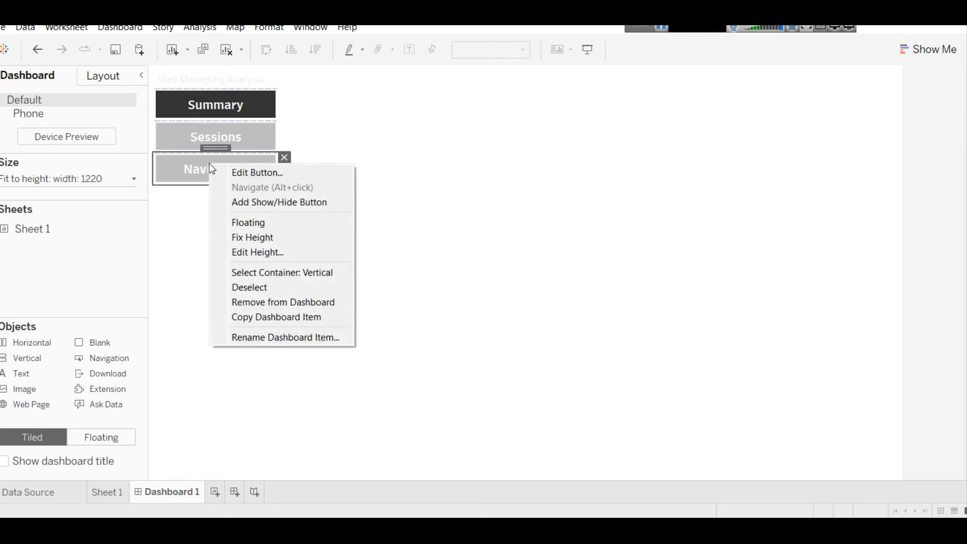
left_click(197, 151)
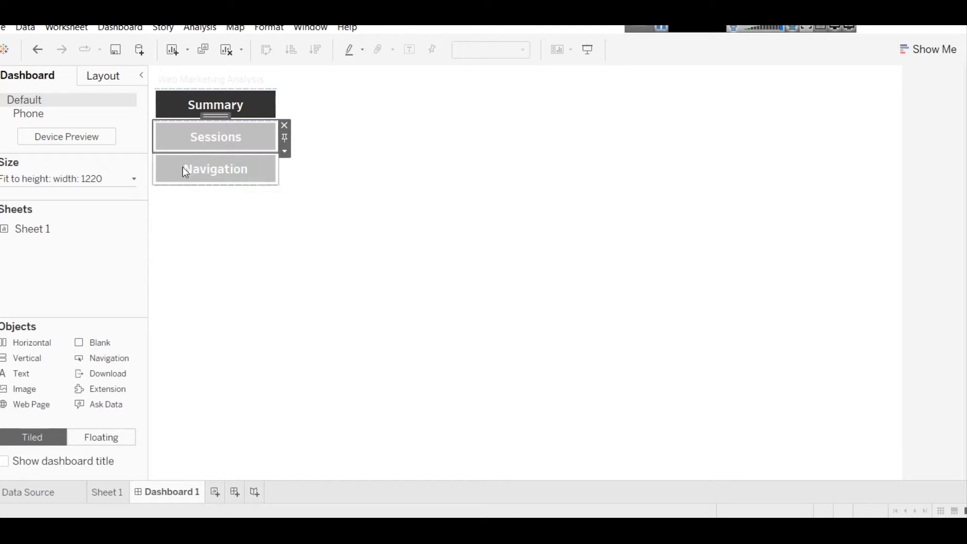
left_click(207, 212)
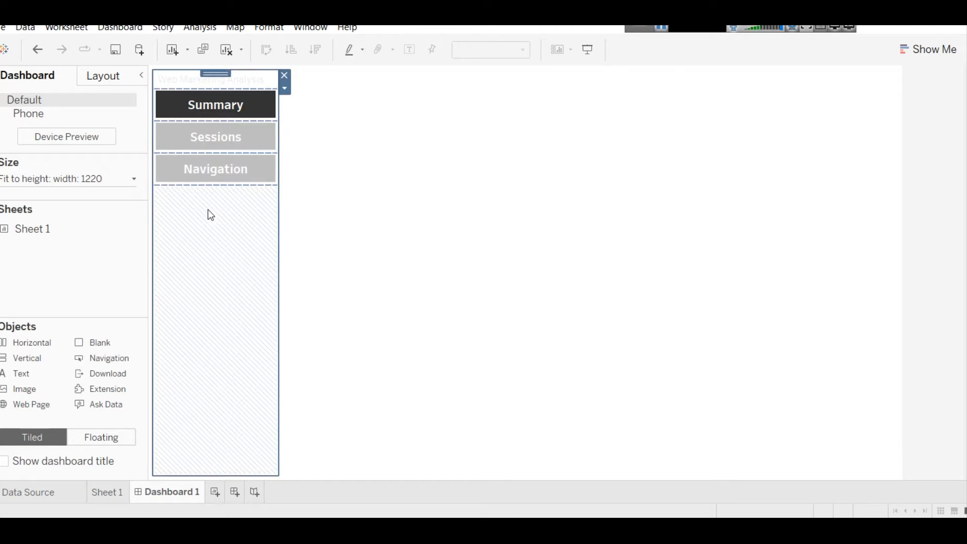
double_click(209, 73)
left_click(220, 252)
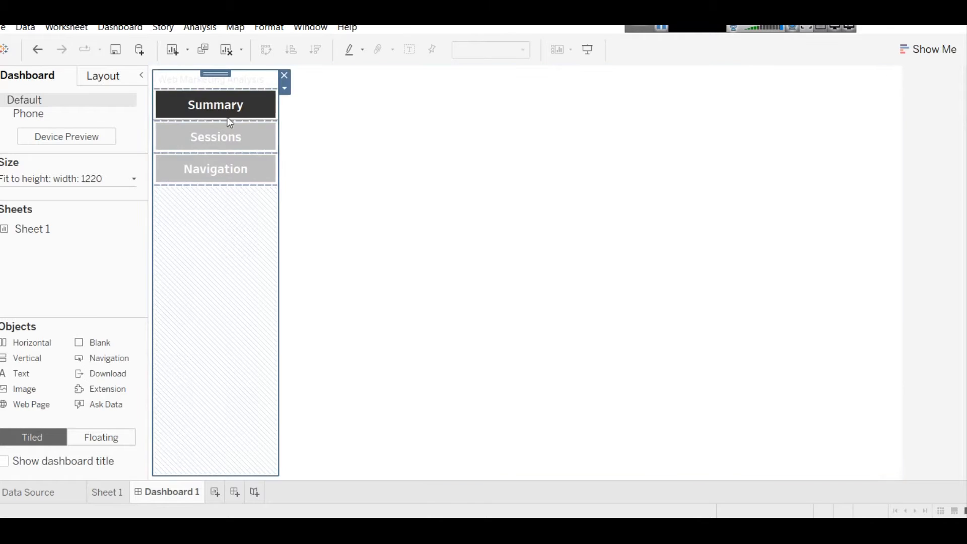
double_click(222, 74)
left_click(201, 228)
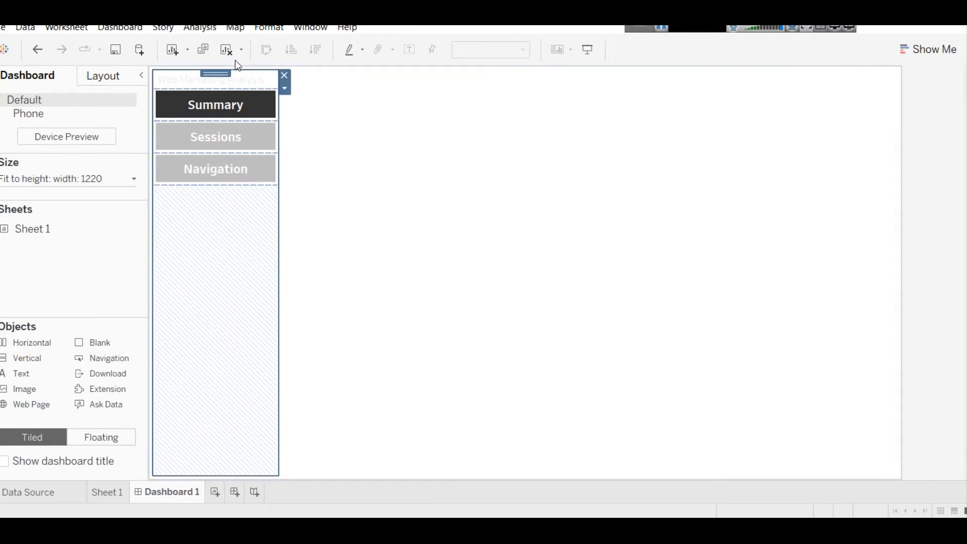
- Give the vertical sidebar container the dark slate custom color as its background at 100% opacity
double_click(220, 74)
left_click(218, 82)
double_click(215, 74)
left_click(92, 75)
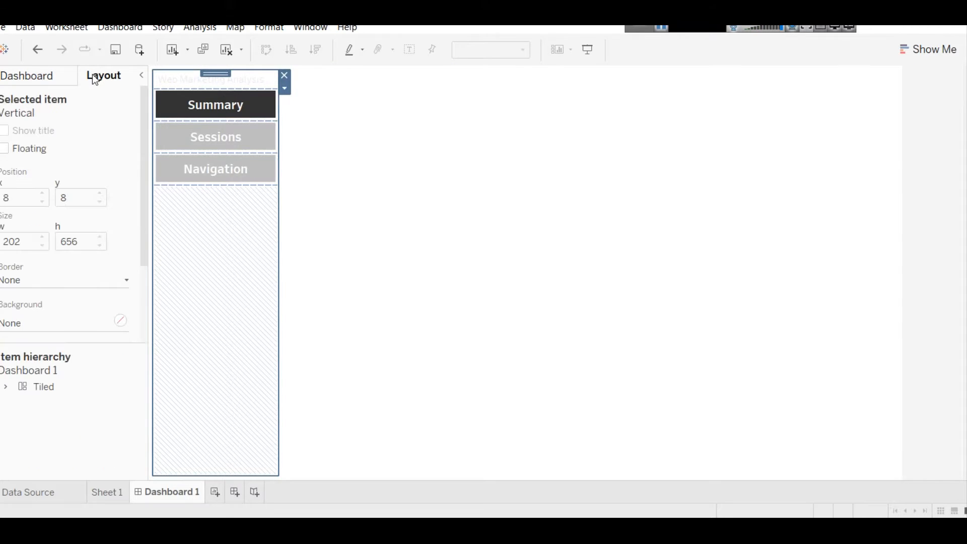
left_click(75, 322)
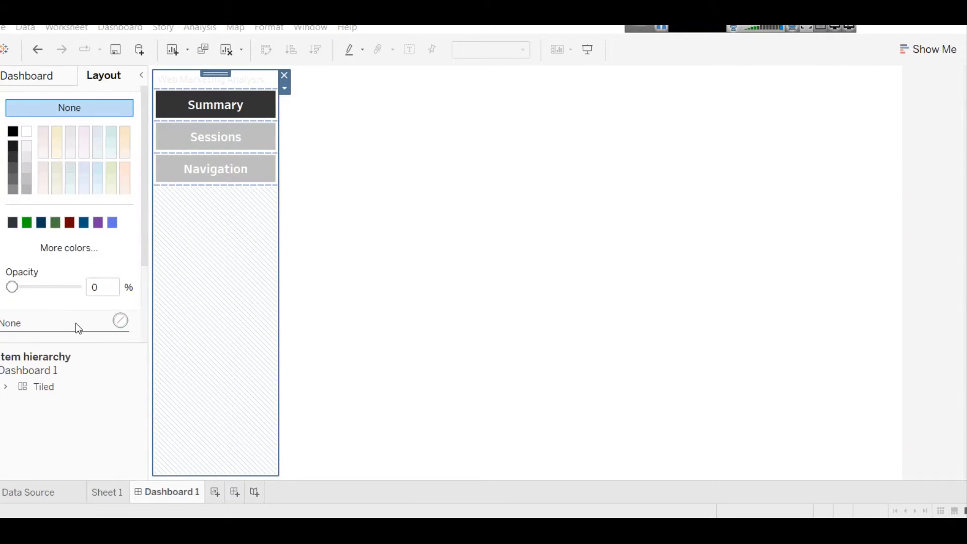
left_click(13, 222)
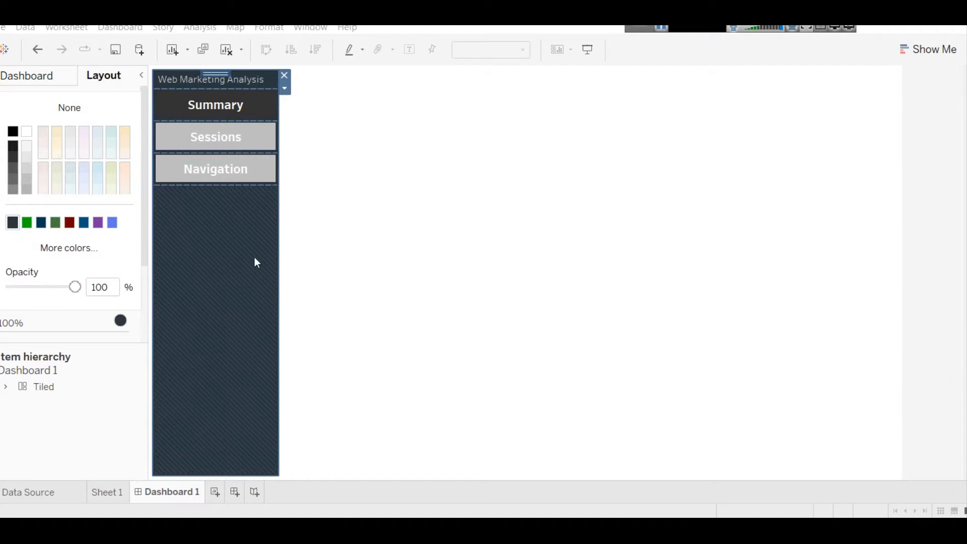
left_click(350, 222)
left_click(342, 225)
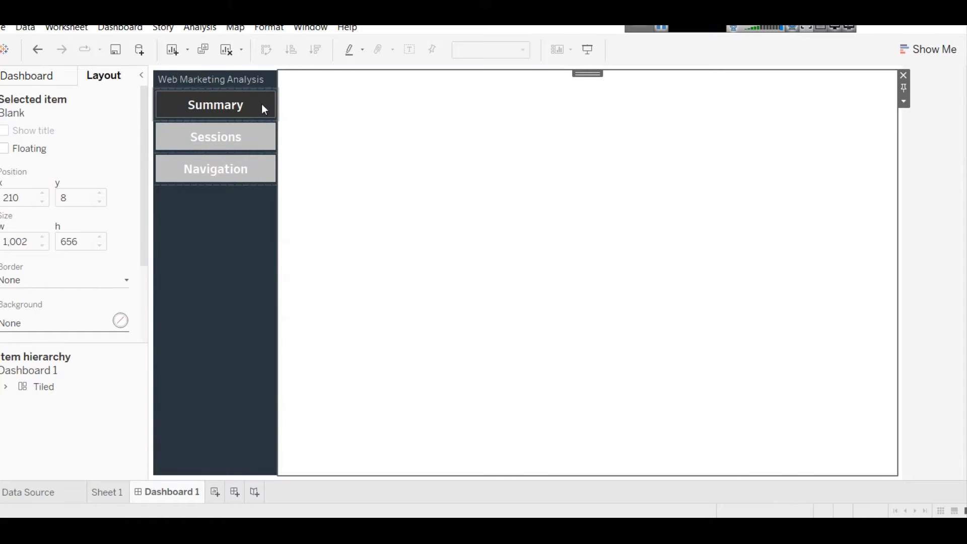
- Try a pale background color on the "Web Marketing Analysis" text object, undo it and reselect the sidebar container
left_click(213, 78)
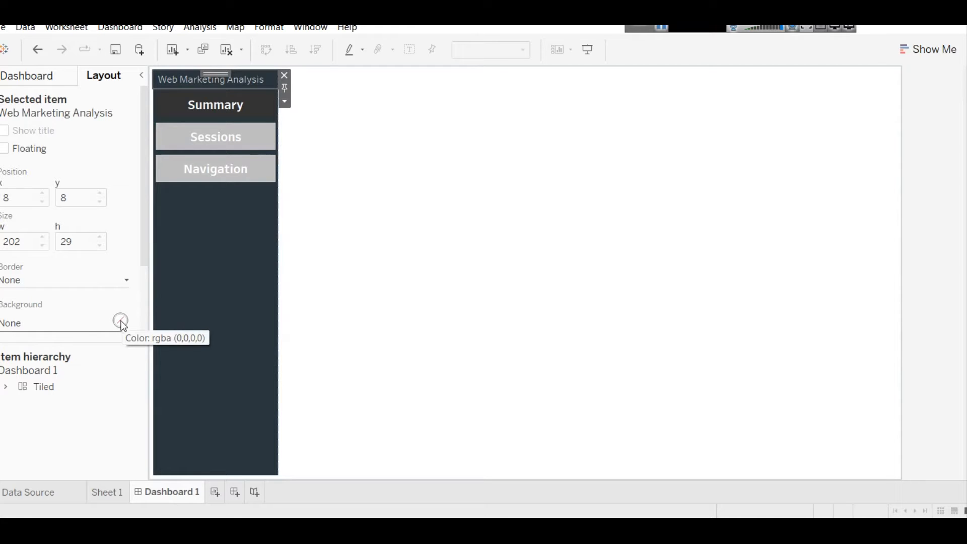
left_click(121, 323)
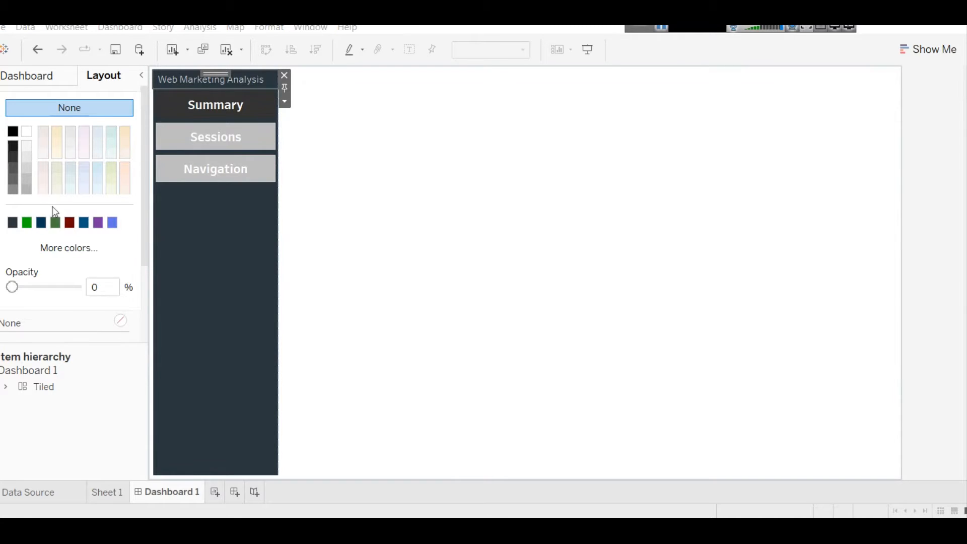
left_click(54, 189)
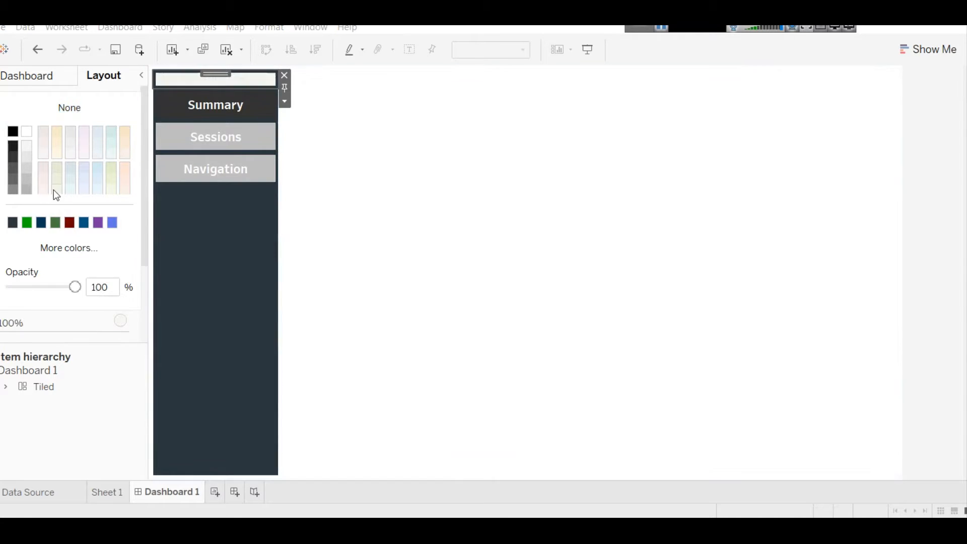
left_click(184, 253)
key("ctrl+z")
left_click(189, 258)
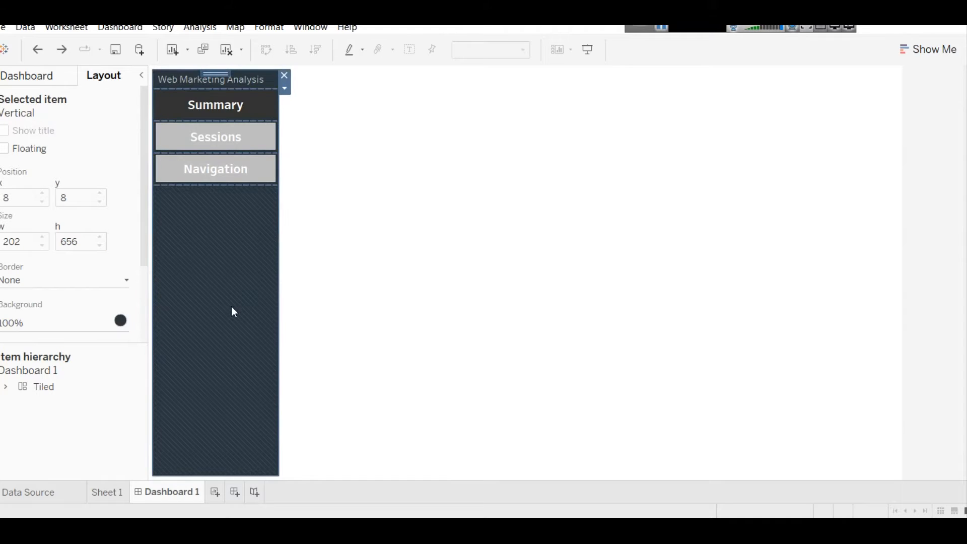
- Try two pale blue backgrounds on the vertical sidebar container, then restore the dark slate custom color
double_click(215, 74)
left_click(211, 204)
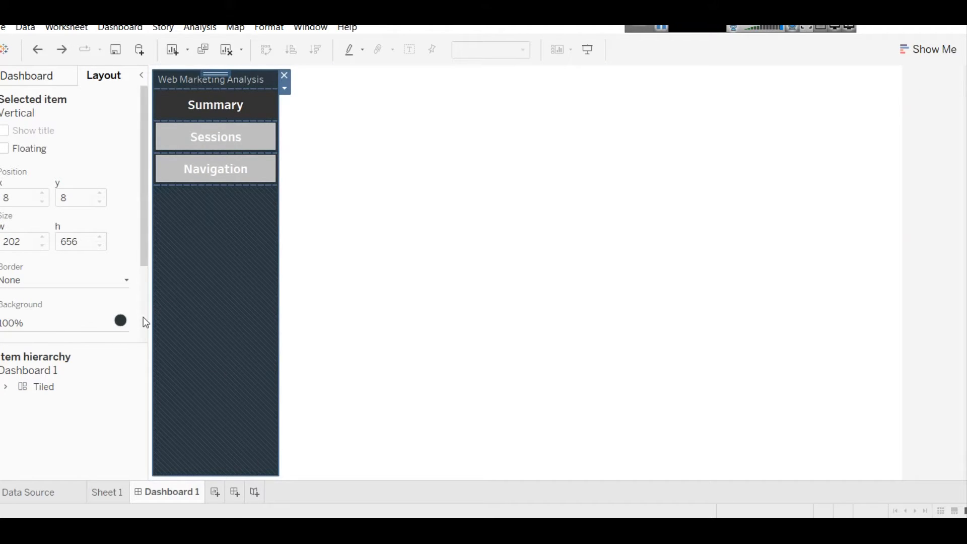
left_click(122, 321)
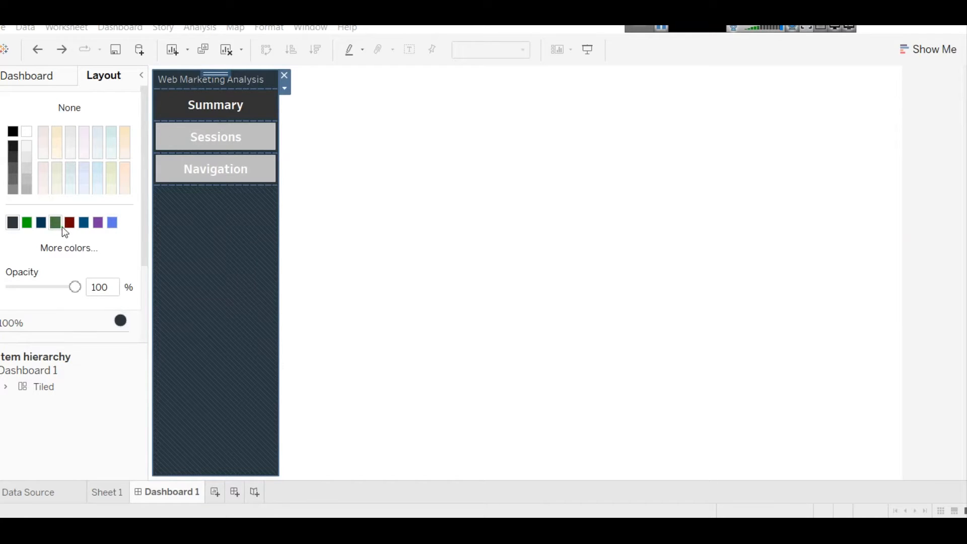
left_click(71, 190)
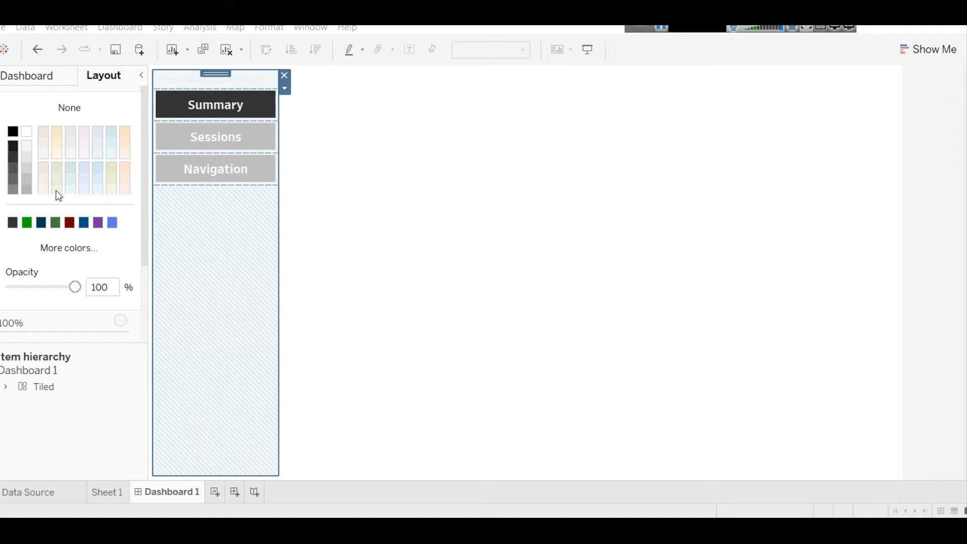
left_click(99, 178)
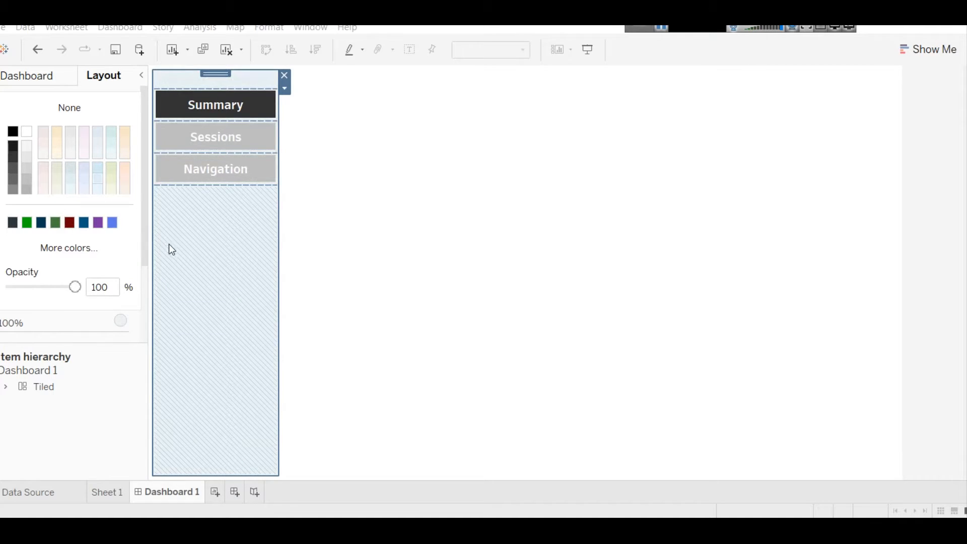
left_click(12, 228)
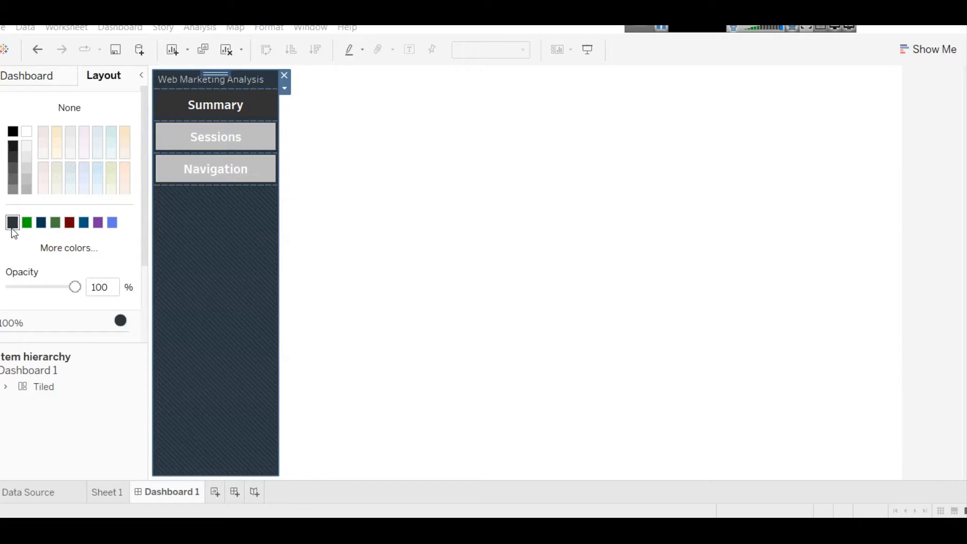
left_click(464, 255)
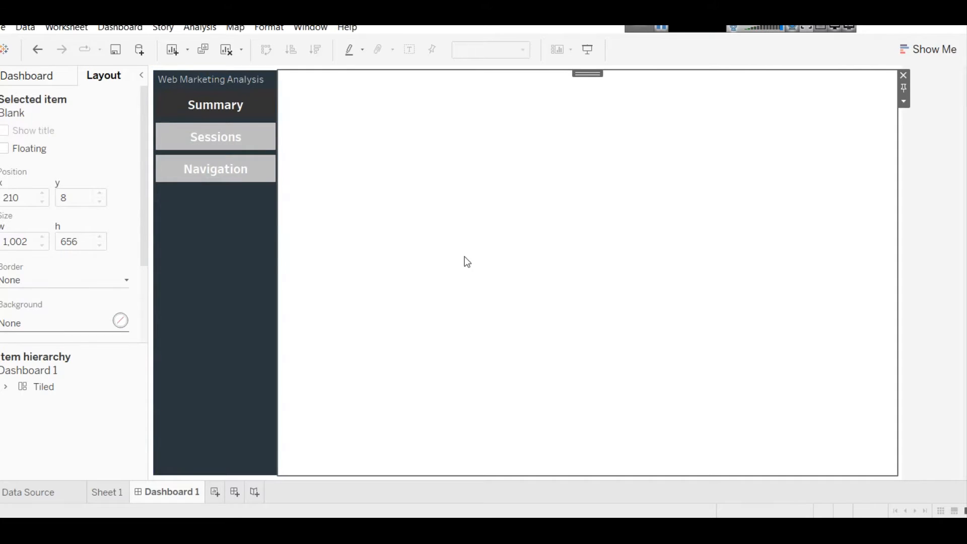
- Change the Summary navigation button's background to teal at 100% opacity and confirm the button settings
left_click(220, 139)
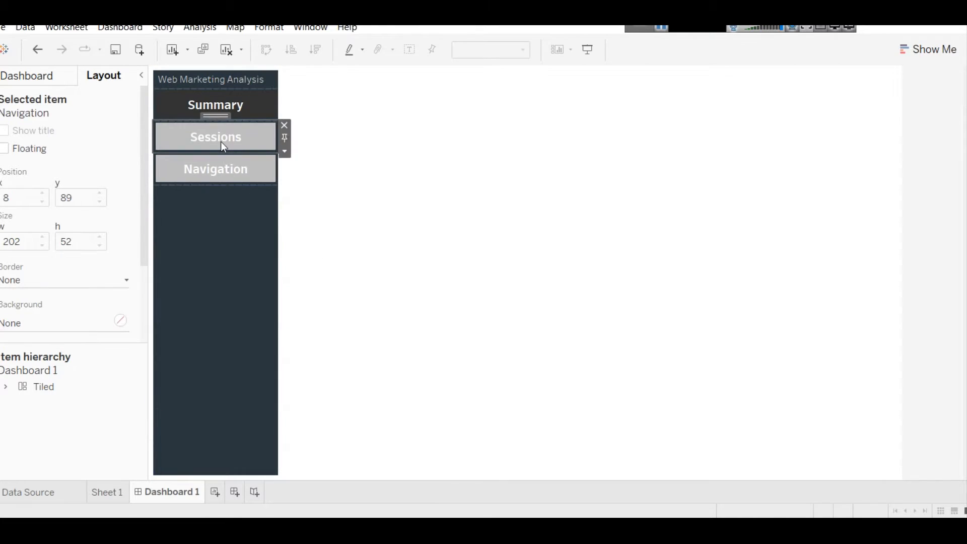
left_click(247, 107)
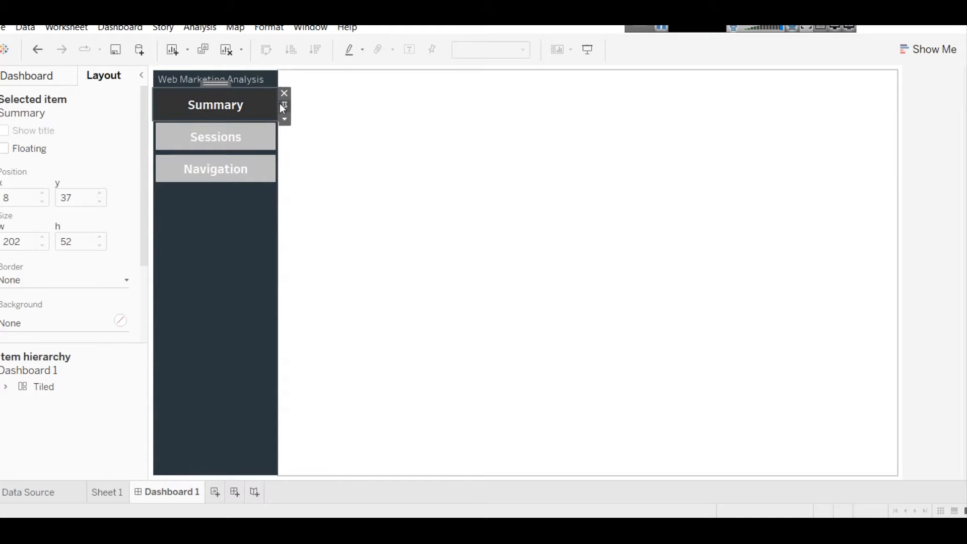
left_click(285, 120)
left_click(318, 132)
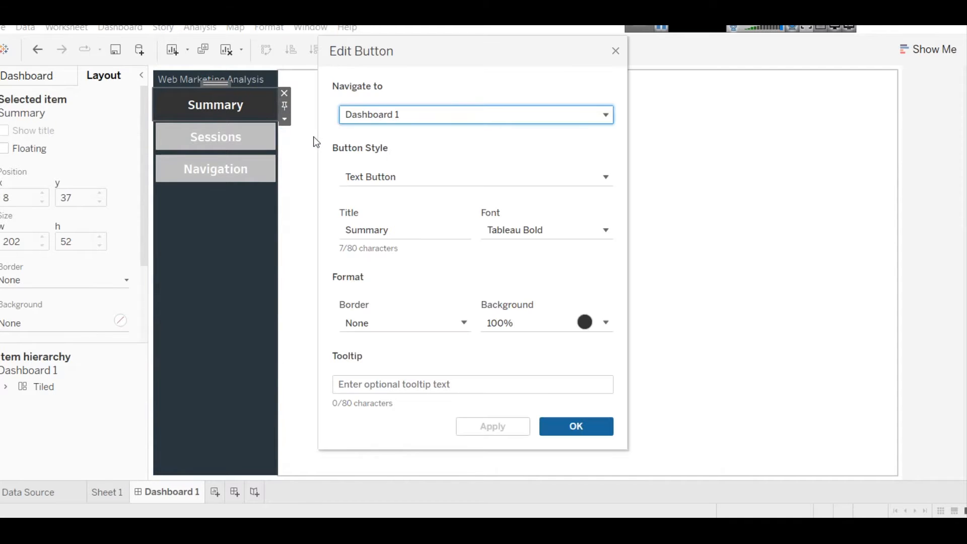
left_click(586, 322)
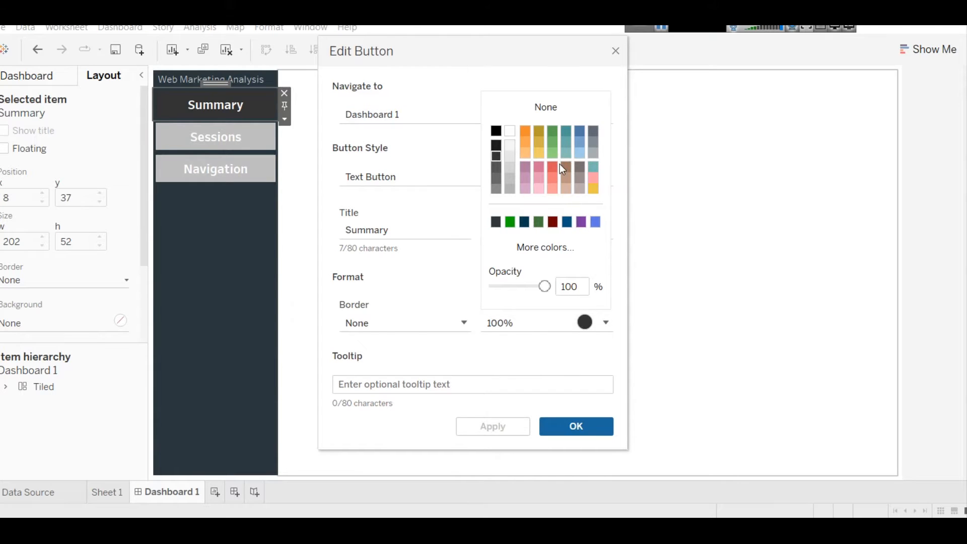
left_click(570, 134)
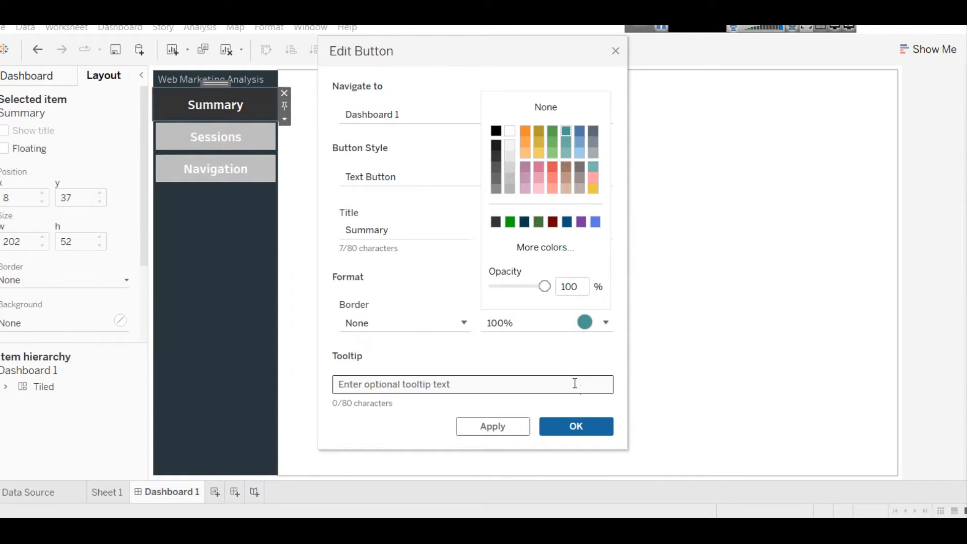
left_click(588, 417)
left_click(587, 423)
left_click(398, 285)
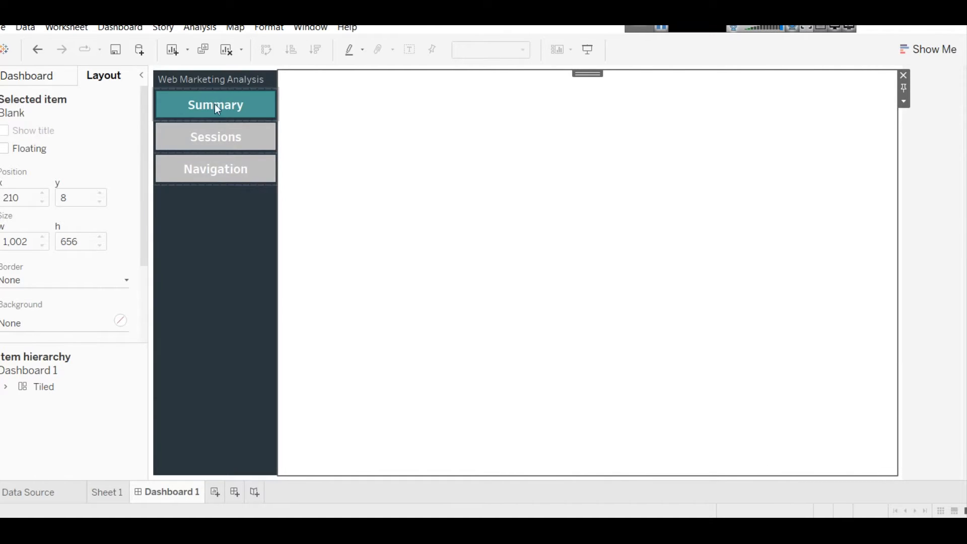
- Make the "Web Marketing Analysis" sidebar title bold and center-aligned
left_click(205, 80)
double_click(205, 80)
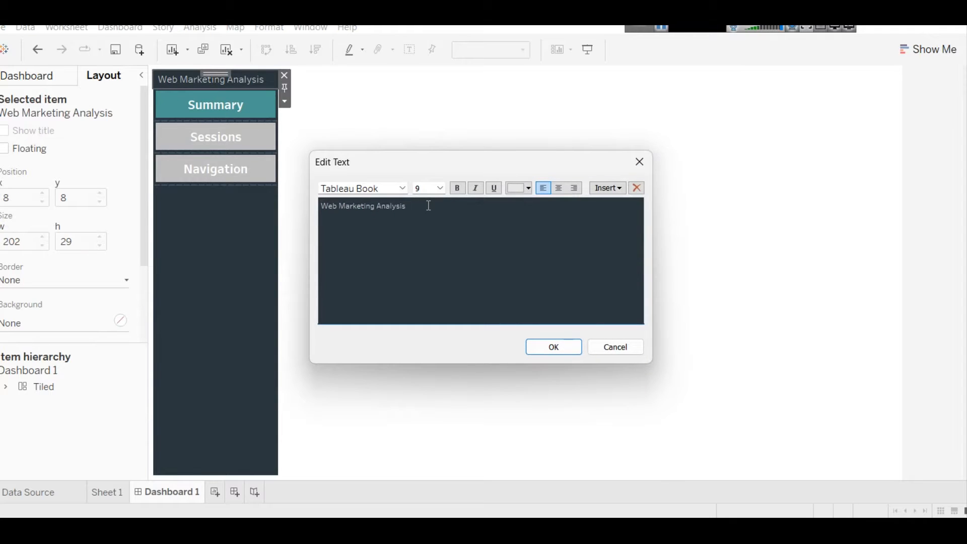
key("ctrl+a")
left_click(457, 188)
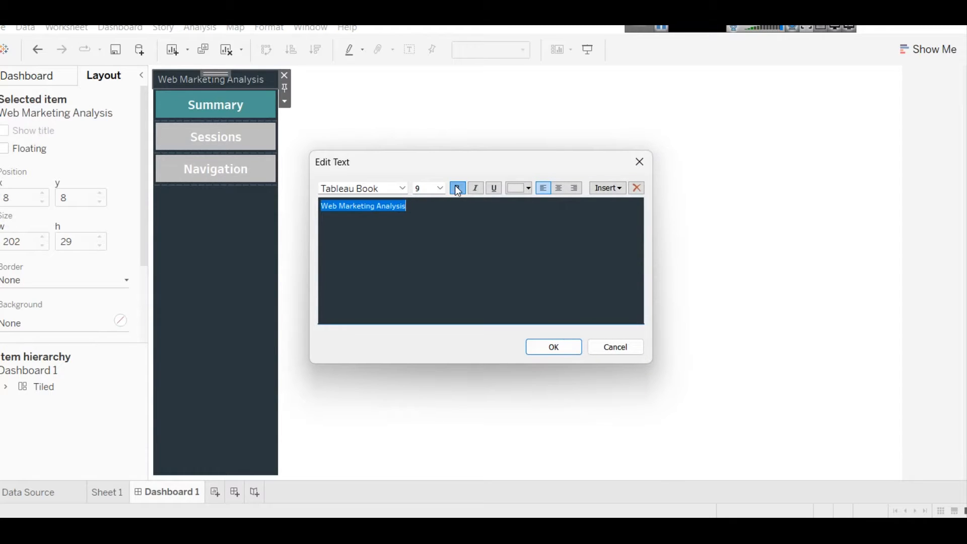
left_click(559, 188)
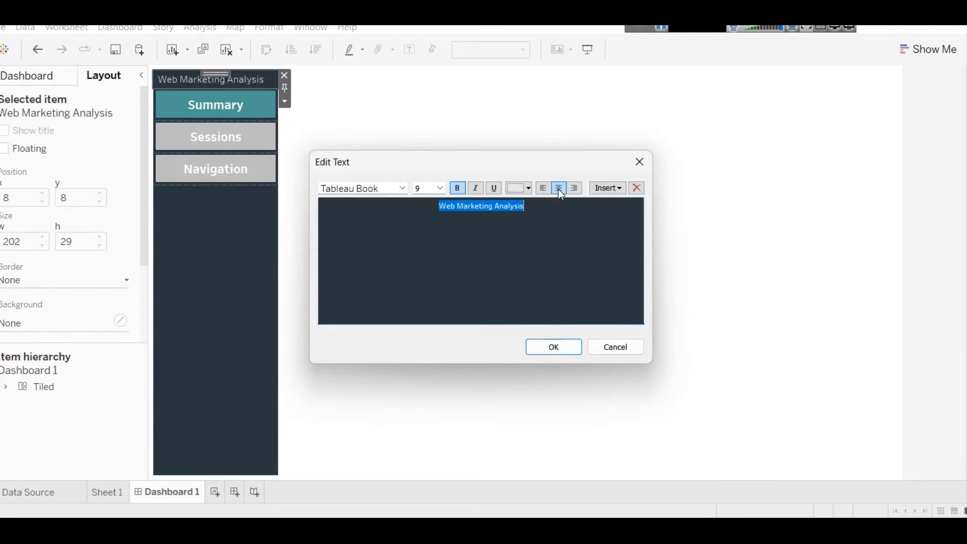
left_click(554, 347)
left_click(209, 273)
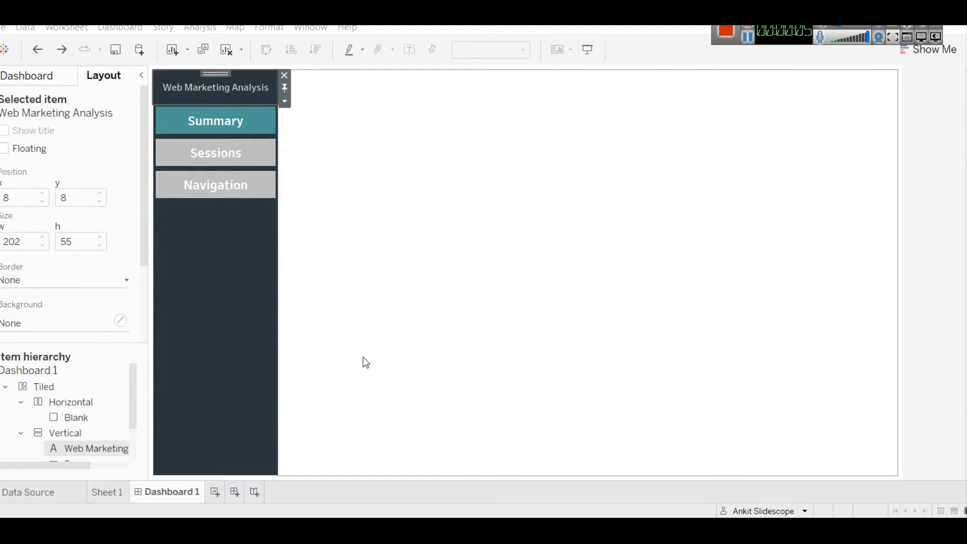
- On Sheet 1, place the Sessions measure on Rows and convert the bar chart into a text table
left_click(102, 493)
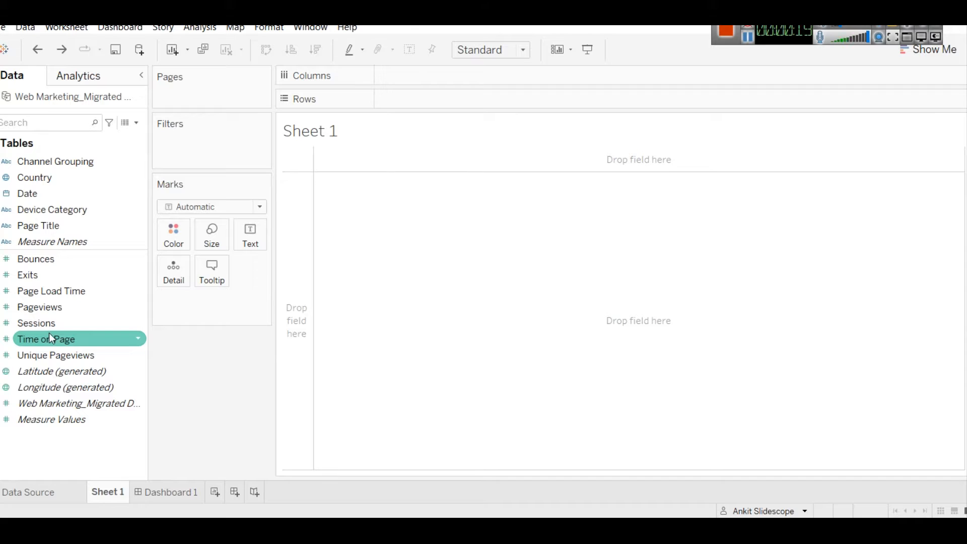
left_click(748, 45)
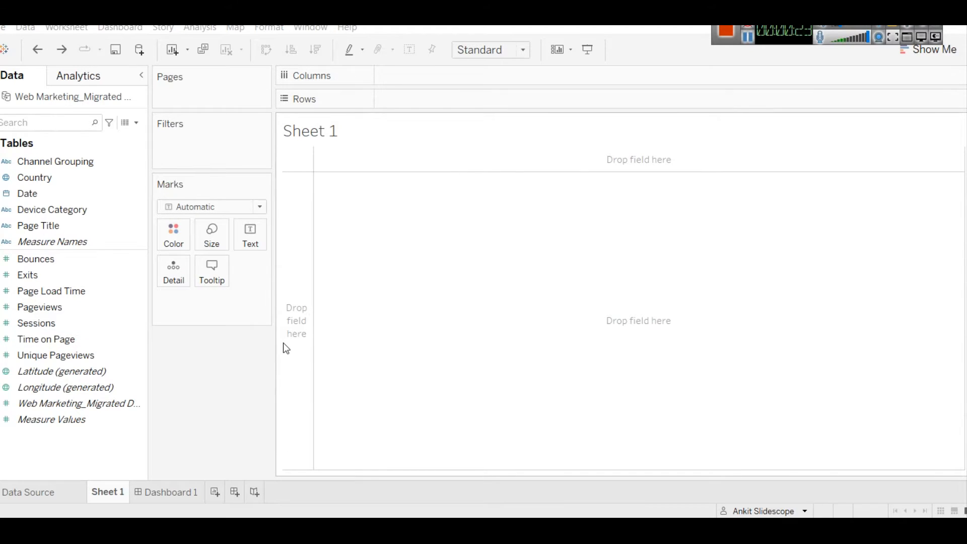
left_click(73, 355)
mouse_move(47, 320)
left_mouse_down()
mouse_move(385, 86)
mouse_move(416, 99)
left_mouse_up()
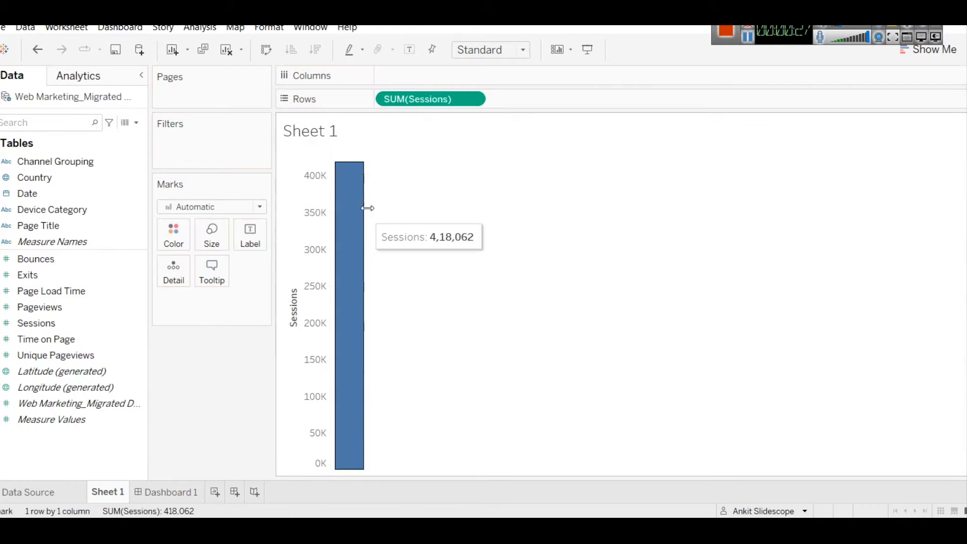
left_click(928, 50)
left_click(842, 93)
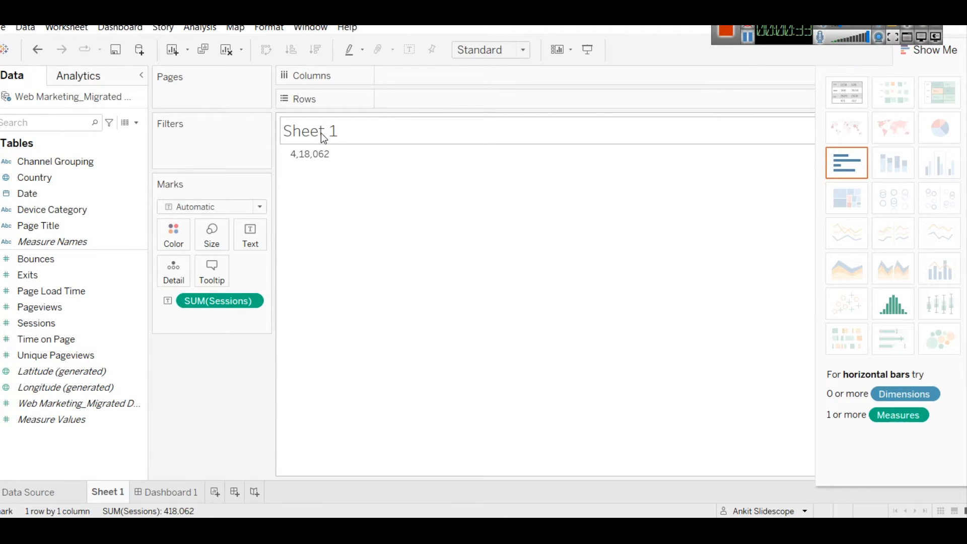
- Edit the text mark's label, adding the line "Total Sessions" below the SUM(Sessions) field
left_click(256, 230)
left_click(258, 231)
left_click(259, 231)
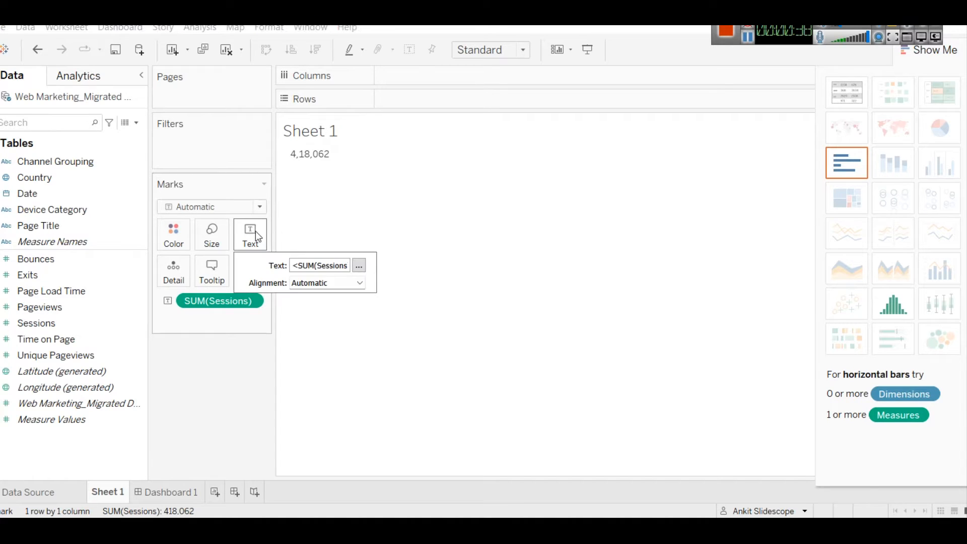
left_click(359, 265)
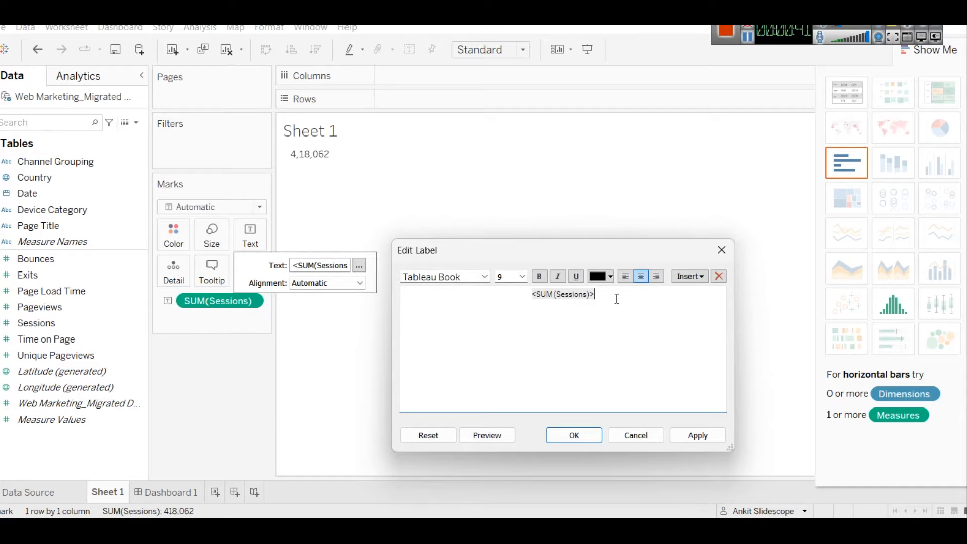
key("ctrl+a")
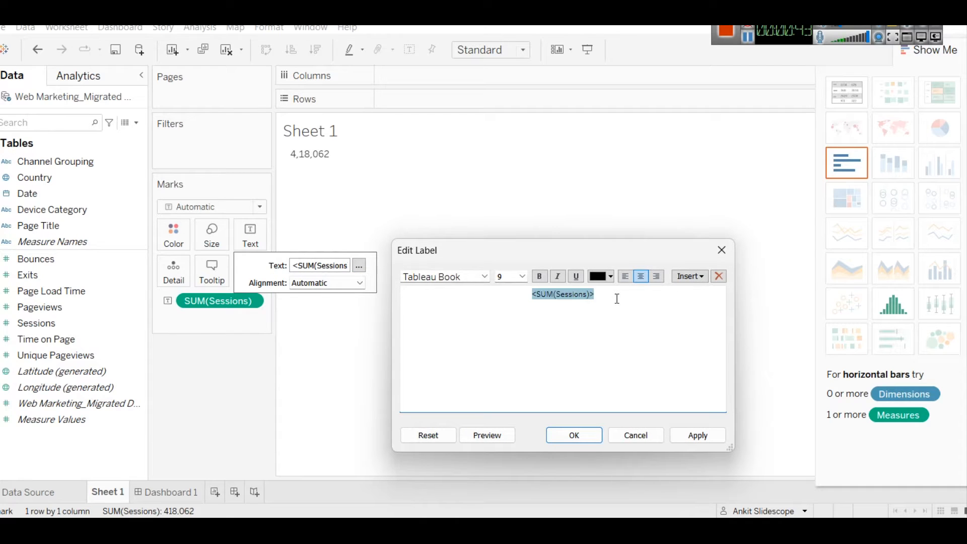
key("Right")
key("Return")
type("Total Sessions")
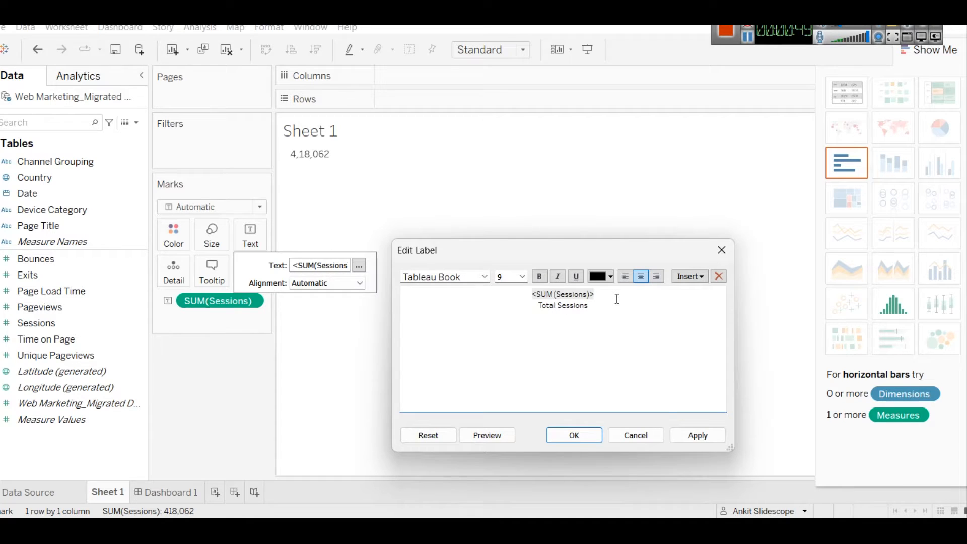
- Format the label's SUM(Sessions) line as bold at size 10 and apply the label changes
left_click_drag(616, 306, 536, 308)
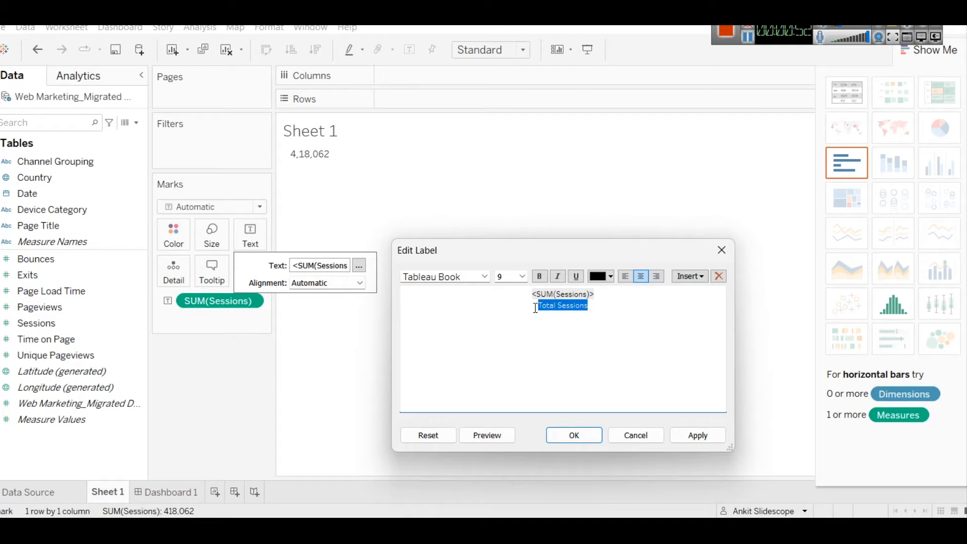
left_click(522, 276)
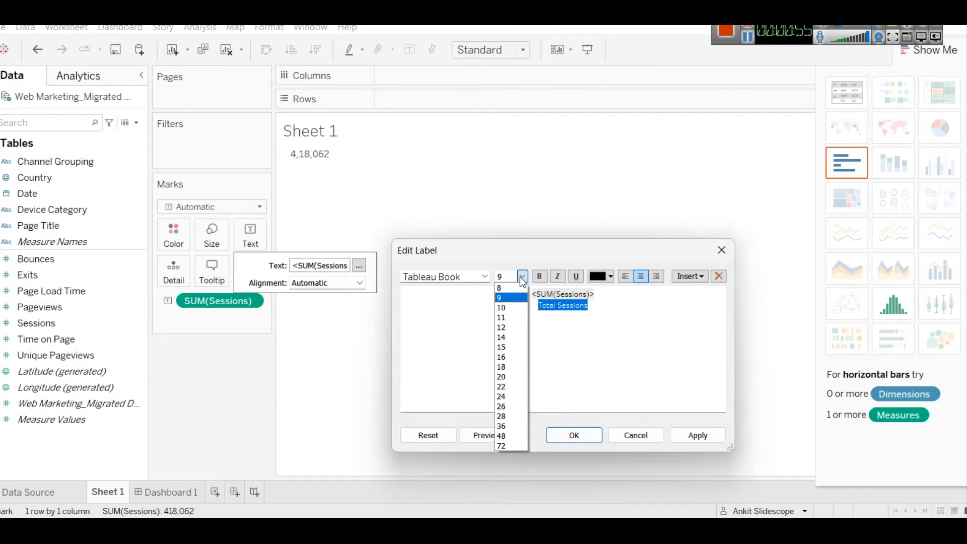
left_click(600, 293)
triple_click(554, 295)
left_click(523, 276)
left_click(518, 305)
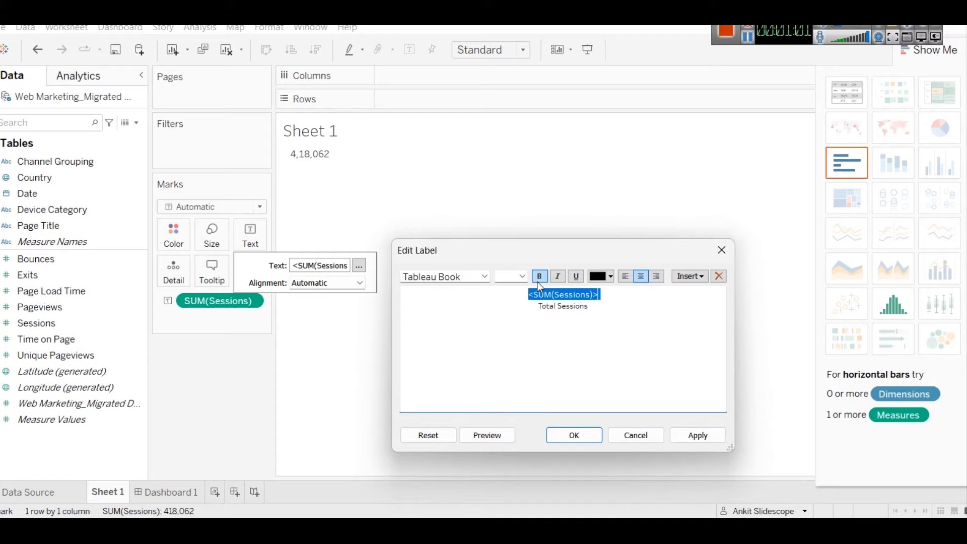
left_click(700, 434)
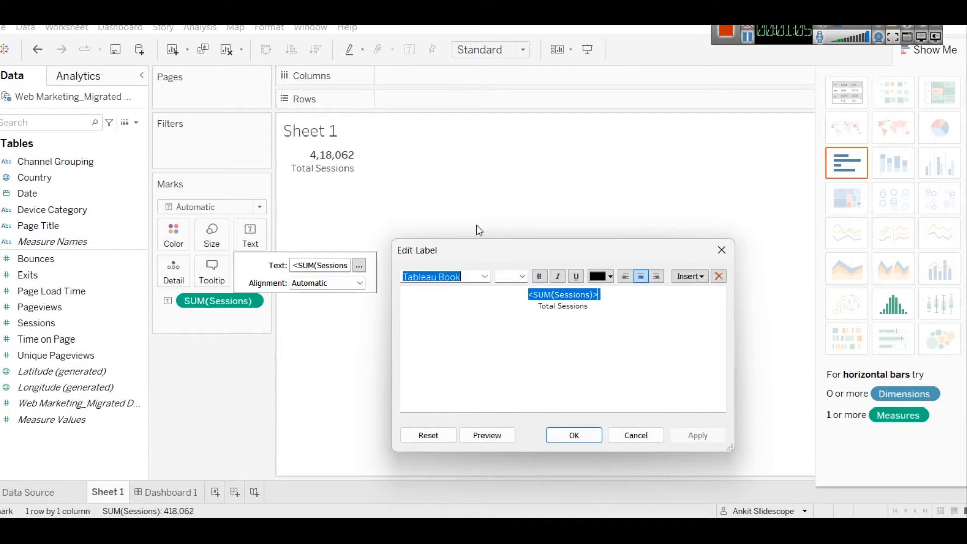
left_click(580, 435)
- Rename the Sheet 1 worksheet as "Total Sessions"
right_click(110, 493)
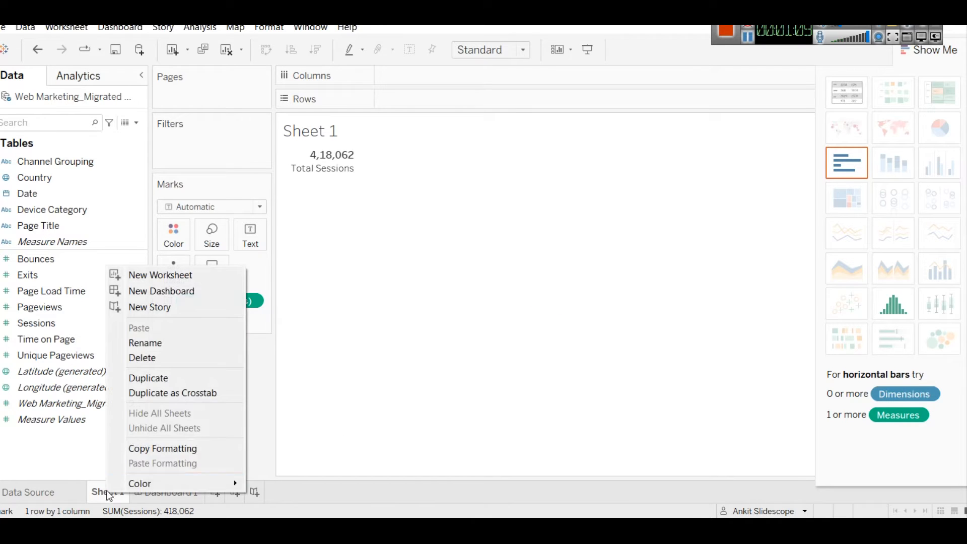
left_click(151, 341)
type("T")
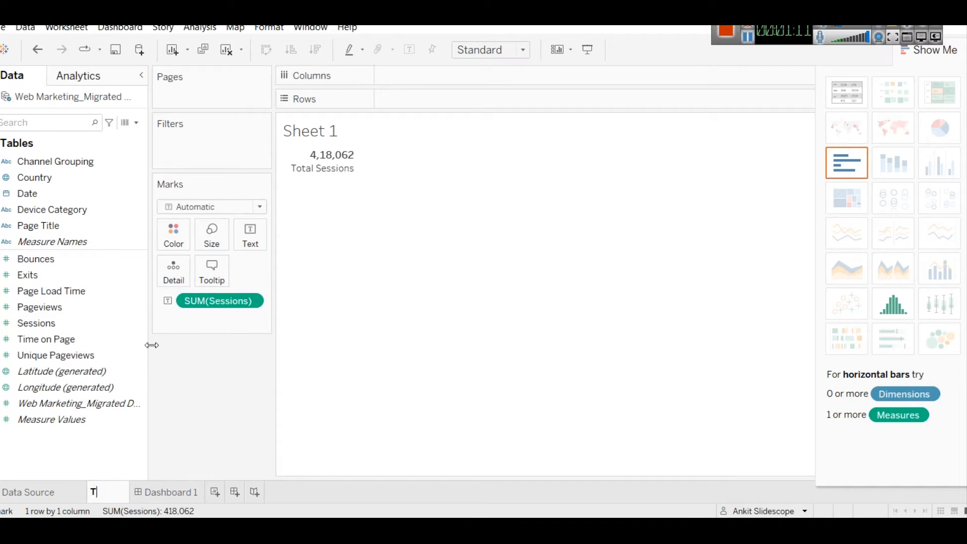
type("otal Sessions")
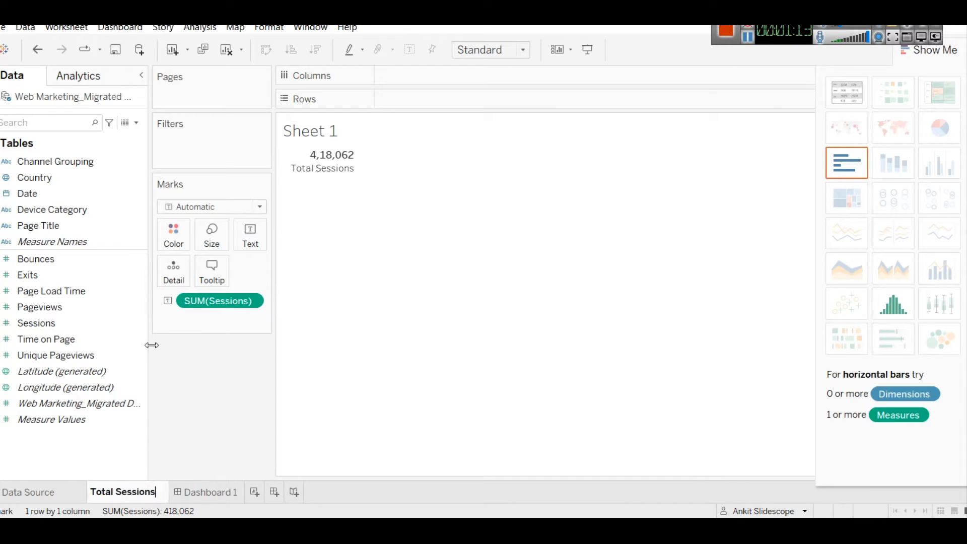
key("Return")
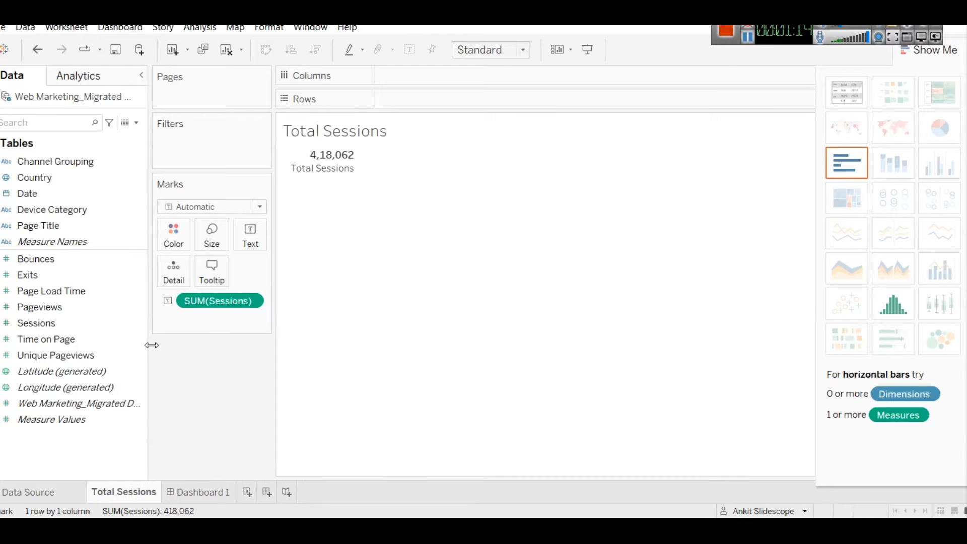
- Hide the Total Sessions worksheet's title and set its fit to Entire View, with the chart suggestions closed
right_click(364, 126)
left_click(394, 166)
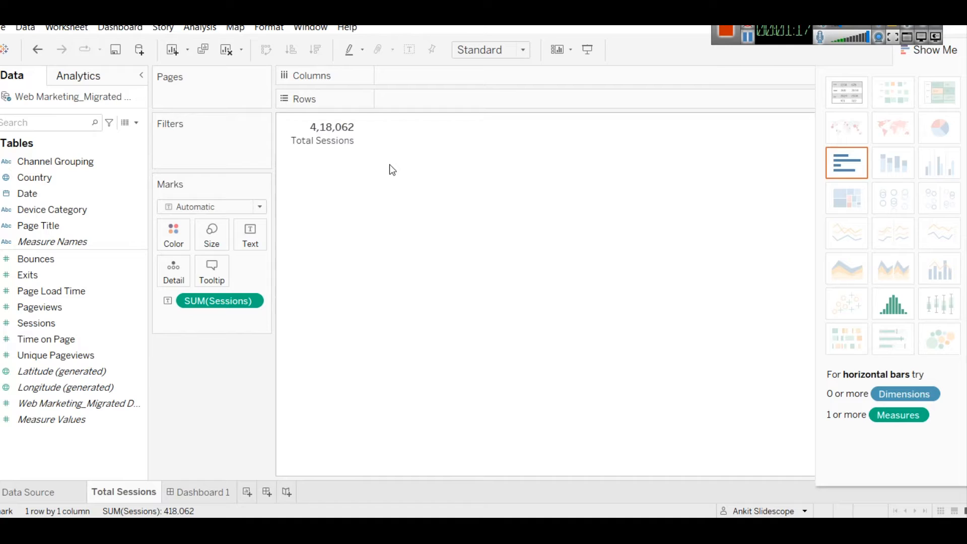
left_click(940, 56)
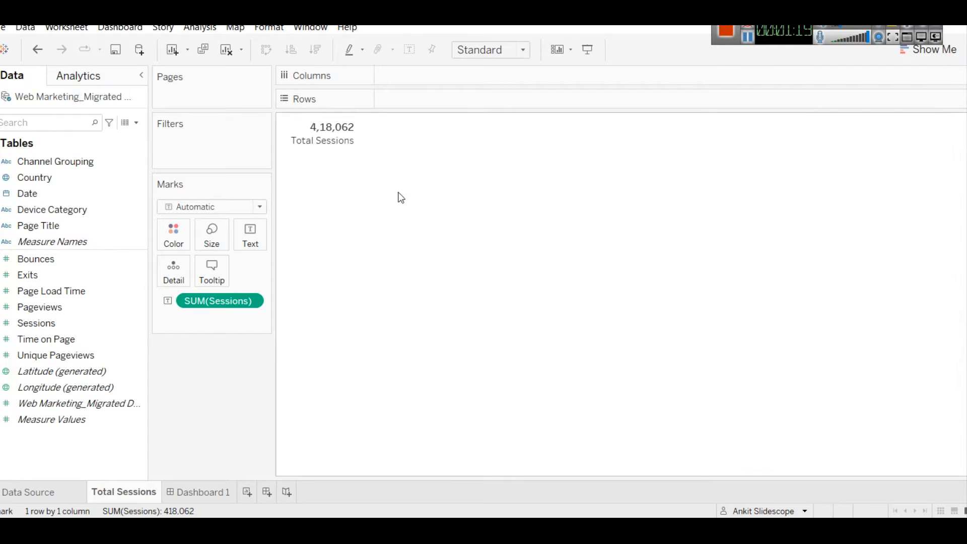
left_click(524, 50)
left_click(500, 106)
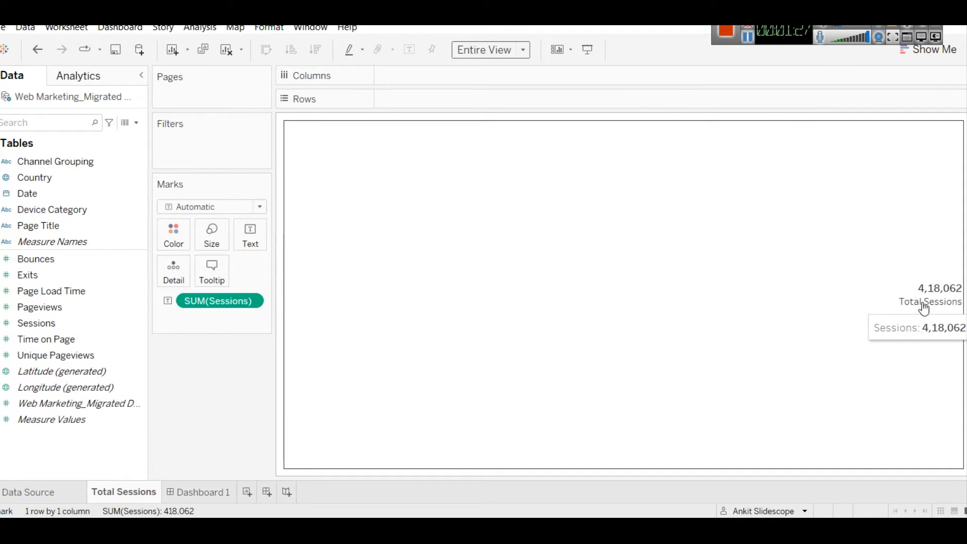
- Set the horizontal alignment of the Total Sessions text mark to left
left_click(263, 236)
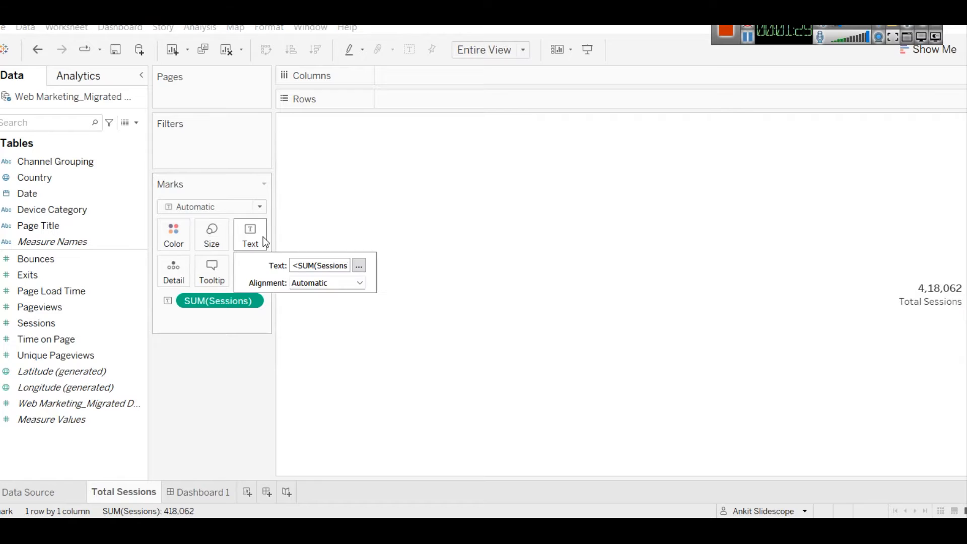
left_click(359, 283)
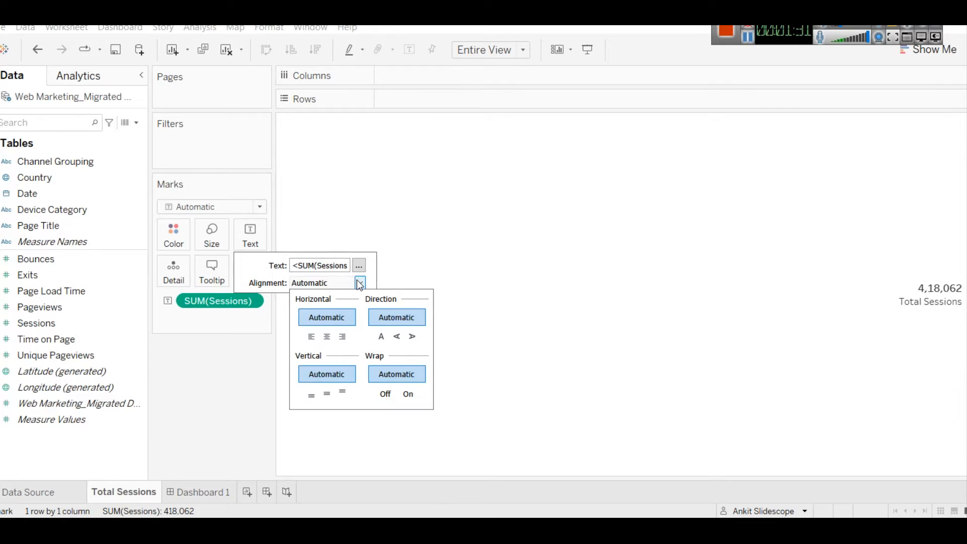
left_click(312, 336)
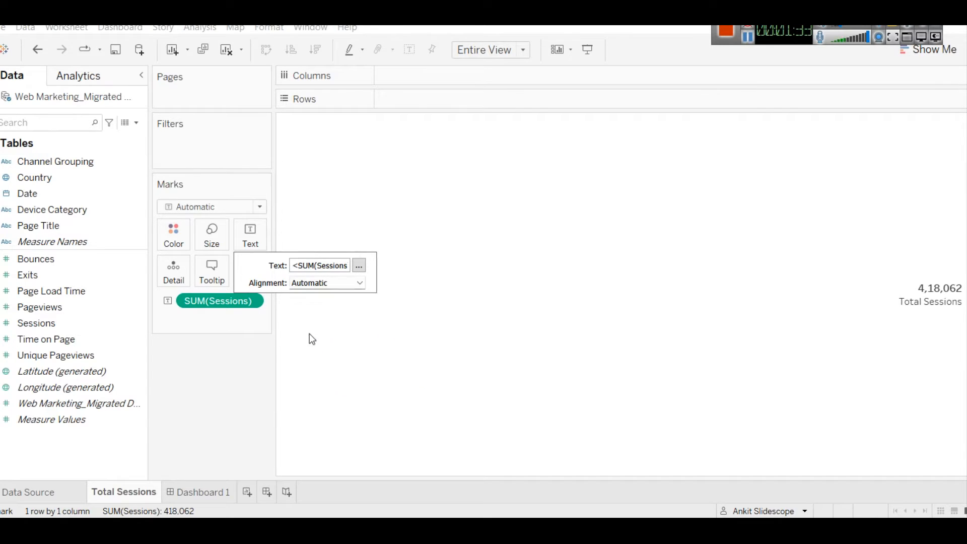
left_click(458, 270)
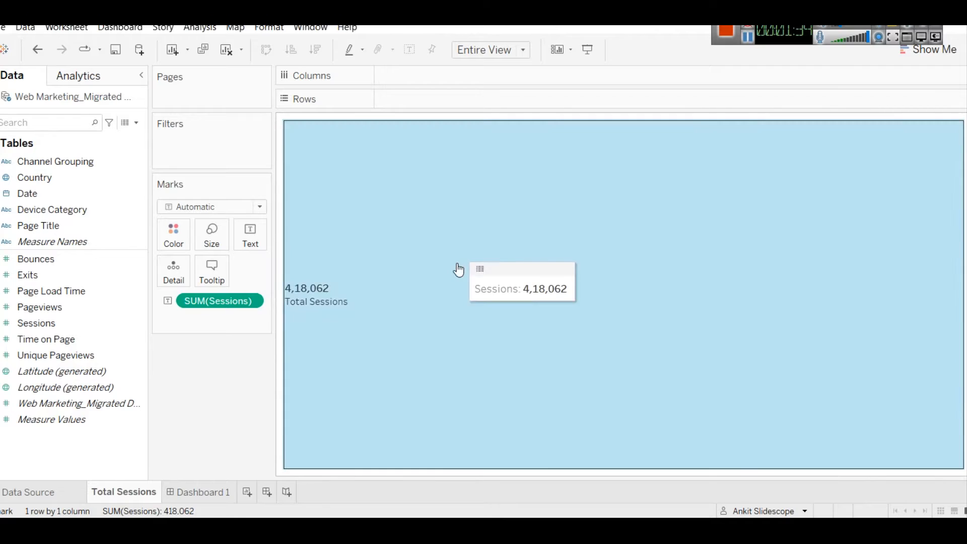
left_click(677, 332)
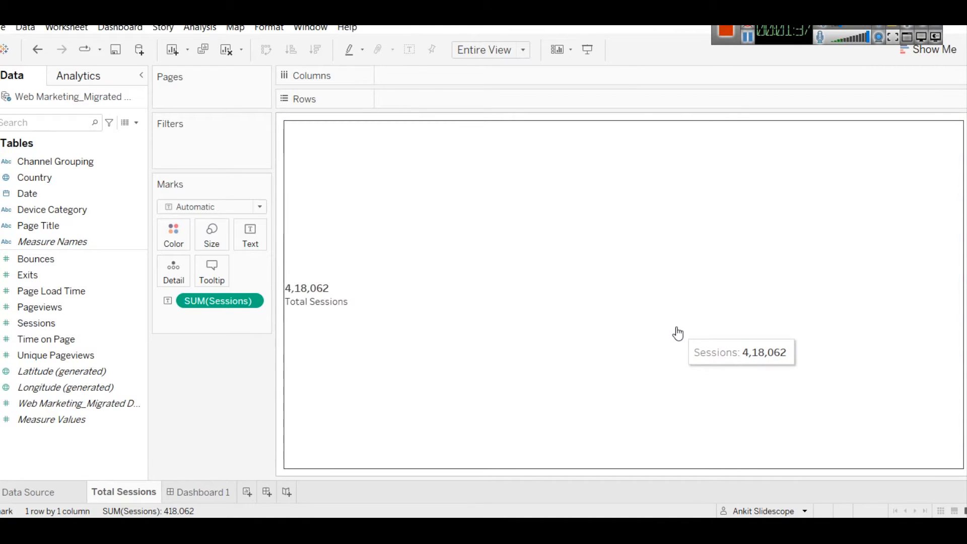
- Switch to Dashboard 1 and add a tiled layout container to the empty area beside the sidebar
left_click(205, 490)
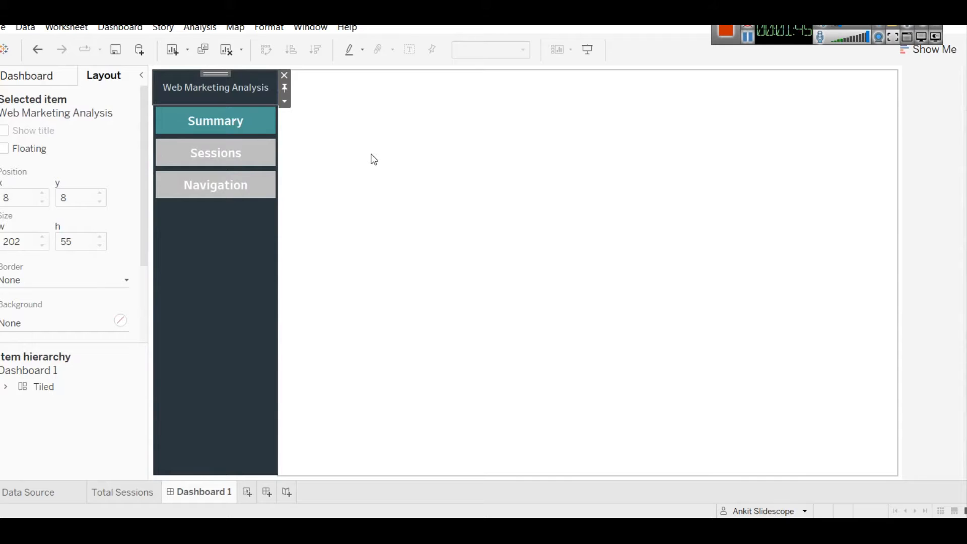
left_click(55, 81)
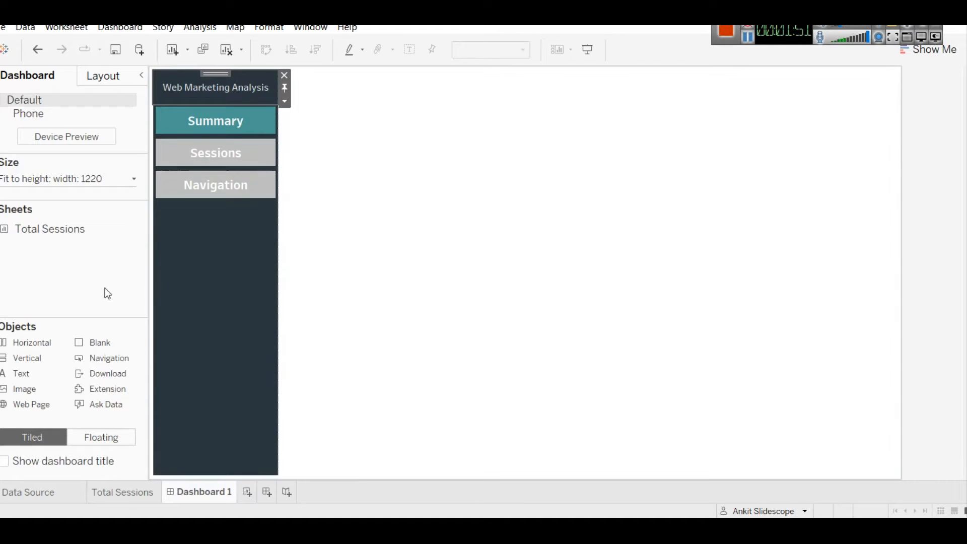
left_click(420, 98)
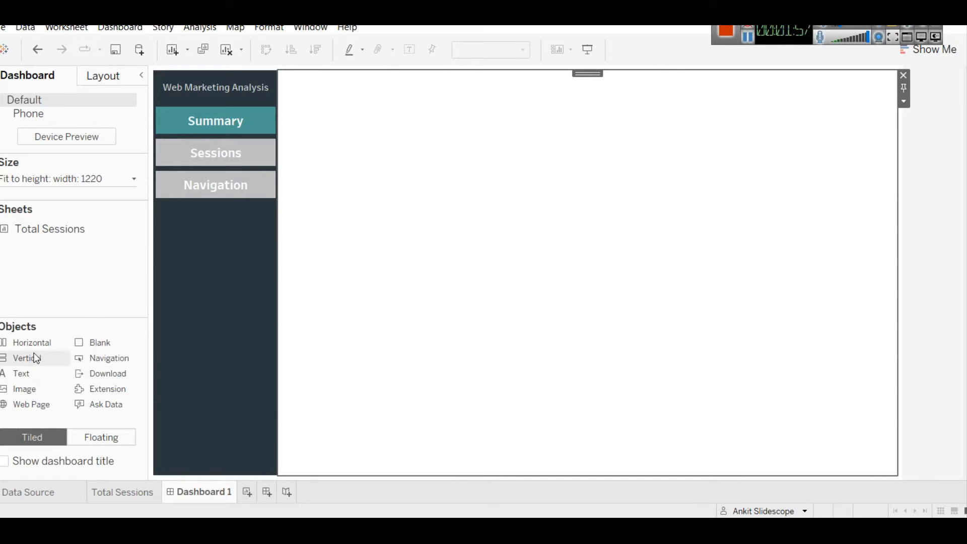
left_click_drag(31, 346, 419, 101)
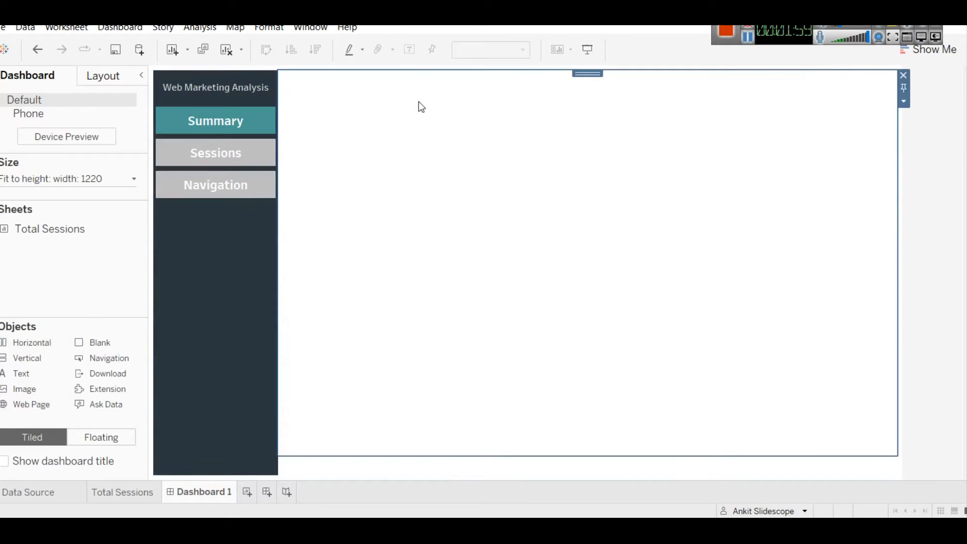
left_click_drag(91, 346, 430, 216)
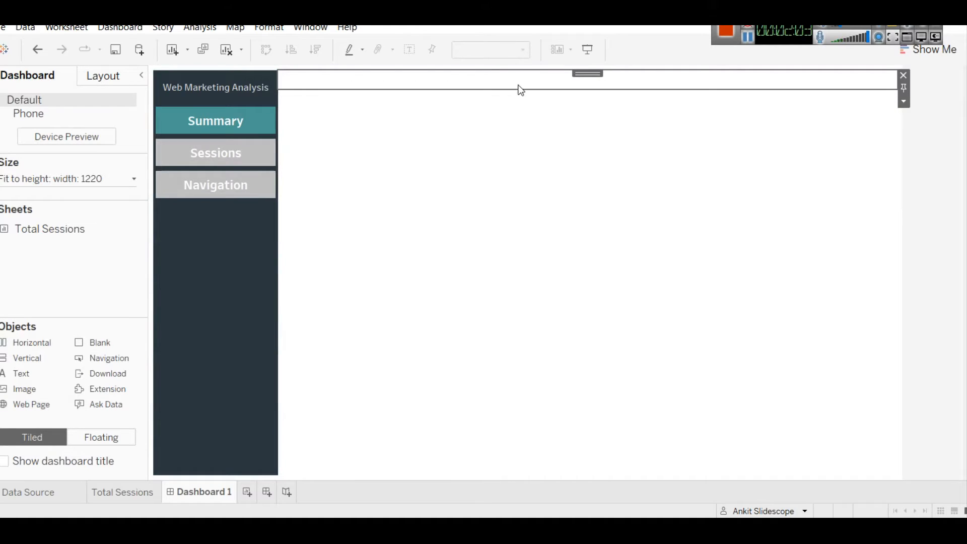
left_click_drag(523, 88, 525, 98)
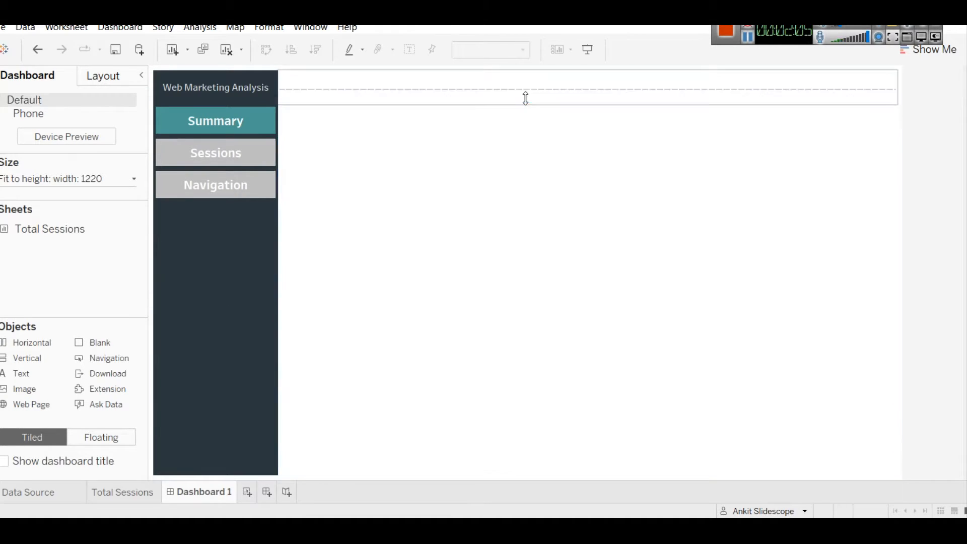
left_click(545, 79)
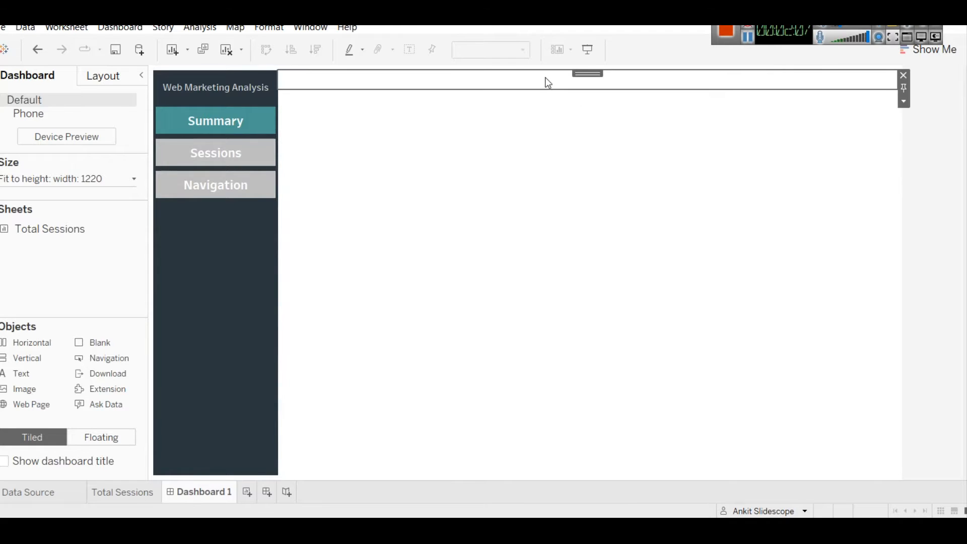
left_click(546, 99)
left_click_drag(551, 104, 552, 90)
left_click(542, 88)
left_click_drag(568, 91, 571, 104)
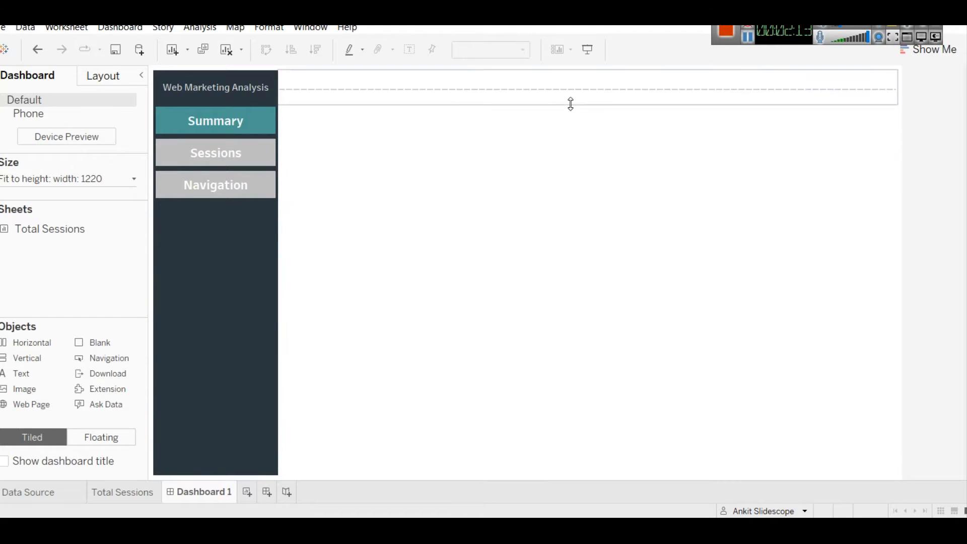
left_click(569, 170)
left_click(478, 94)
left_click(530, 84)
left_click(537, 117)
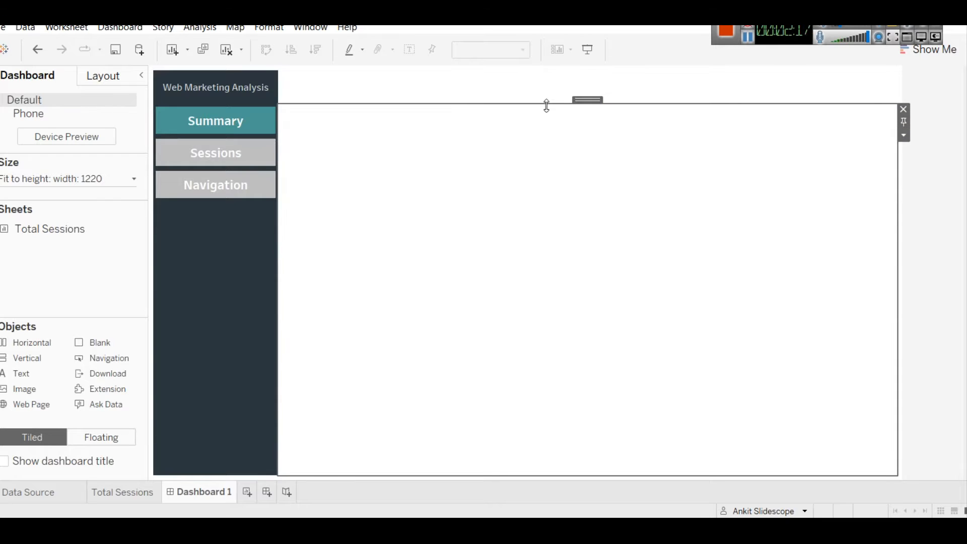
left_click_drag(548, 104, 548, 90)
key("ctrl+z")
key("ctrl+z")
key("ctrl+z")
key("ctrl+z")
key("ctrl+z")
left_click(481, 135)
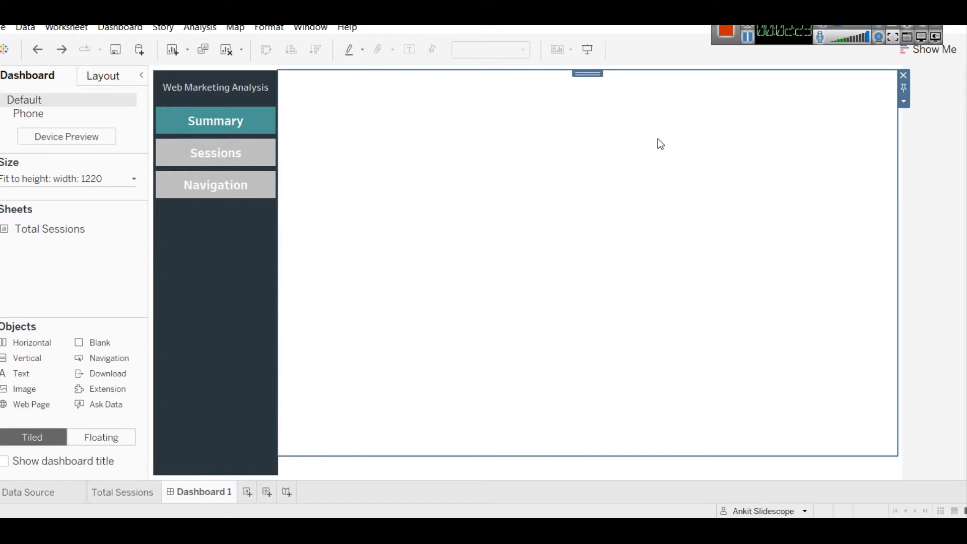
- Add a horizontal container and a blank object to the empty content area beside the sidebar
left_click_drag(42, 342, 443, 145)
left_click_drag(87, 340, 431, 310)
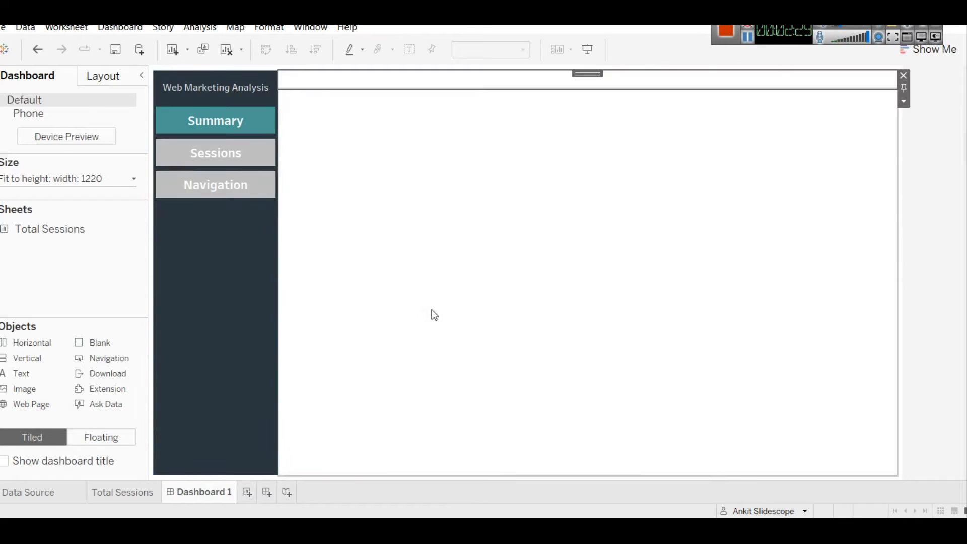
left_click(570, 156)
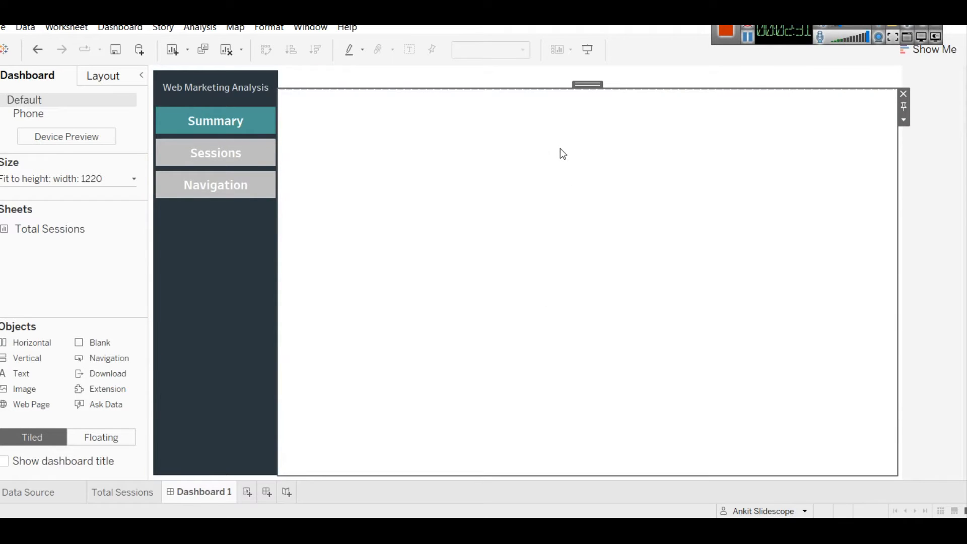
left_click(303, 80)
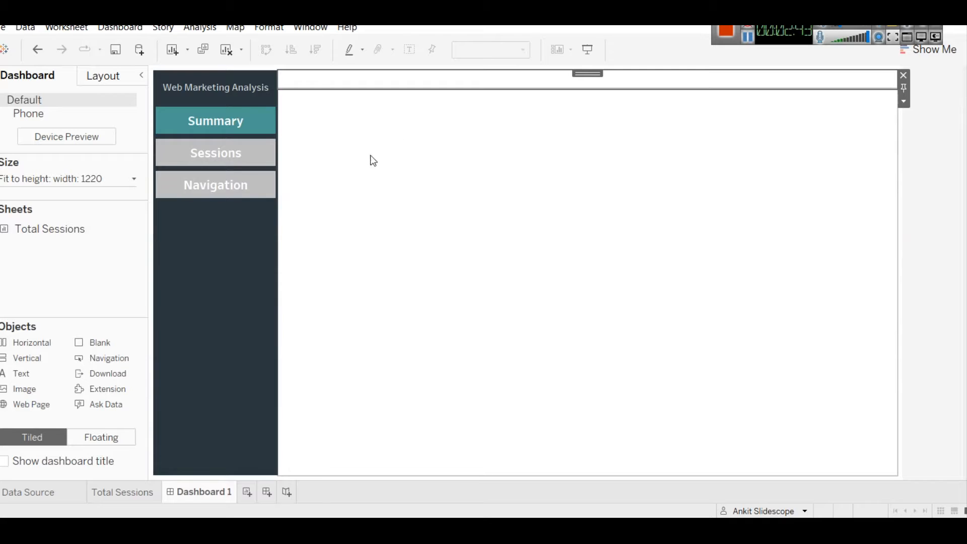
- Add another container with a blank object below the header strip and move its upper edge up near the Sessions button's level
left_click_drag(403, 209, 545, 367)
left_click_drag(79, 342, 414, 257)
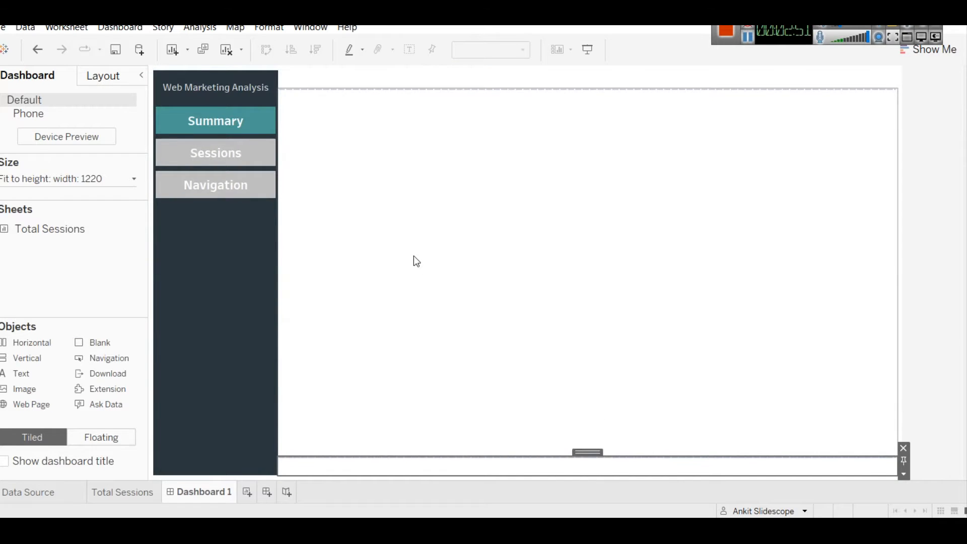
left_click_drag(546, 455, 496, 155)
left_click(475, 125)
left_click(499, 168)
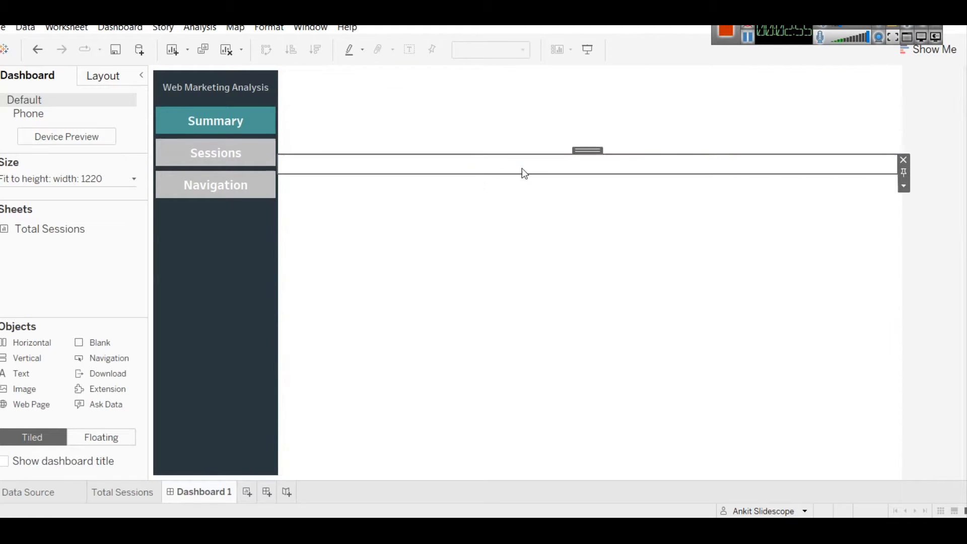
- Adjust the heights of the header strip and the blank row below it, leaving a short KPI row beside the Summary and Sessions buttons
left_click_drag(515, 154, 515, 140)
left_click(514, 159)
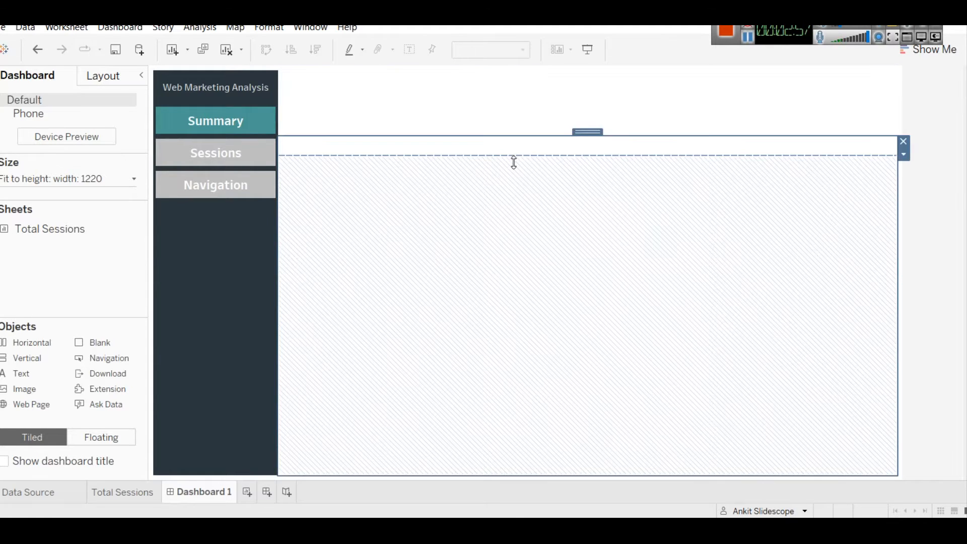
left_click(507, 146)
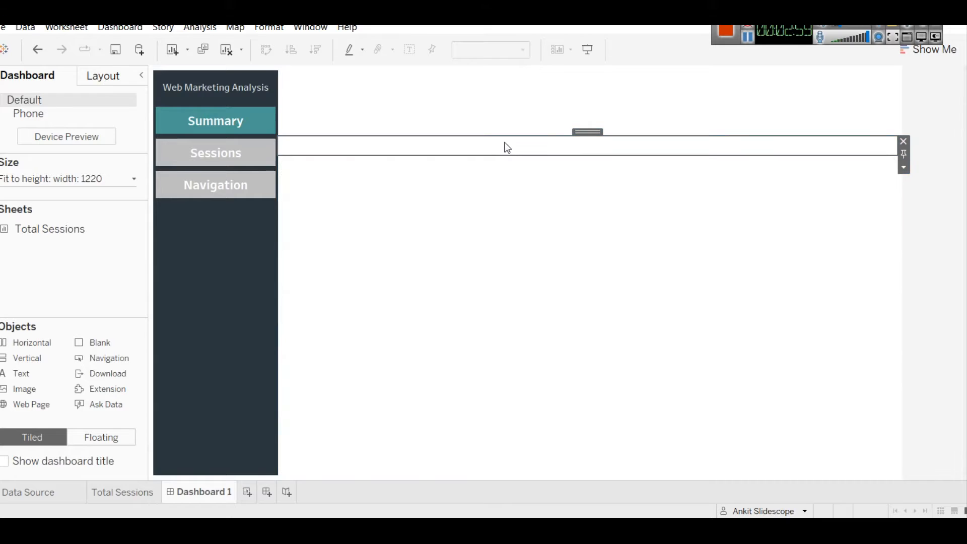
mouse_move(503, 136)
left_mouse_down()
mouse_move(500, 115)
mouse_move(492, 160)
left_mouse_up()
left_click(496, 146)
left_click(454, 141)
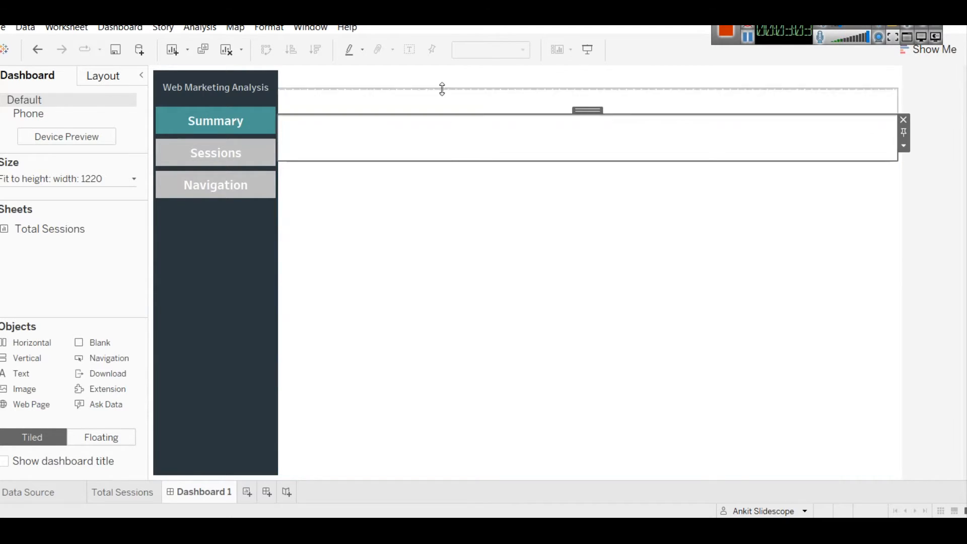
left_click(442, 89)
left_click(445, 86)
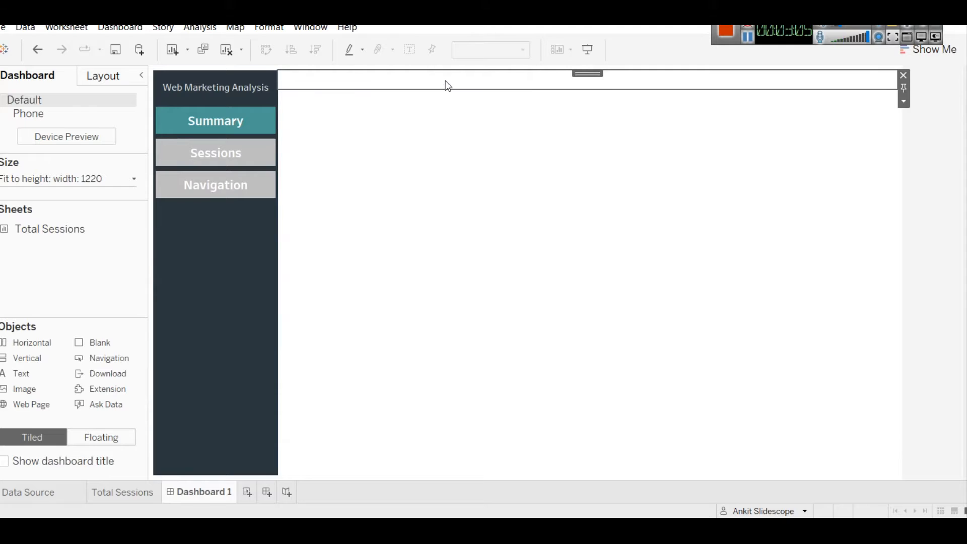
left_click_drag(452, 89, 450, 114)
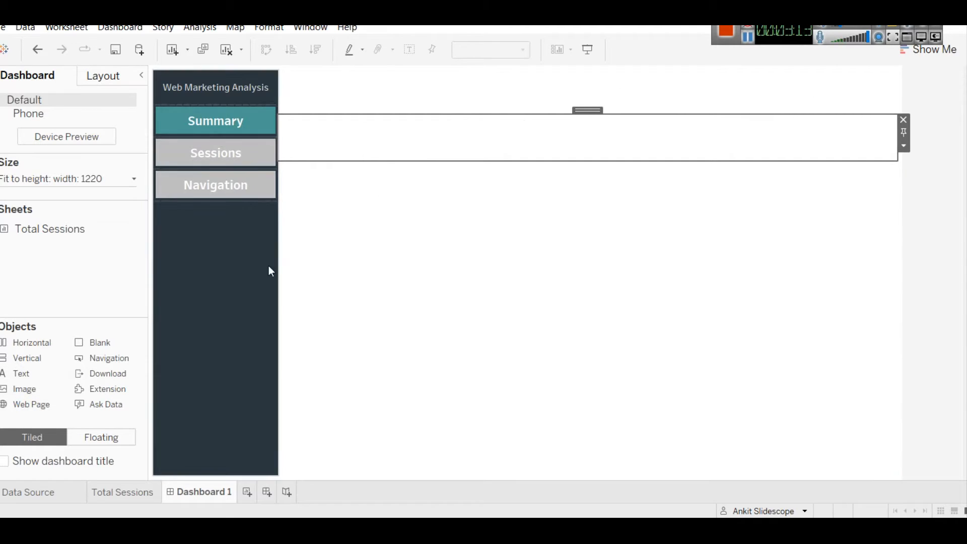
- Add two more blank objects side by side in the KPI row, dividing it into three columns
left_click_drag(89, 341, 363, 147)
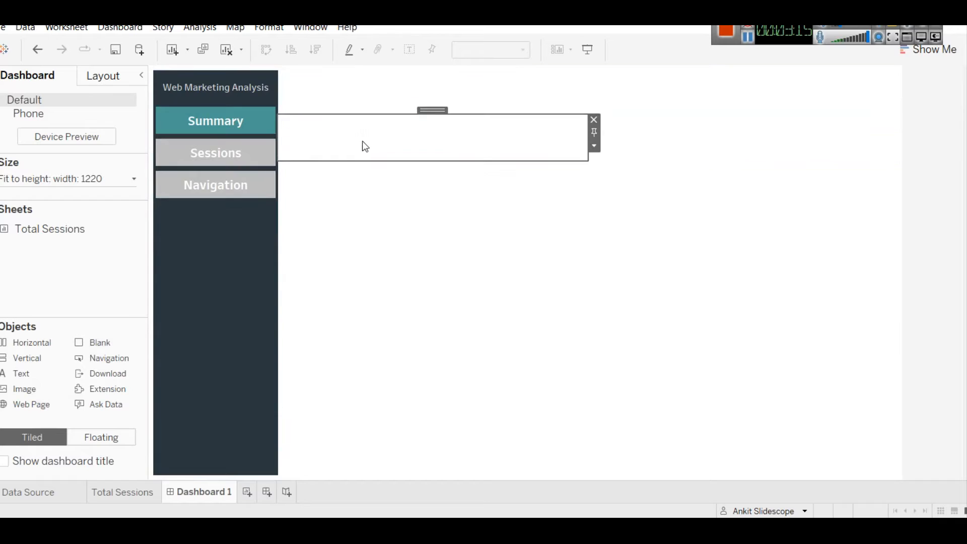
left_click_drag(102, 343, 305, 142)
left_click(559, 143)
left_click(816, 146)
left_click(365, 136)
left_click(596, 136)
left_click(744, 146)
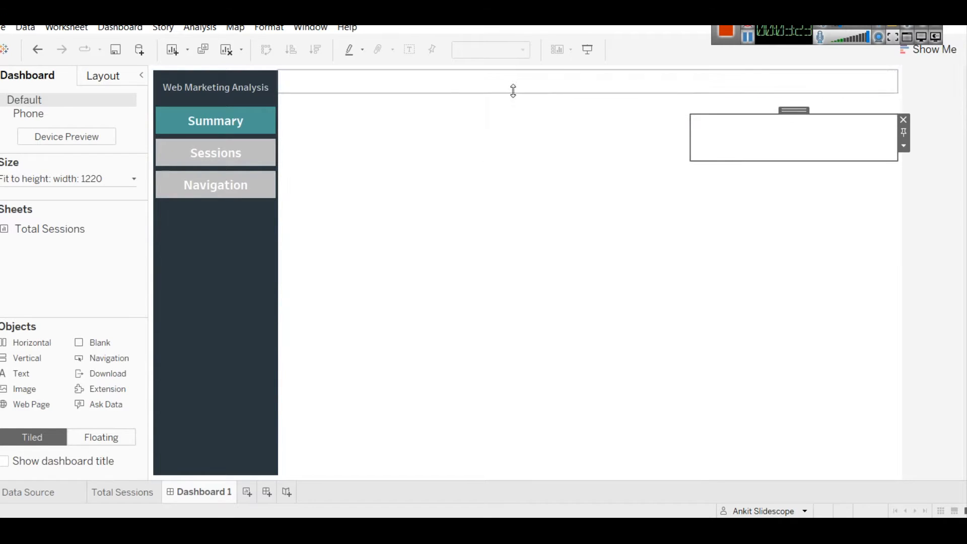
- Add another blank object to the KPI row, dividing it into four equal columns
left_click_drag(102, 358, 396, 145)
left_click_drag(126, 337, 324, 142)
left_click(574, 143)
left_click(703, 142)
left_click(803, 142)
left_click(367, 141)
left_click(522, 148)
left_click(631, 146)
left_click(788, 145)
left_click(387, 132)
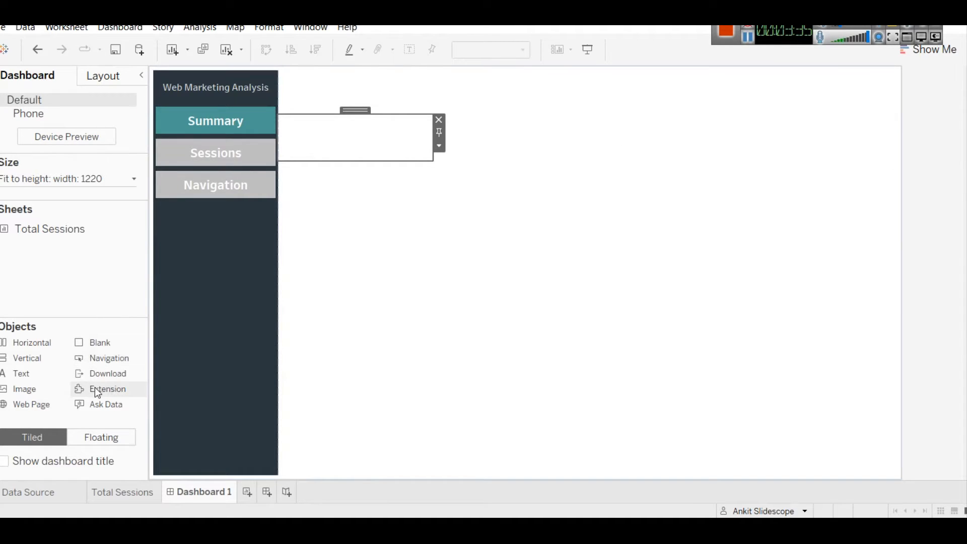
- Insert Screenshot_2025-02-26_185458-removebg-preview.png as an image at the start of the KPI row, with Fit Image and Center Image enabled
left_click_drag(51, 389, 320, 162)
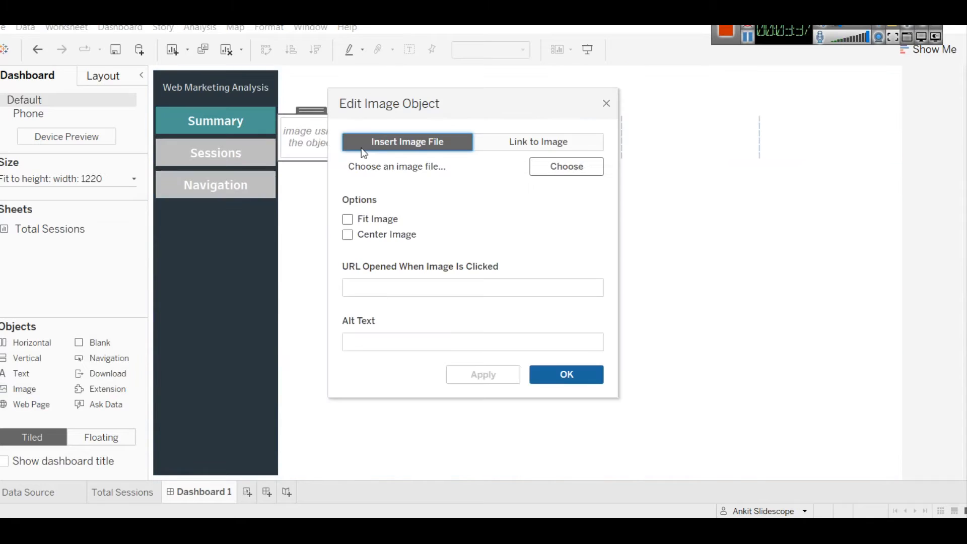
left_click(559, 168)
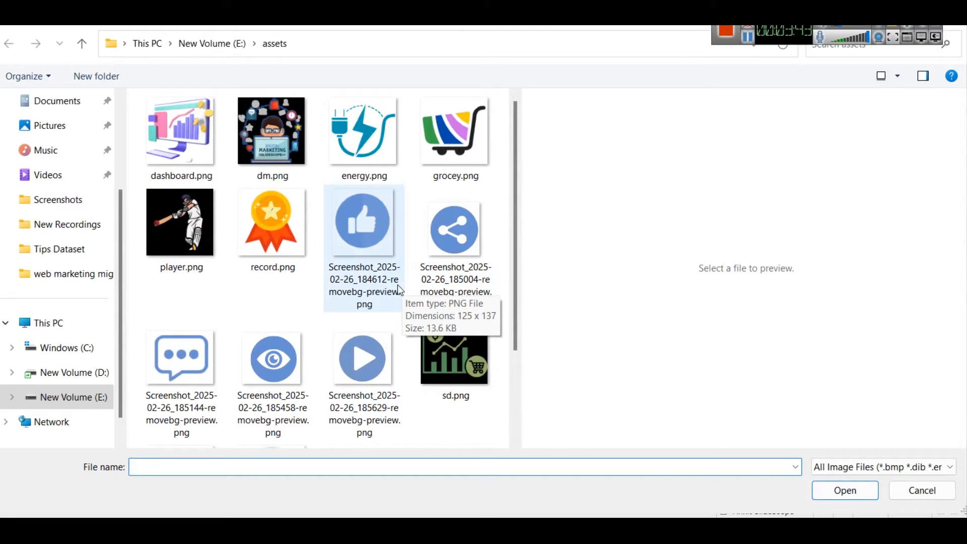
left_click(278, 371)
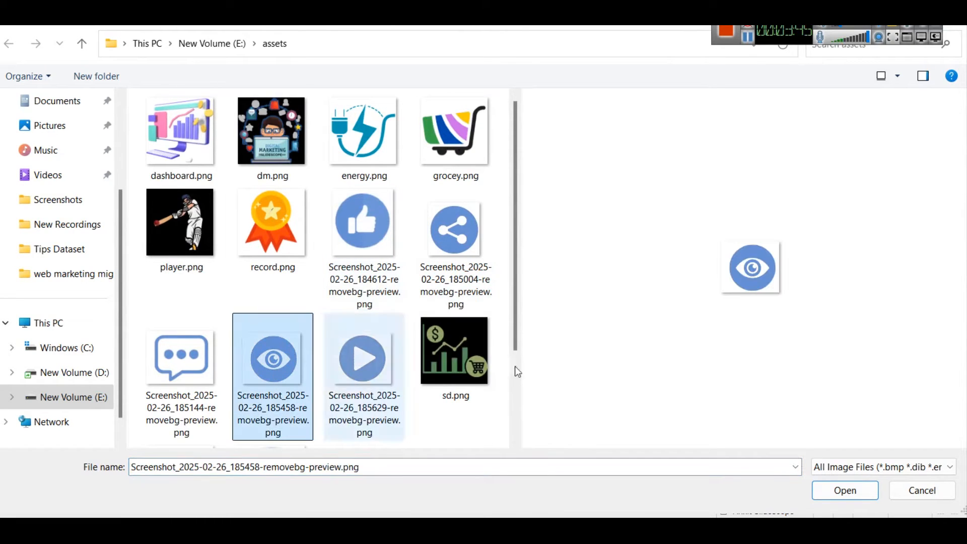
left_click(845, 490)
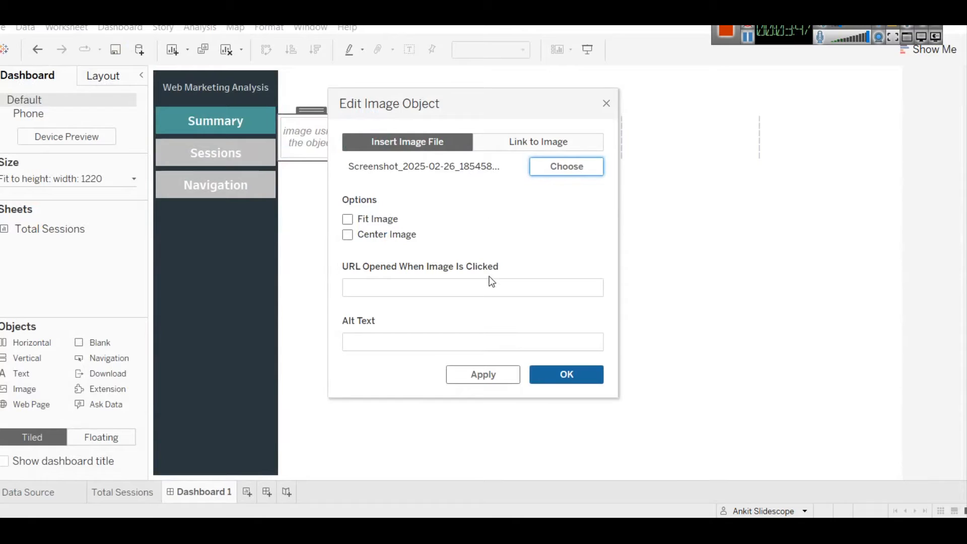
left_click(383, 220)
left_click(383, 234)
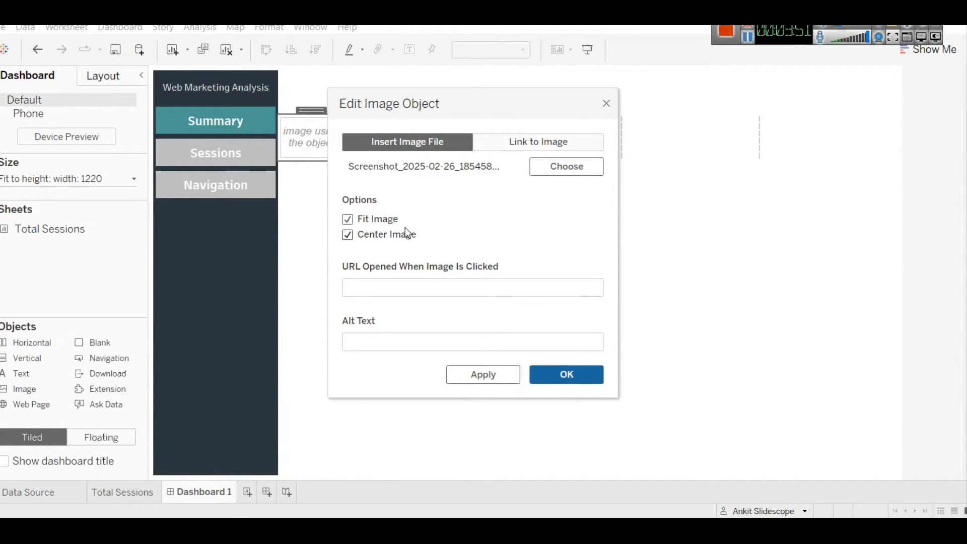
left_click(499, 375)
left_click(566, 374)
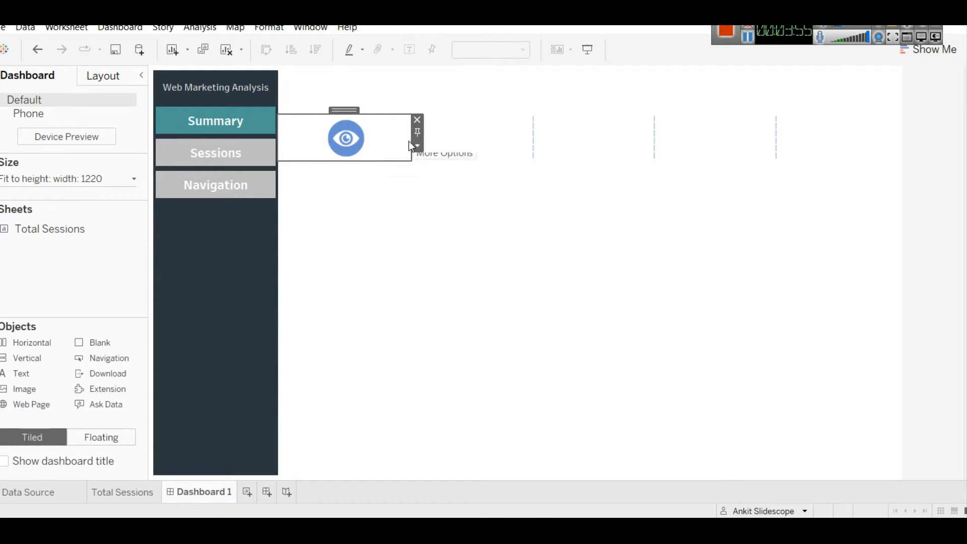
- Set the eye icon's width to 120 pixels and narrow its column further so it closely fits the icon
left_click_drag(411, 135, 328, 127)
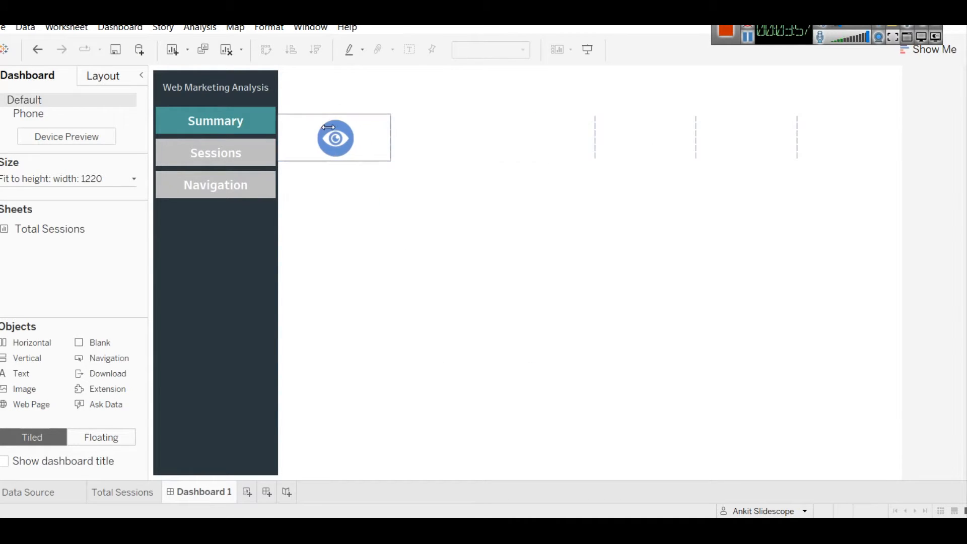
left_click(354, 129)
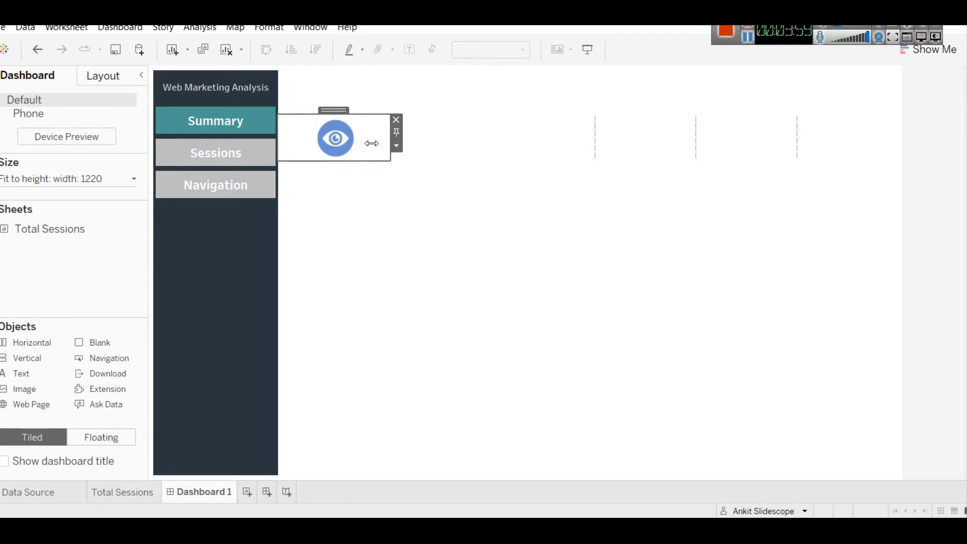
left_click(396, 146)
left_click(410, 160)
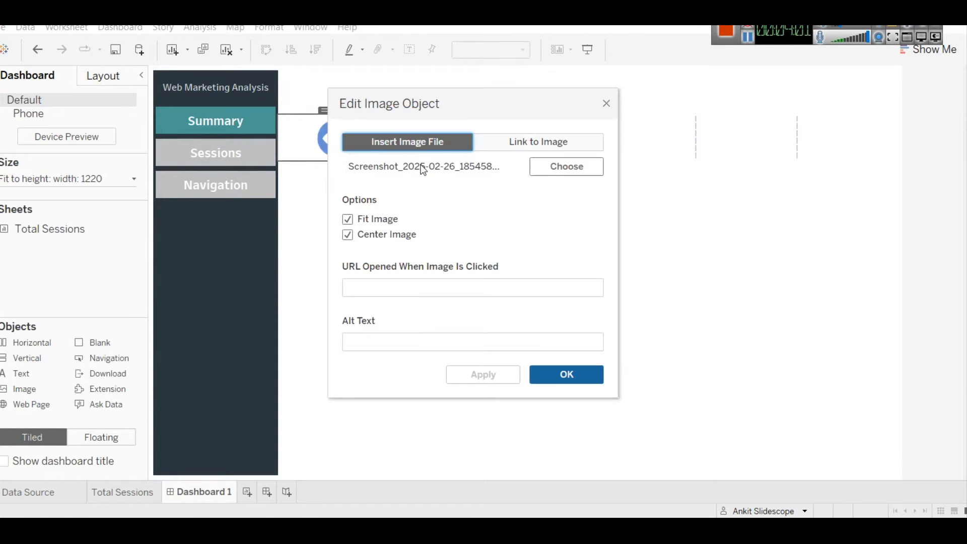
left_click(606, 106)
left_click(402, 147)
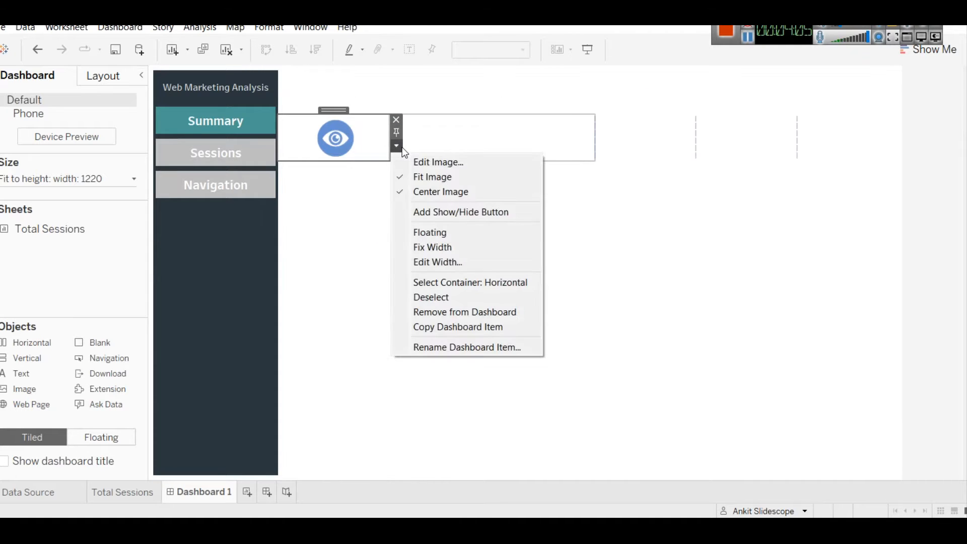
left_click(439, 260)
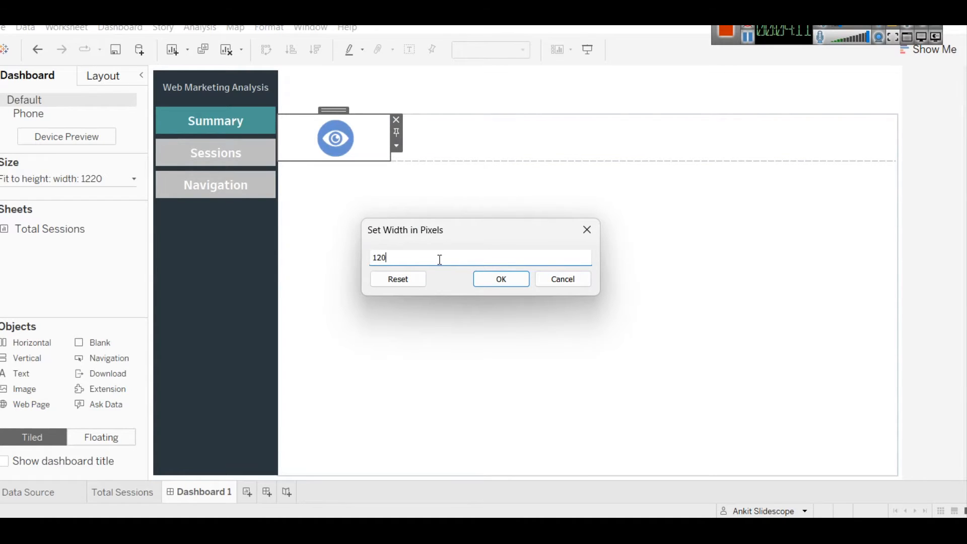
type("120")
left_click(491, 278)
left_click_drag(351, 138, 319, 136)
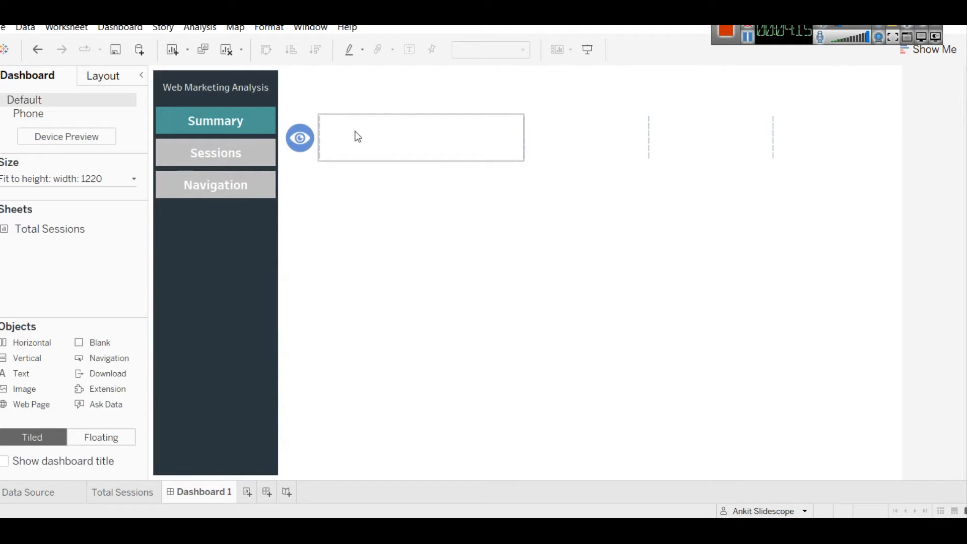
- Place the Total Sessions sheet directly beside the eye icon and remove the remaining blank objects from the KPI row
left_click_drag(62, 224, 369, 135)
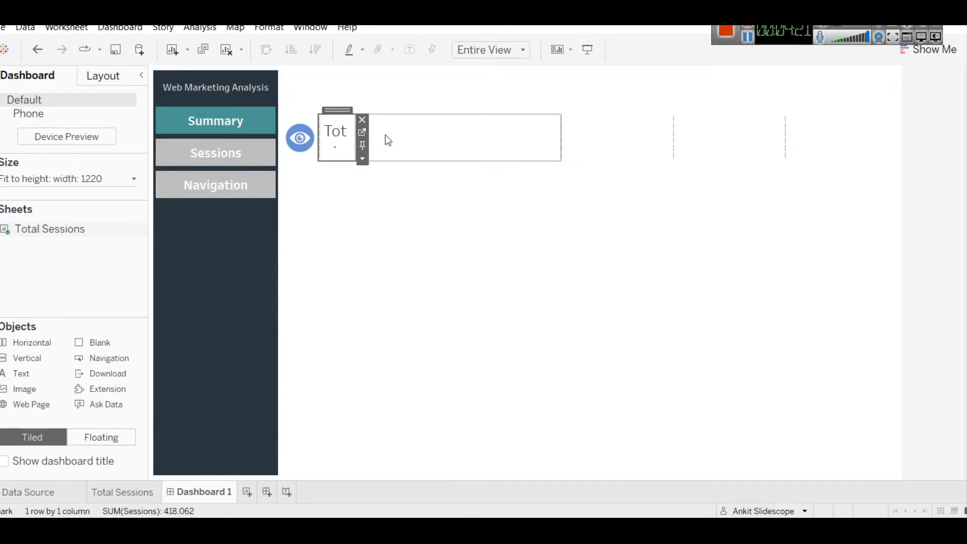
left_click(434, 143)
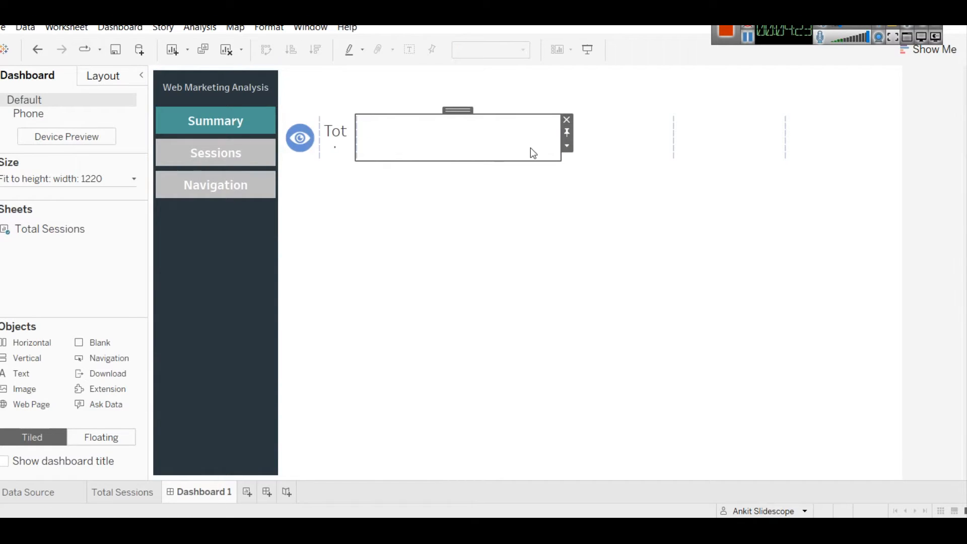
left_click(566, 119)
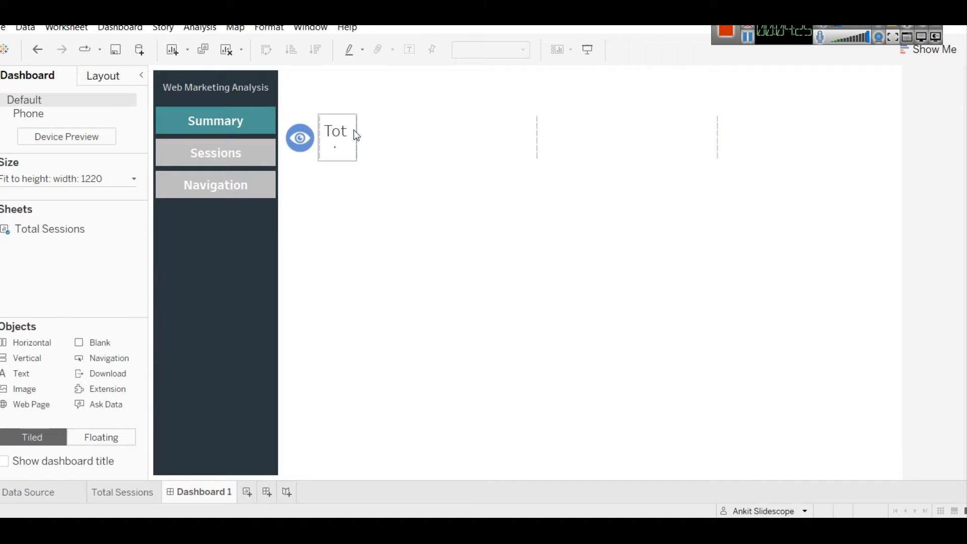
left_click_drag(355, 131, 439, 132)
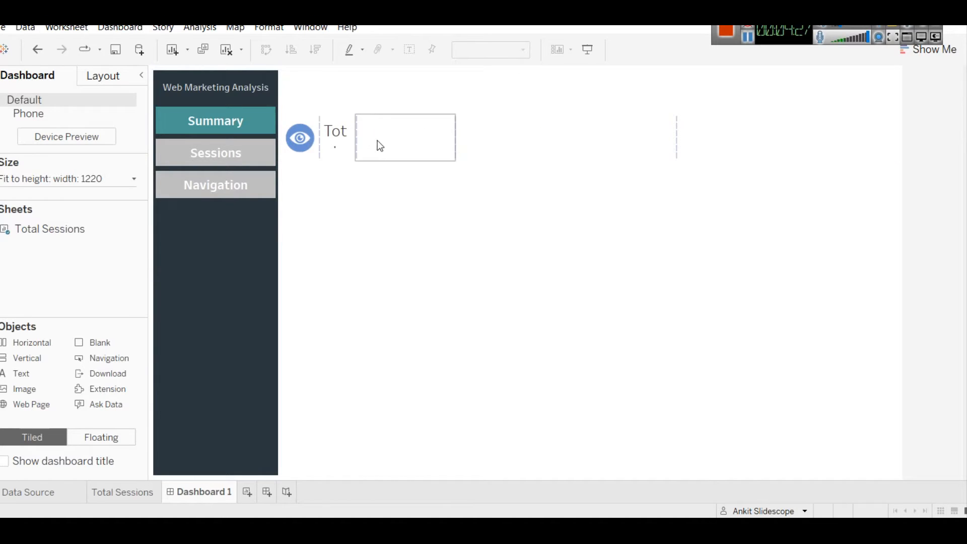
left_click_drag(355, 138, 421, 136)
left_click(524, 131)
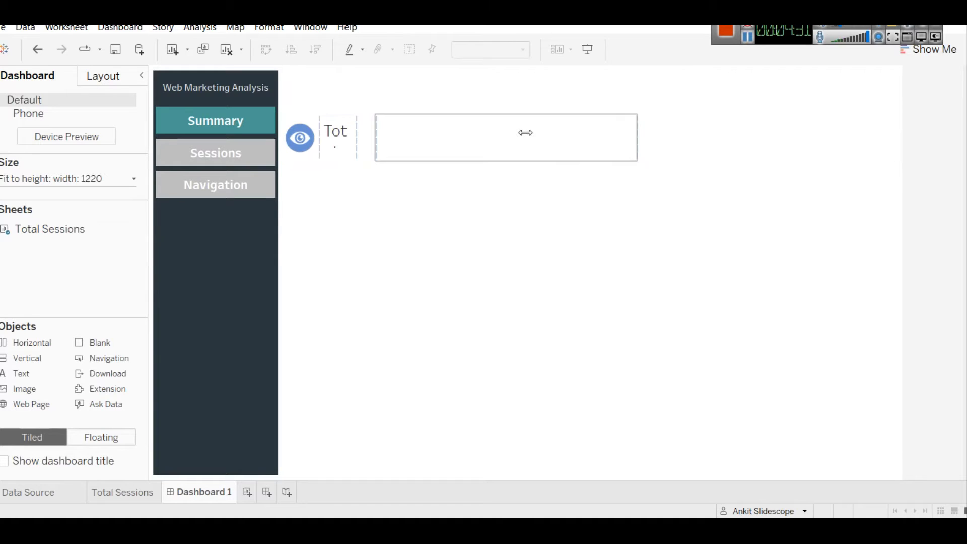
left_click(643, 120)
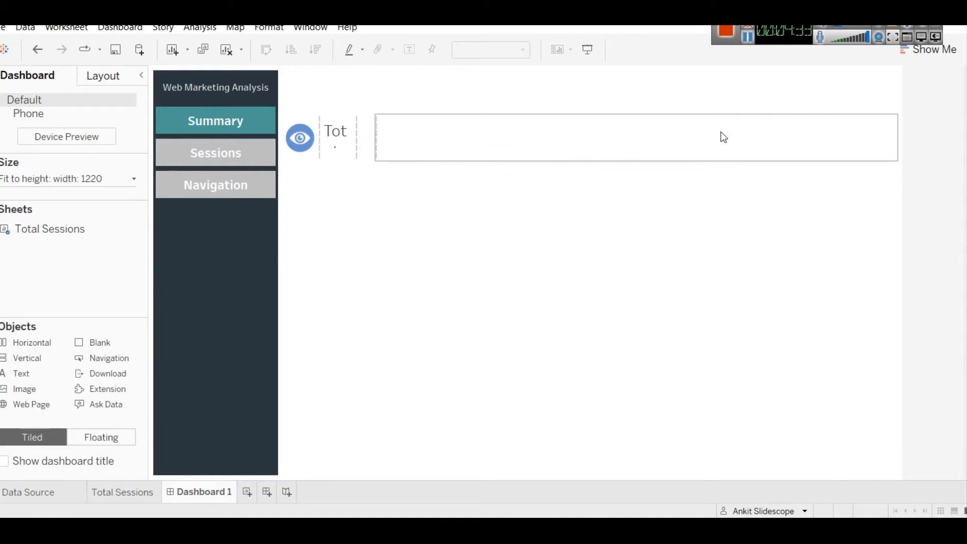
left_click(738, 132)
left_click(905, 119)
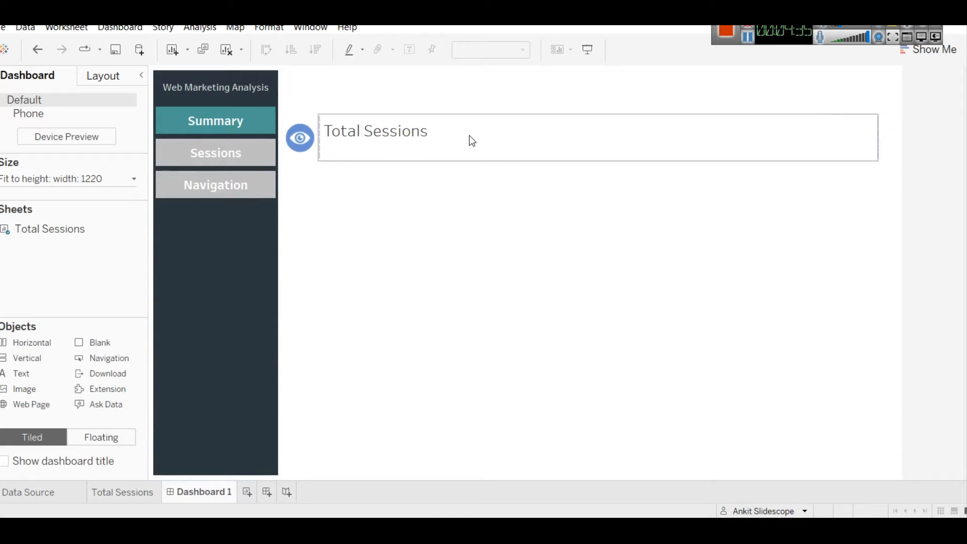
- Hide the title of the Total Sessions sheet in the KPI row
left_click(403, 159)
right_click(379, 131)
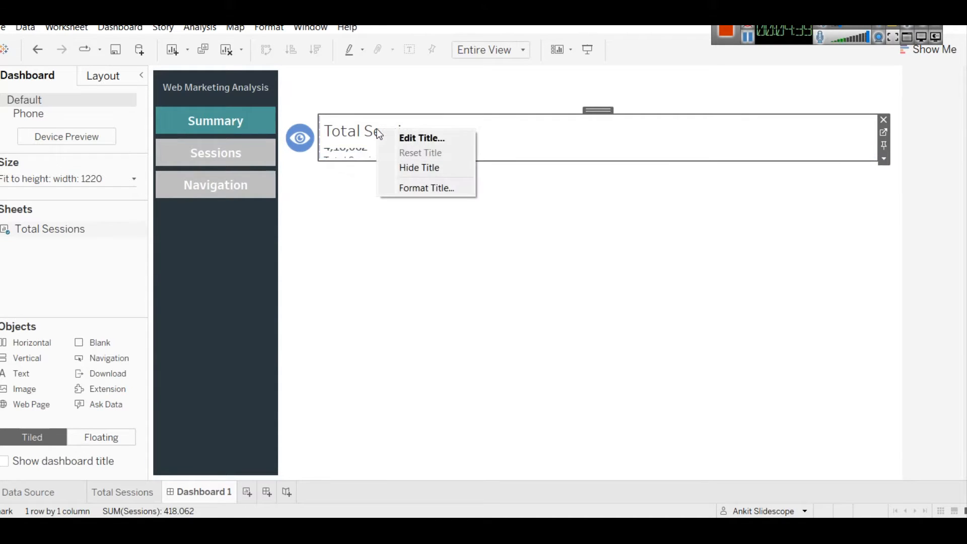
left_click(406, 168)
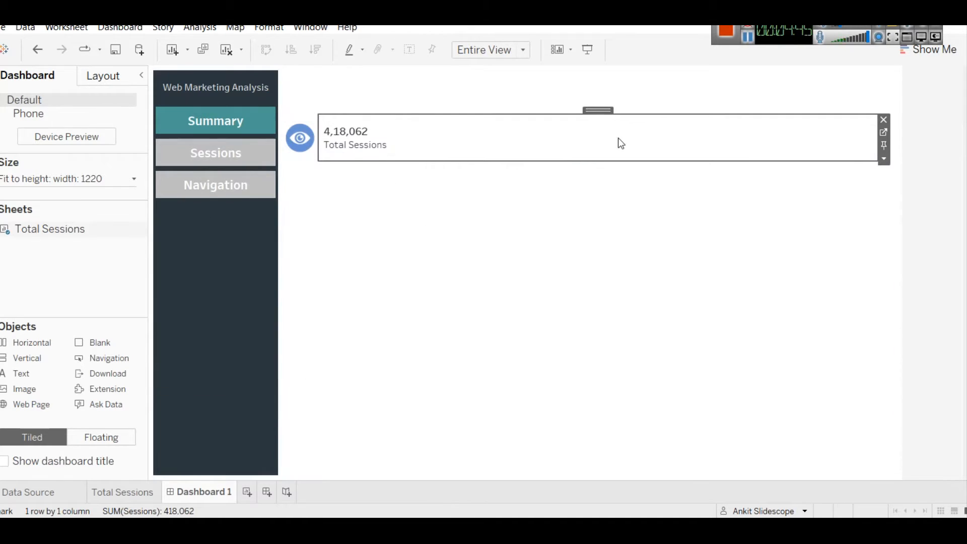
- Duplicate the Total Sessions worksheet and replace SUM(Sessions) with the Exits measure on the copy's text mark
left_click(122, 491)
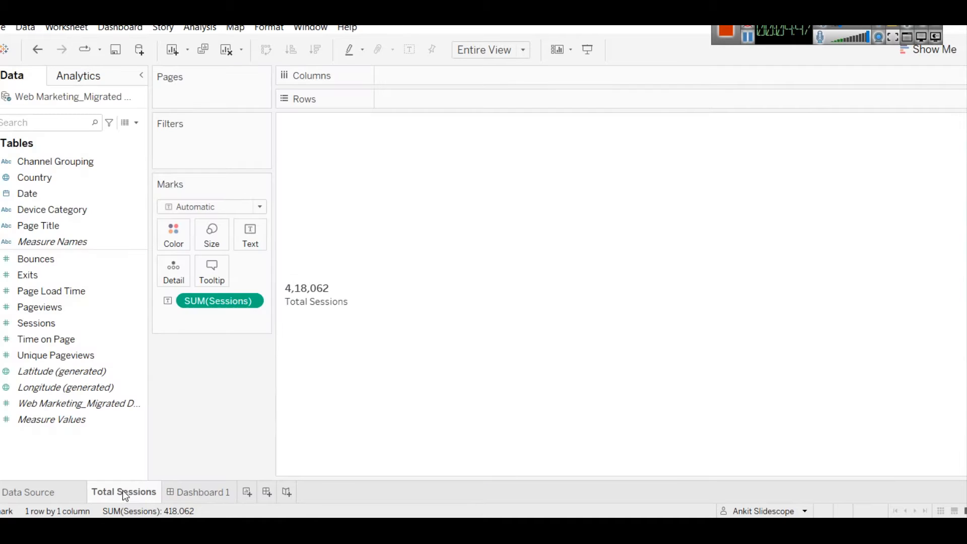
right_click(122, 489)
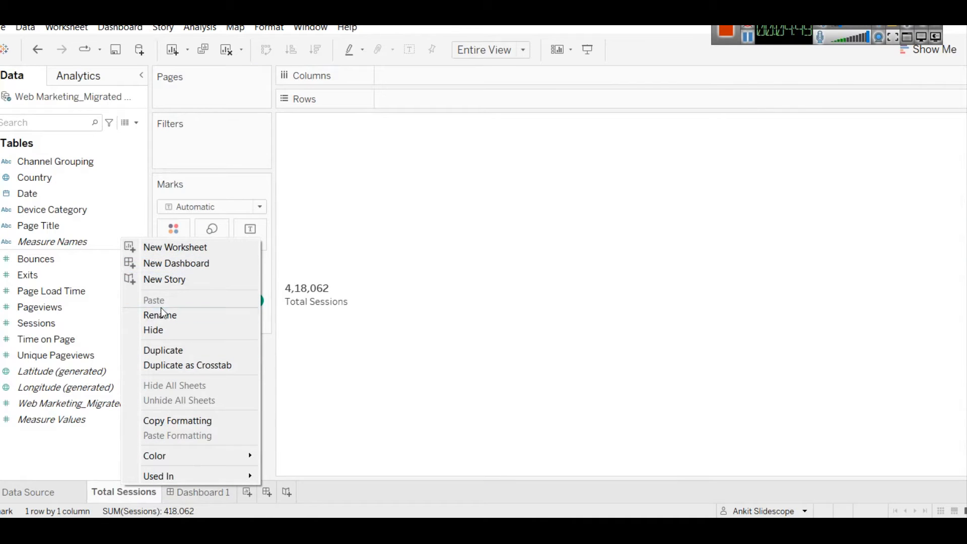
left_click(168, 347)
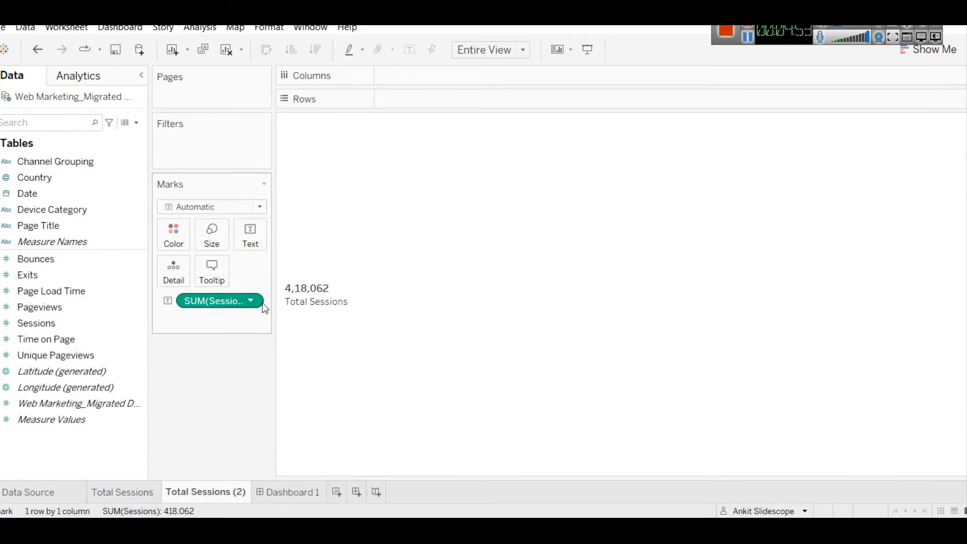
left_click(74, 336)
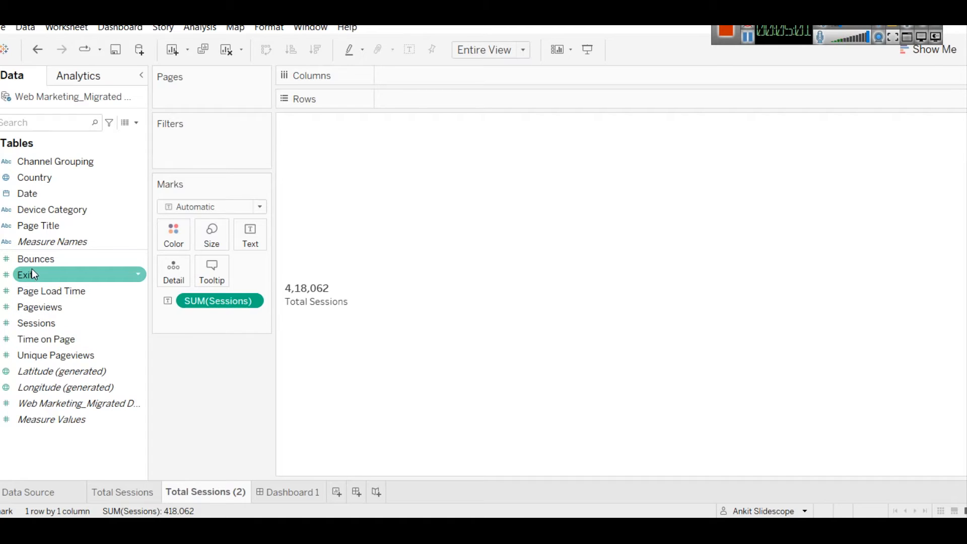
left_click_drag(23, 276, 202, 298)
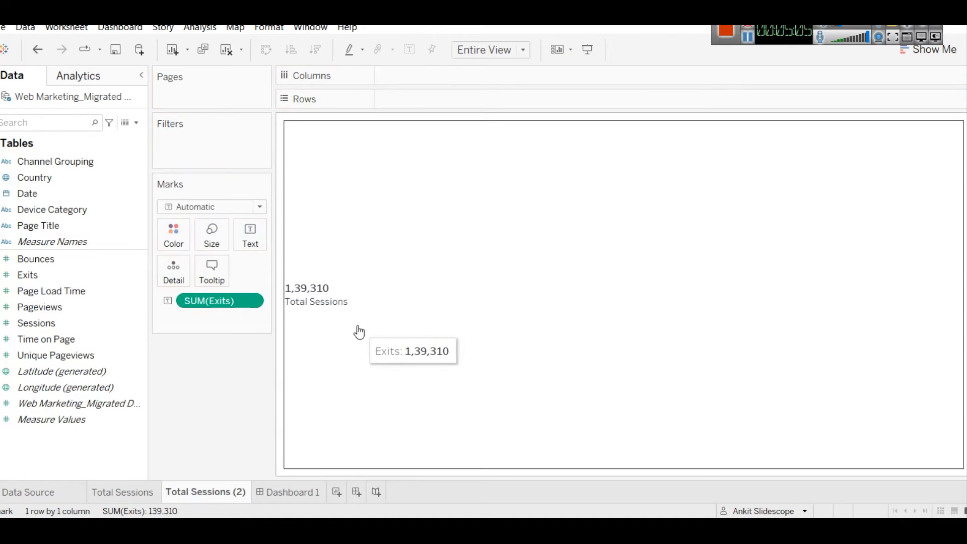
- Change the caption below the exits value to "Total Exits" in the duplicated worksheet's text label
left_click(323, 304)
left_click(324, 304)
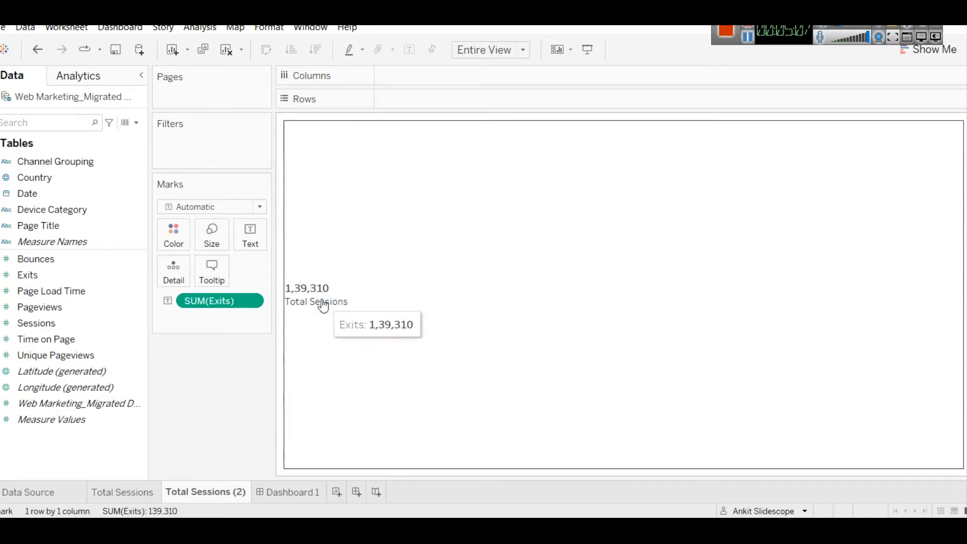
left_click(251, 239)
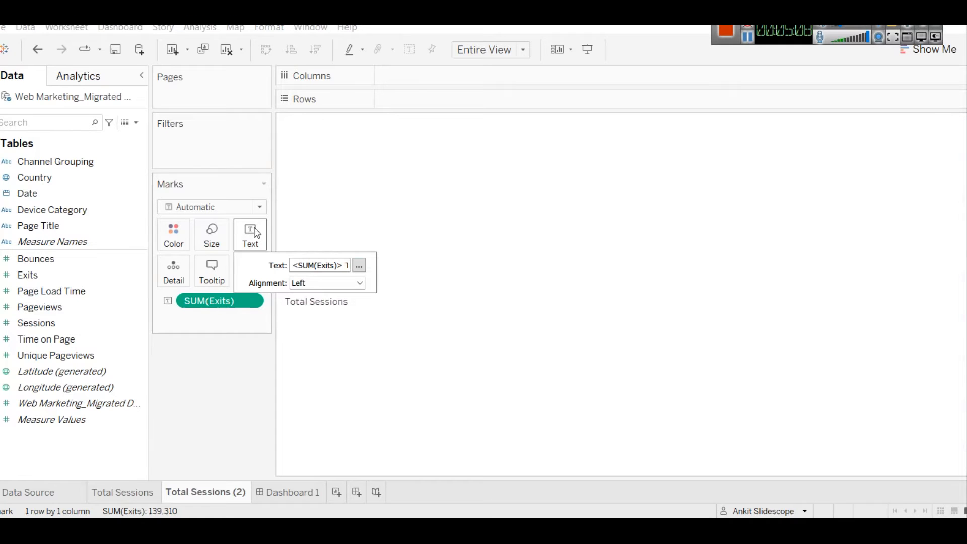
left_click(359, 267)
double_click(446, 307)
type("Exits")
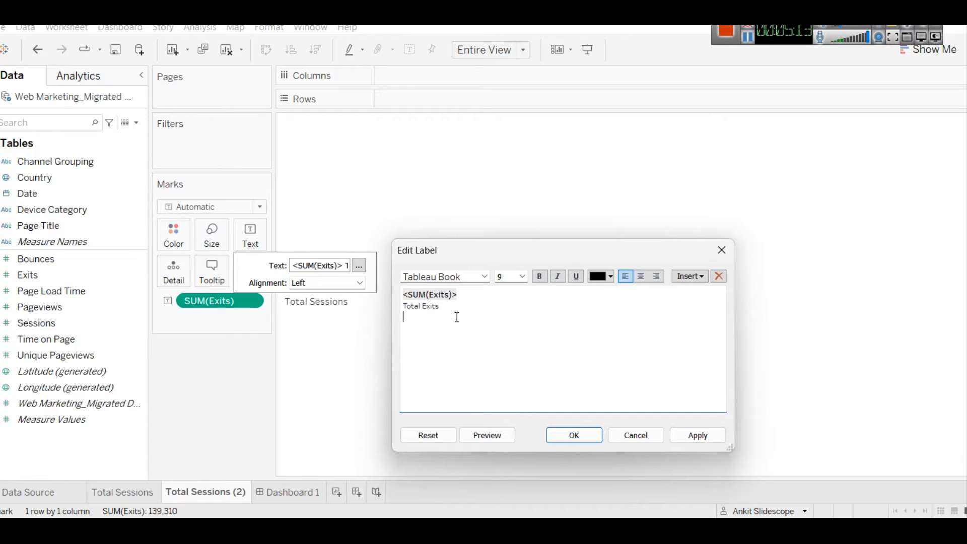
left_click(702, 435)
left_click(588, 437)
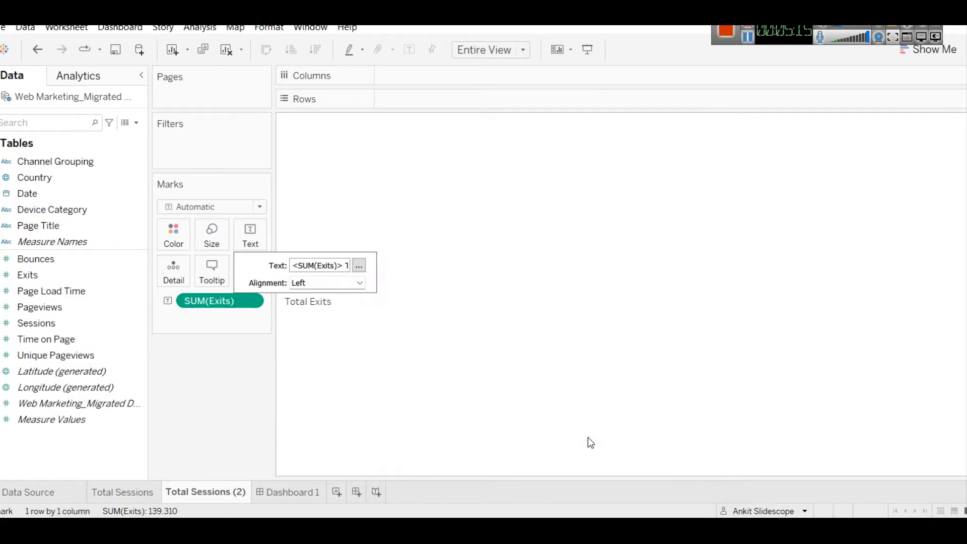
left_click(399, 374)
left_click(391, 379)
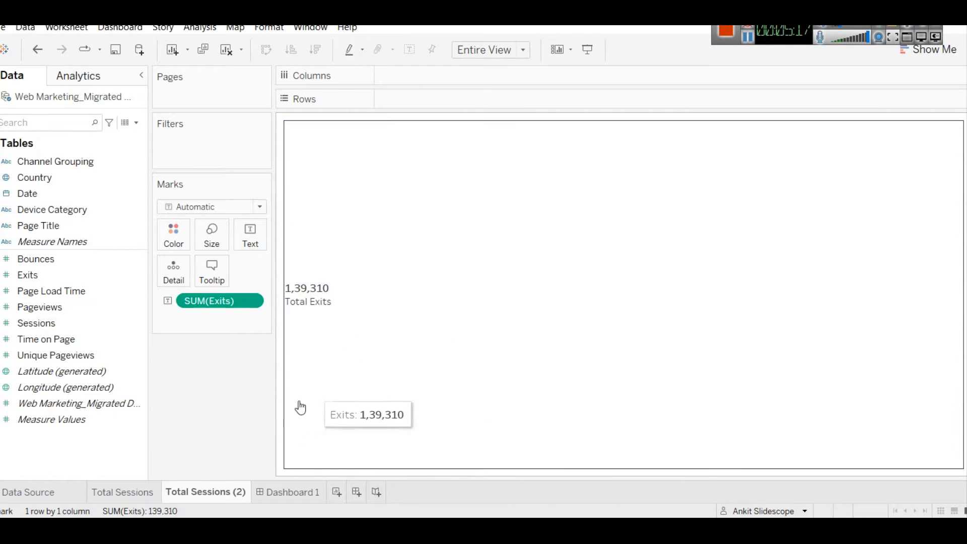
- Return to Dashboard 1 and rename the duplicated worksheet to Total Exits
left_click(280, 492)
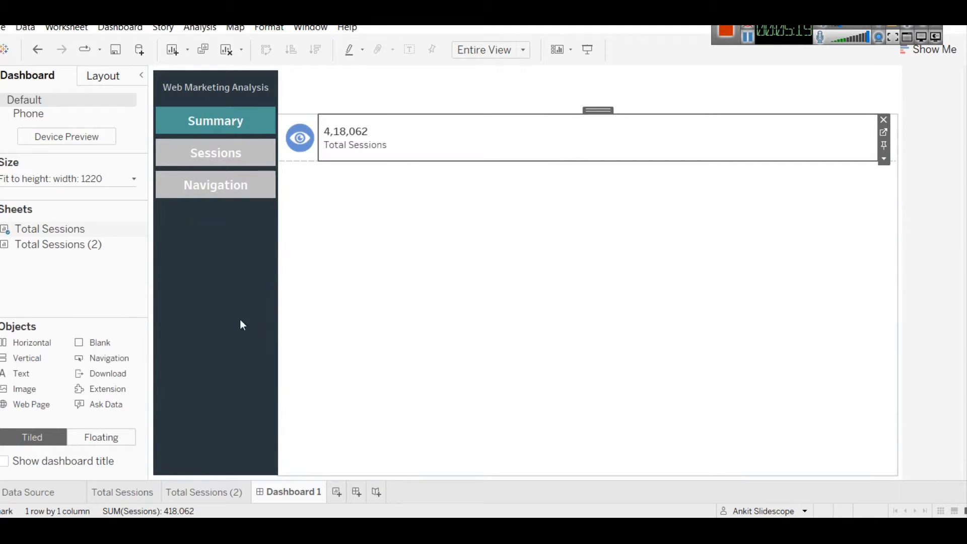
mouse_move(45, 250)
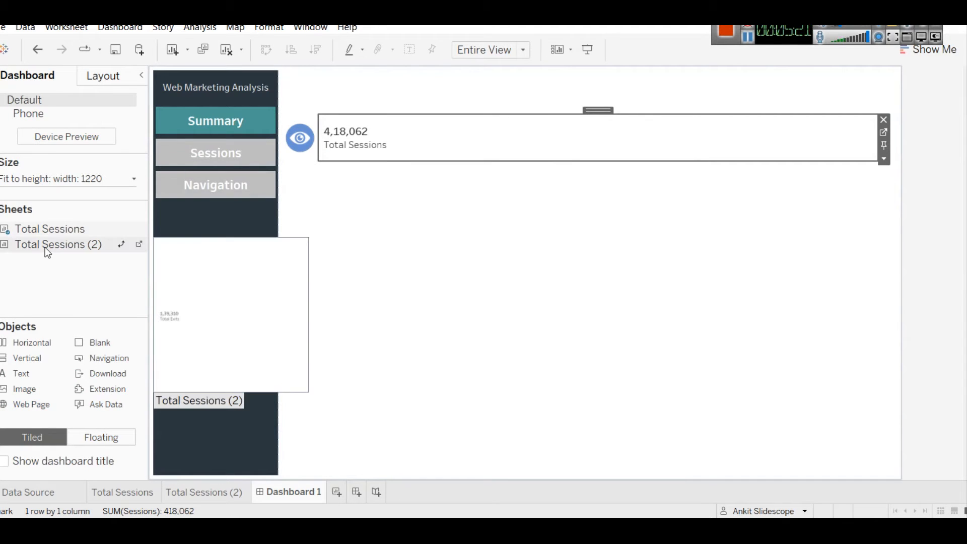
right_click(205, 491)
left_click(248, 340)
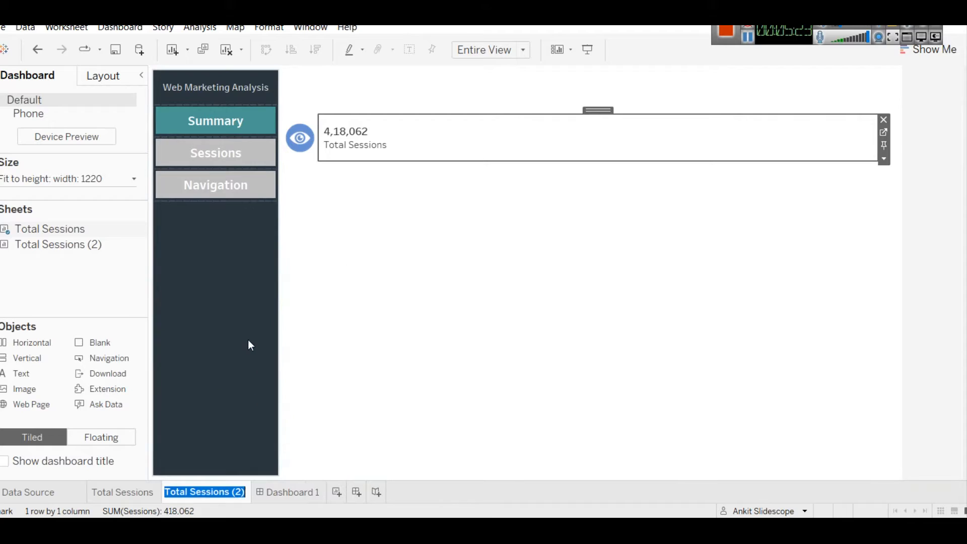
key("End")
key("BackSpace")
key("BackSpace")
key("BackSpace")
key("BackSpace")
key("BackSpace")
key("BackSpace")
key("BackSpace")
key("BackSpace")
key("BackSpace")
key("BackSpace")
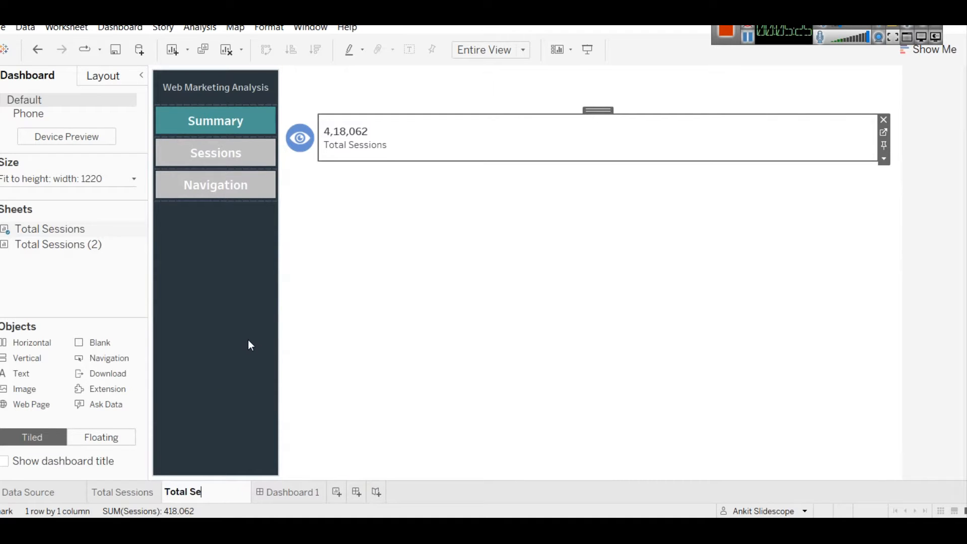
type("Exits")
key("Return")
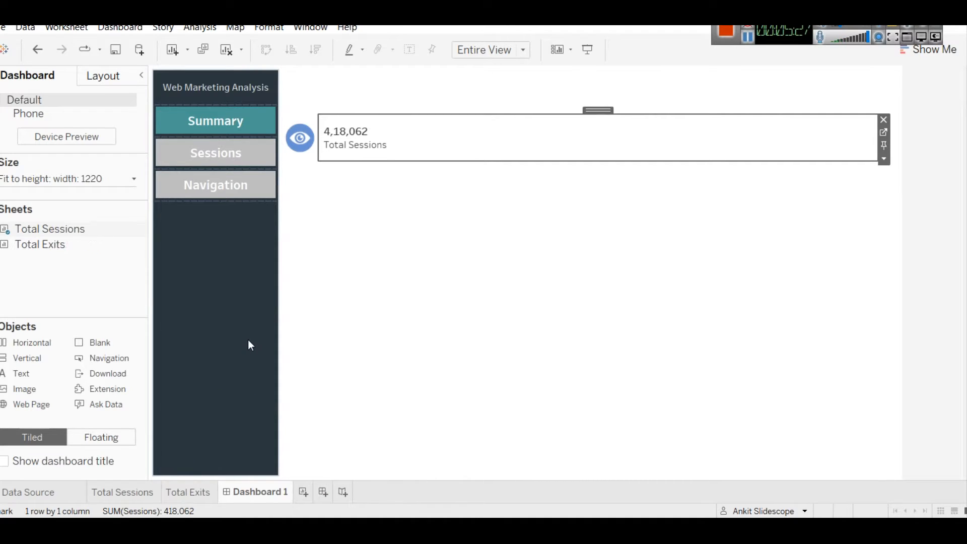
left_click_drag(50, 246, 8, 328)
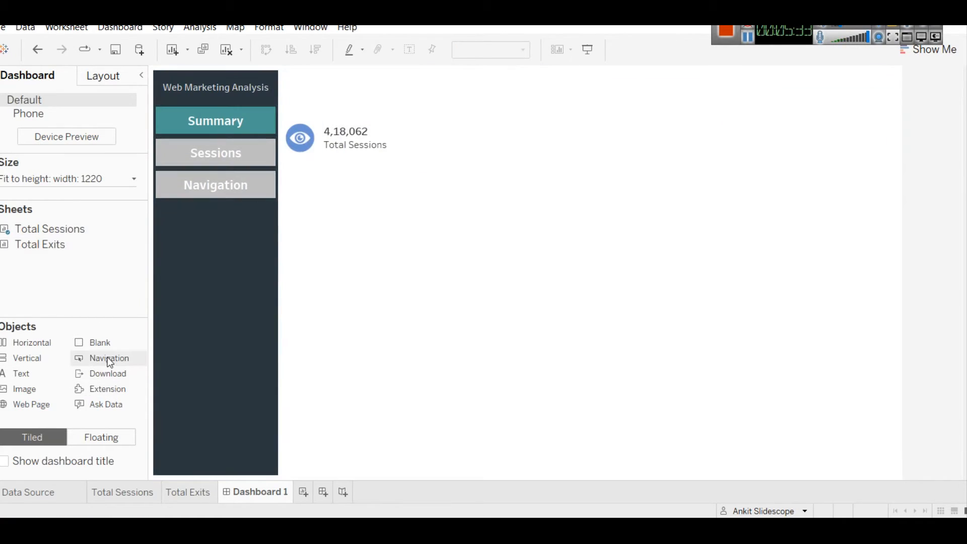
- Insert Screenshot_2025-02-26_185629-removebg-preview.png as an image after Total Sessions in the KPI row, with Fit Image and Center Image enabled
mouse_move(16, 377)
left_mouse_down()
mouse_move(18, 387)
mouse_move(415, 136)
mouse_move(366, 150)
mouse_move(372, 142)
mouse_move(542, 157)
mouse_move(624, 131)
mouse_move(864, 123)
mouse_move(885, 156)
mouse_move(803, 144)
mouse_move(854, 143)
left_mouse_up()
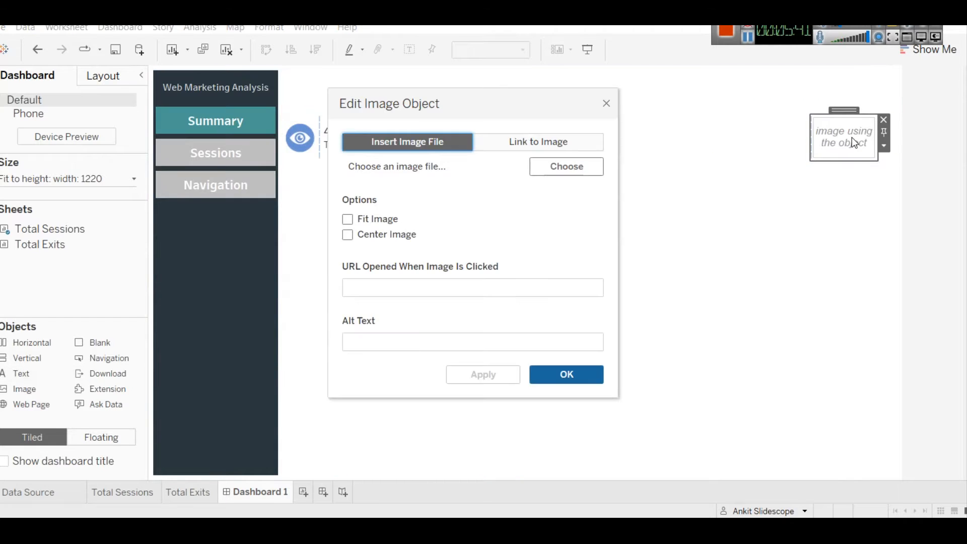
left_click(544, 174)
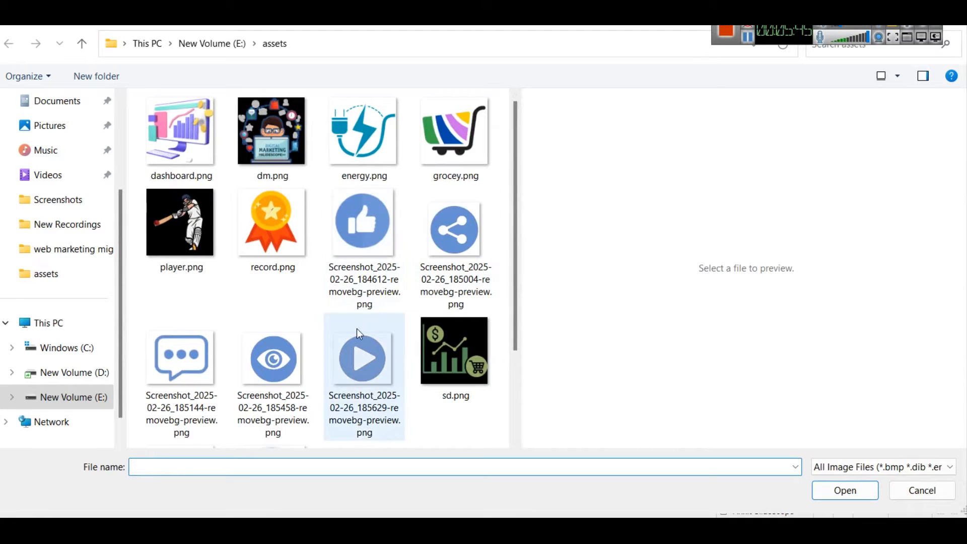
double_click(359, 353)
left_click(375, 235)
left_click(379, 219)
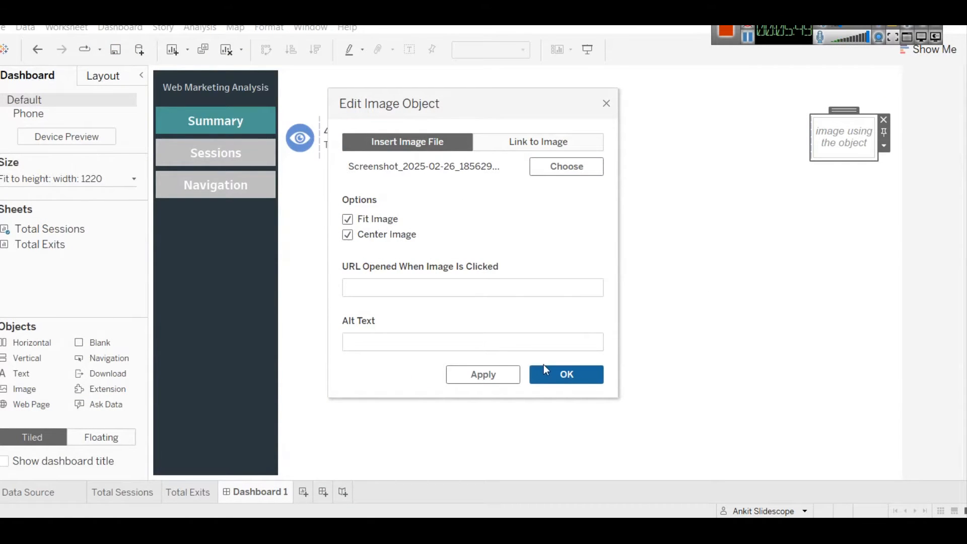
left_click(503, 374)
left_click(537, 377)
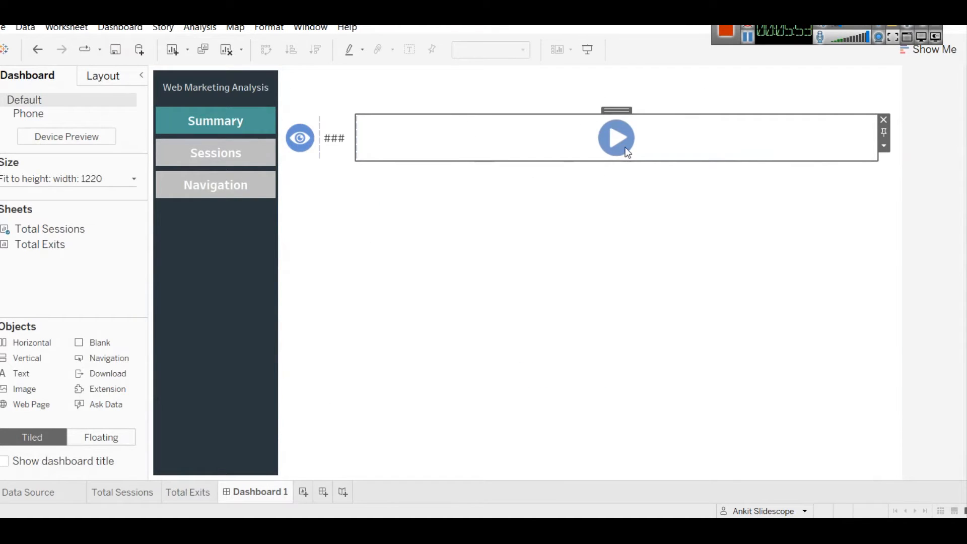
- Set the width of the play icon image in the KPI row to 120 pixels
left_click(884, 146)
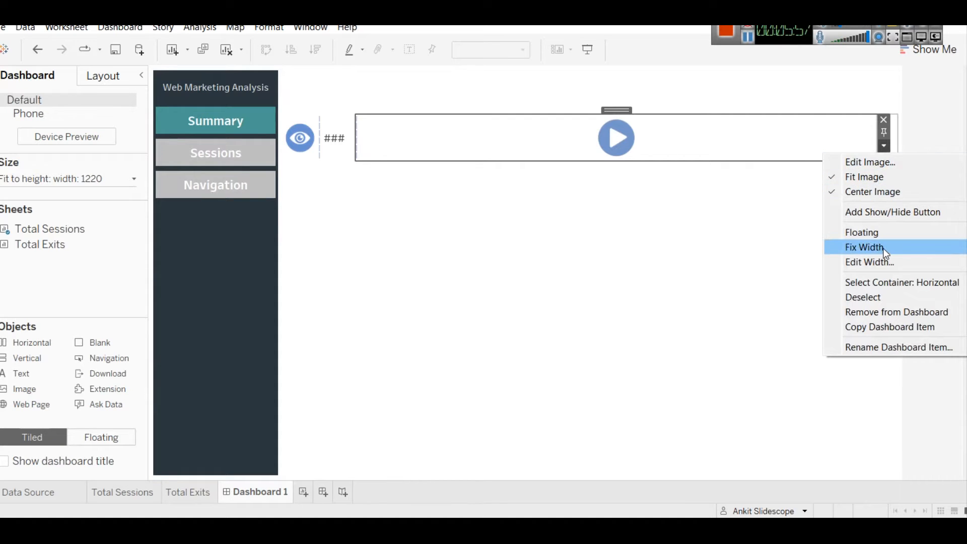
left_click(882, 262)
type("1220")
left_click(478, 279)
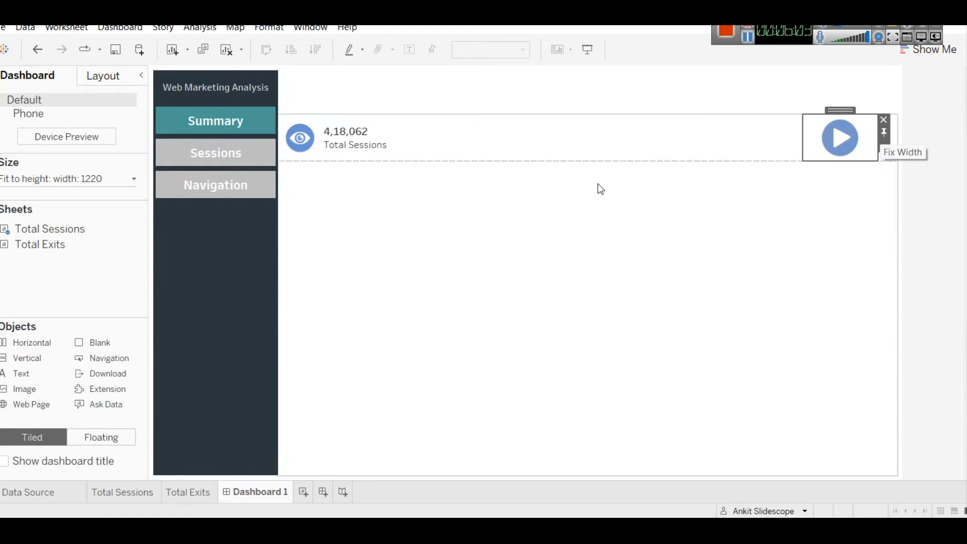
- Place the Total Exits sheet after the play icon in the KPI row and hide its title
left_click(892, 161)
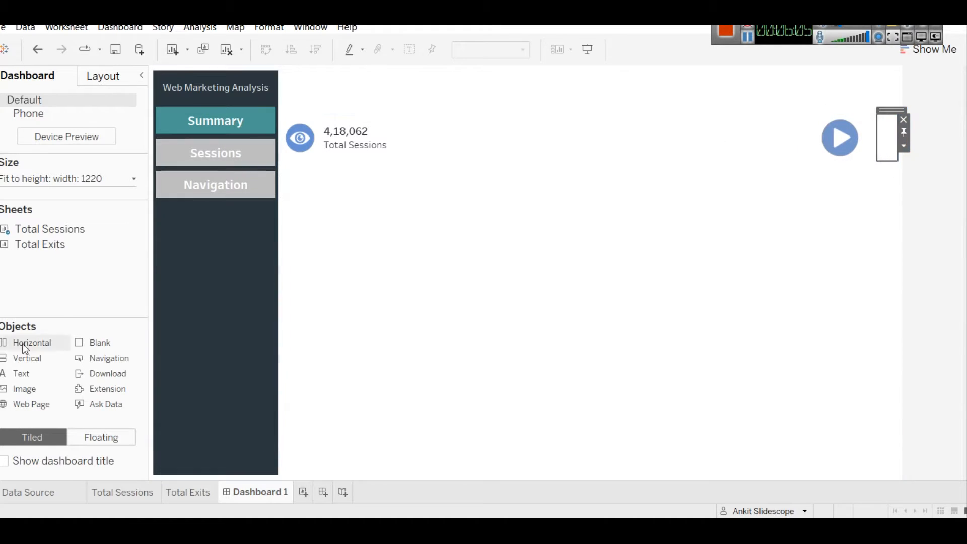
mouse_move(50, 244)
left_mouse_down()
mouse_move(746, 149)
mouse_move(875, 147)
mouse_move(864, 148)
left_mouse_up()
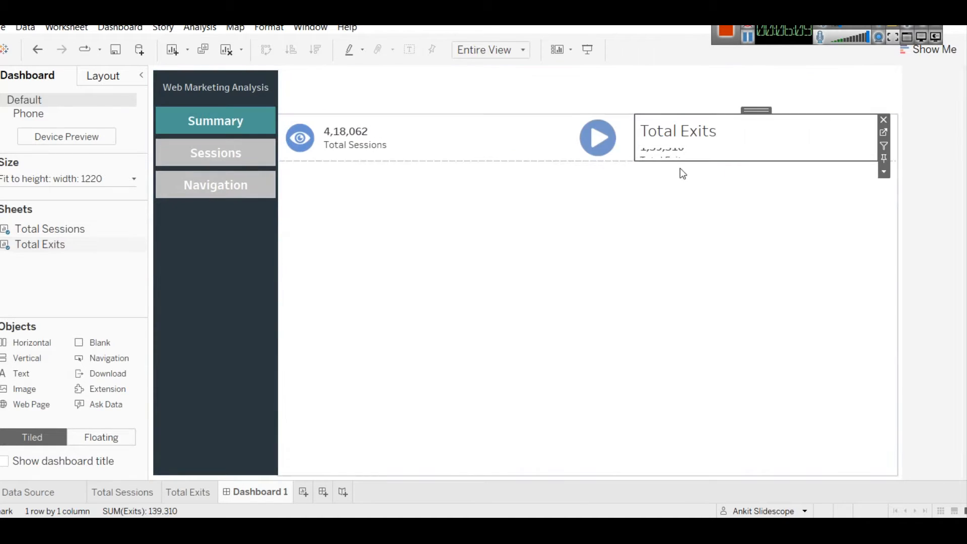
right_click(700, 128)
left_click(737, 165)
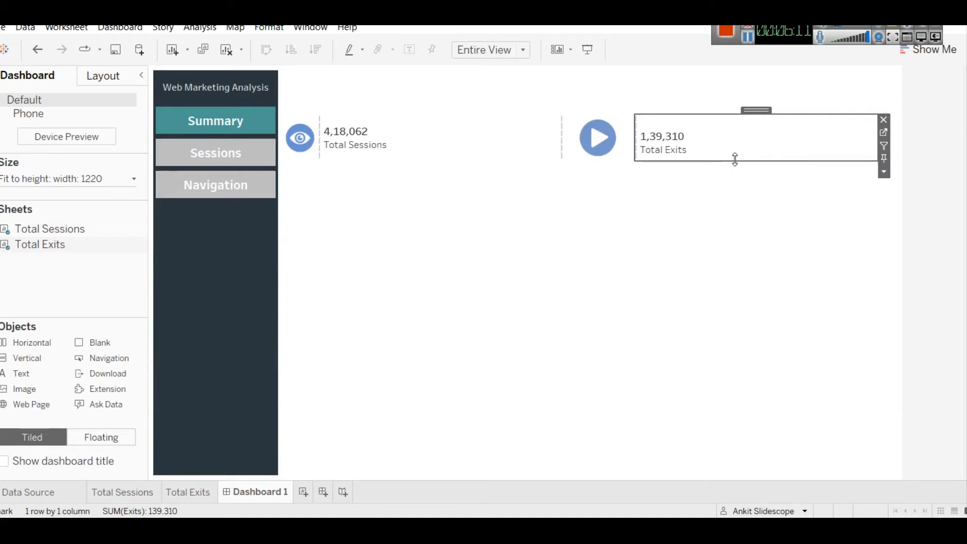
left_click_drag(606, 137, 521, 208)
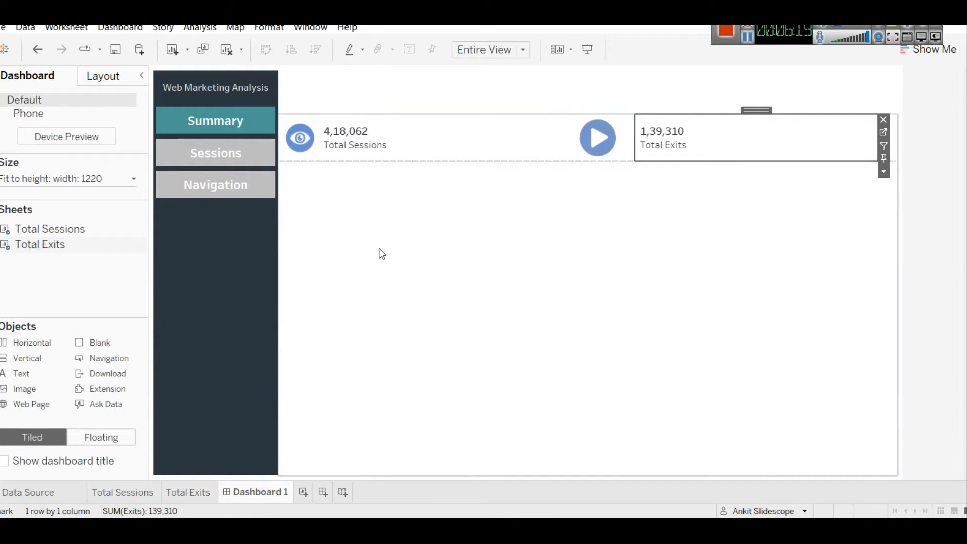
- Duplicate the Total Exits worksheet and replace SUM(Exits) with the Pageviews measure on the copy's text mark
left_click(182, 490)
right_click(182, 490)
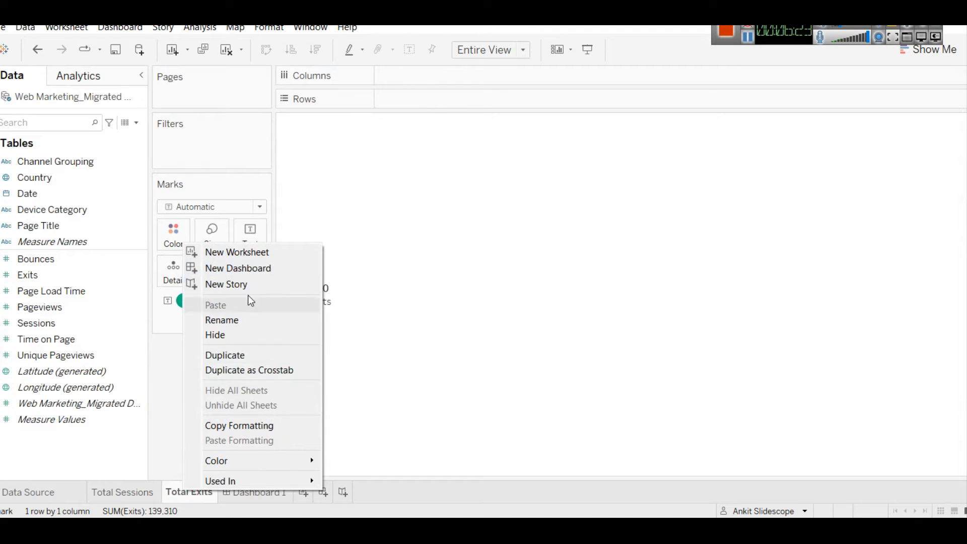
left_click(245, 360)
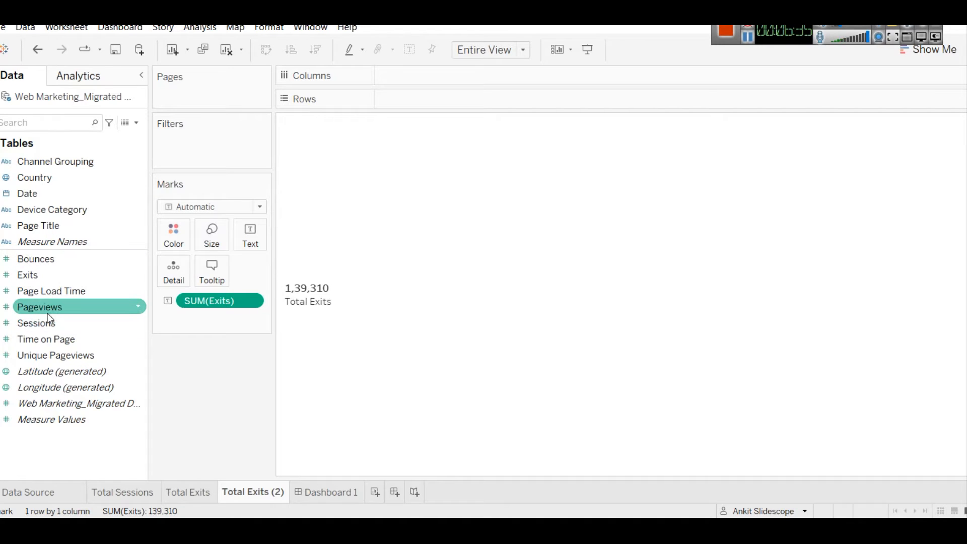
left_click_drag(49, 318, 201, 304)
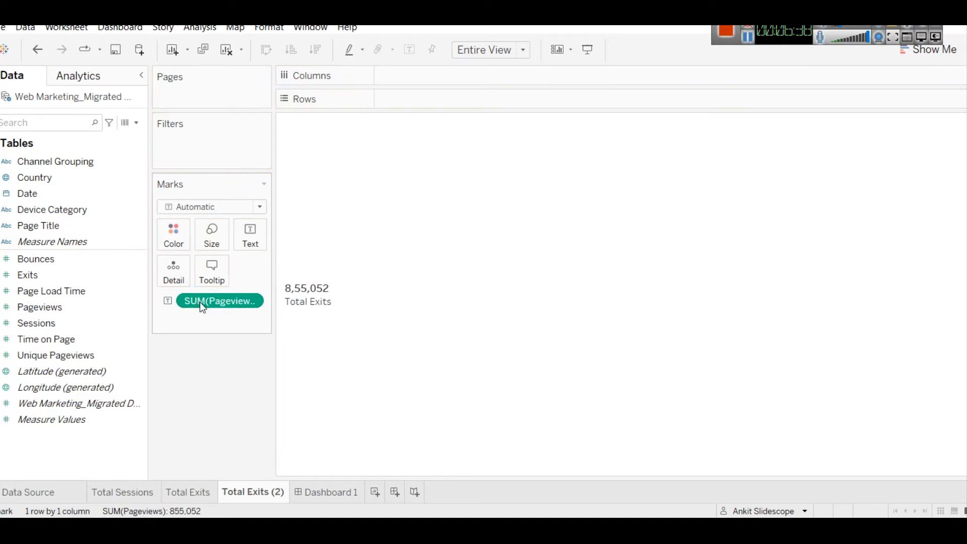
- Change the caption below the pageviews value to "Total Pageviews" in the worksheet's text label
left_click(250, 232)
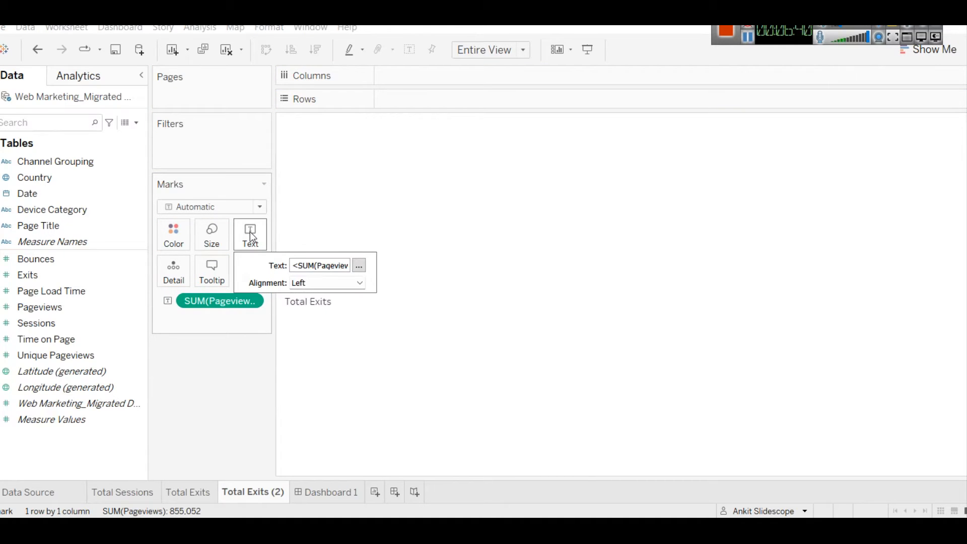
left_click(359, 265)
double_click(438, 308)
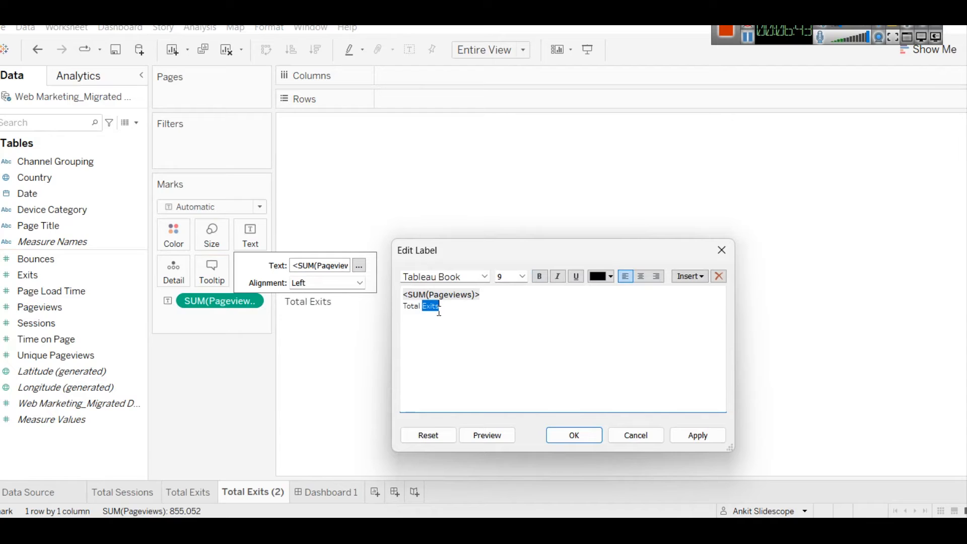
type("Pageview")
left_click(697, 435)
left_click(590, 437)
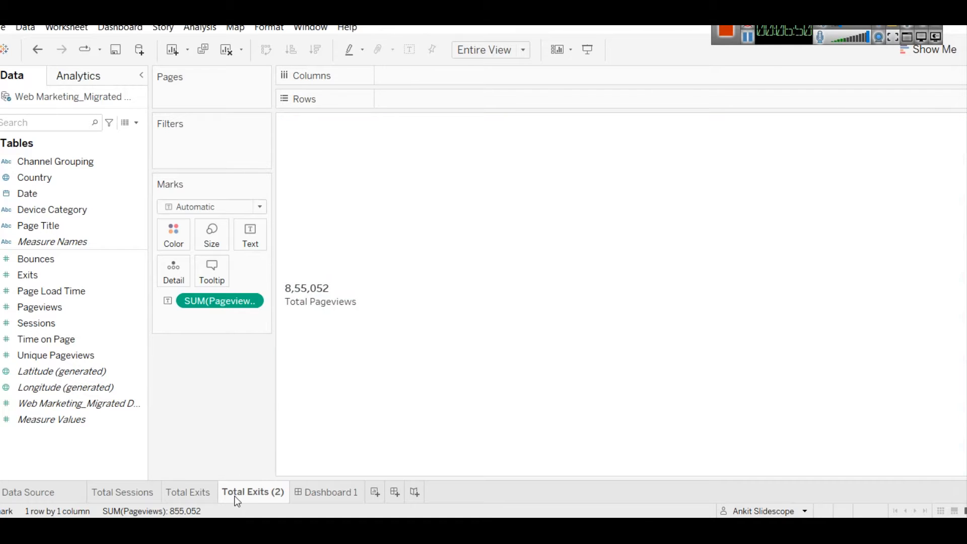
- Rename the duplicated worksheet to Total Pageviews
right_click(234, 496)
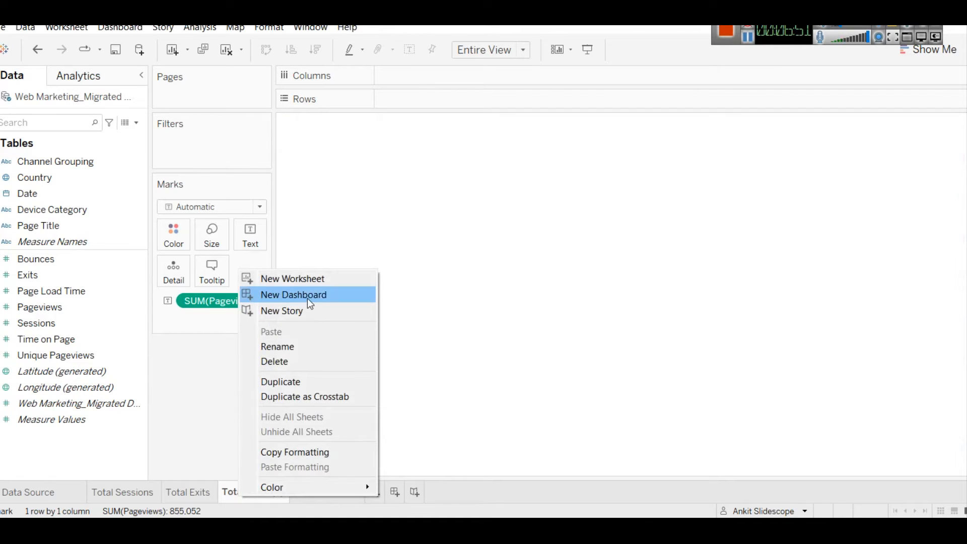
left_click(306, 345)
key("End")
key("BackSpace")
key("BackSpace")
key("BackSpace")
key("BackSpace")
key("BackSpace")
key("BackSpace")
key("BackSpace")
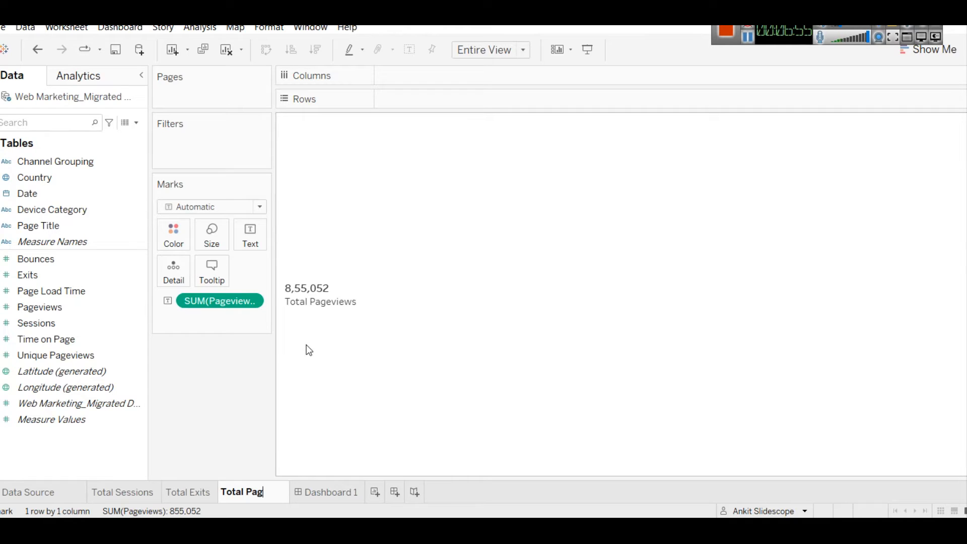
type("Pageviews")
key("Return")
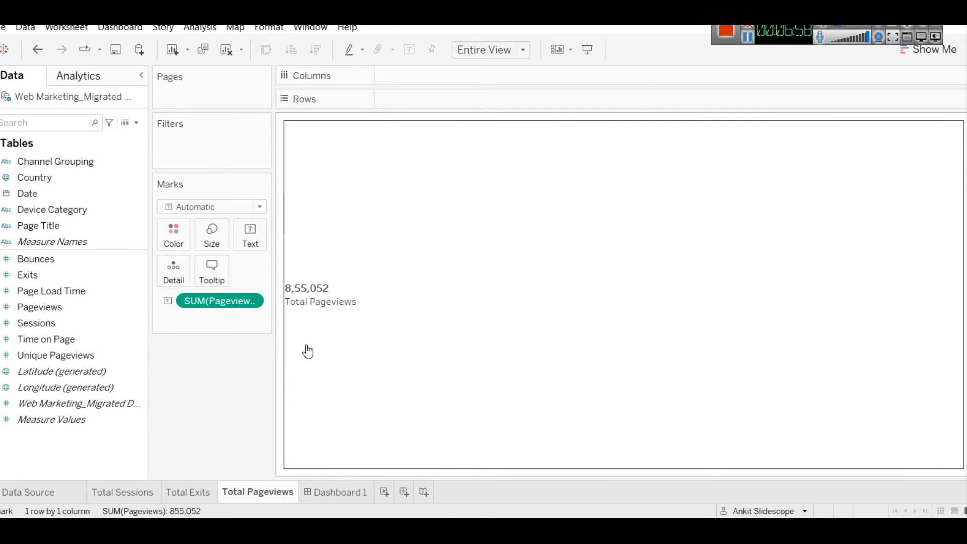
- Duplicate the Total Pageviews worksheet and replace the copy's text measure with Page Load Time aggregated as Average
right_click(255, 497)
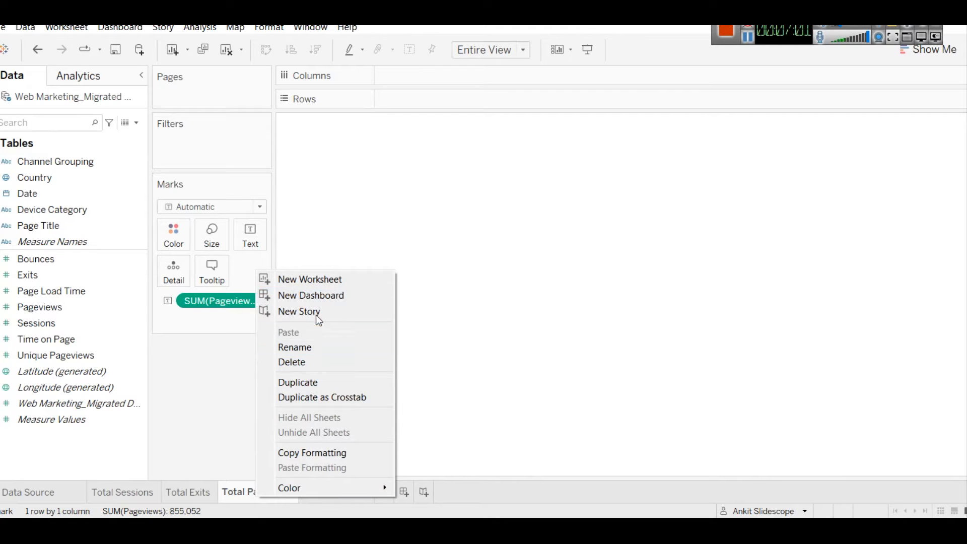
left_click(316, 381)
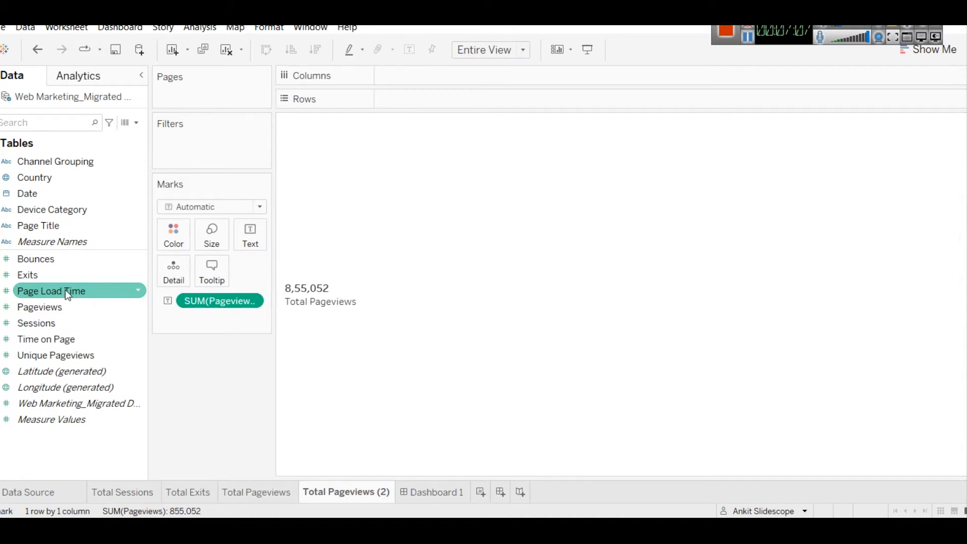
left_click_drag(65, 289, 182, 297)
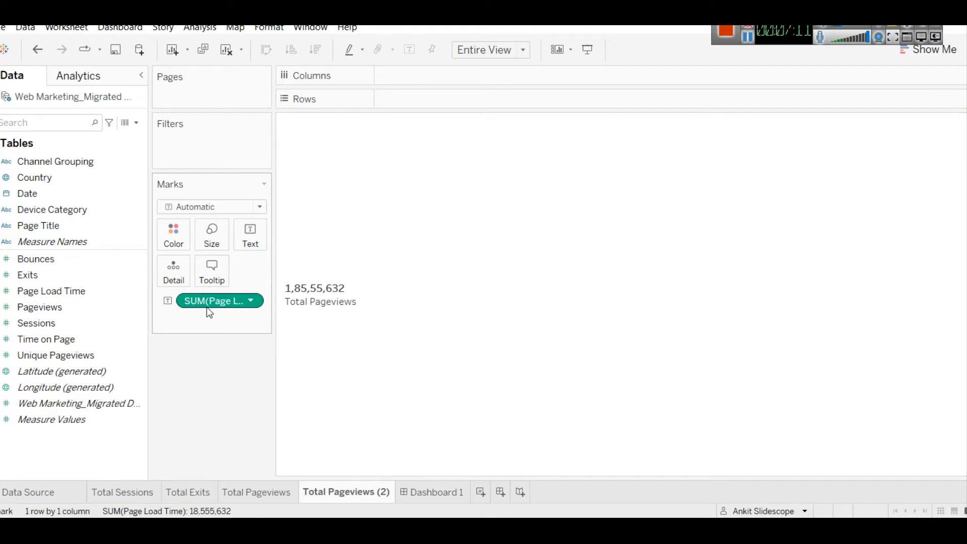
left_click(251, 304)
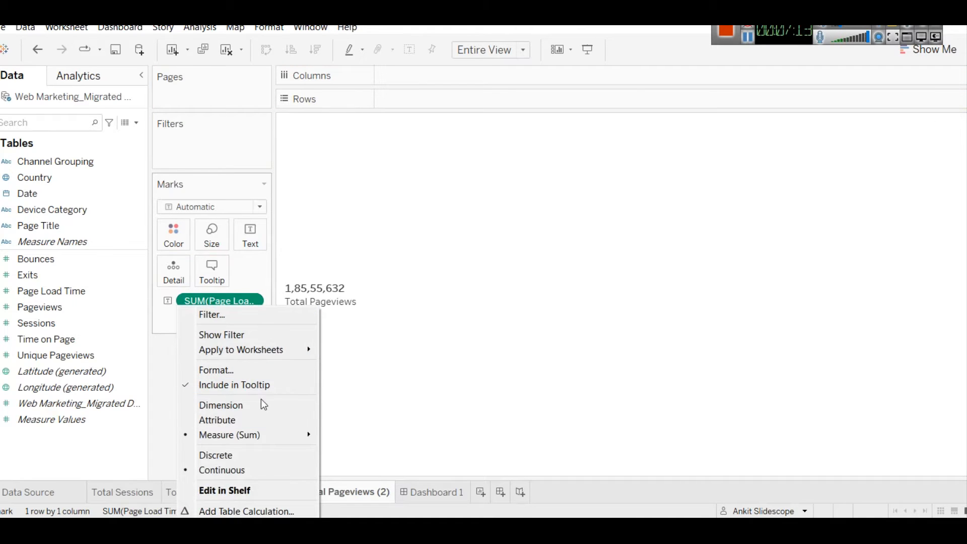
mouse_move(274, 434)
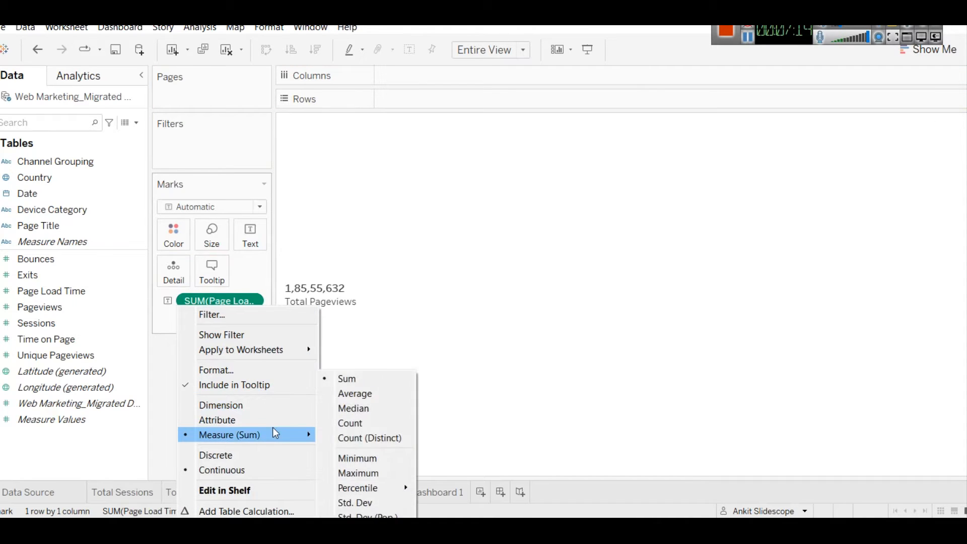
left_click(370, 394)
mouse_move(307, 320)
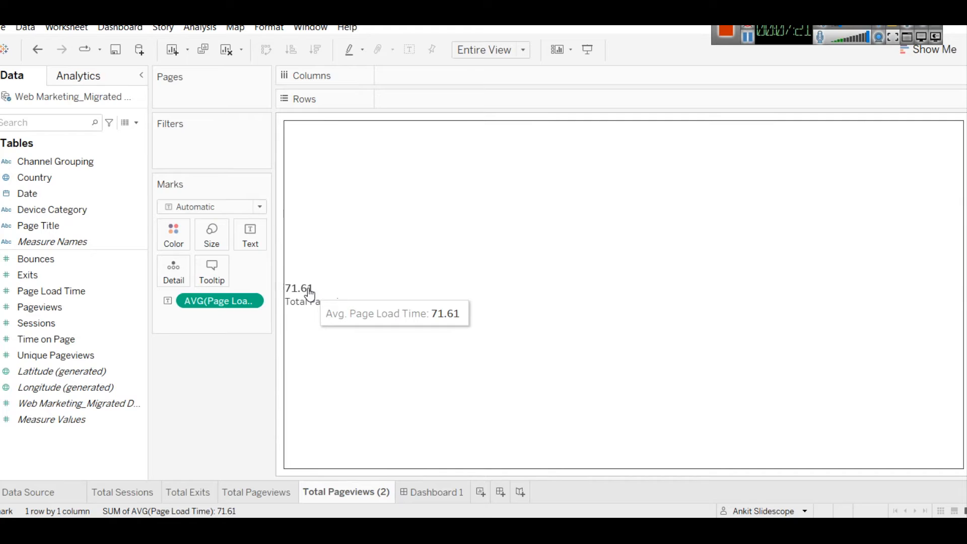
- Rename the page load time worksheet to Avg Page Load Time
right_click(339, 497)
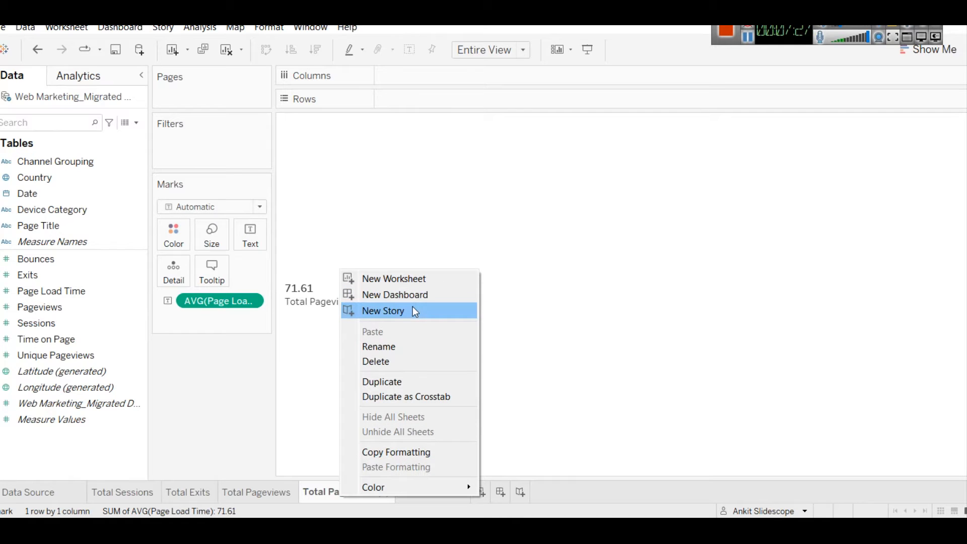
left_click(398, 347)
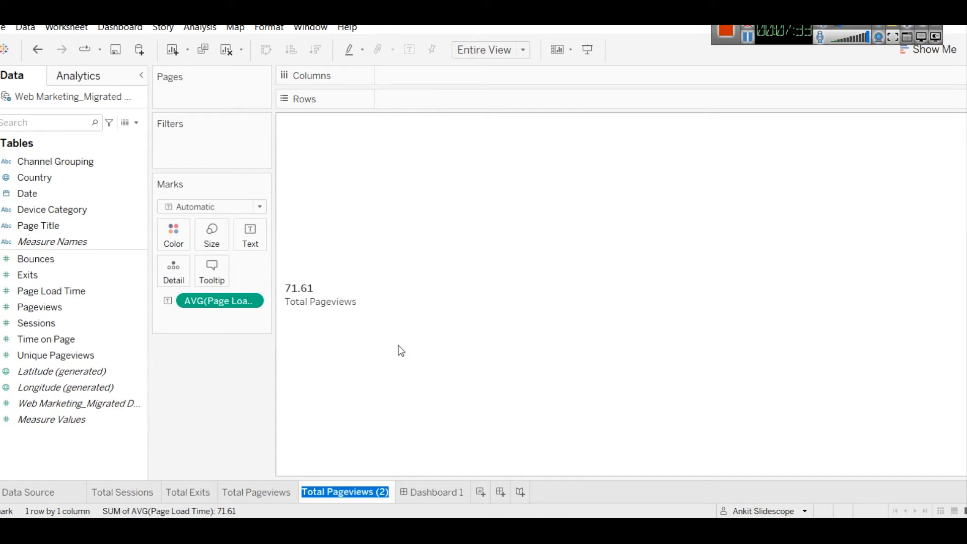
type("Avg Pa")
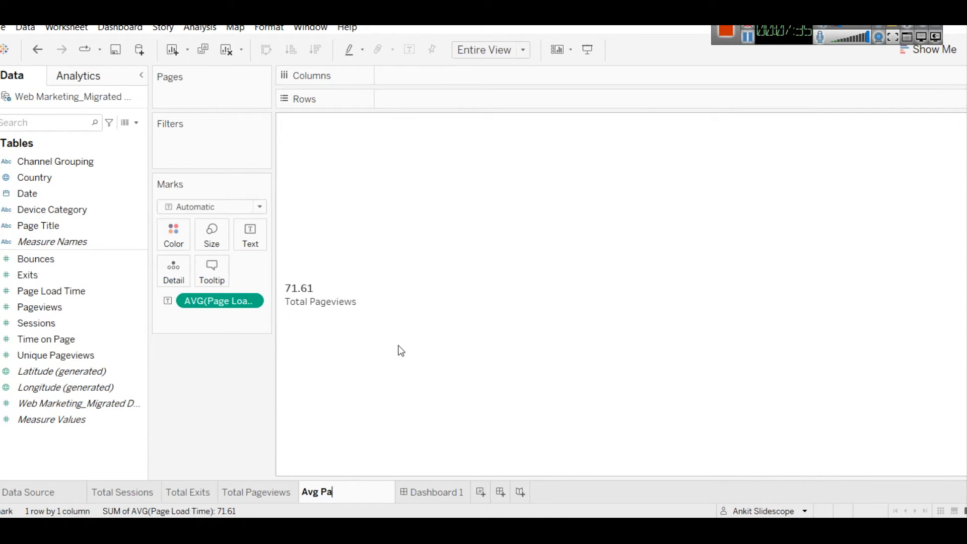
type("ge Load Tim")
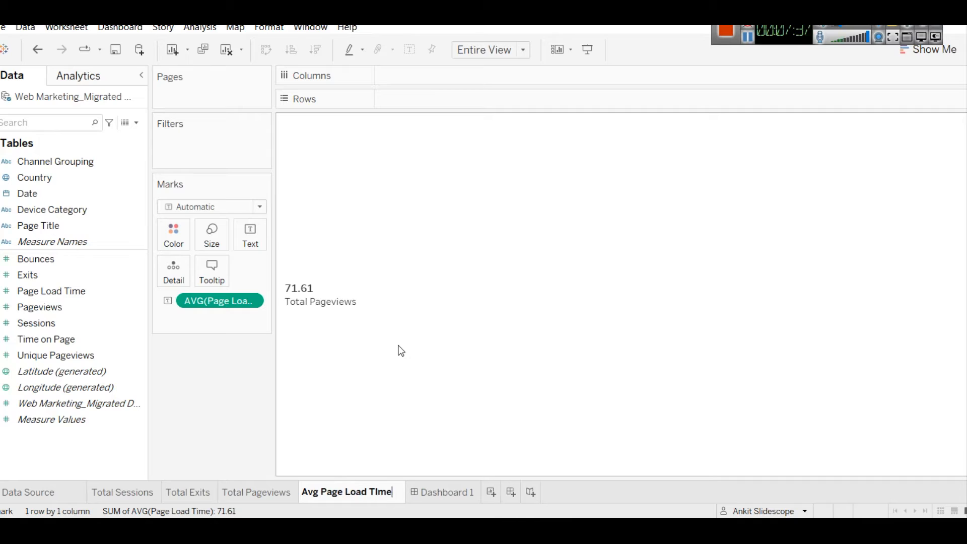
type("e")
key("Return")
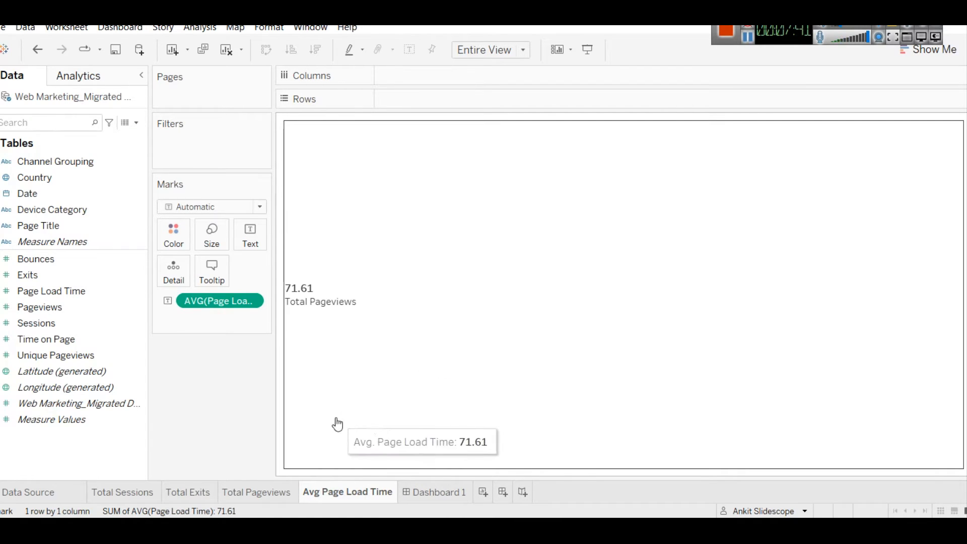
- On Dashboard 1, insert Screenshot_2025-02-26_185144-removebg-preview.png as an image after Total Exits in the KPI row, with Fit Image and Center Image enabled
left_click(434, 493)
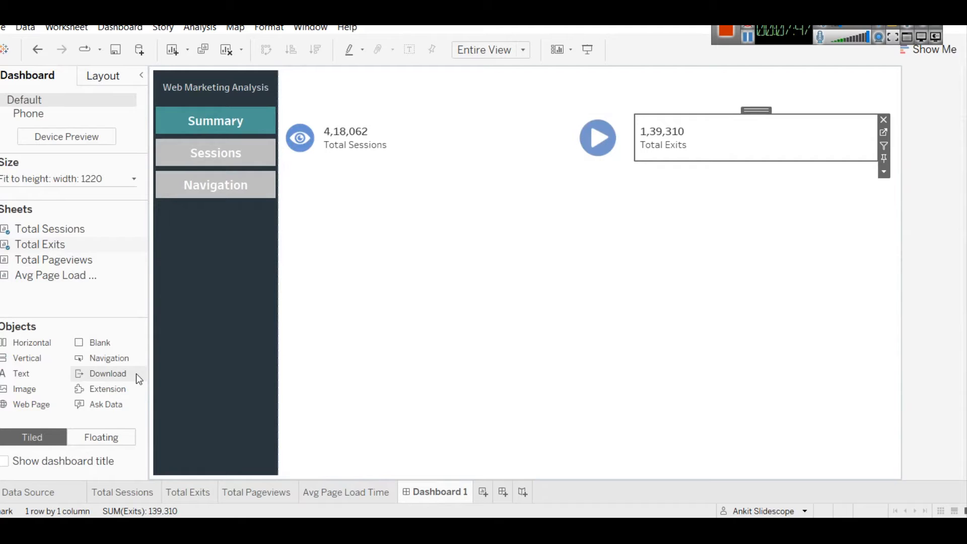
left_click_drag(23, 387, 827, 139)
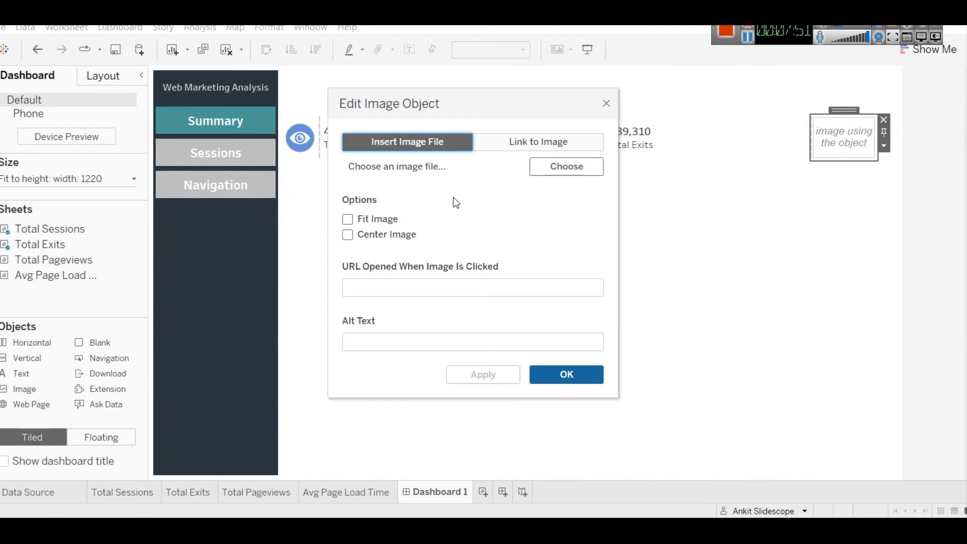
left_click(561, 172)
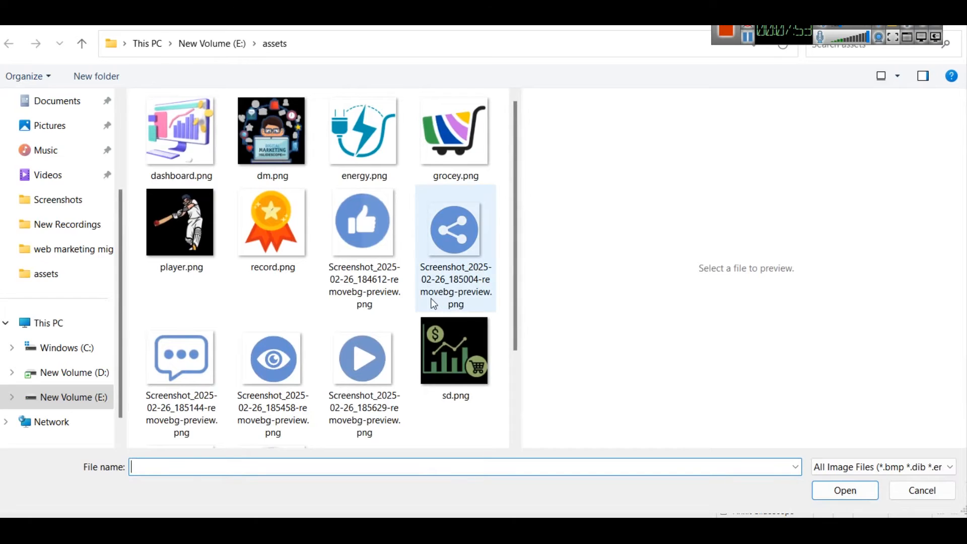
double_click(203, 361)
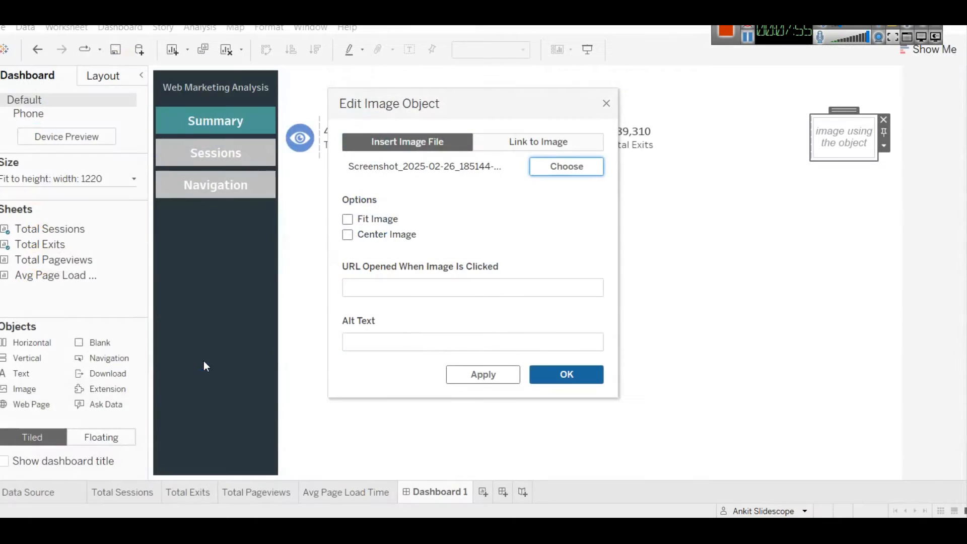
left_click(418, 235)
left_click(400, 220)
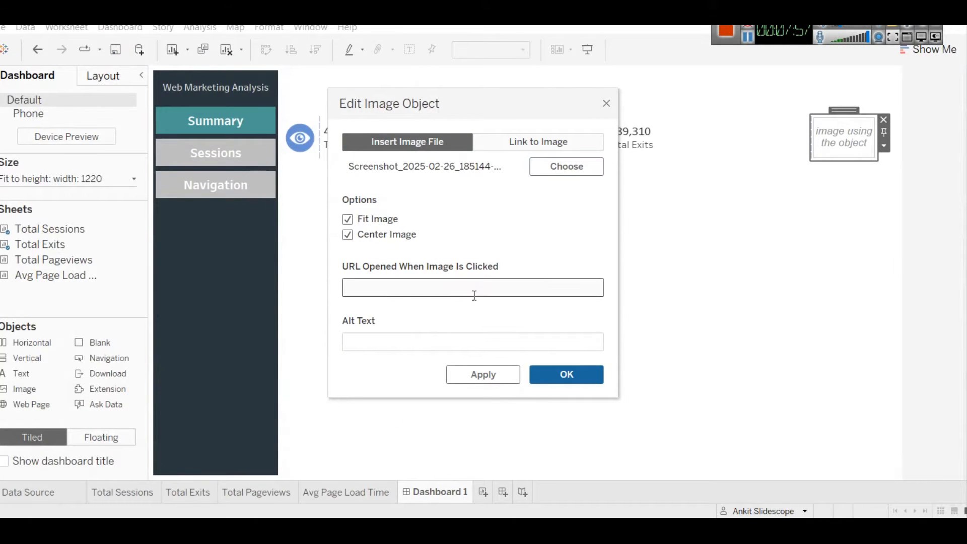
left_click(513, 378)
left_click(567, 373)
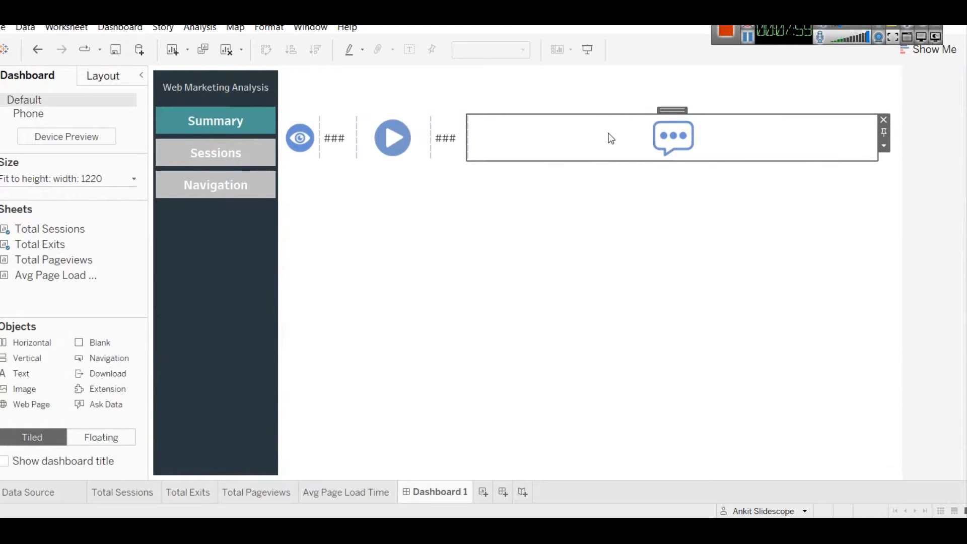
- Set the width of the speech bubble icon image in the KPI row to 120 pixels
right_click(610, 134)
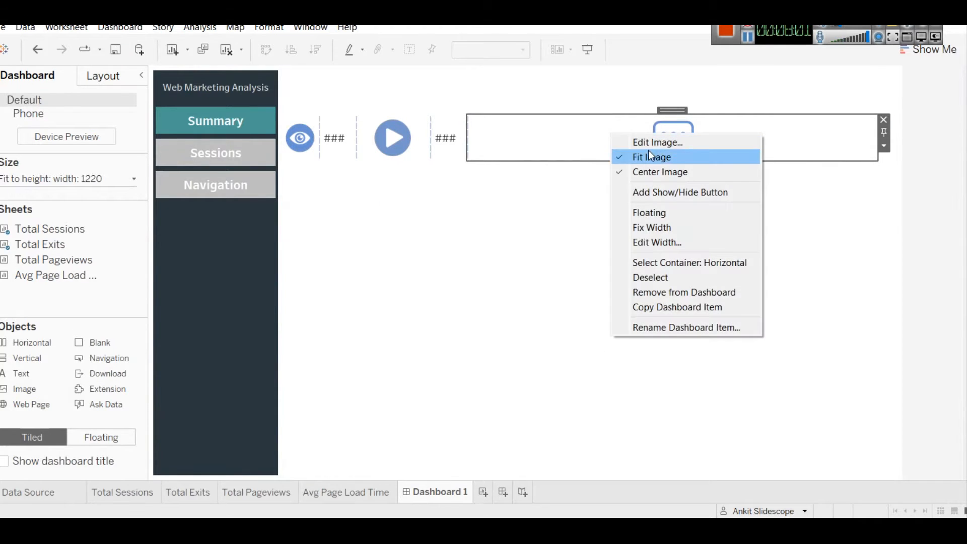
key("Escape")
right_click(635, 129)
left_click(685, 238)
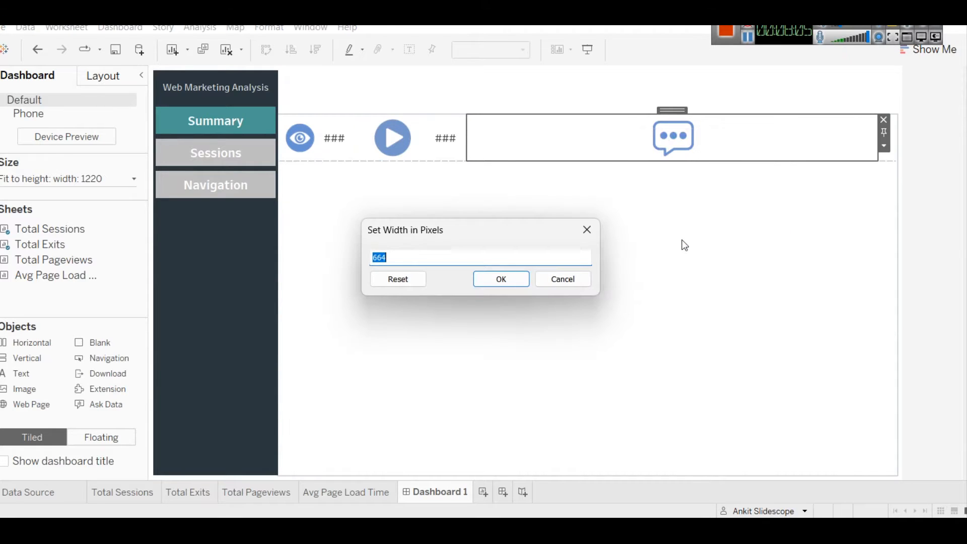
type("120")
left_click(510, 276)
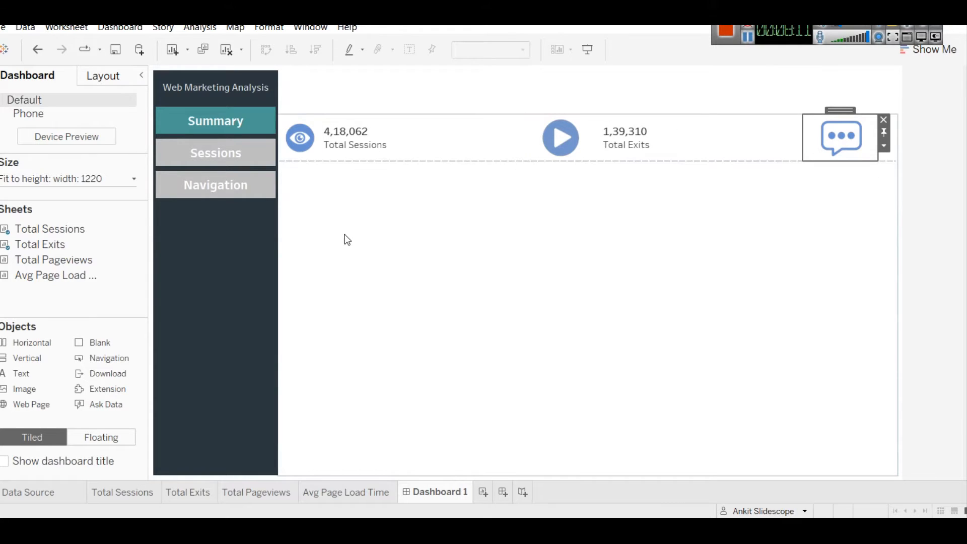
- Add the Avg Page Load Time sheet after the speech bubble icon in the KPI row and hide its title
mouse_move(50, 260)
left_mouse_down()
mouse_move(37, 262)
mouse_move(722, 111)
mouse_move(890, 150)
mouse_move(52, 275)
mouse_move(691, 194)
mouse_move(902, 148)
mouse_move(877, 135)
left_mouse_up()
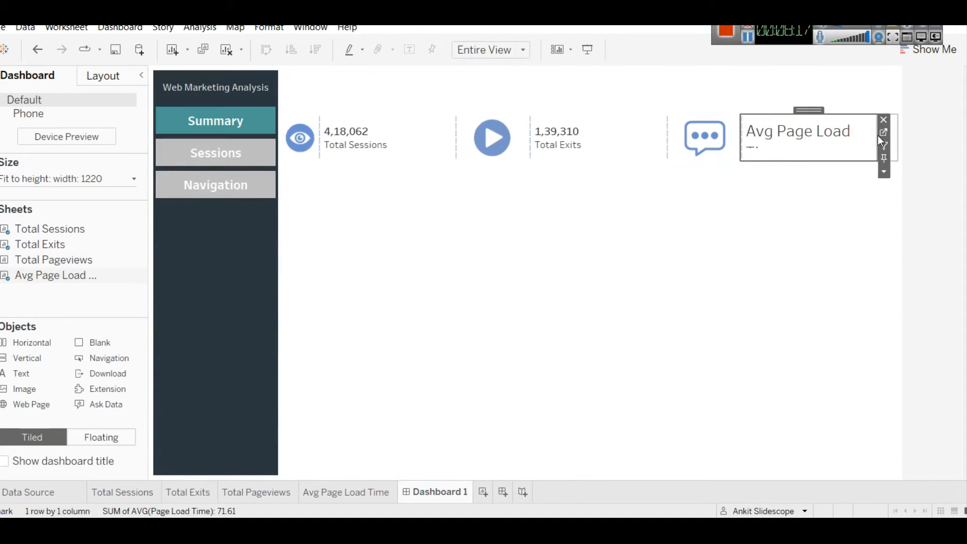
right_click(784, 137)
left_click(813, 167)
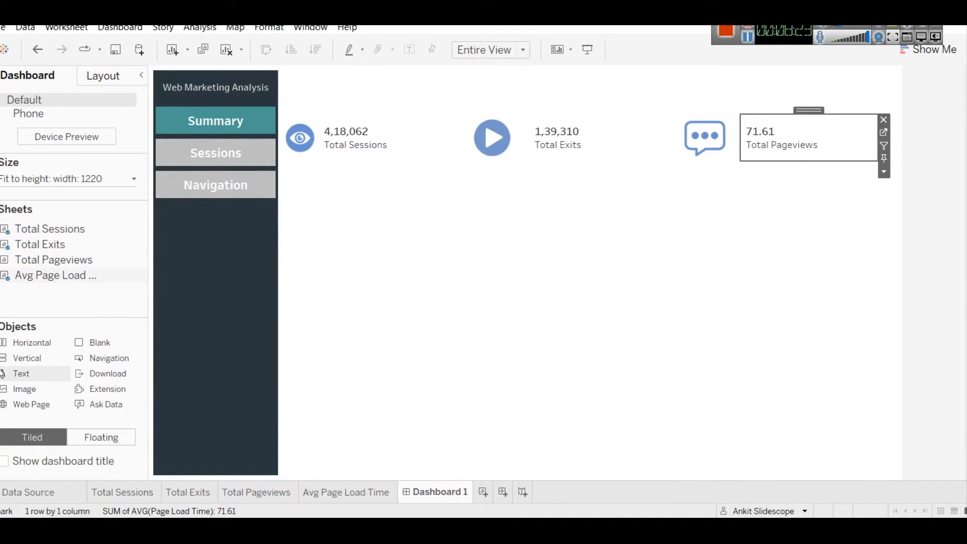
- Insert the thumbs-up image Screenshot_2025-02-26_184612-removebg-preview.png at the end of the KPI row, with Fit Image and Center Image enabled
left_click_drag(20, 375, 850, 153)
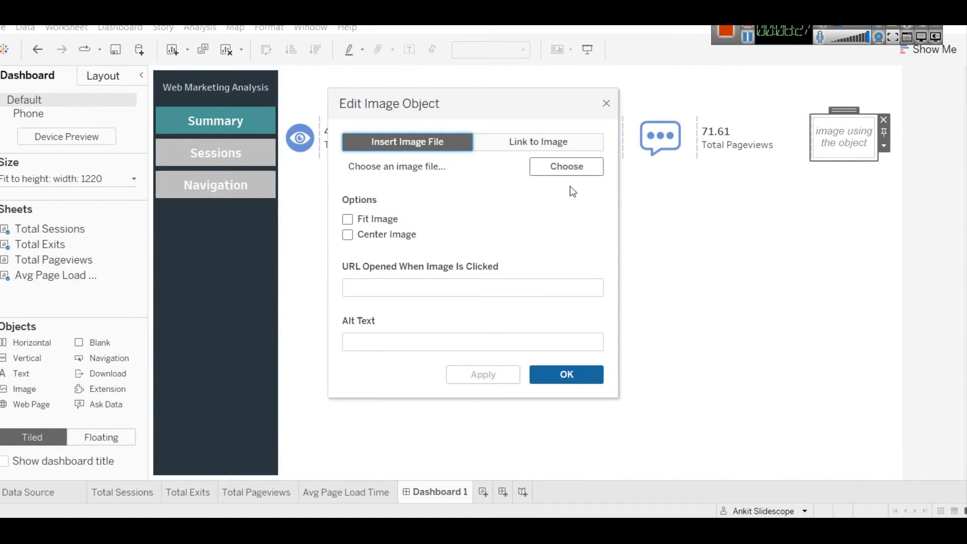
left_click(569, 166)
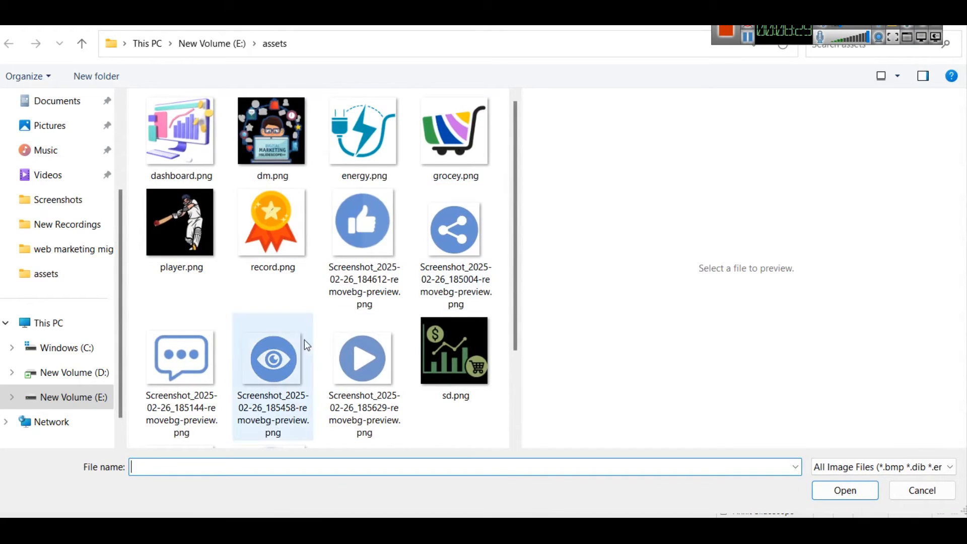
double_click(280, 355)
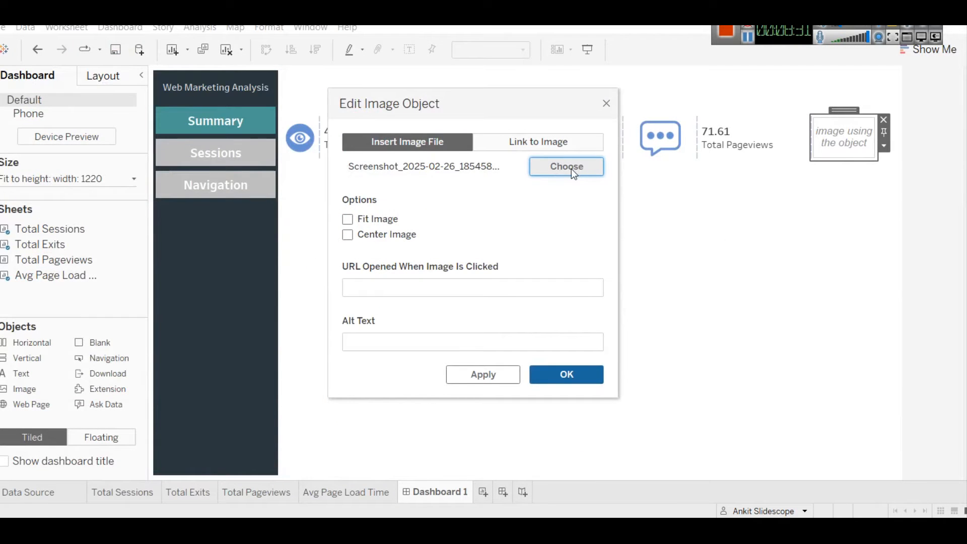
left_click(394, 219)
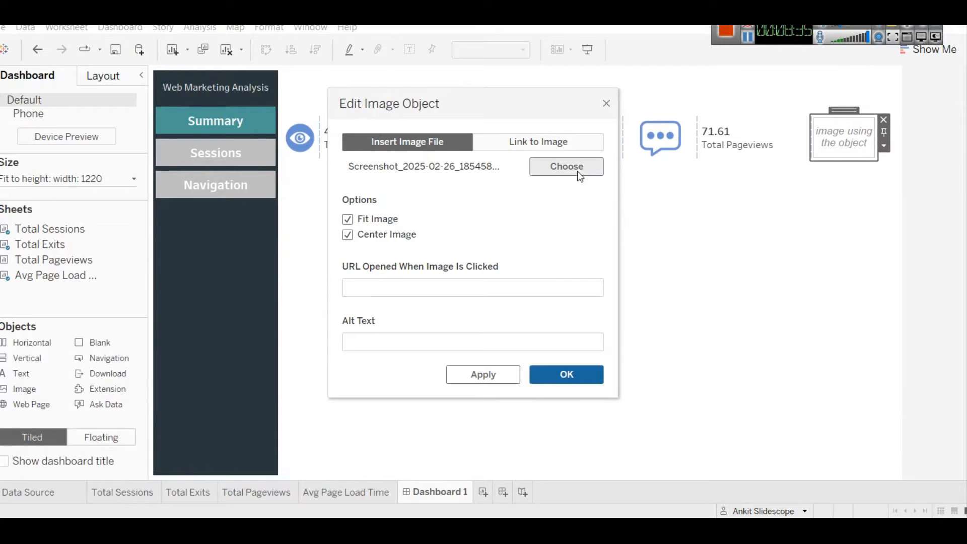
left_click_drag(511, 105, 533, 155)
left_click(588, 215)
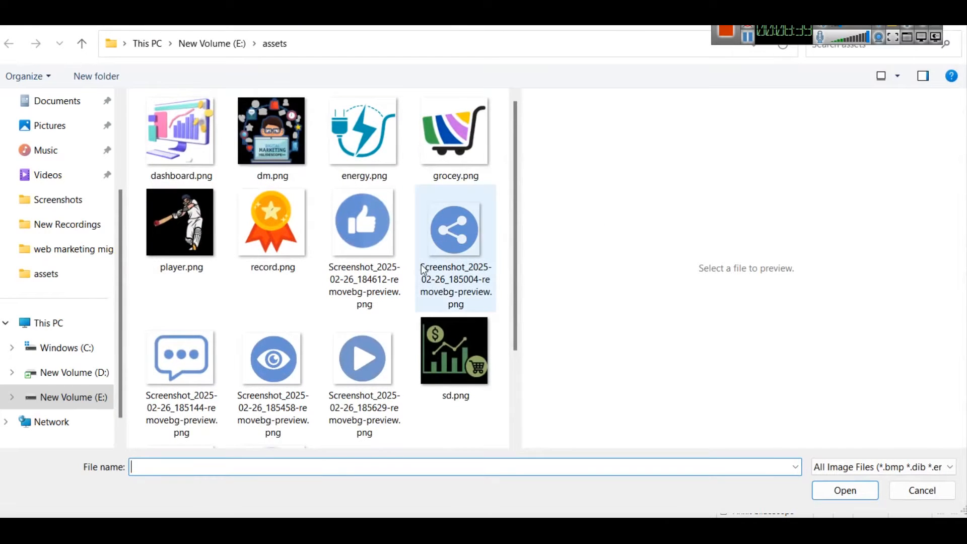
double_click(385, 238)
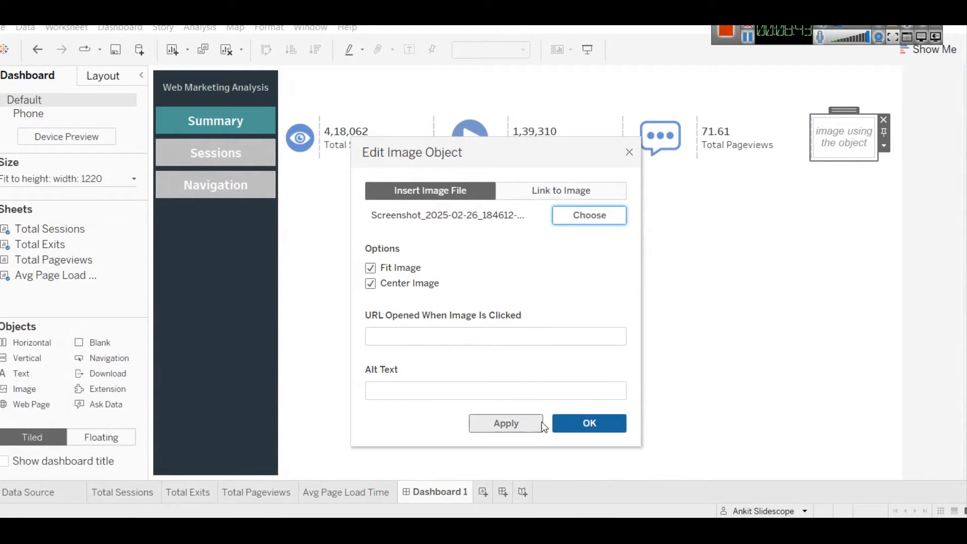
left_click(566, 424)
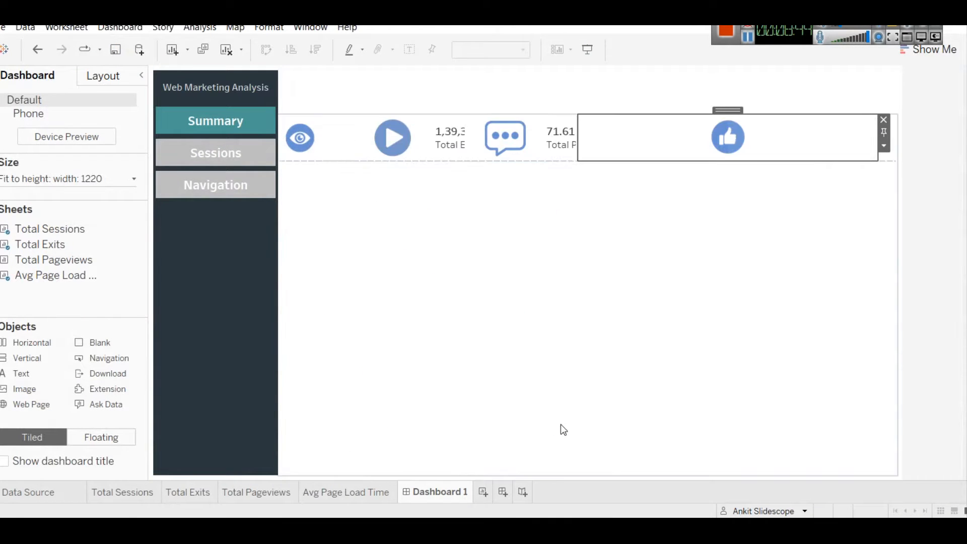
- Set the width of the thumbs-up icon image in the KPI row to 120 pixels
right_click(668, 132)
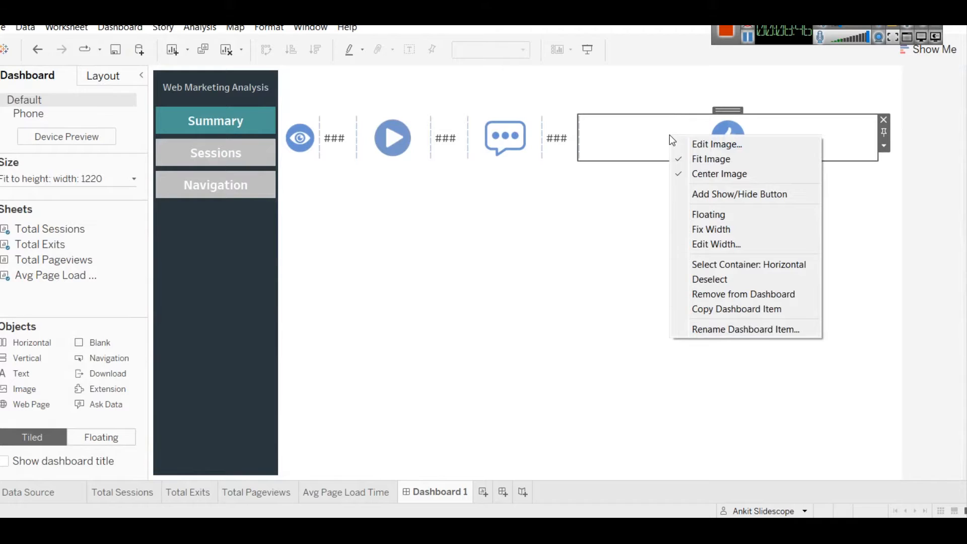
left_click(714, 247)
type("1220")
left_click(488, 277)
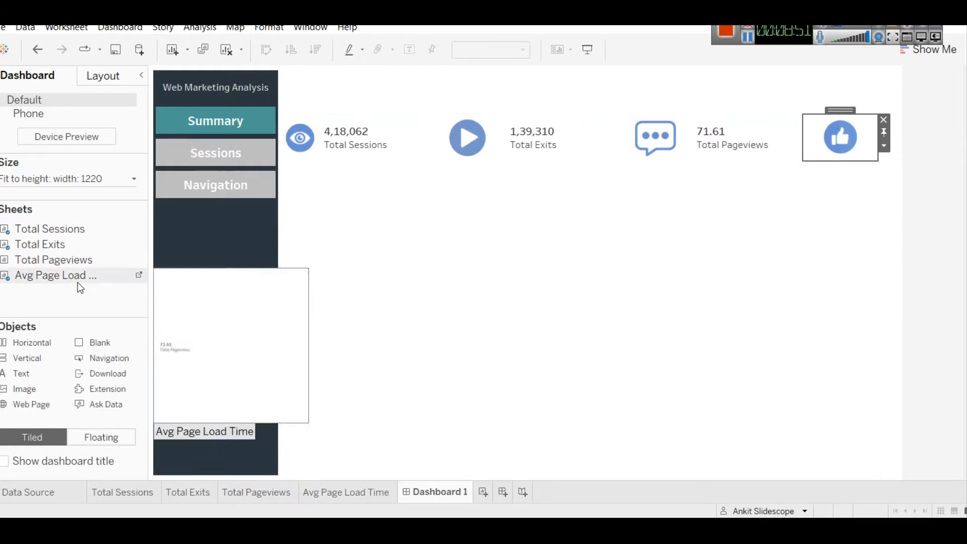
- Add the Total Pageviews sheet after the thumbs-up icon in the KPI row and hide its title
left_click_drag(47, 266, 874, 138)
right_click(799, 130)
left_click(826, 168)
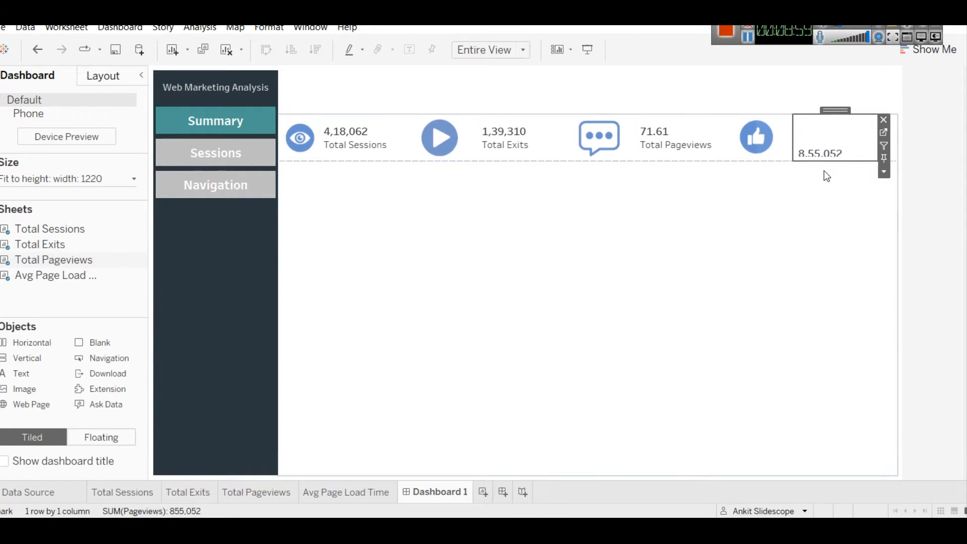
left_click(692, 239)
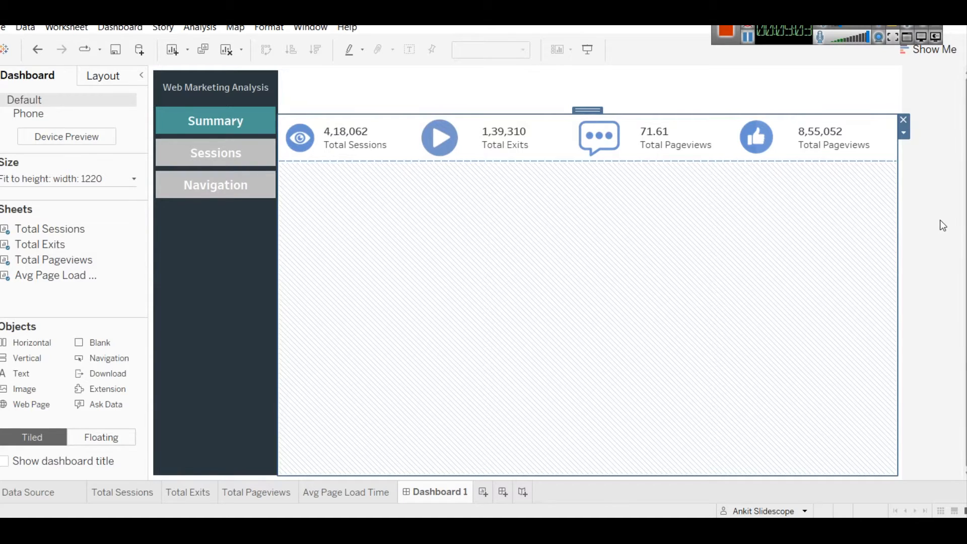
left_click(920, 217)
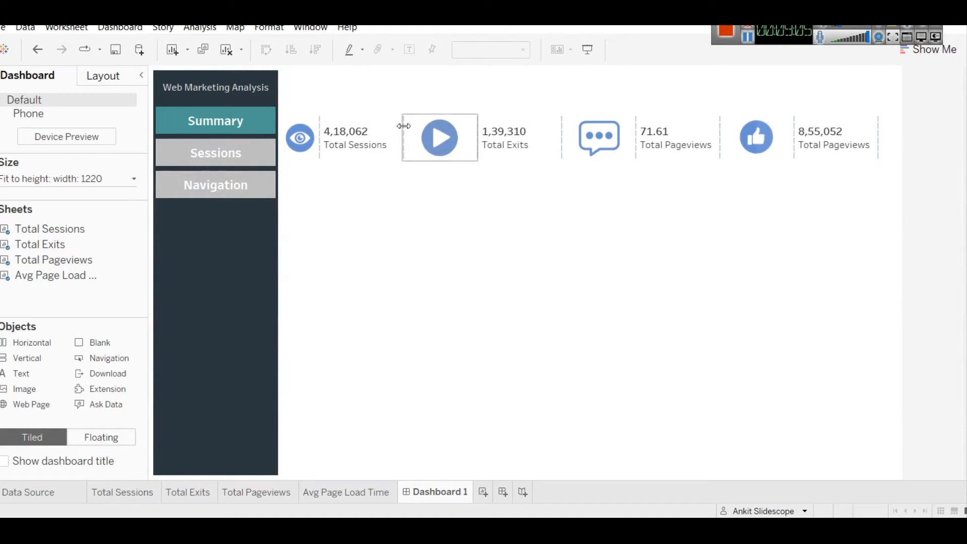
left_click(307, 121)
left_click(349, 118)
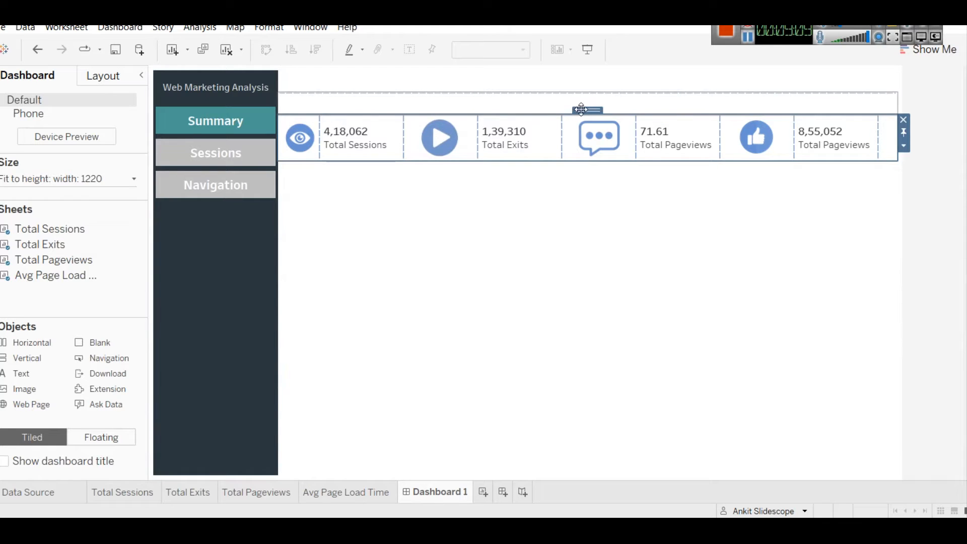
left_click(398, 133)
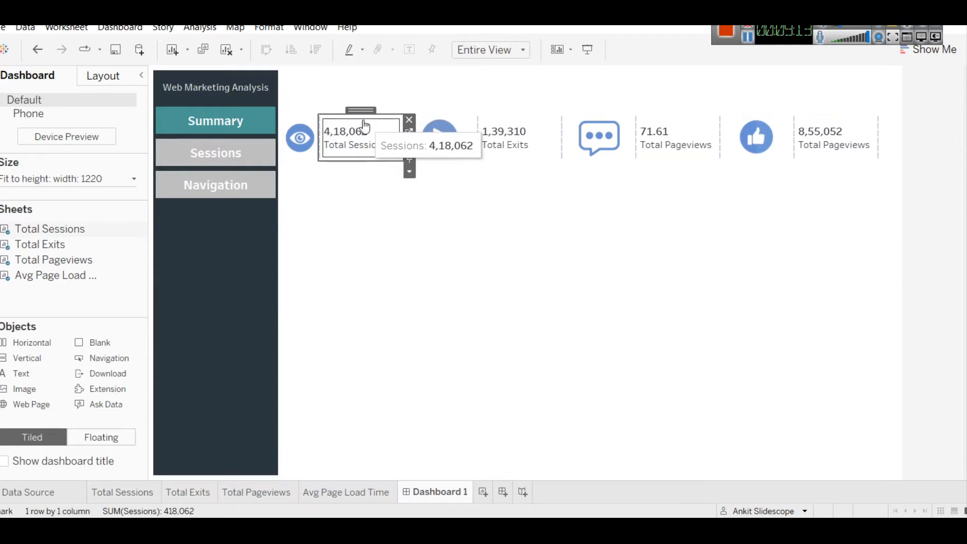
left_click(350, 111)
left_click(347, 128)
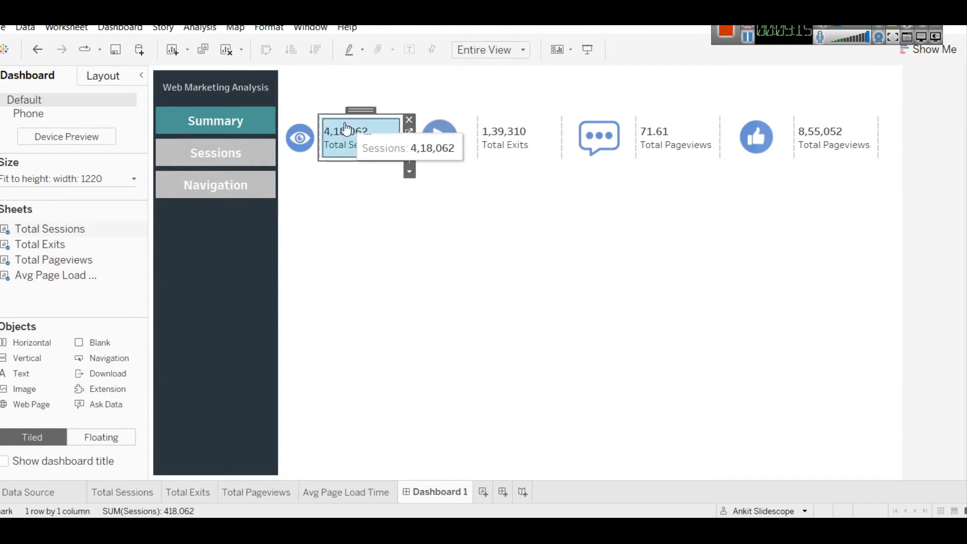
left_click(410, 171)
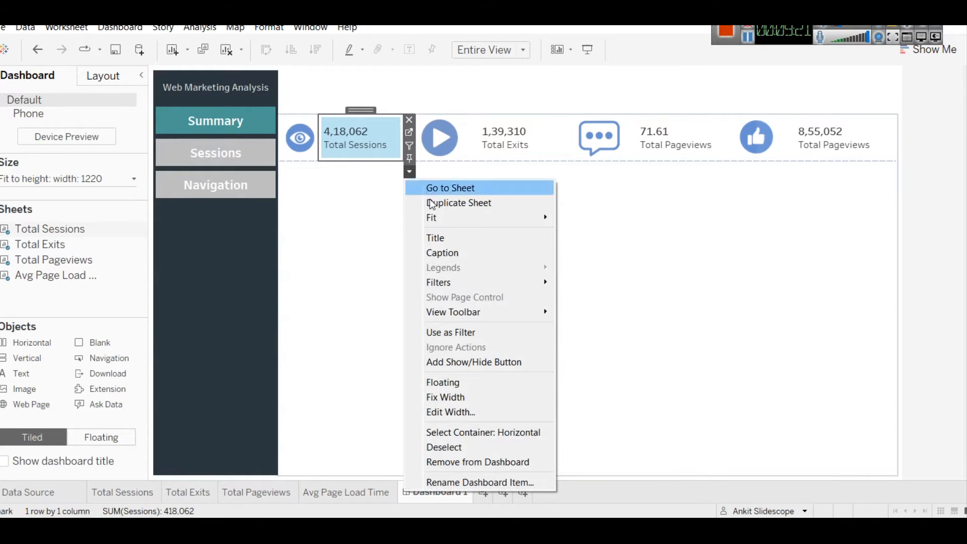
mouse_move(440, 219)
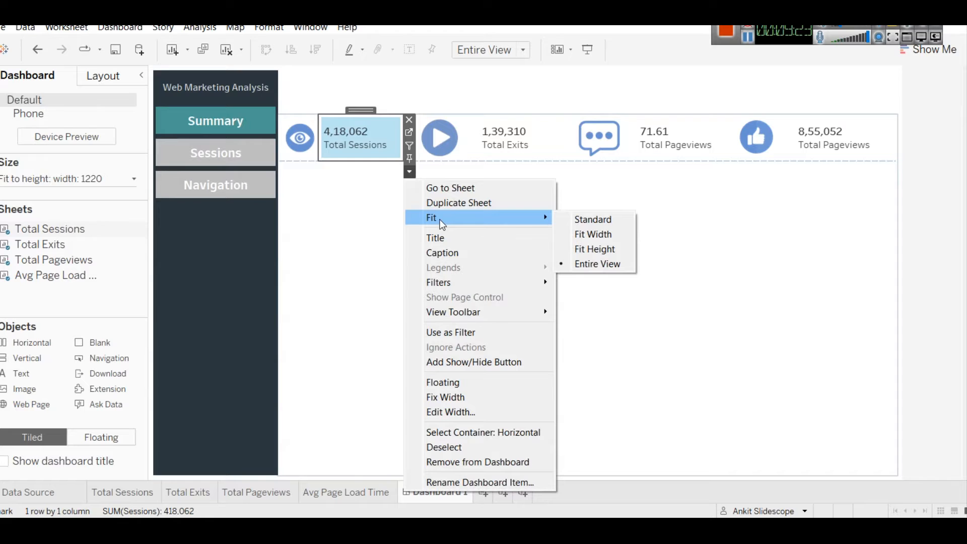
left_click(378, 225)
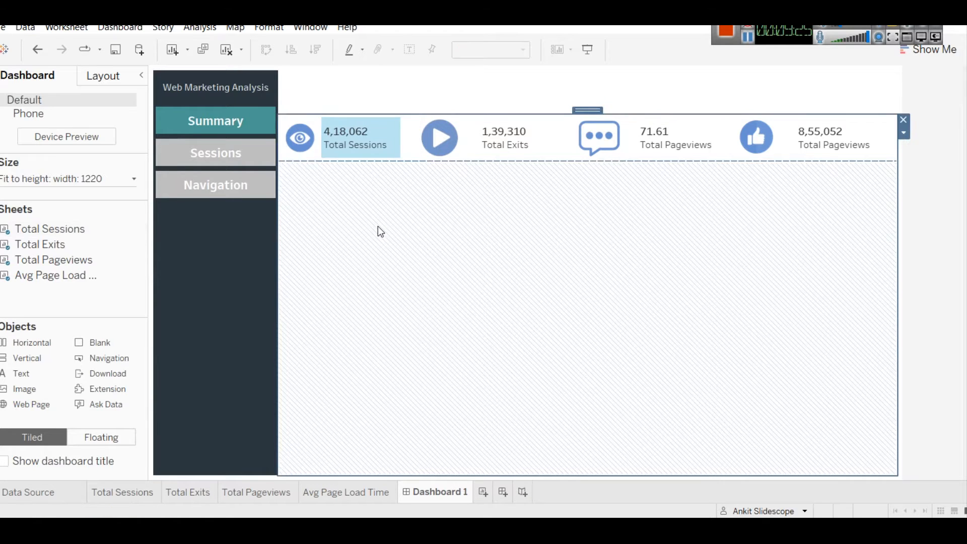
left_click(364, 152)
left_click(394, 217)
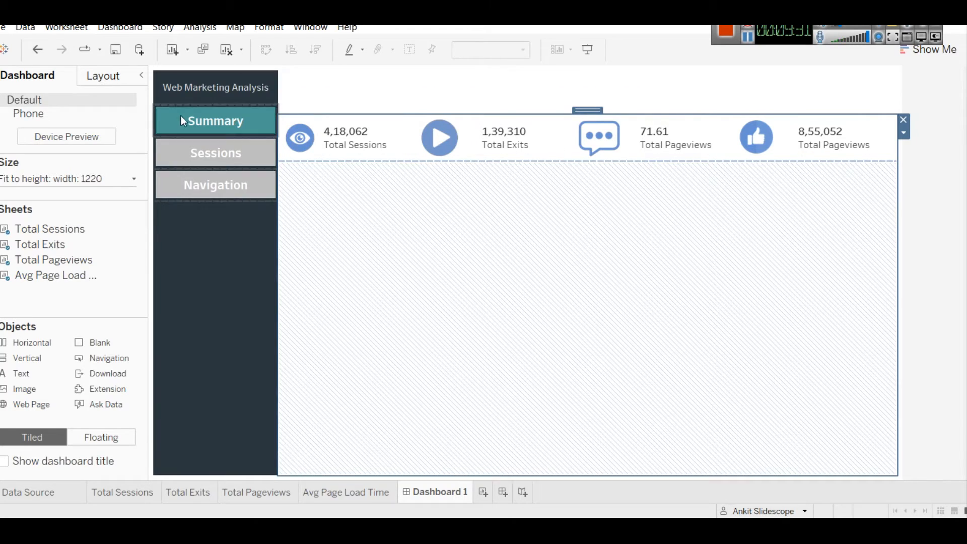
- Try a light blue background on the main vertical container and undo it
left_click(102, 76)
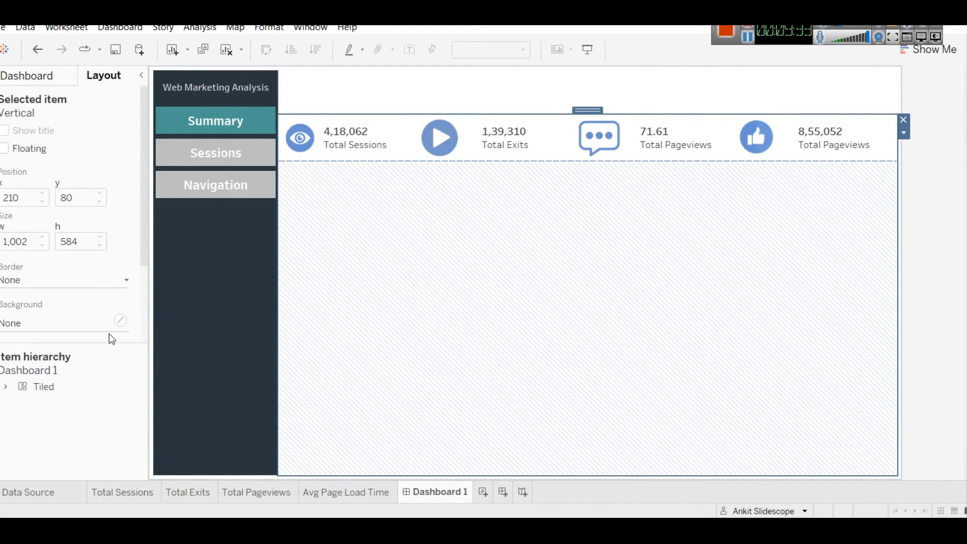
left_click(121, 320)
left_click(92, 192)
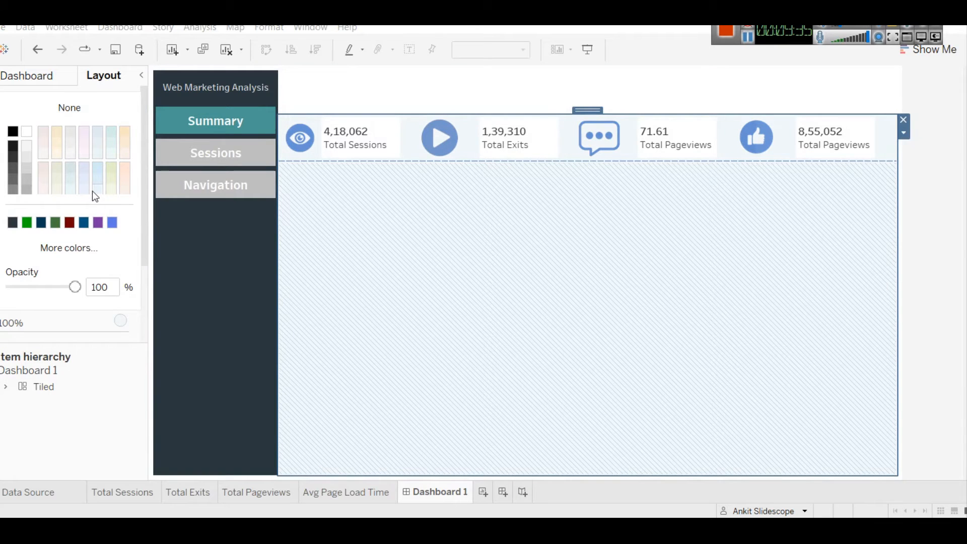
left_click(607, 374)
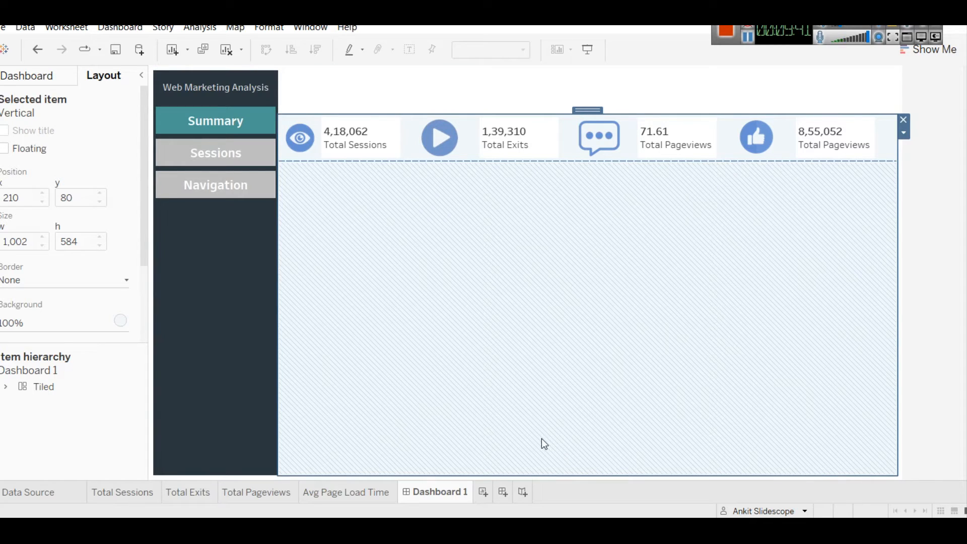
key("ctrl+z")
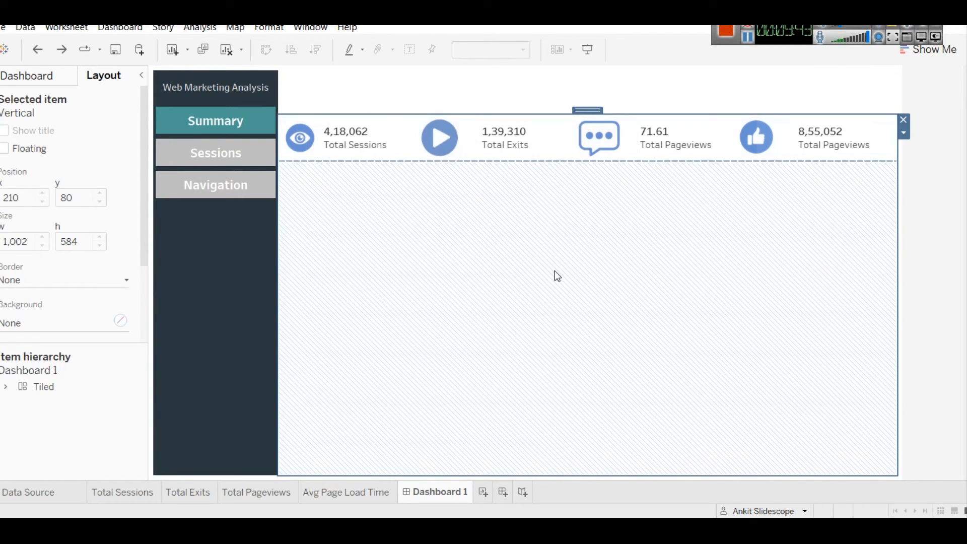
- Narrow the Total Sessions sheet in the KPI row slightly
left_click_drag(404, 133, 401, 133)
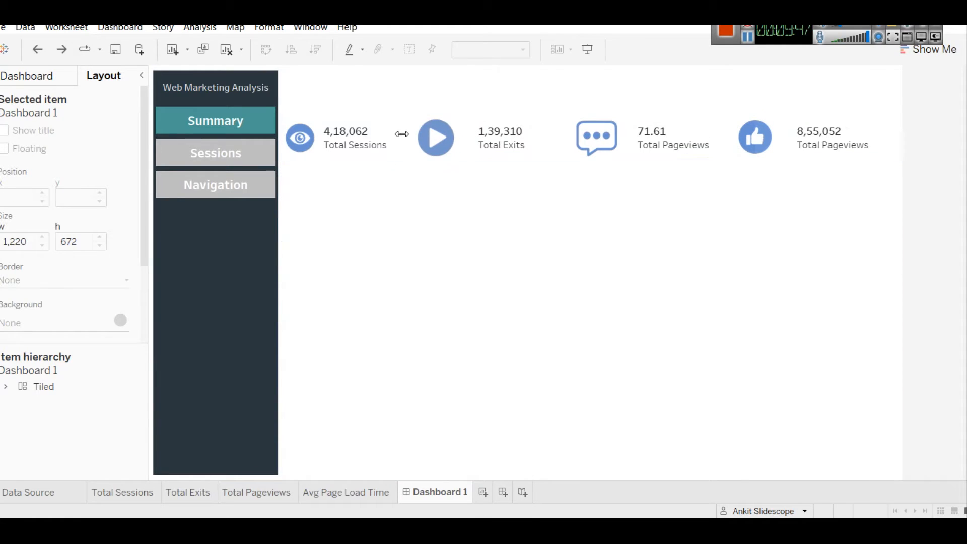
left_click(446, 216)
left_click(375, 138)
left_click(408, 265)
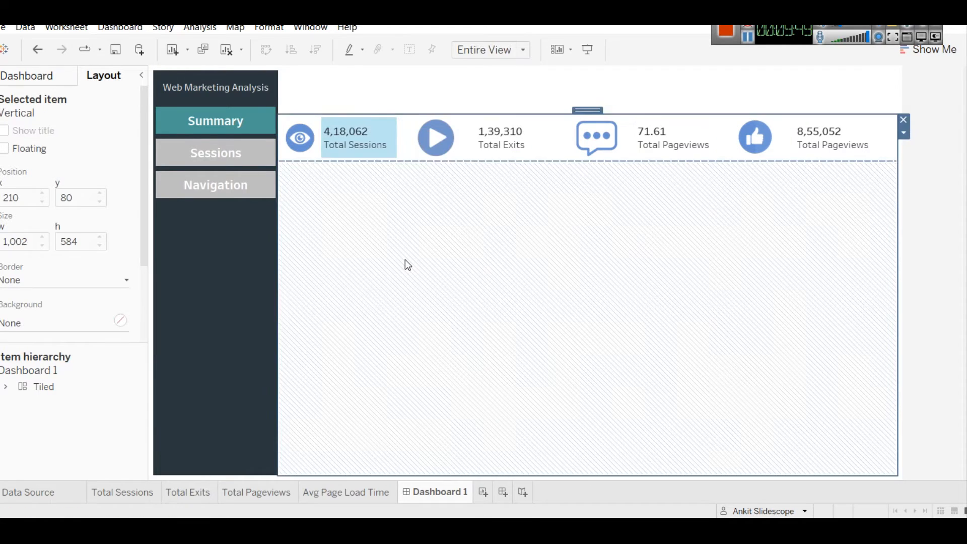
left_click(410, 132)
left_click(406, 230)
left_click(385, 148)
left_click(388, 210)
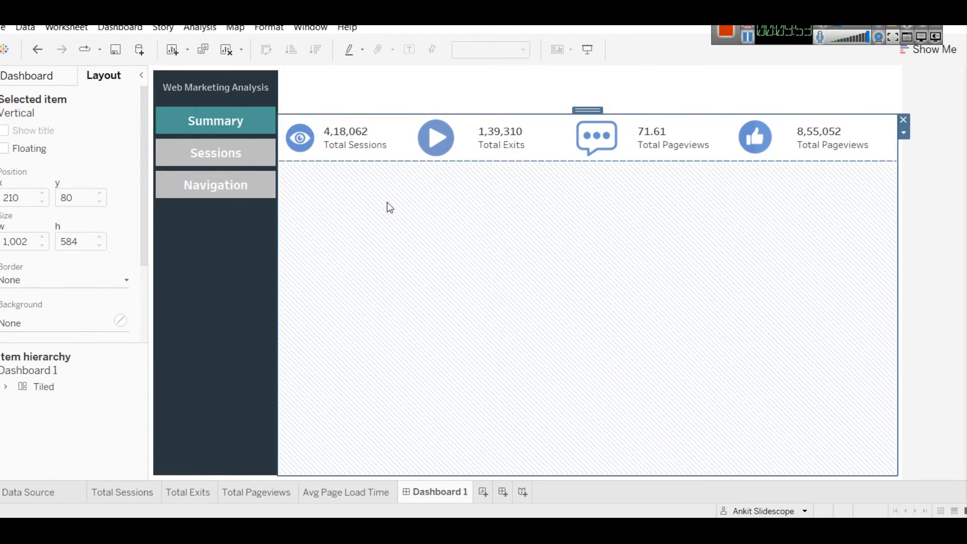
- Insert a blank object between Total Sessions and the play icon, and shrink it by widening Total Sessions
left_click(37, 78)
left_click_drag(93, 342, 397, 140)
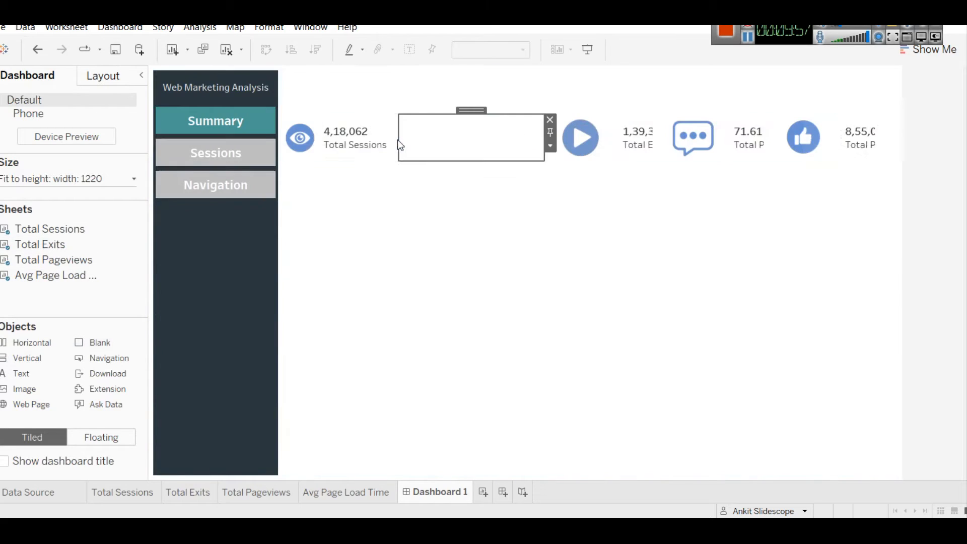
left_click_drag(399, 138, 478, 129)
left_click(537, 143)
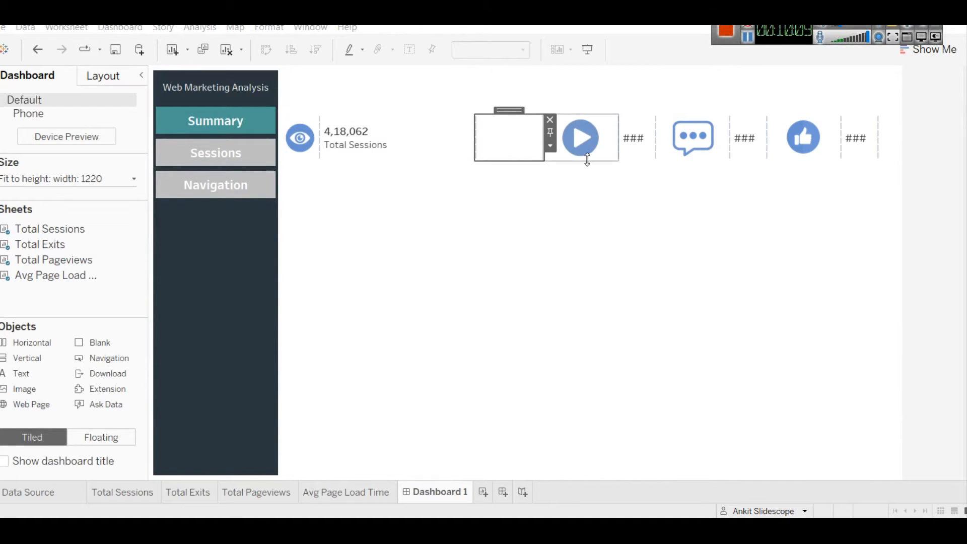
- Set the width of the blank object before the play icon to 1 pixel
left_click(550, 146)
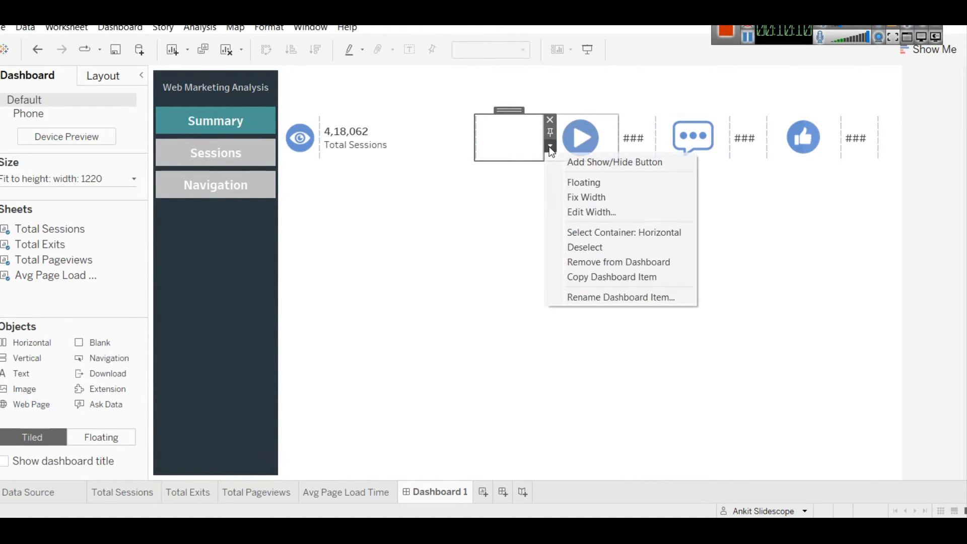
left_click(571, 212)
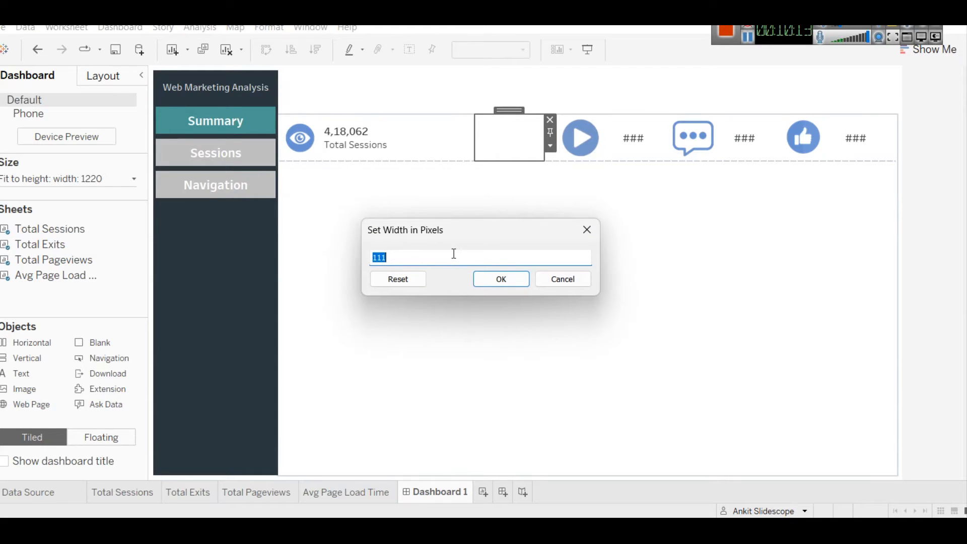
type("1")
left_click(486, 276)
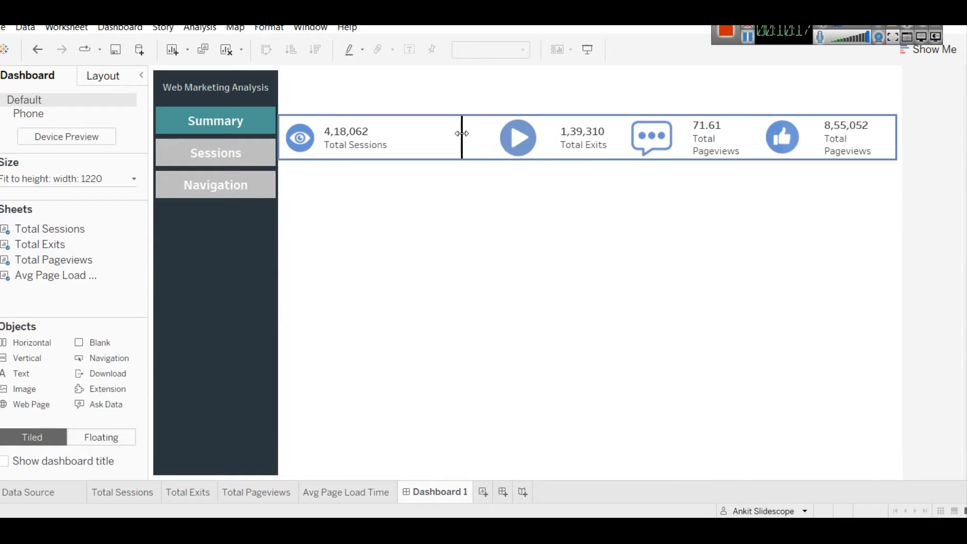
- Narrow the Total Sessions sheet to bring the play icon closer and give the other KPIs more room
left_click_drag(462, 134, 461, 133)
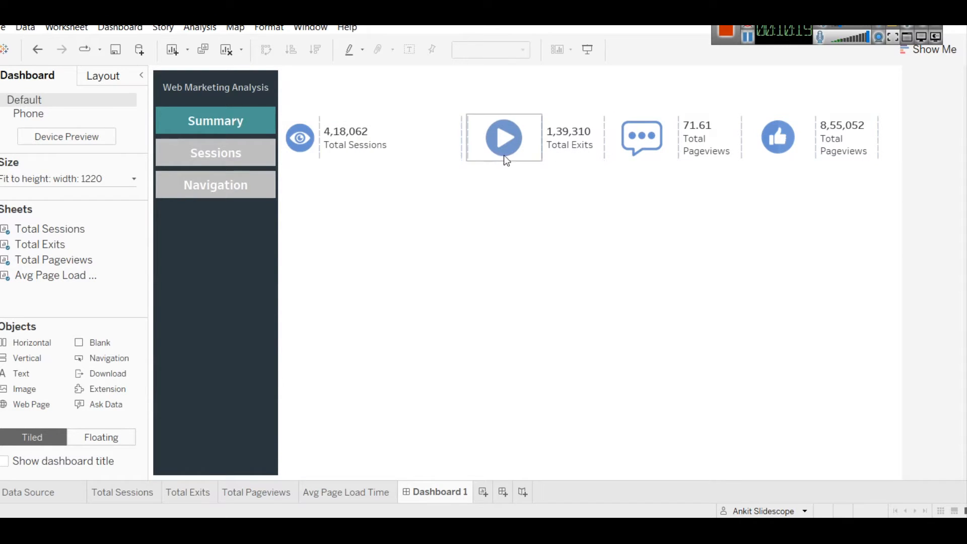
left_click(460, 137)
left_click_drag(462, 135, 440, 134)
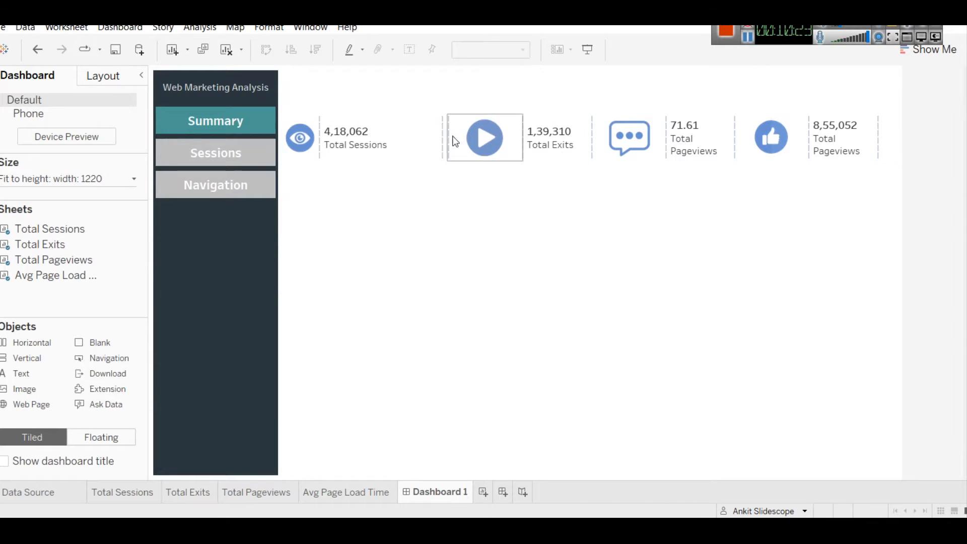
- Narrow Total Sessions until the blank object sits just past its label, and give that blank a dark green background as a divider
left_click_drag(443, 147, 411, 147)
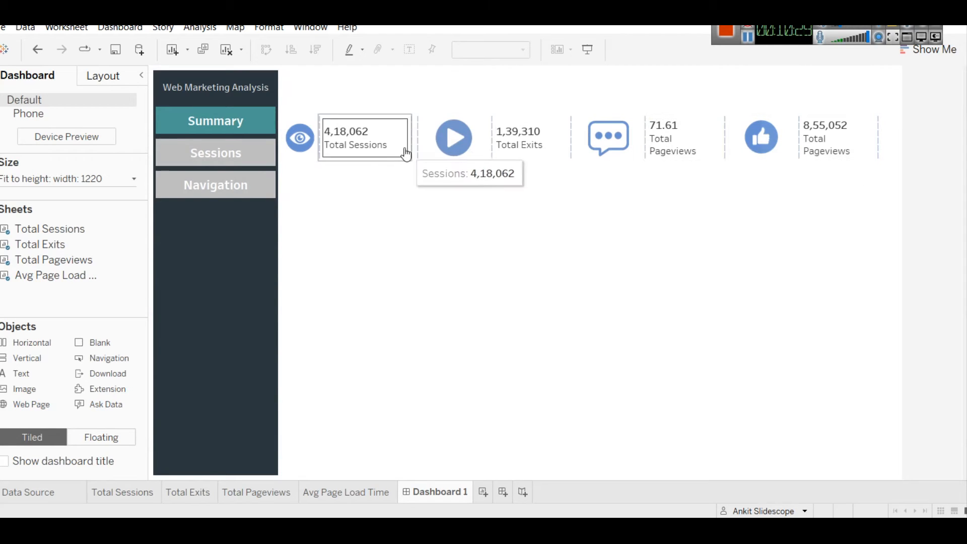
left_click_drag(417, 135, 410, 140)
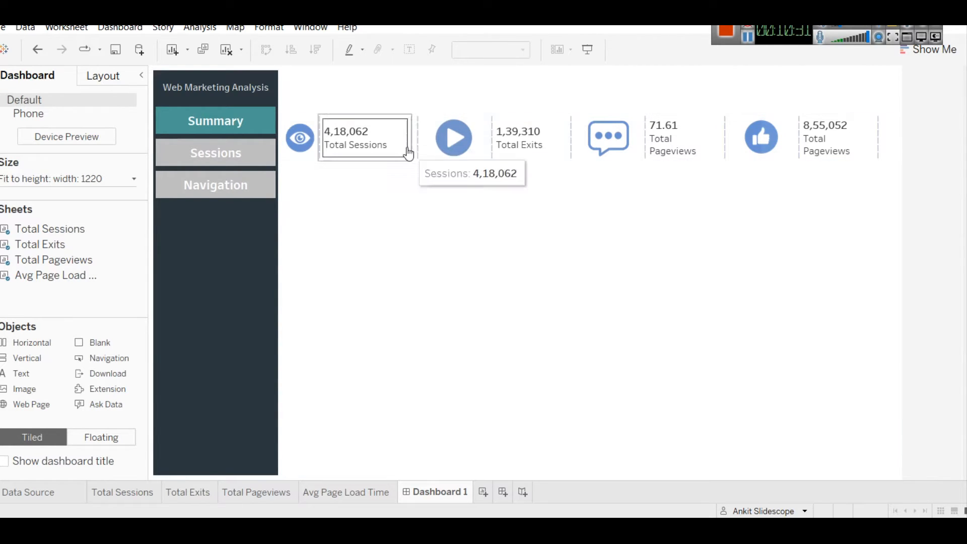
left_click(415, 136)
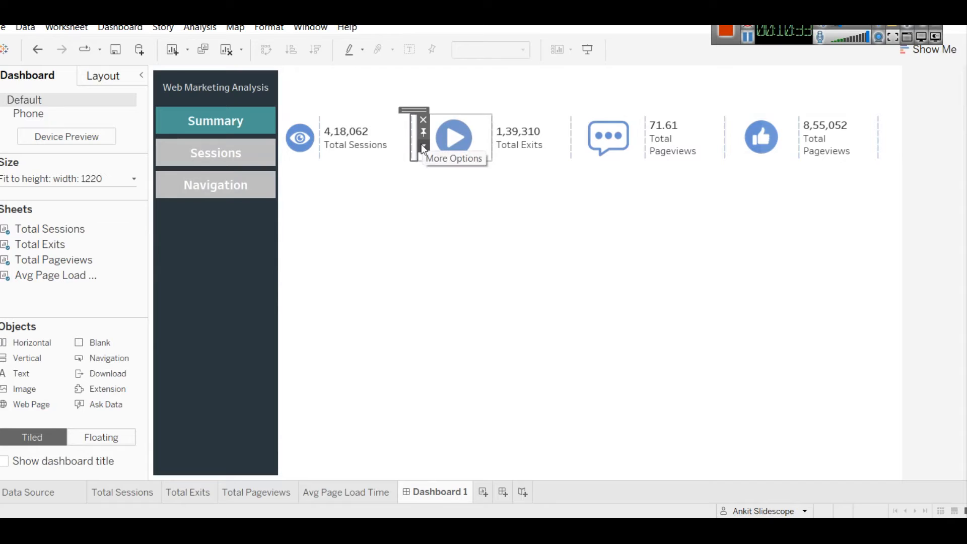
left_click(422, 146)
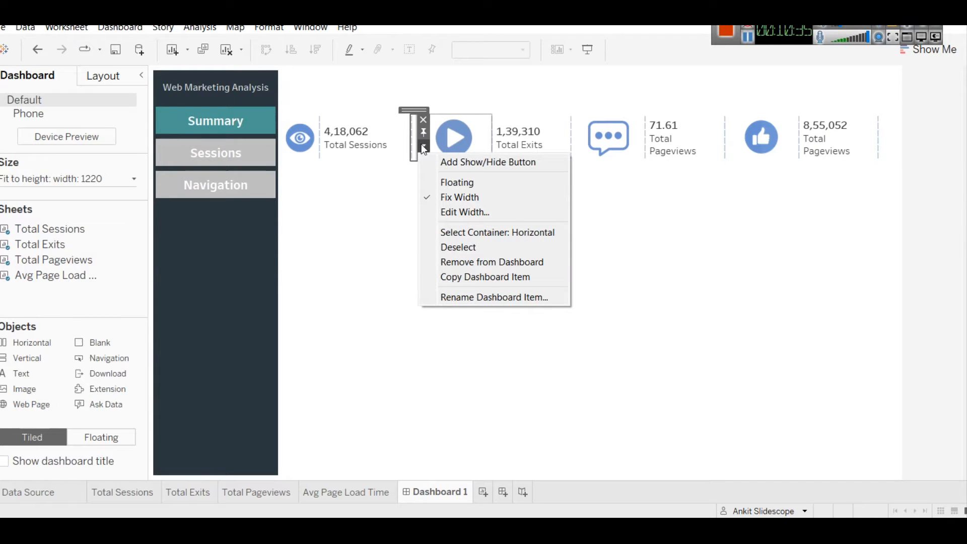
left_click(111, 78)
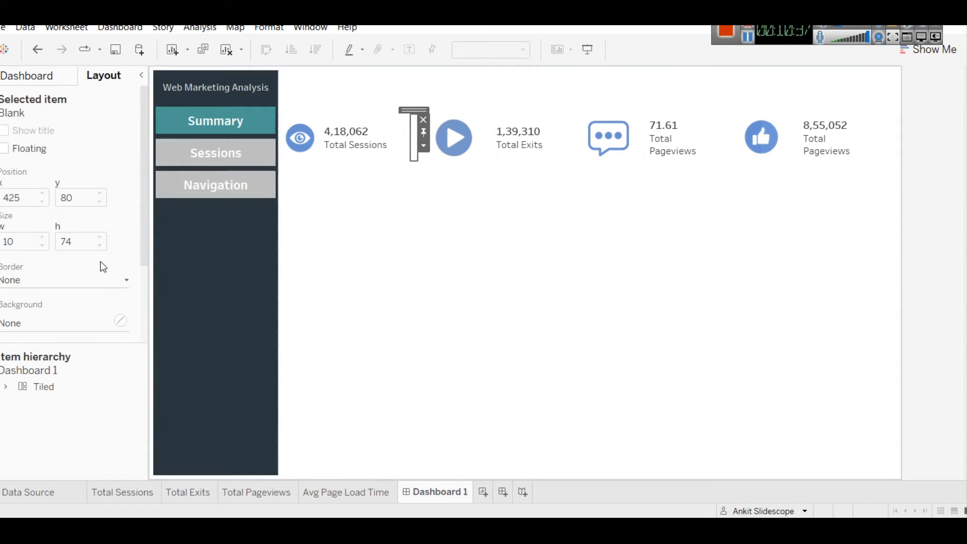
left_click(120, 320)
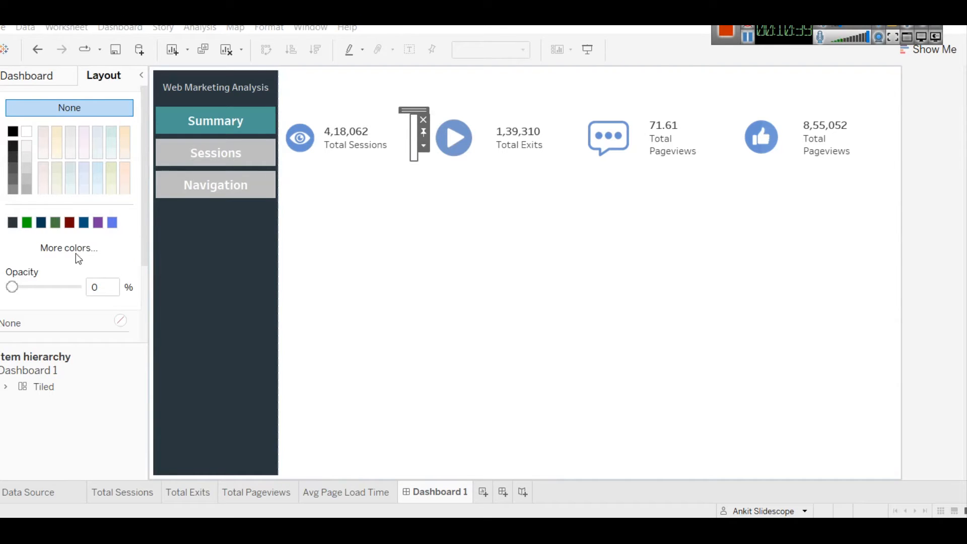
left_click(56, 223)
left_click(432, 229)
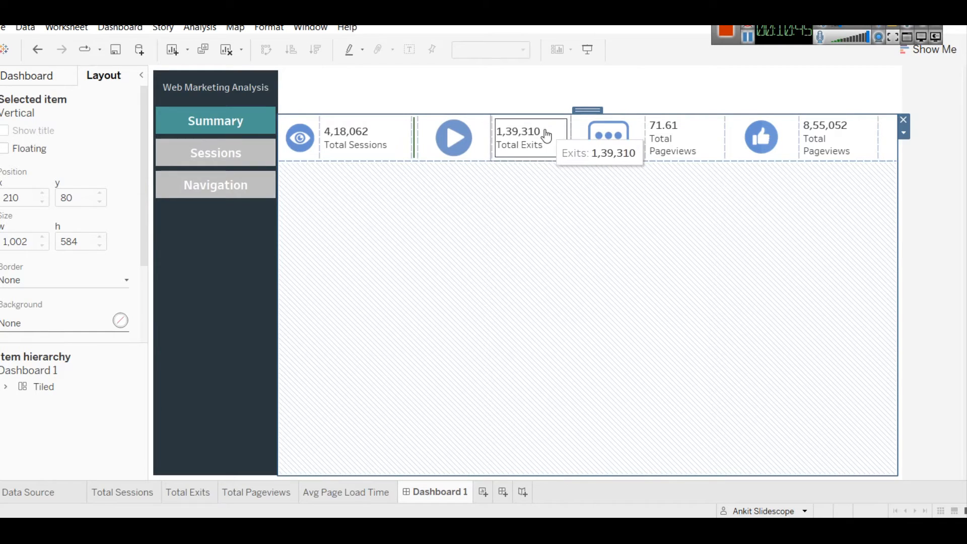
- Insert a blank object between Total Exits and the speech-bubble icon and set its width to 10 pixels
left_click(40, 77)
mouse_move(101, 343)
left_mouse_down()
mouse_move(162, 328)
mouse_move(563, 144)
left_mouse_up()
left_click(664, 145)
left_click(702, 212)
type("1220")
left_click(506, 279)
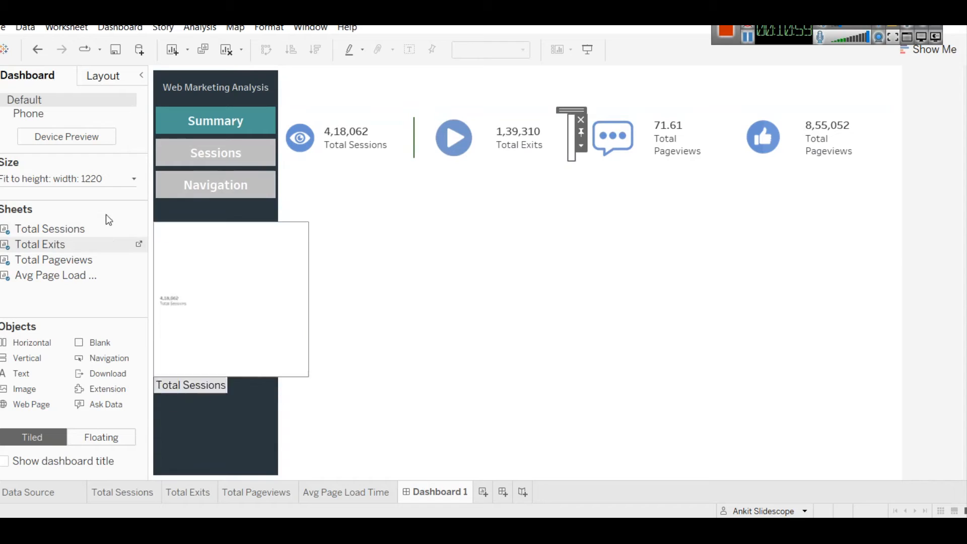
- Give the blank object before the speech-bubble icon the same dark green background as the first divider
left_click(101, 81)
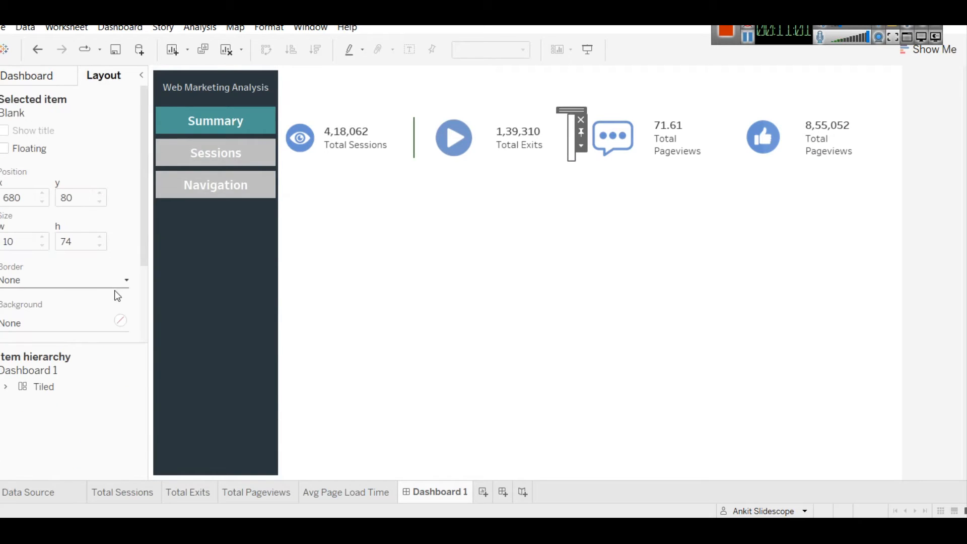
left_click(115, 322)
left_click(13, 223)
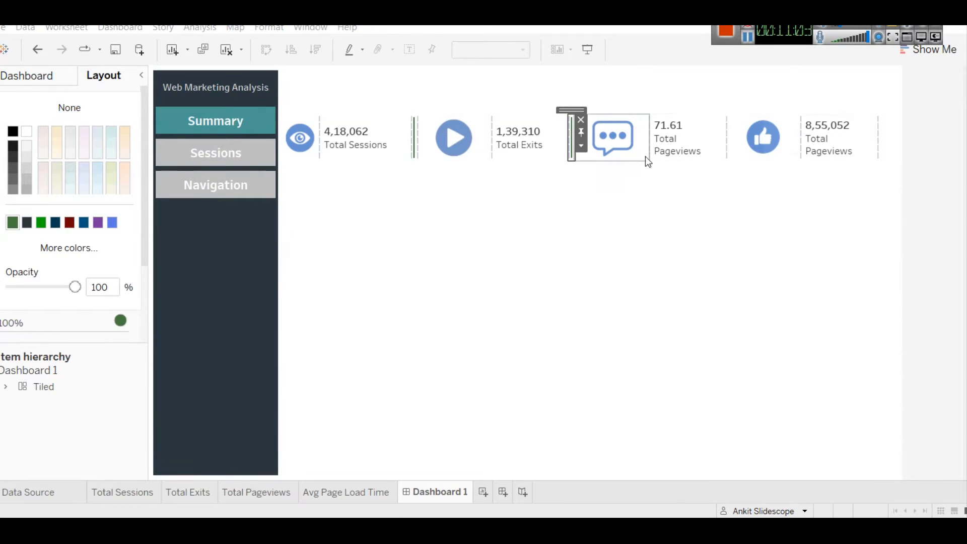
left_click(653, 193)
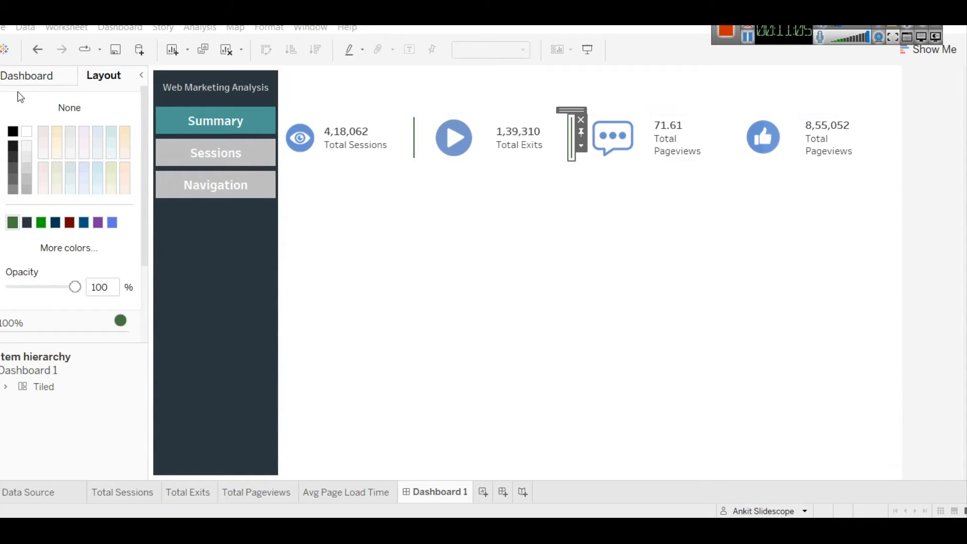
- Insert a blank object between the page load time KPI and the thumbs-up icon, with a width of 10 pixels
left_click(19, 77)
left_click_drag(95, 347, 714, 142)
left_click(772, 147)
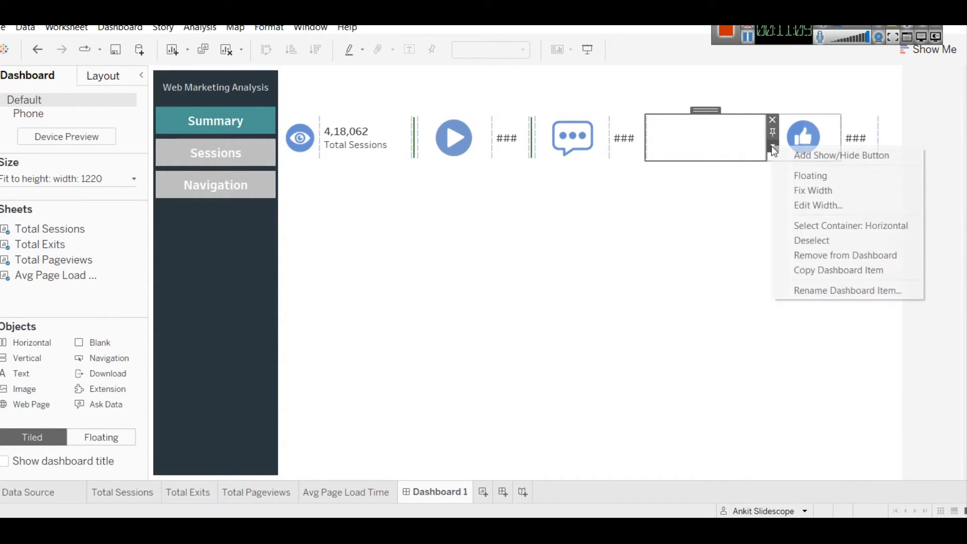
left_click(798, 206)
type("10")
key("Return")
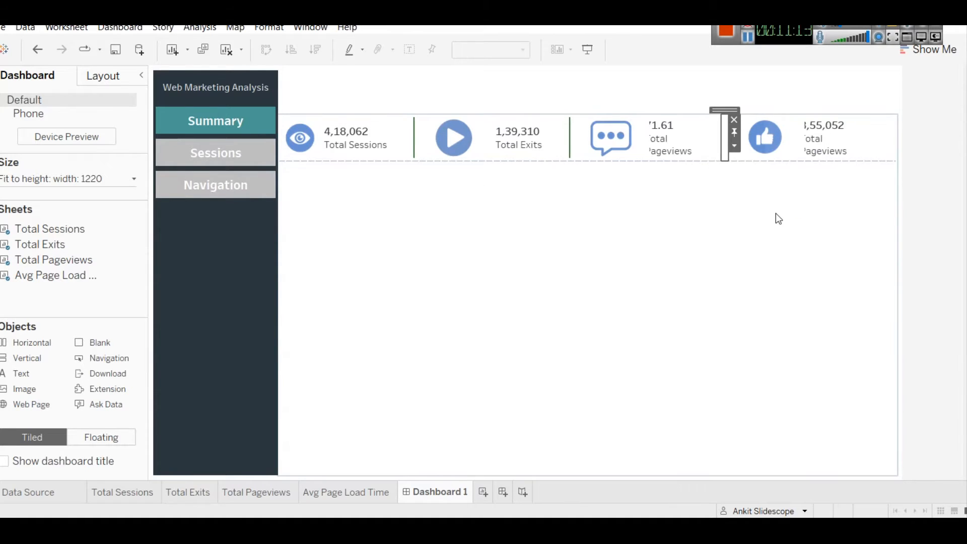
- Fill the blank object before the thumbs-up icon with the same dark green to complete the third divider
left_click(108, 78)
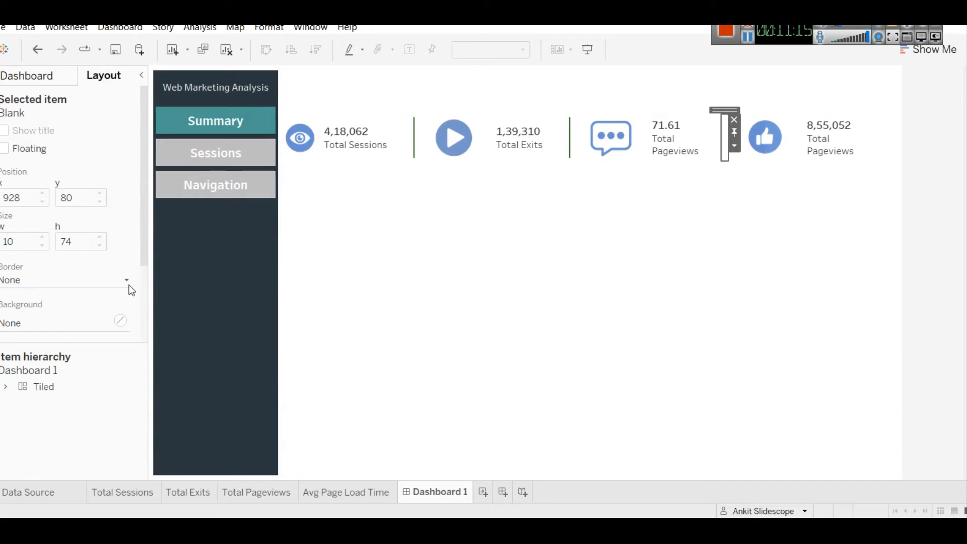
left_click(121, 321)
left_click(13, 222)
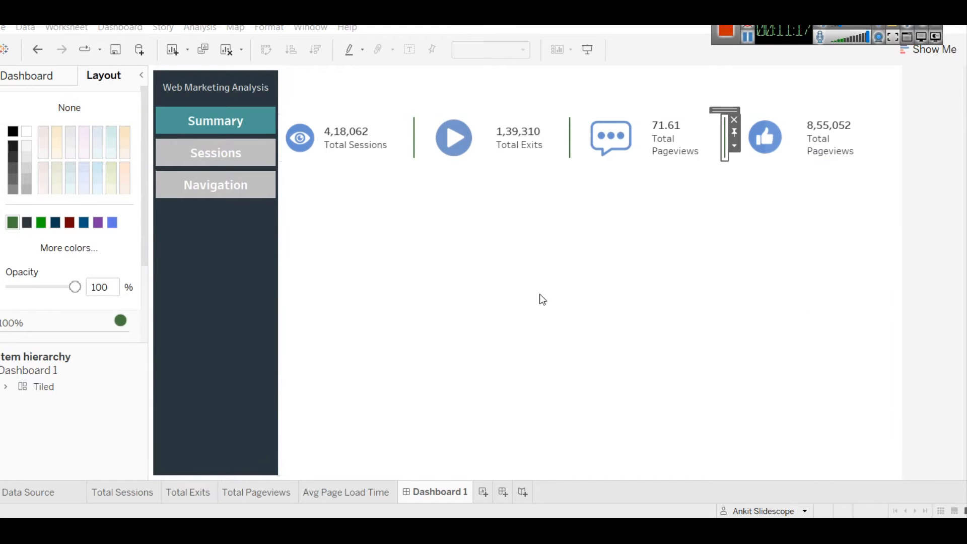
left_click(732, 207)
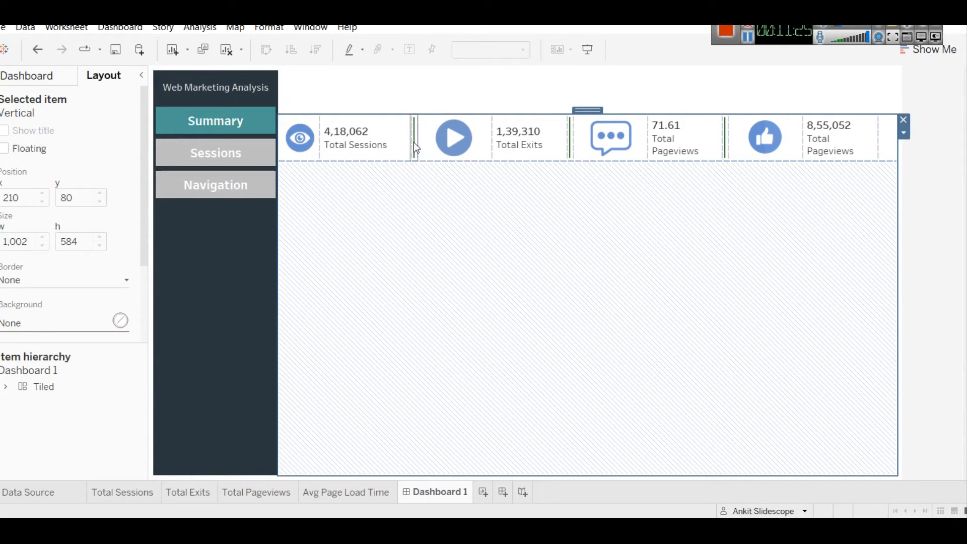
- Narrow Total Sessions slightly and shrink the width of the play icon image to give the remaining KPIs more room
left_click_drag(412, 142, 409, 142)
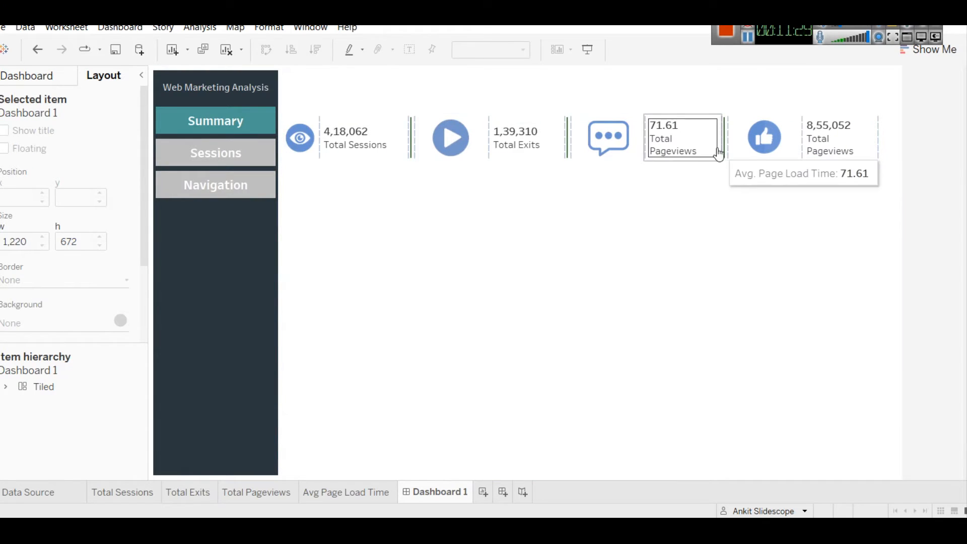
left_click(469, 128)
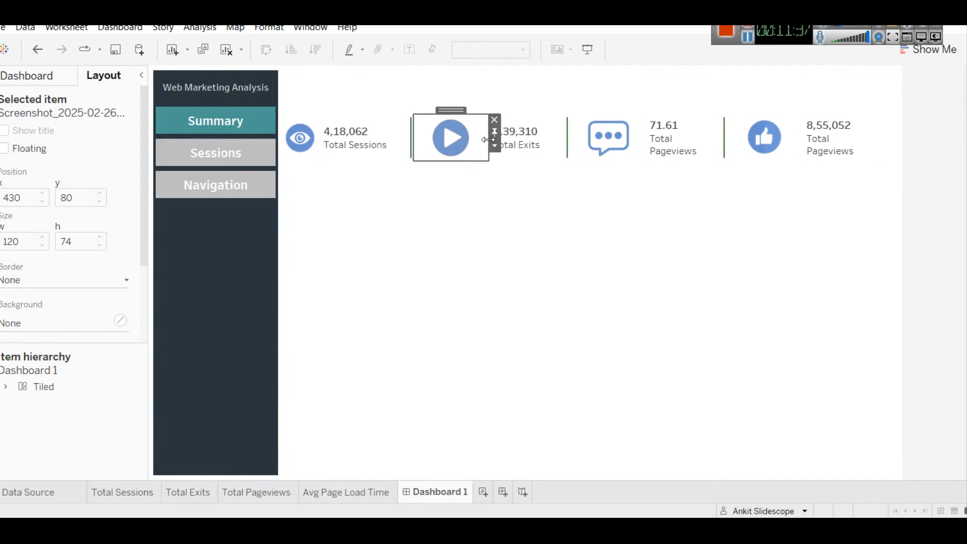
left_click_drag(487, 140, 471, 137)
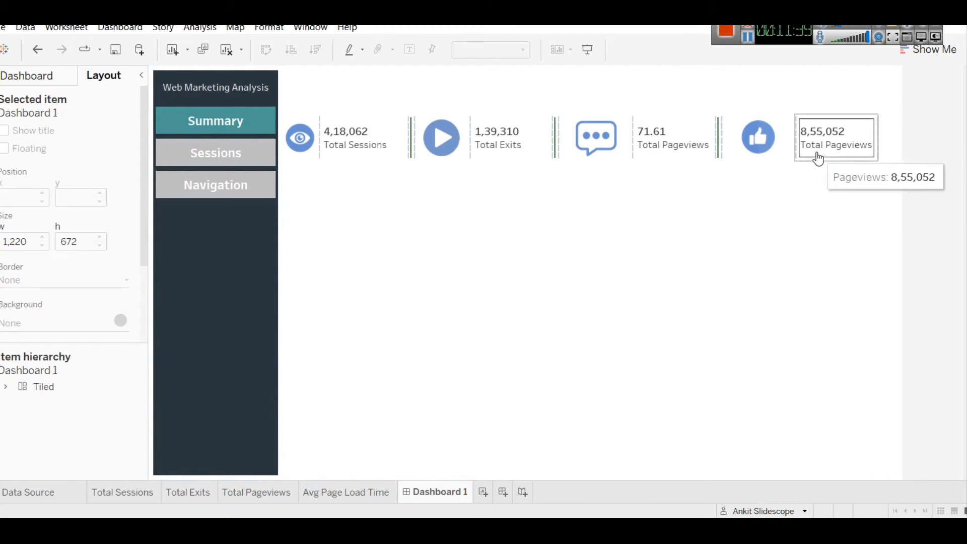
left_click(699, 235)
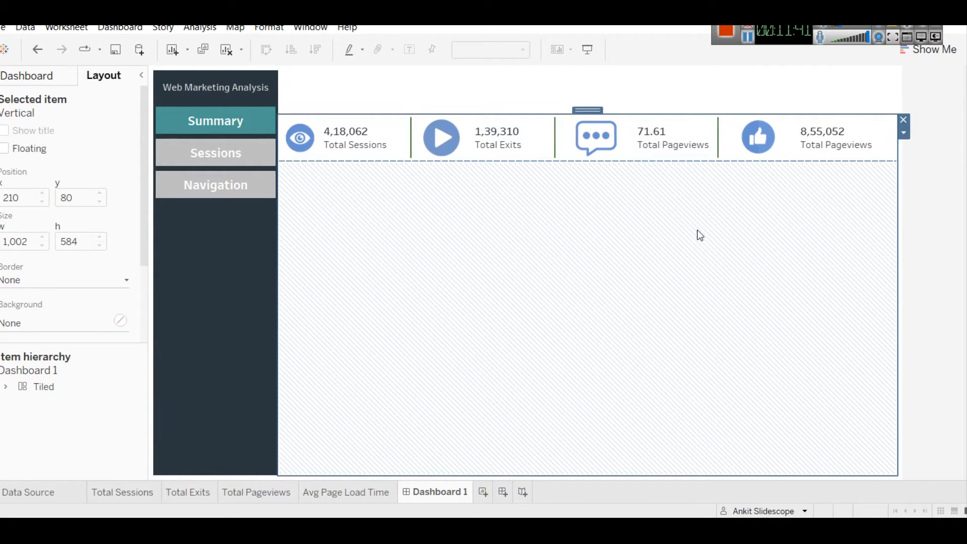
- Widen the page load time KPI slightly, shifting the third divider farther from its label
left_click(718, 135)
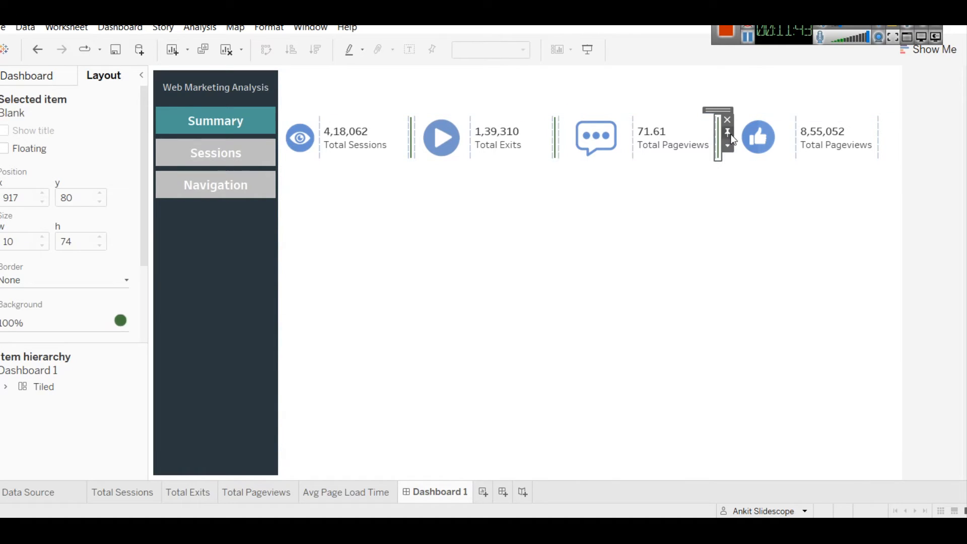
left_click(766, 188)
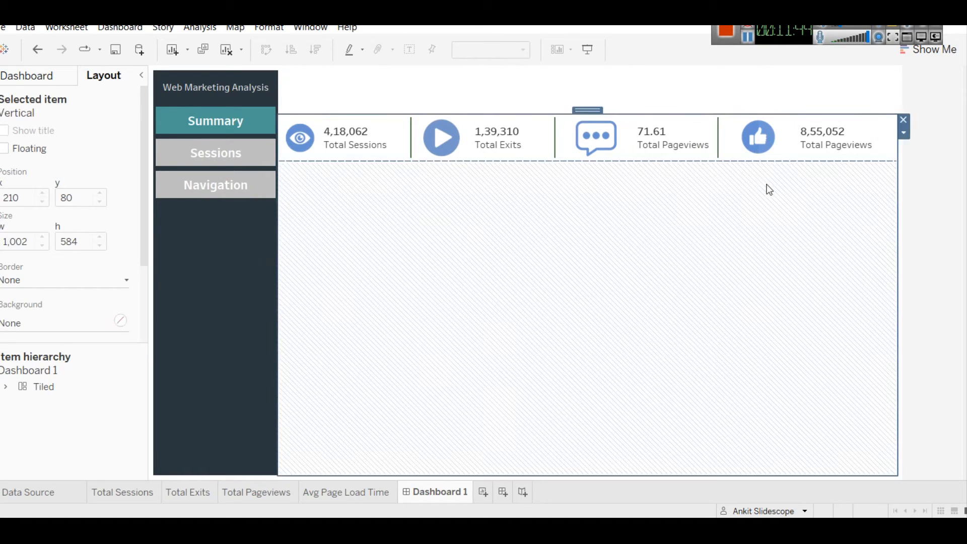
left_click(727, 147)
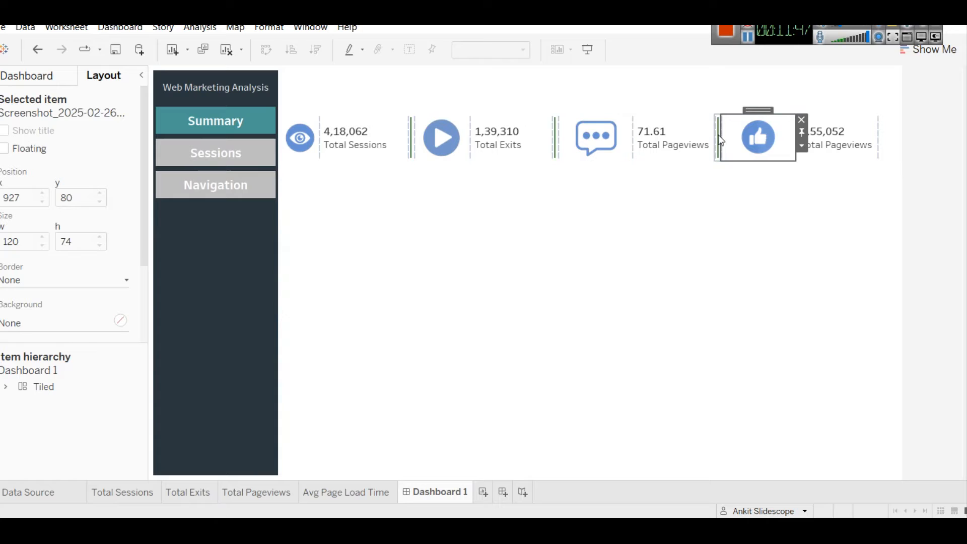
left_click_drag(716, 135, 724, 135)
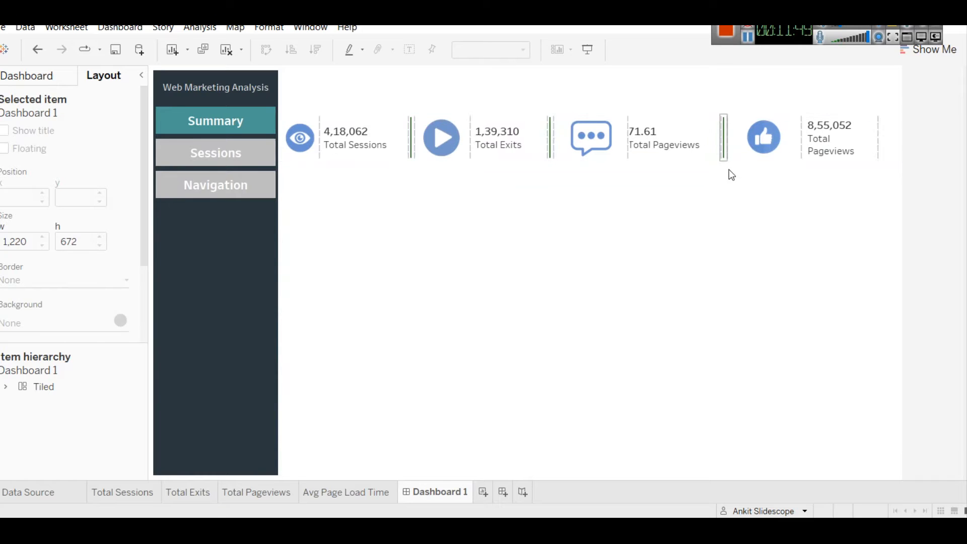
left_click(719, 230)
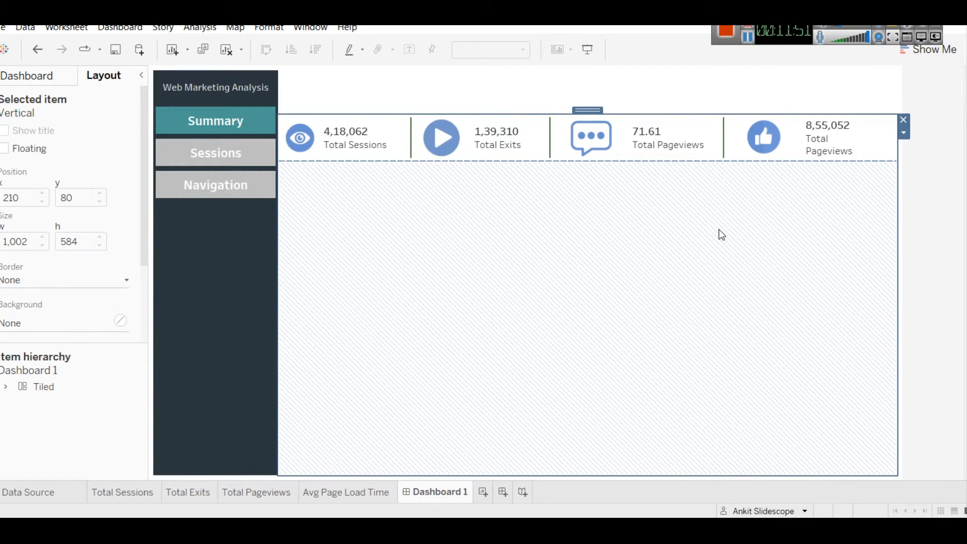
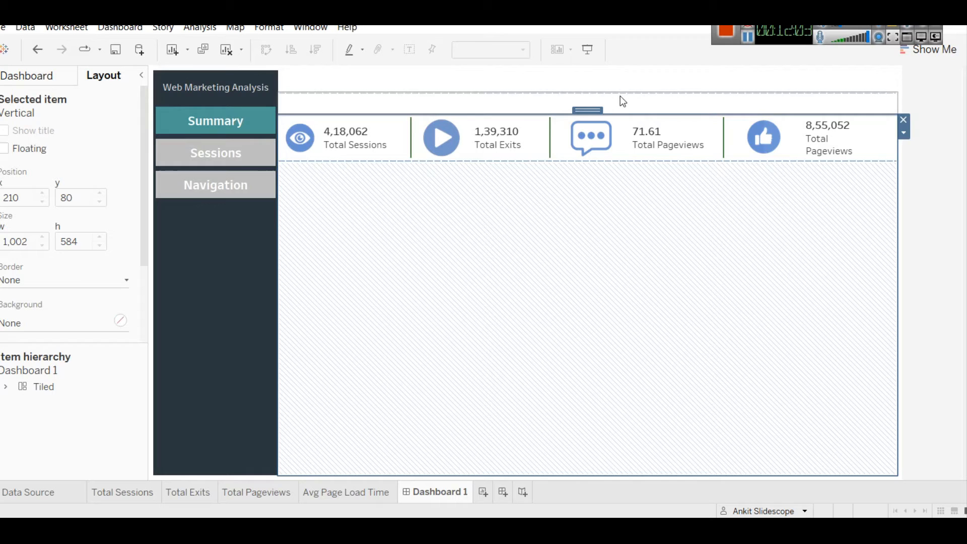
- Add a text object above the KPI row reading "Web Marketing Analytics Dashboard - Tableau"
left_click(35, 84)
left_click(184, 89)
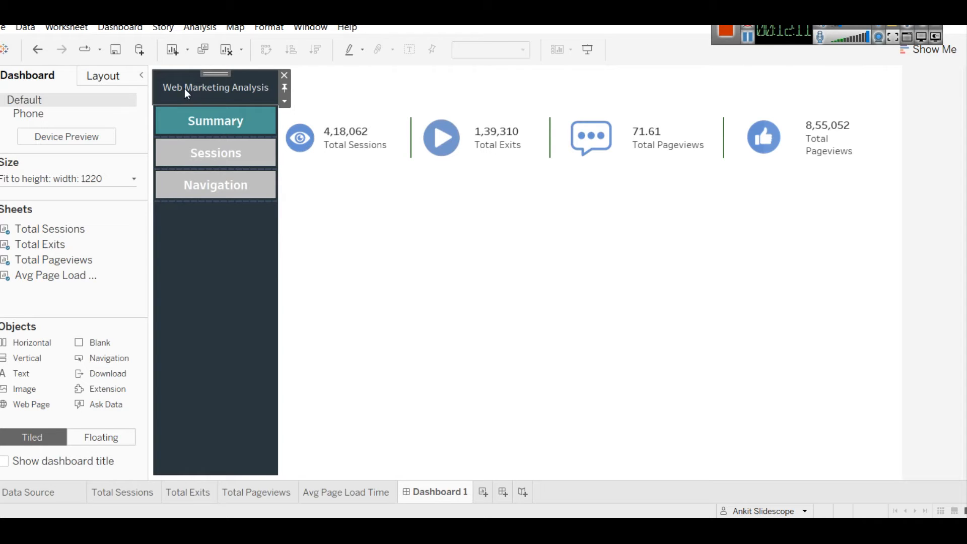
left_click(486, 84)
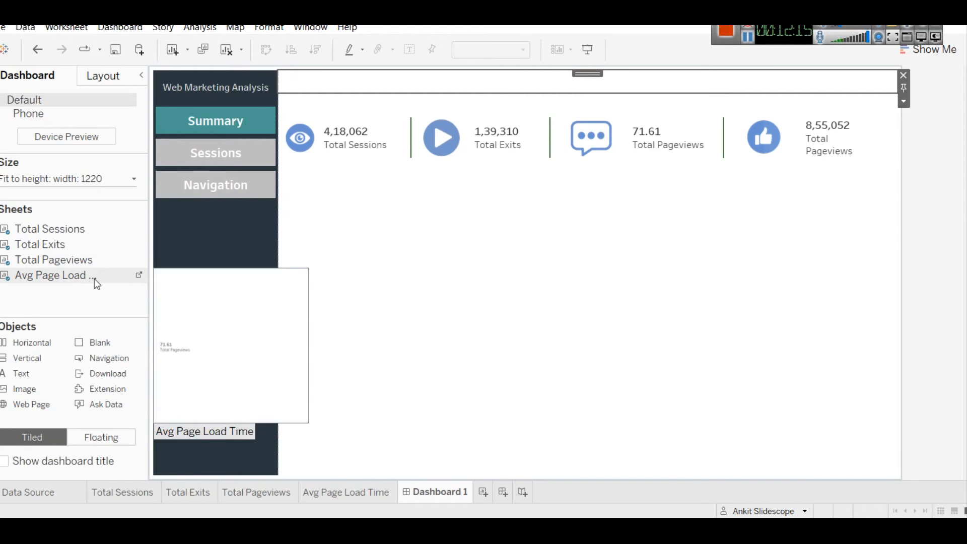
left_click_drag(38, 380, 496, 91)
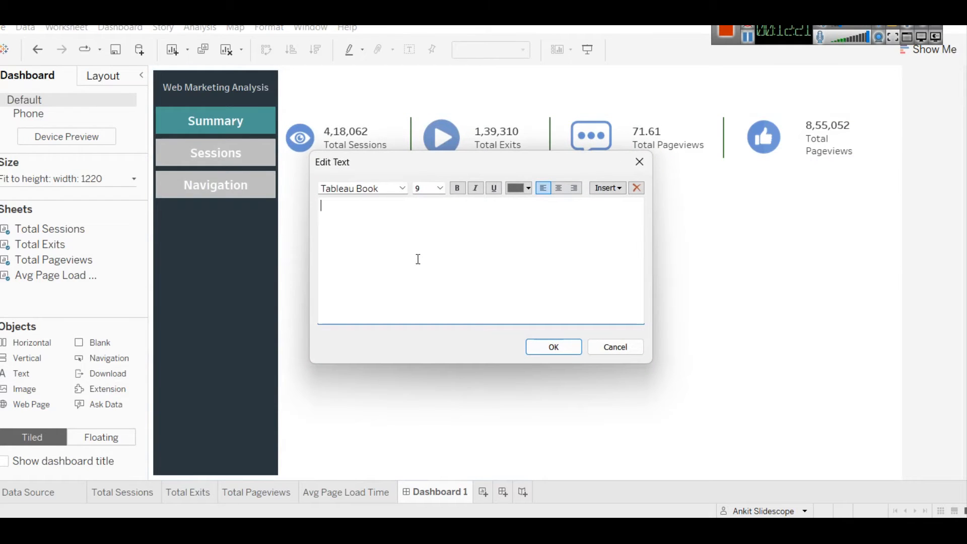
type("Web Marketing Ana")
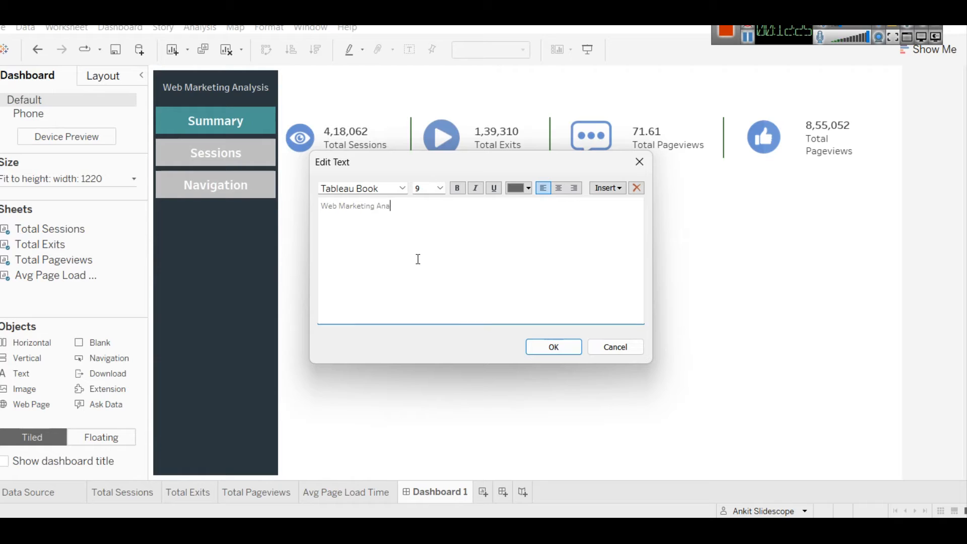
type("lytics Dashboard")
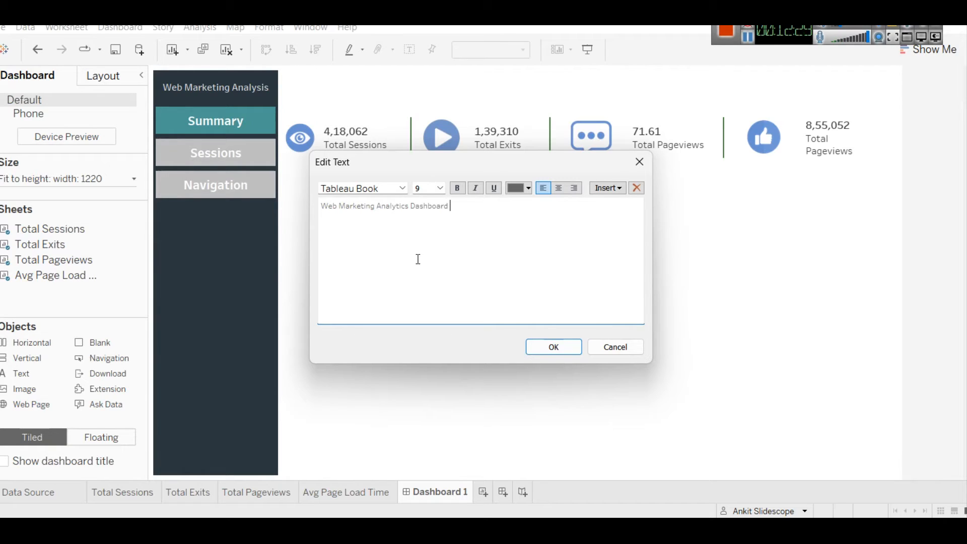
type(" Tableu")
key("Left")
key("Left")
key("Left")
key("Left")
key("Left")
type("- Ta")
- Format the whole title text as 14 pt bold in very light grey and apply it to the dashboard
key("ctrl+a")
left_click(441, 188)
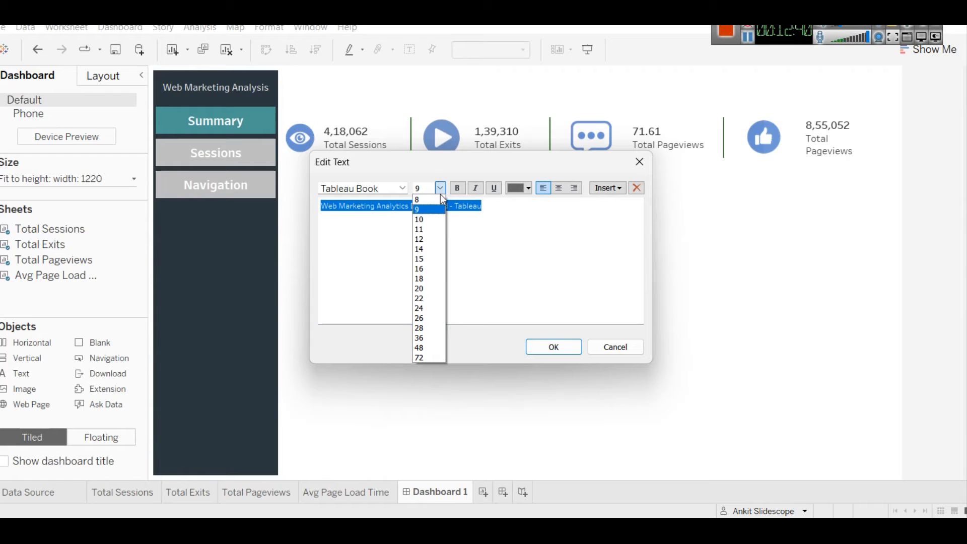
left_click(431, 249)
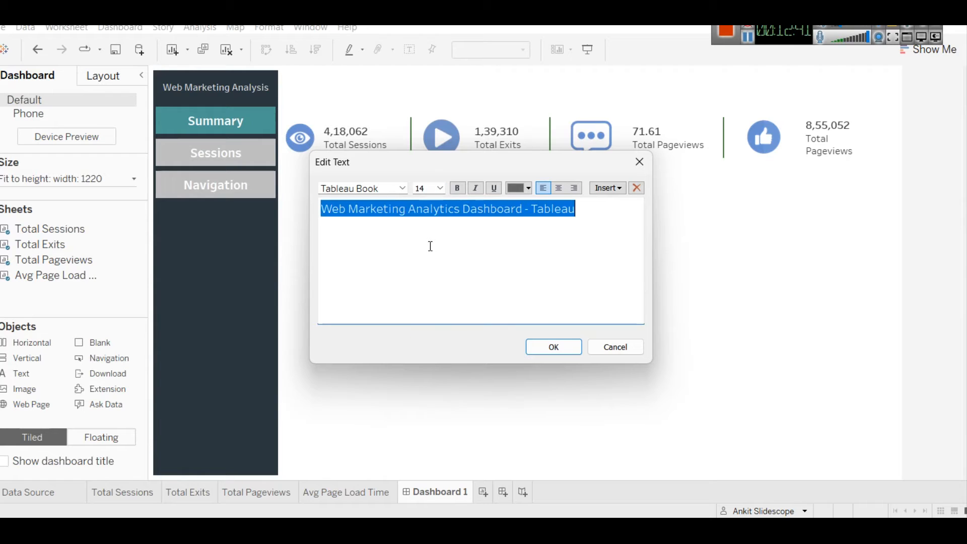
left_click(456, 189)
left_click(531, 238)
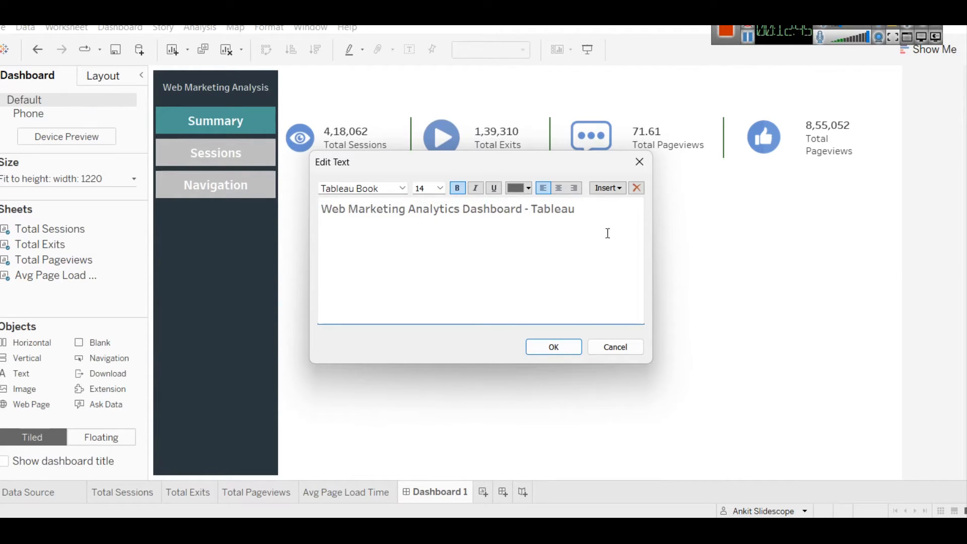
key("ctrl+a")
left_click(528, 188)
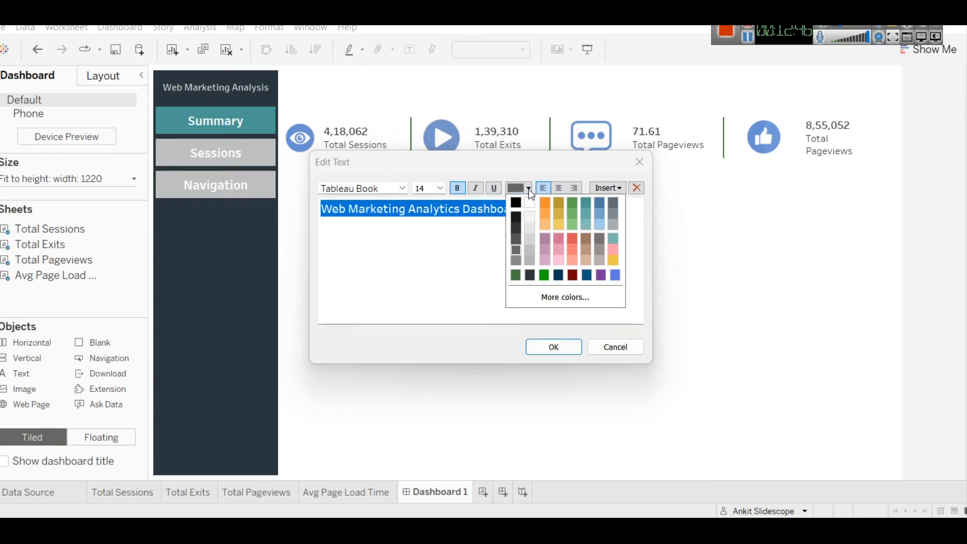
left_click(529, 225)
left_click(565, 350)
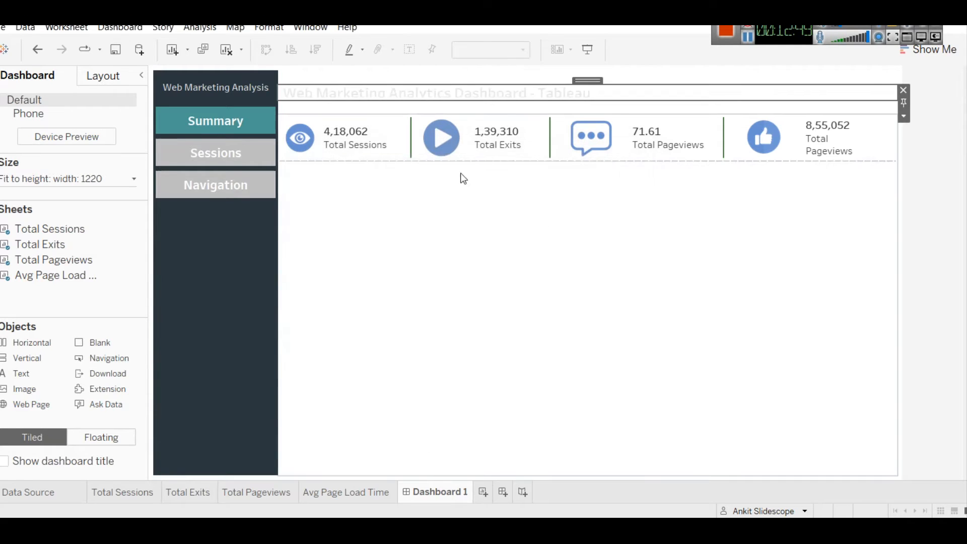
- Remove the two blank objects above and below the title text in the header container
left_click(552, 76)
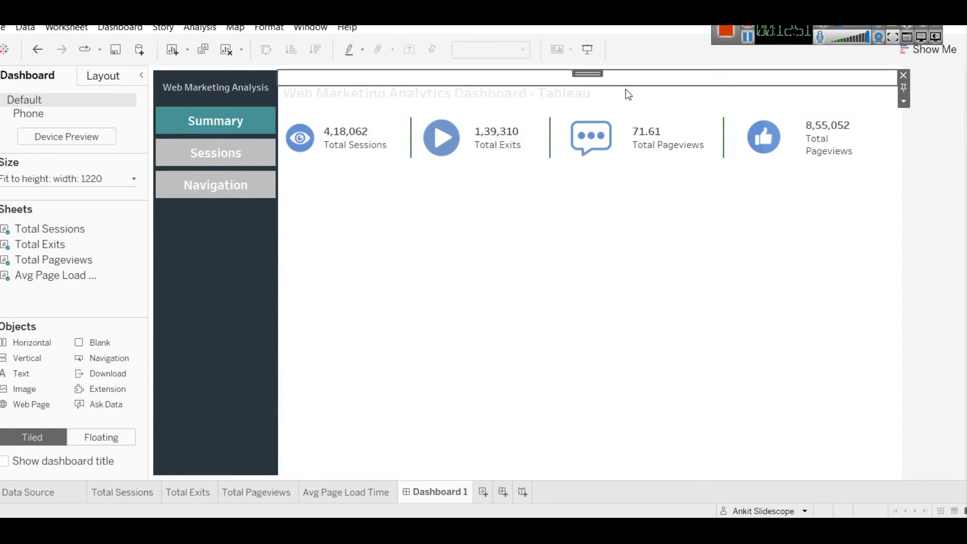
left_click(903, 75)
left_click(598, 76)
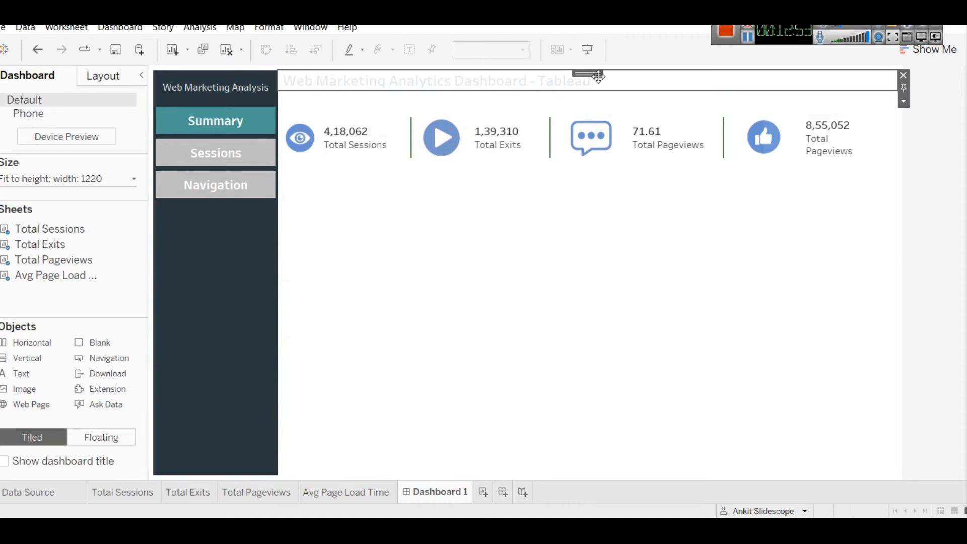
left_click(596, 101)
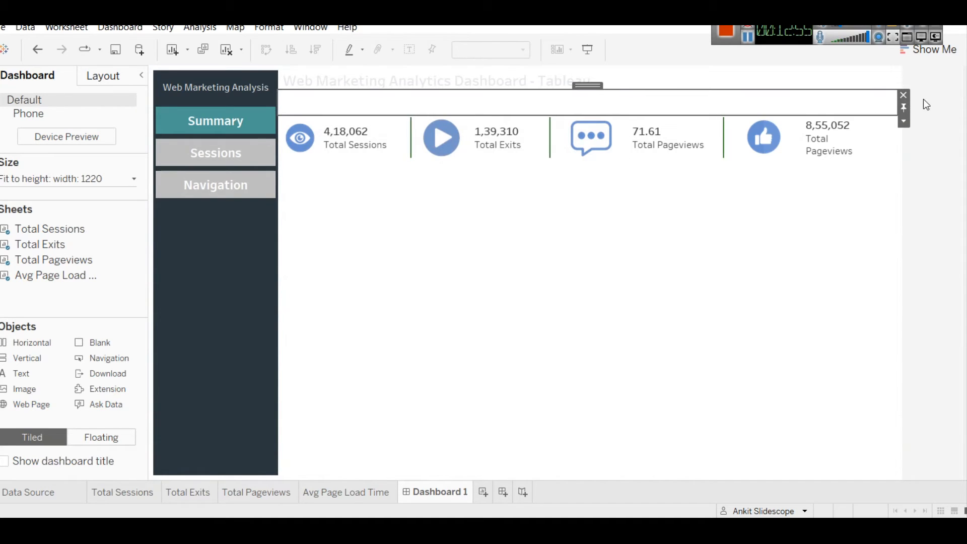
left_click(903, 95)
left_click(727, 111)
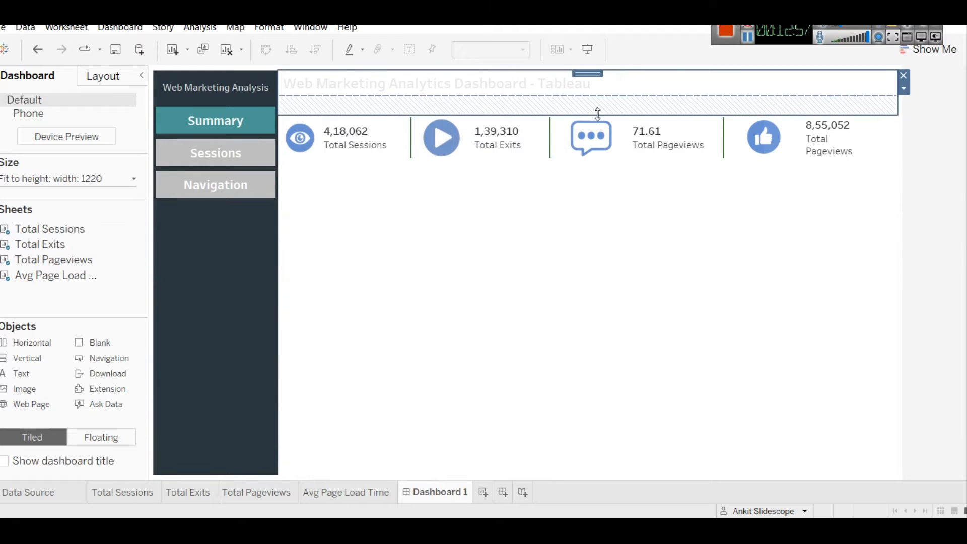
- Shrink the header container so the KPI row sits directly beneath the dashboard title
left_click_drag(582, 113, 572, 94)
left_click(572, 105)
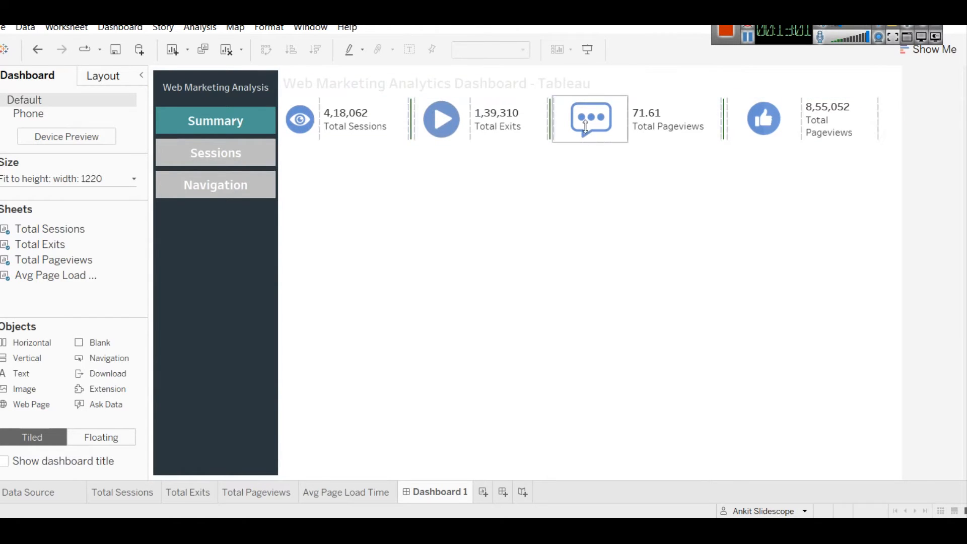
left_click(584, 170)
- Give the dashboard title text object a dark slate background that matches the navigation sidebar
left_click(572, 82)
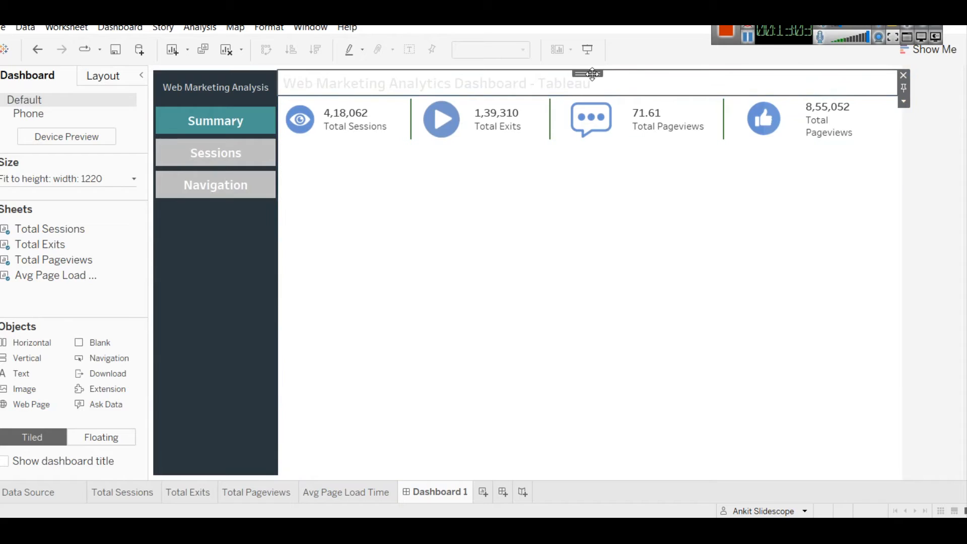
left_click(103, 76)
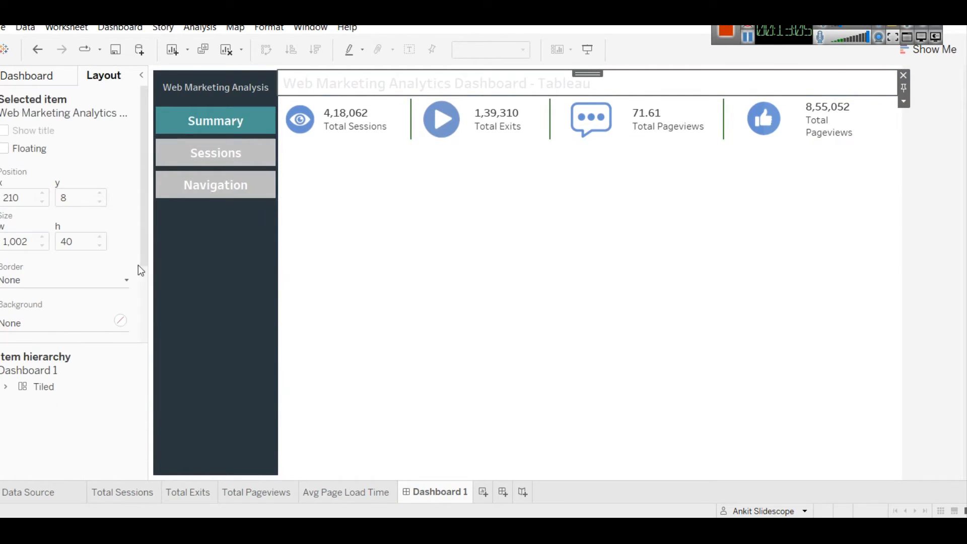
left_click(122, 325)
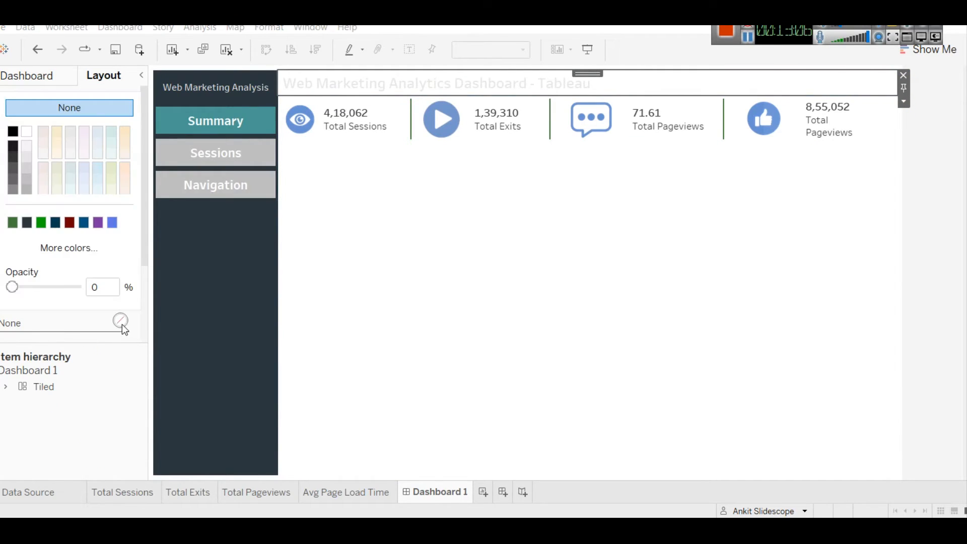
left_click(56, 223)
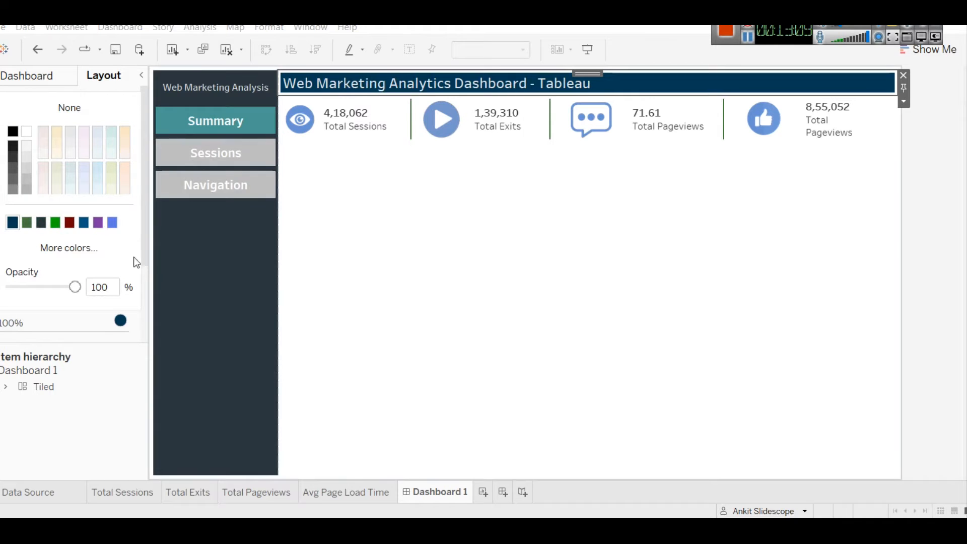
left_click(41, 223)
left_click(448, 219)
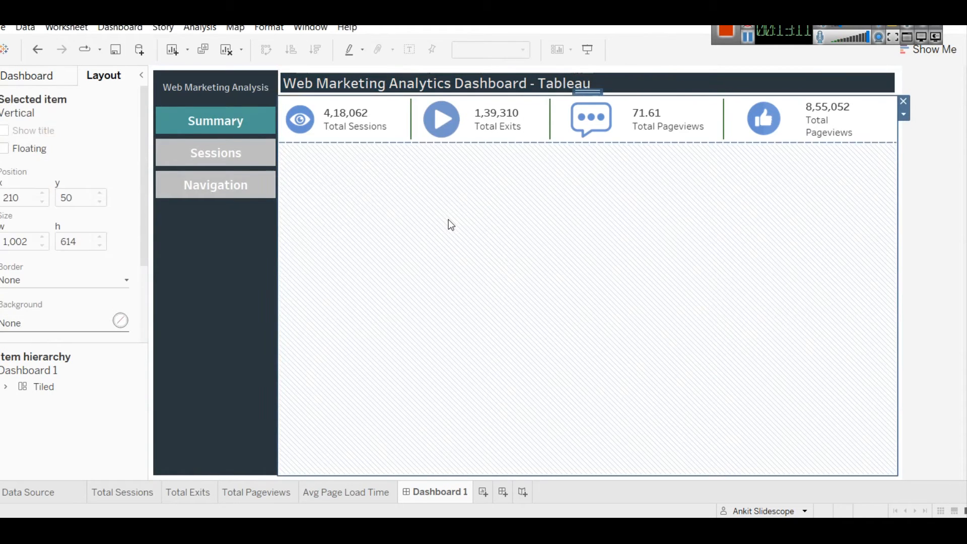
left_click(506, 82)
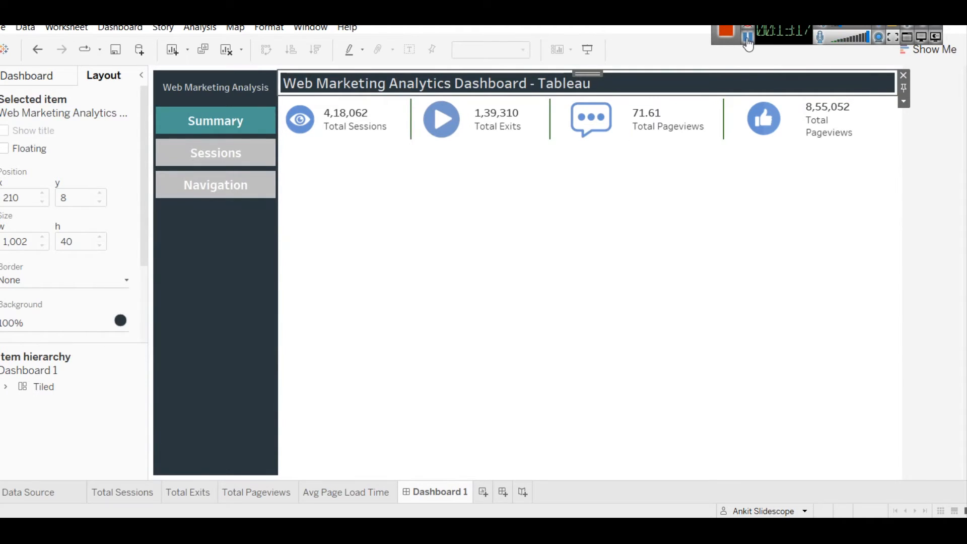
left_click(704, 175)
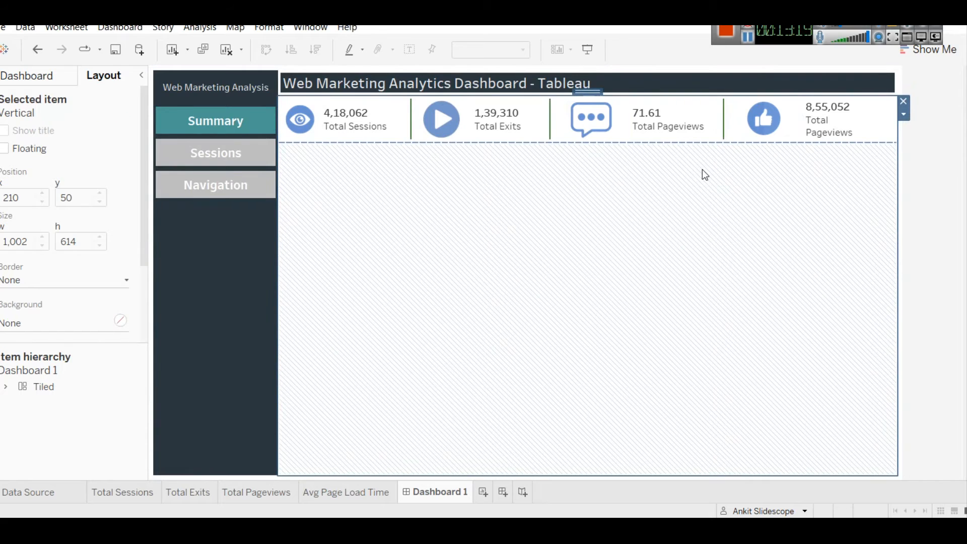
left_click(918, 228)
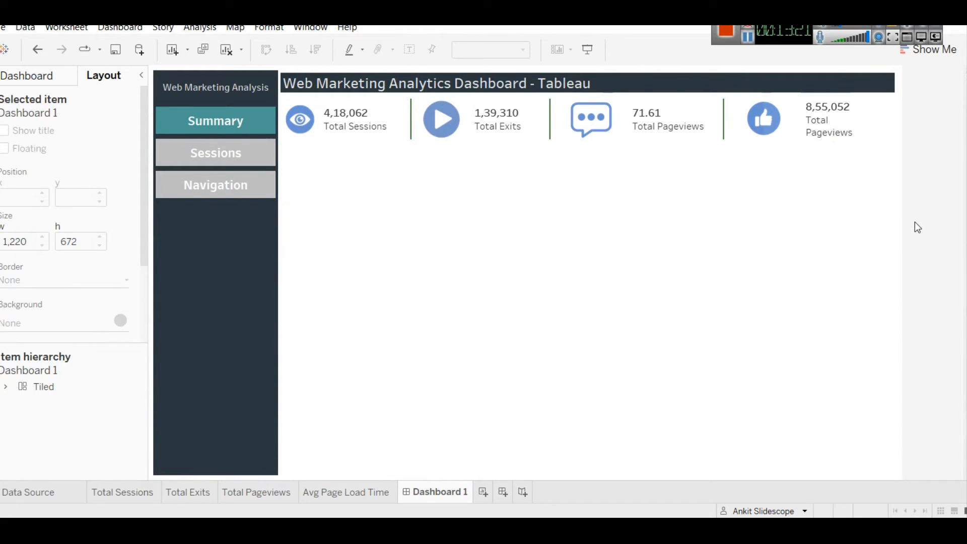
left_click(126, 493)
left_click(186, 493)
left_click(248, 491)
left_click(333, 495)
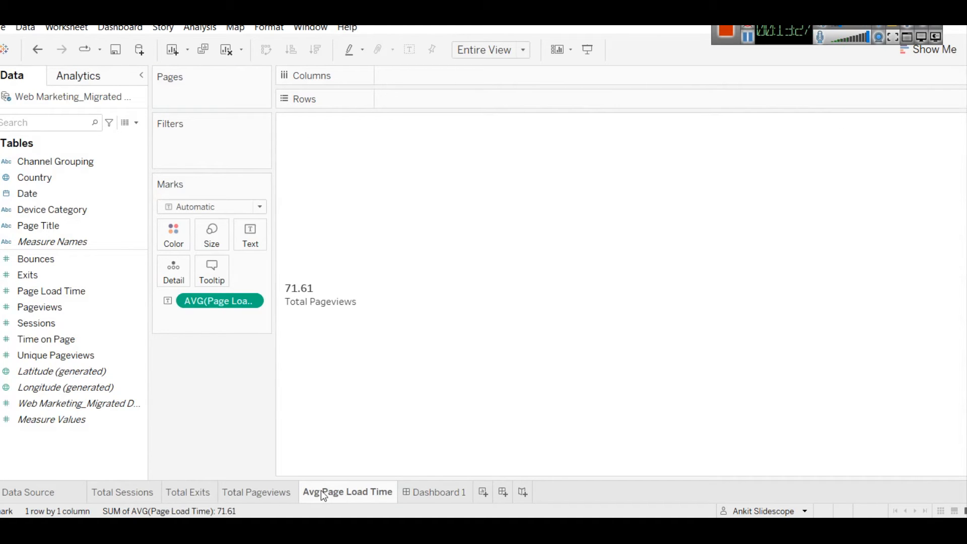
- Create a worksheet placed before Dashboard 1 and plot the sum of Sessions against the continuous day of Date
left_click(479, 491)
left_click_drag(482, 494, 395, 490)
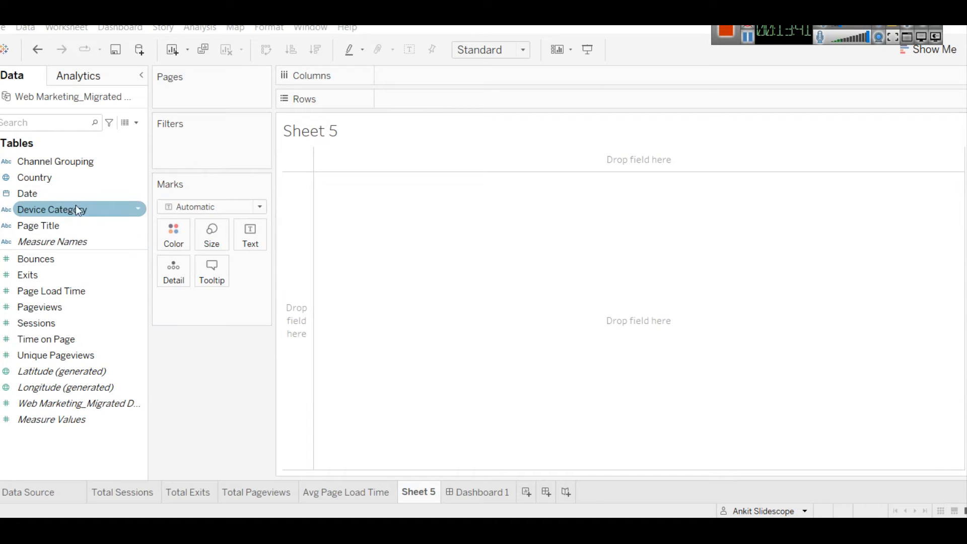
left_click_drag(67, 192, 416, 77)
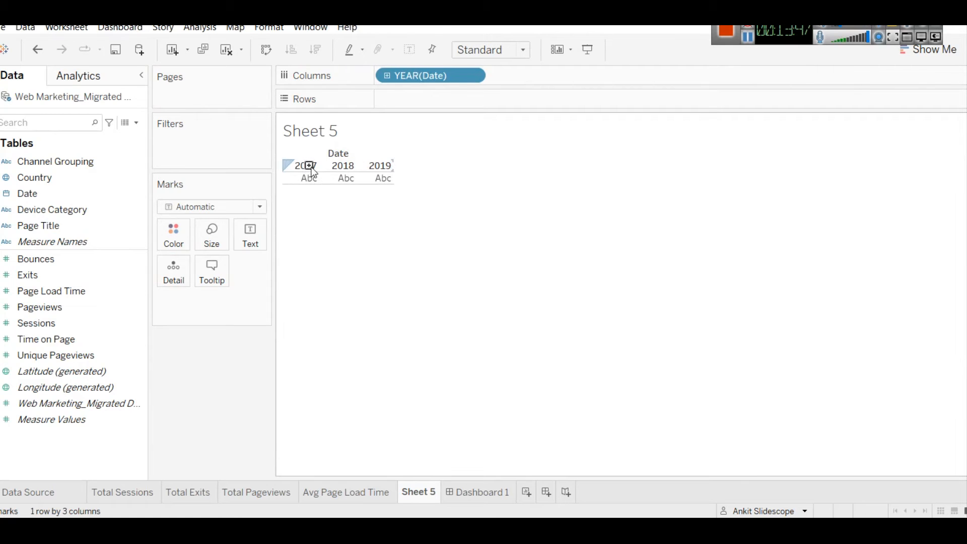
left_click(470, 77)
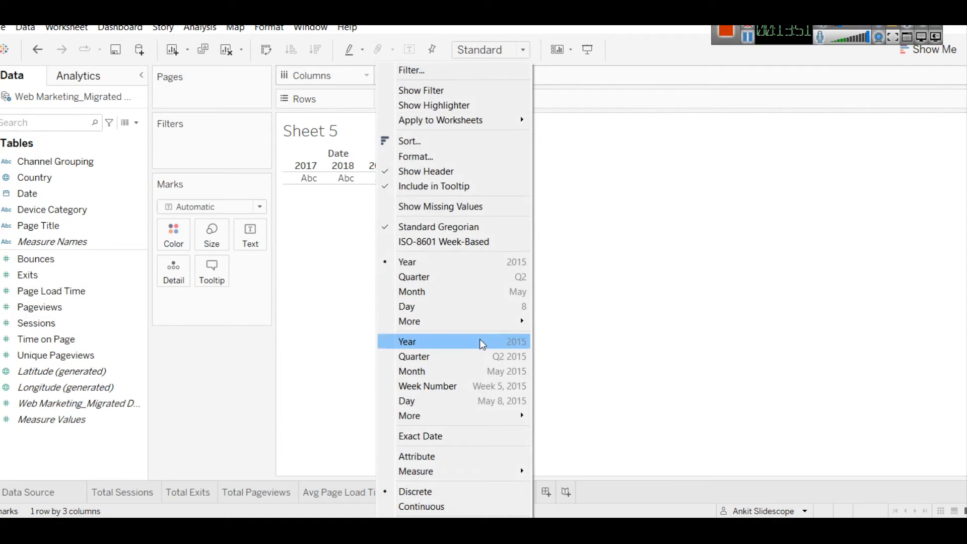
left_click(476, 401)
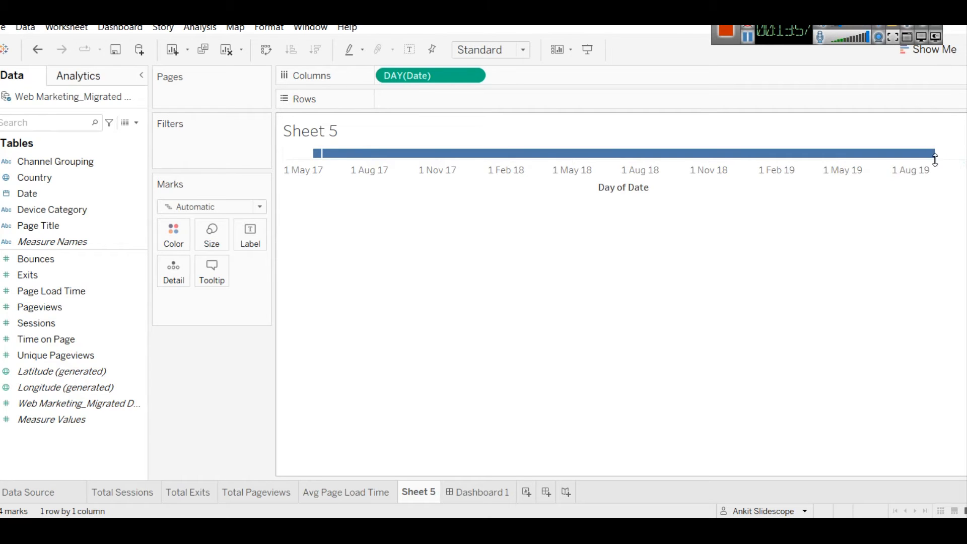
left_click_drag(36, 323, 449, 97)
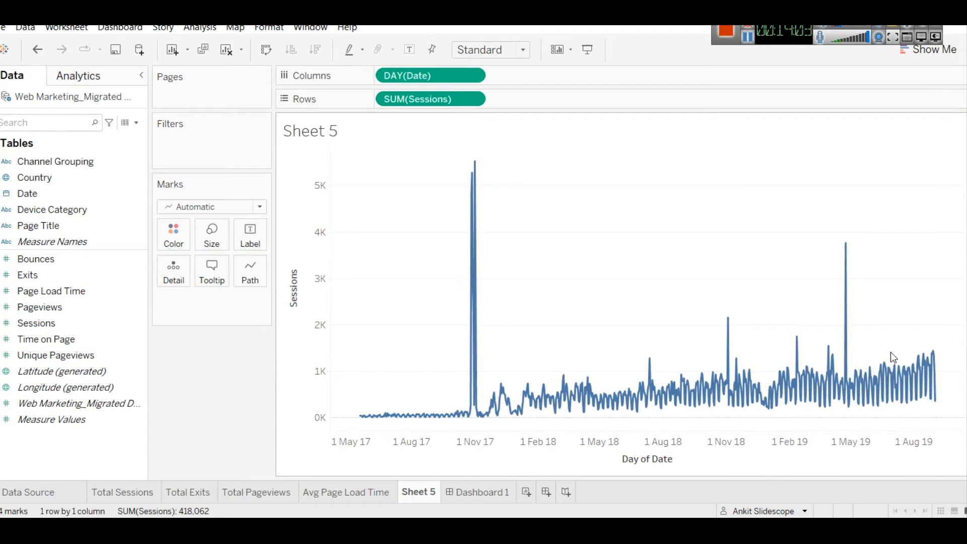
- Fit the sessions chart to Entire View and change its mark type to Bar
left_click(523, 50)
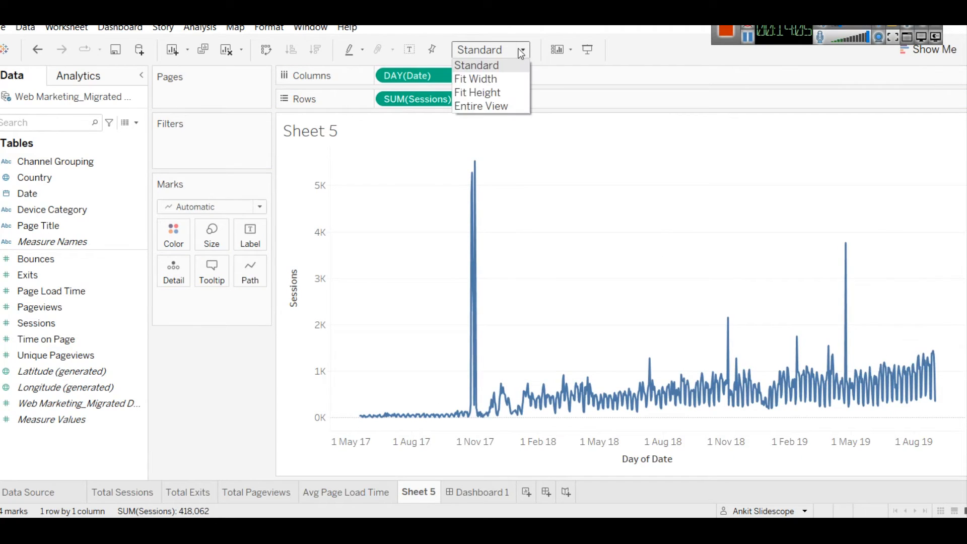
left_click(501, 107)
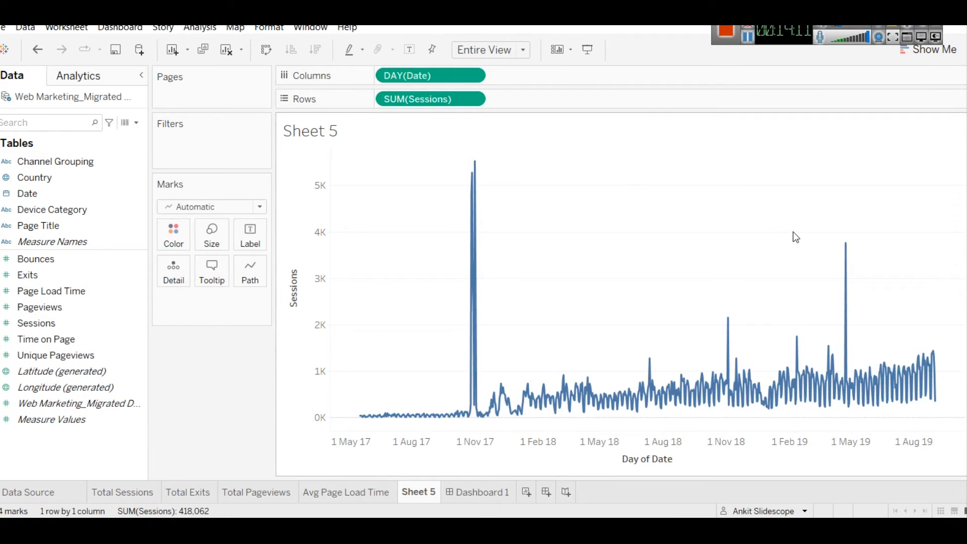
left_click(260, 207)
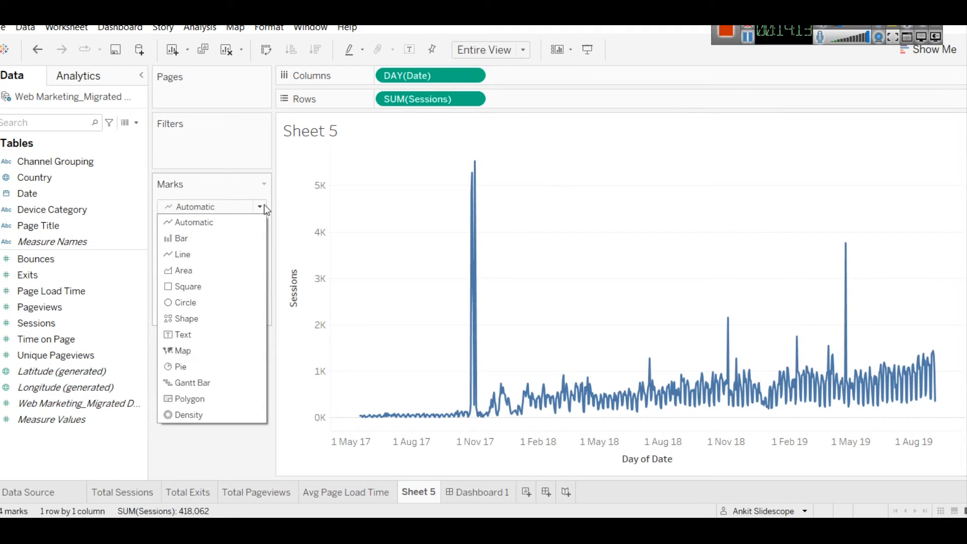
left_click(237, 238)
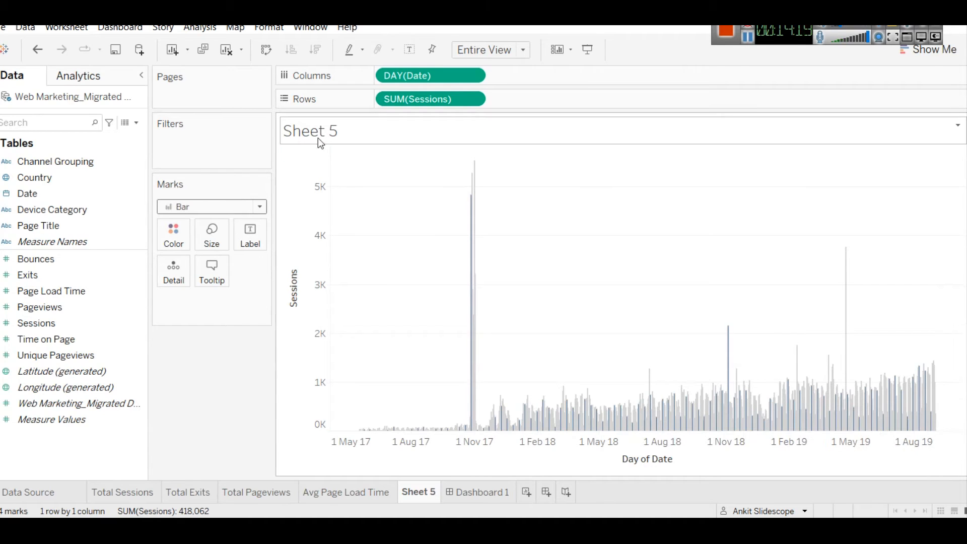
- Rename the Sheet 5 worksheet as Sessions by Date
right_click(419, 497)
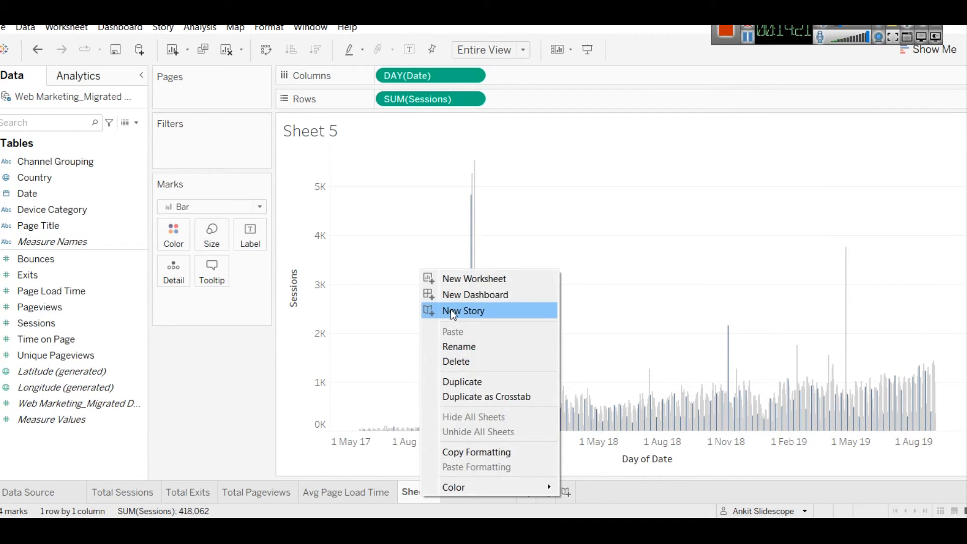
left_click(459, 347)
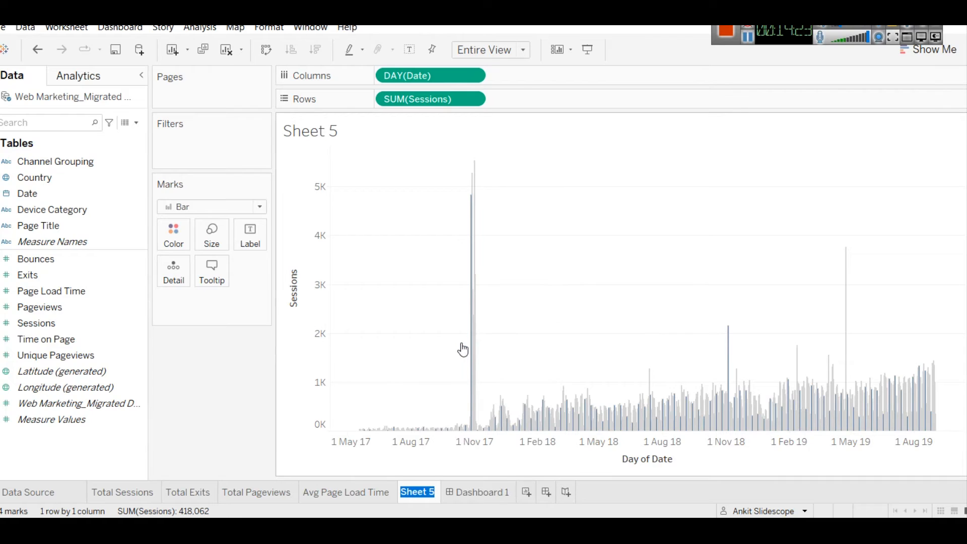
type("Sessions o")
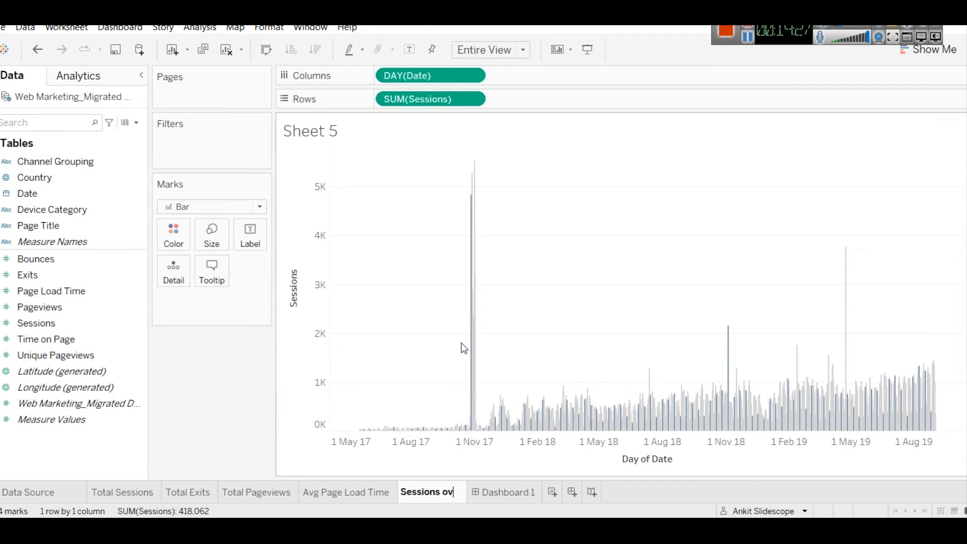
key("BackSpace")
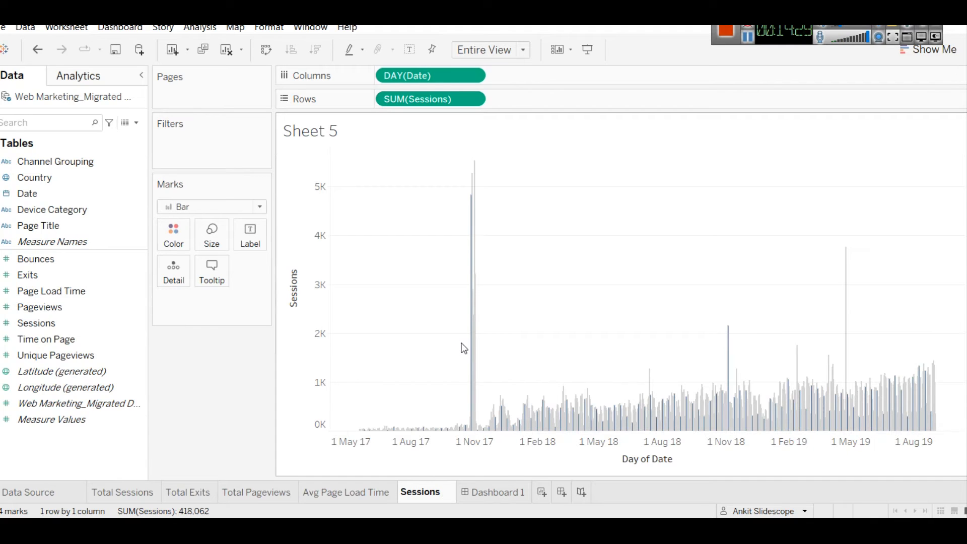
type("by Date")
key("Return")
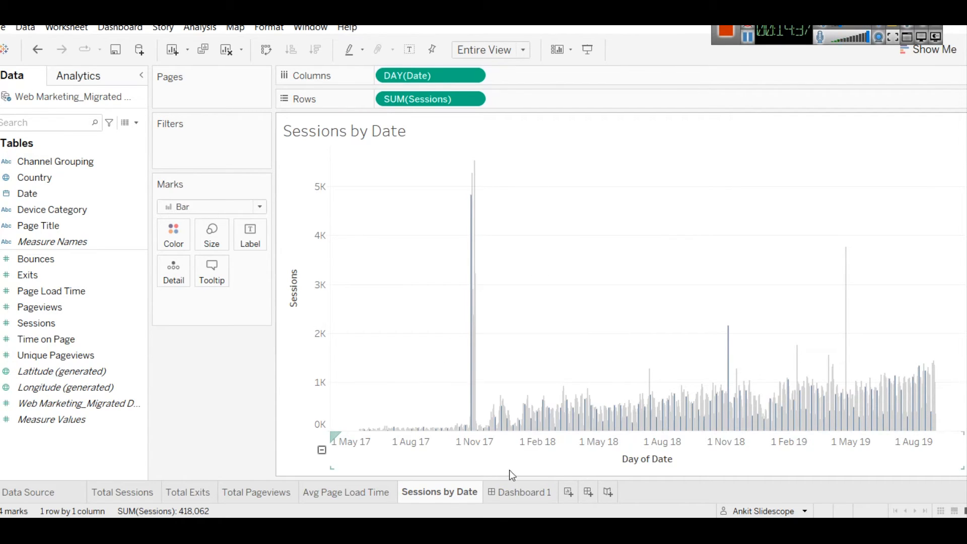
- Place the Sessions by Date sheet in Dashboard 1's KPI row just after Total Sessions and hide its title
left_click(512, 488)
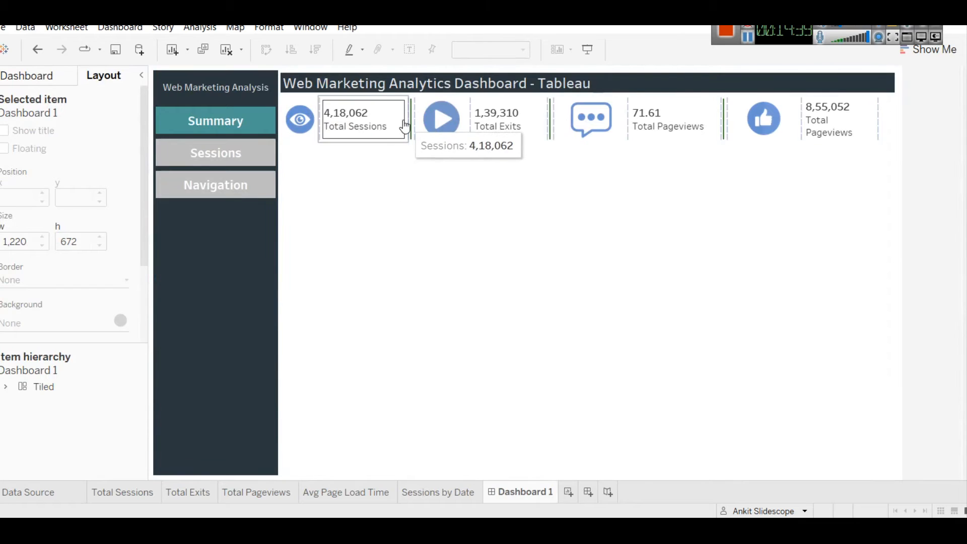
left_click(46, 73)
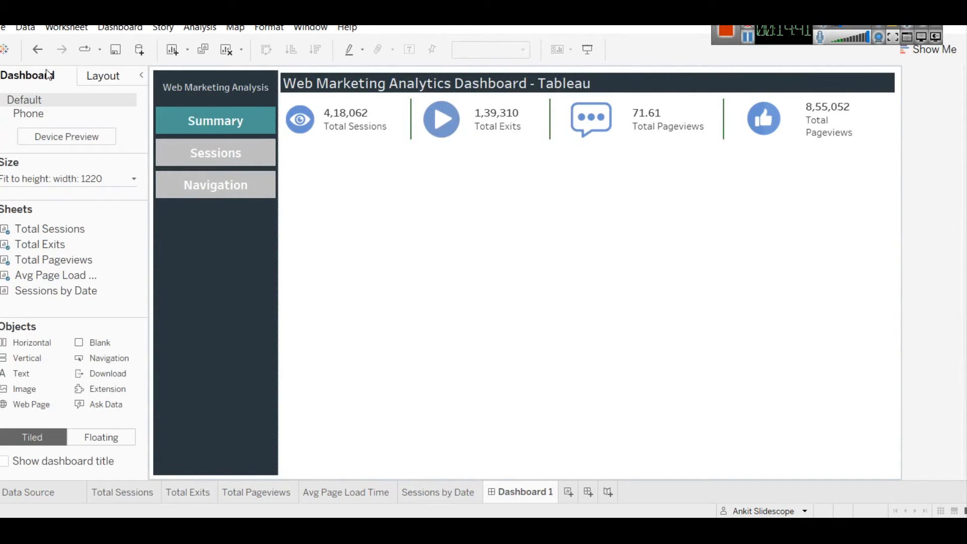
left_click_drag(55, 291, 416, 117)
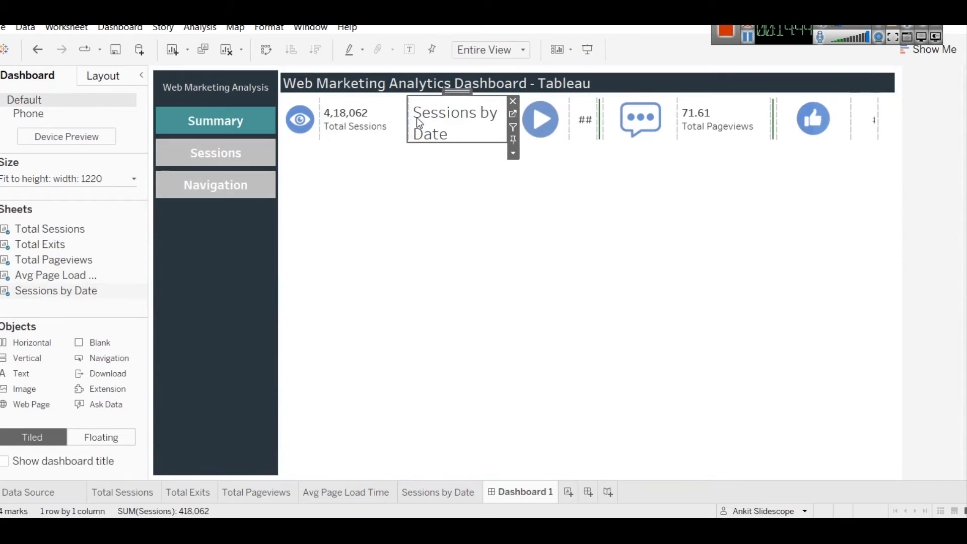
right_click(451, 108)
left_click(485, 146)
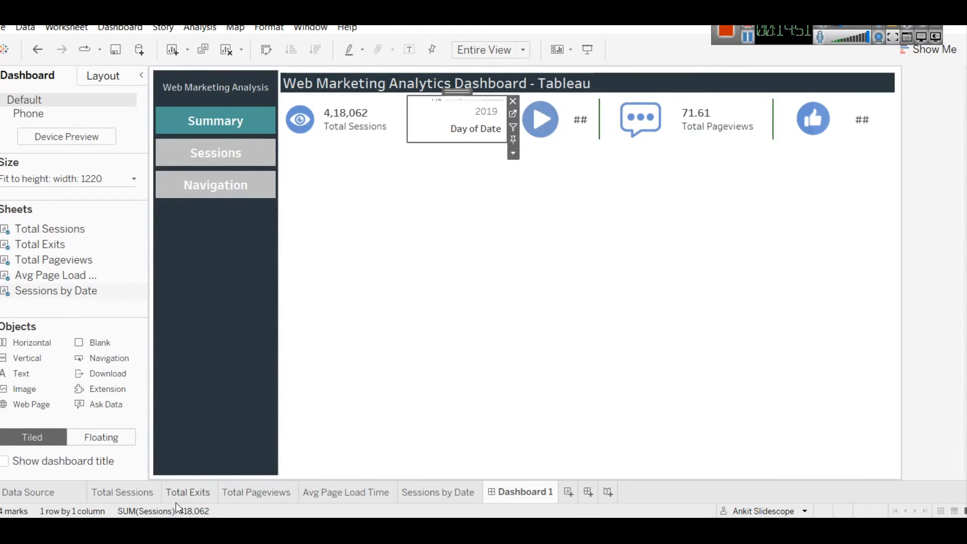
- Hide the date and Sessions axis headers on the Sessions by Date worksheet
left_click(404, 487)
right_click(662, 458)
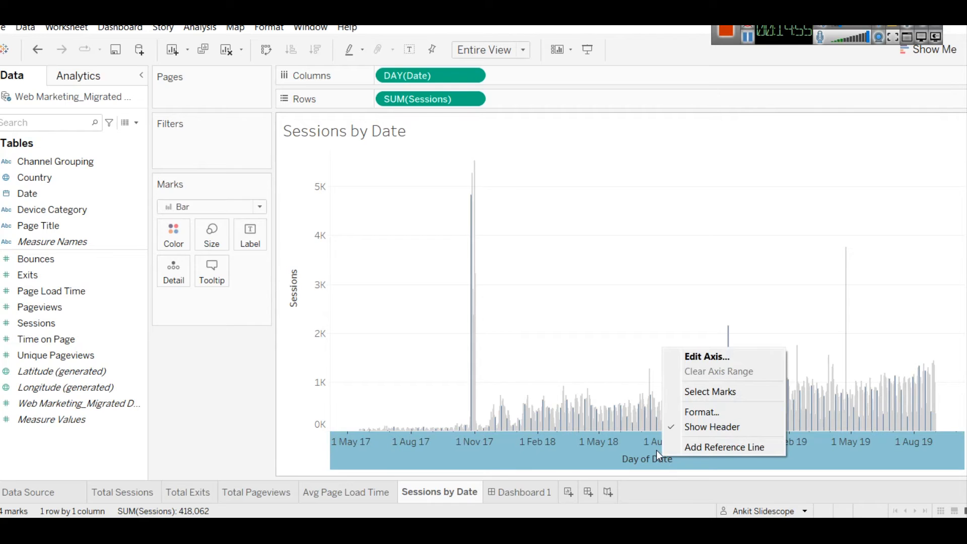
left_click(747, 38)
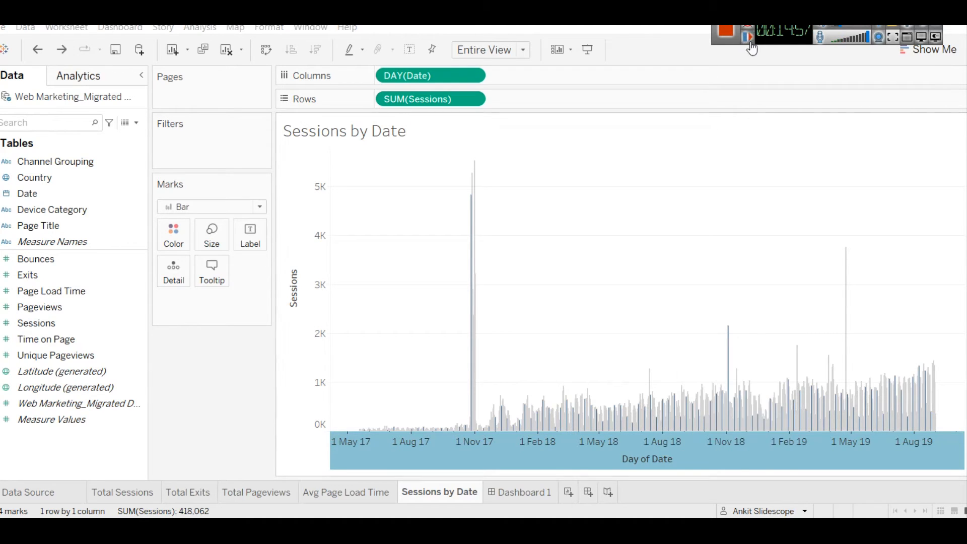
right_click(618, 458)
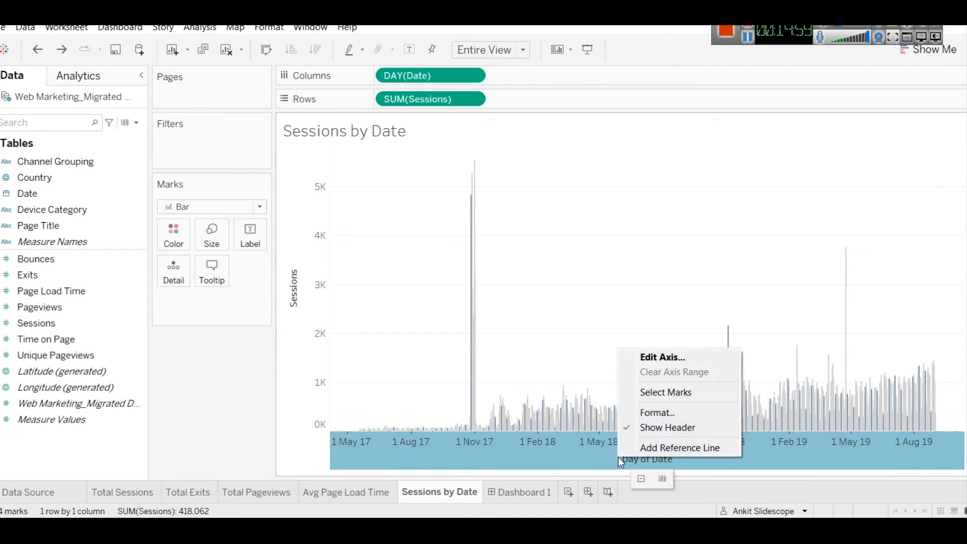
left_click(666, 425)
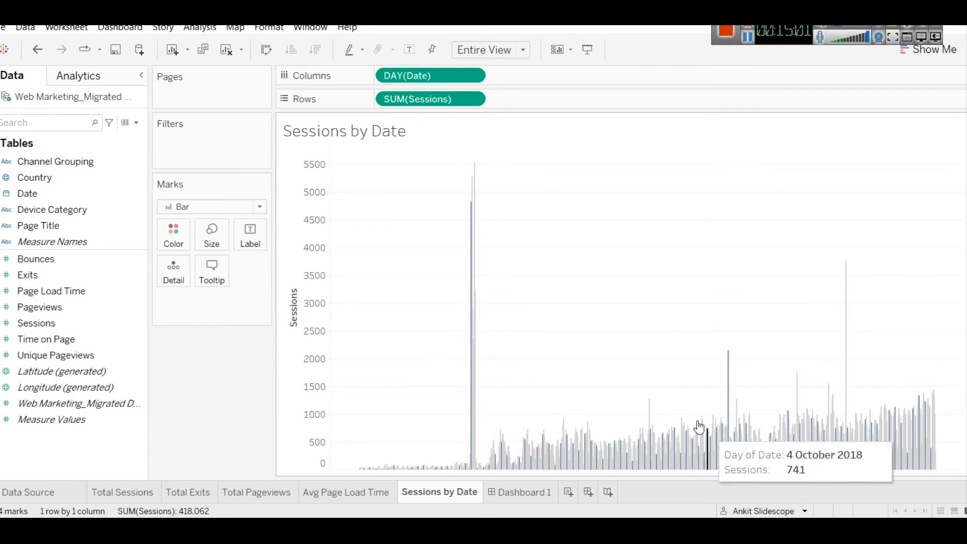
right_click(288, 278)
left_click(286, 258)
right_click(285, 258)
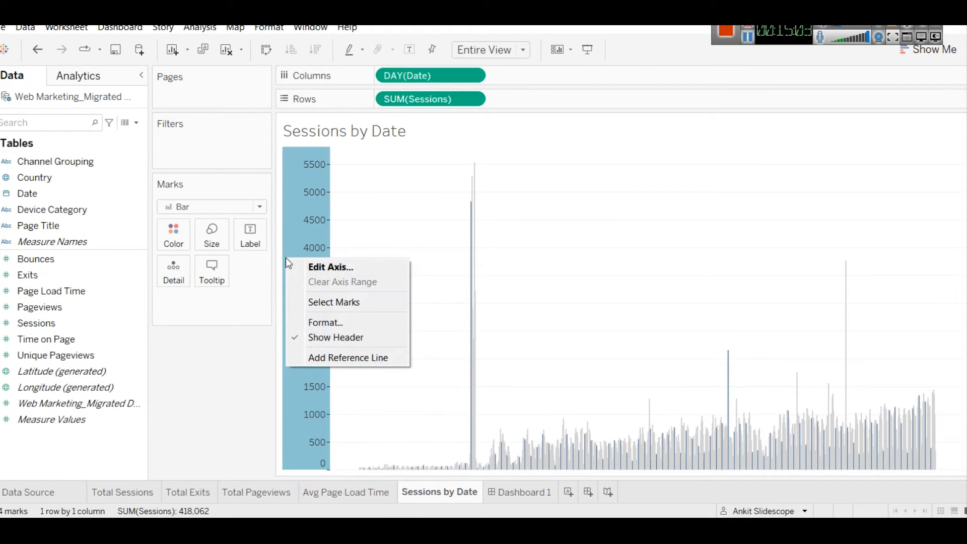
left_click(315, 333)
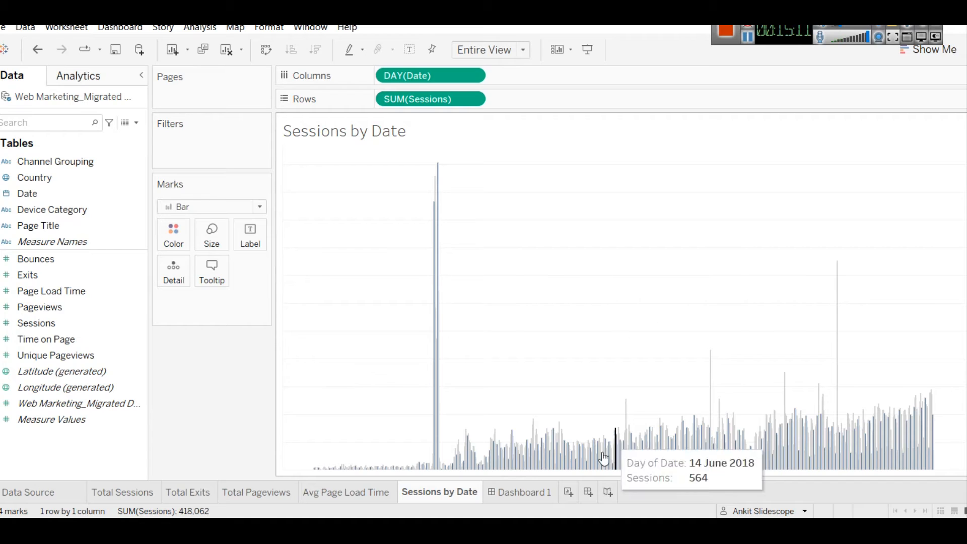
- Widen the sessions chart on Dashboard 1 slightly towards the Total Sessions KPI
left_click(530, 493)
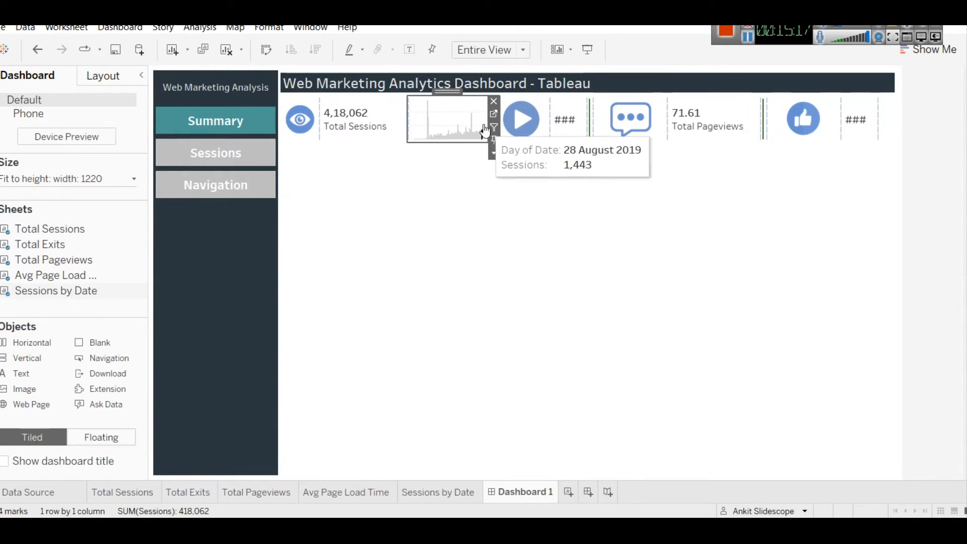
mouse_move(407, 117)
left_mouse_down()
mouse_move(389, 118)
mouse_move(404, 121)
left_mouse_up()
left_click(412, 162)
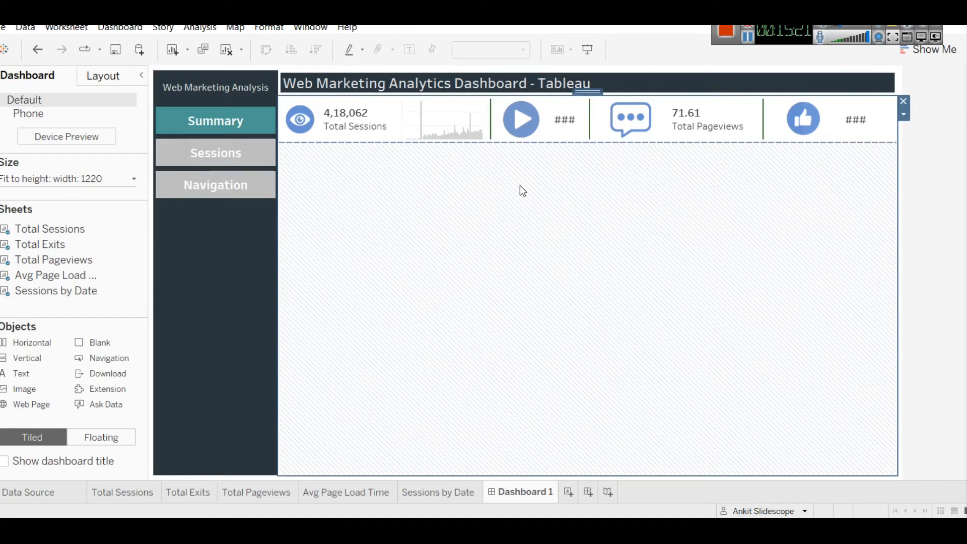
- Try to shift the green dividers on both sides of Total Exits, set the first one's width to 1 pixel, and undo the second shift
left_click_drag(492, 126, 486, 125)
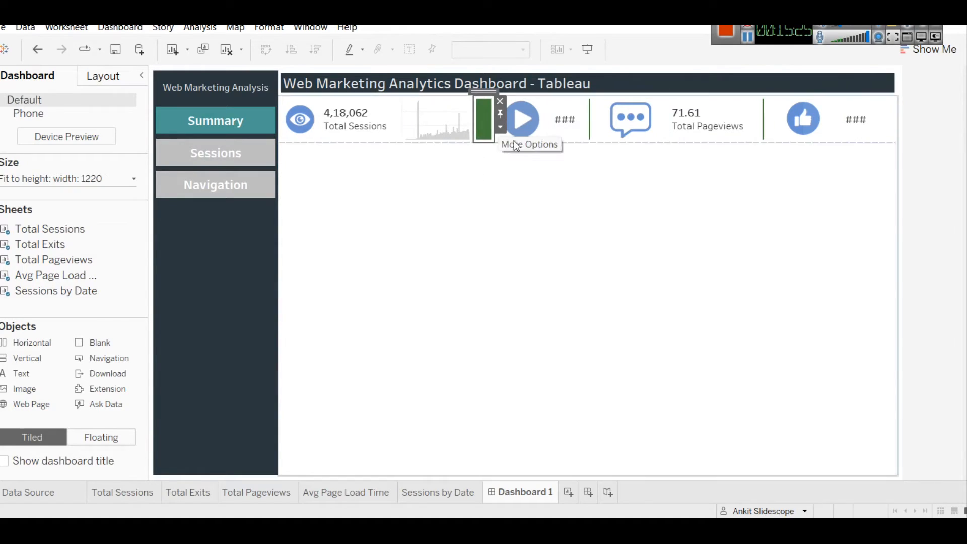
left_click(500, 127)
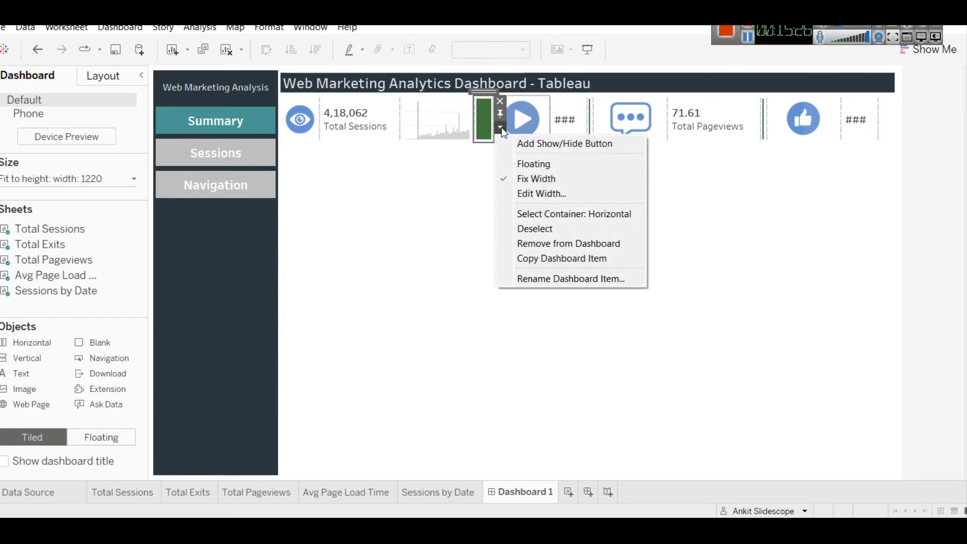
left_click(542, 191)
type("1")
left_click(502, 279)
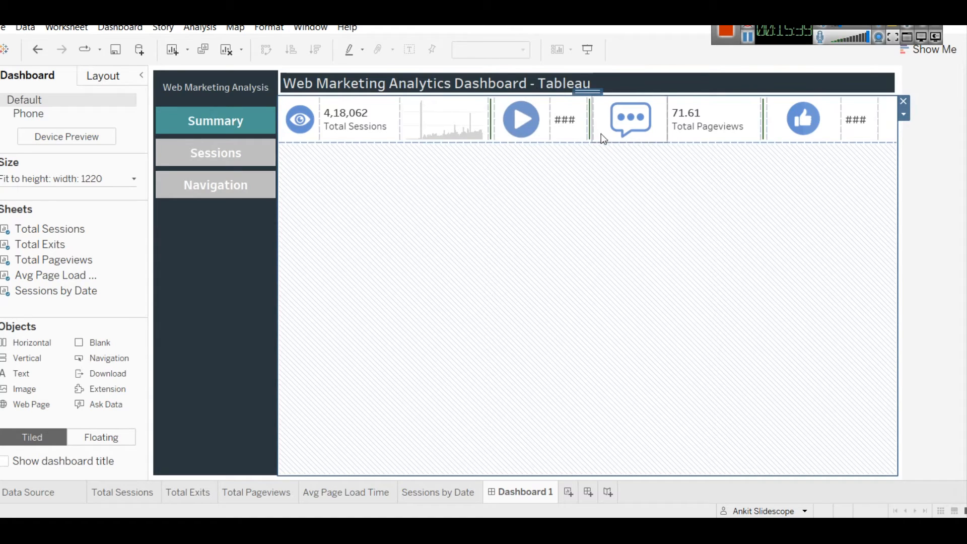
left_click_drag(593, 116, 606, 118)
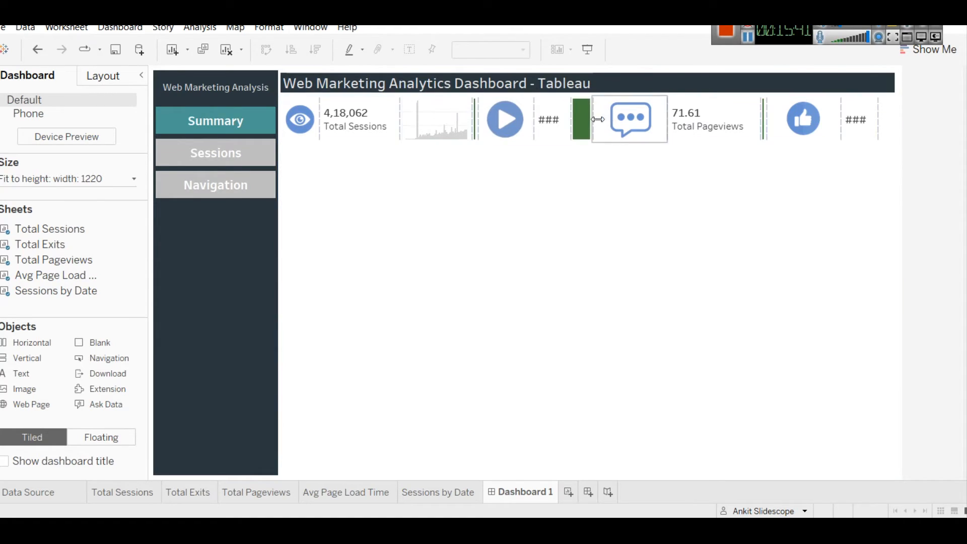
key("ctrl+z")
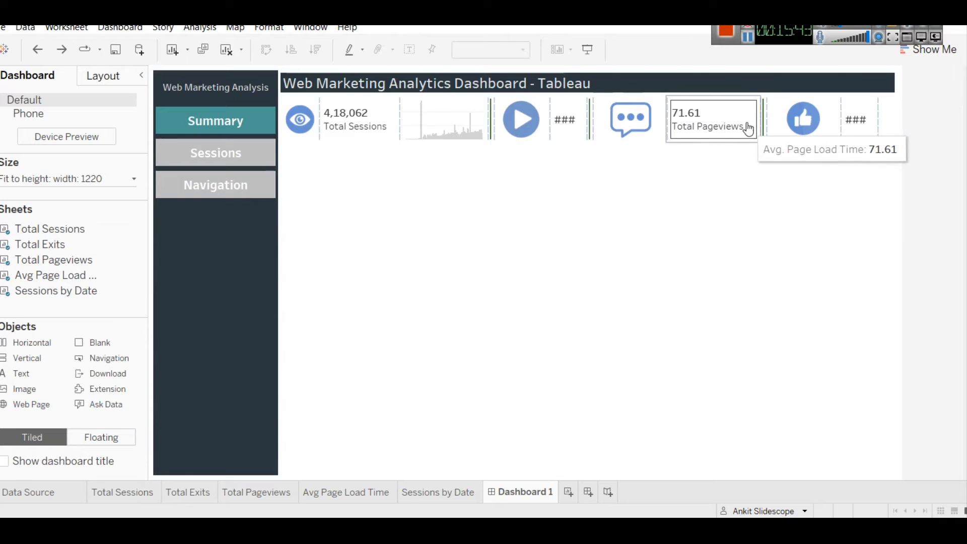
- Narrow the thumbs-up icon and the average page load time KPI in the KPI row
left_click(859, 120)
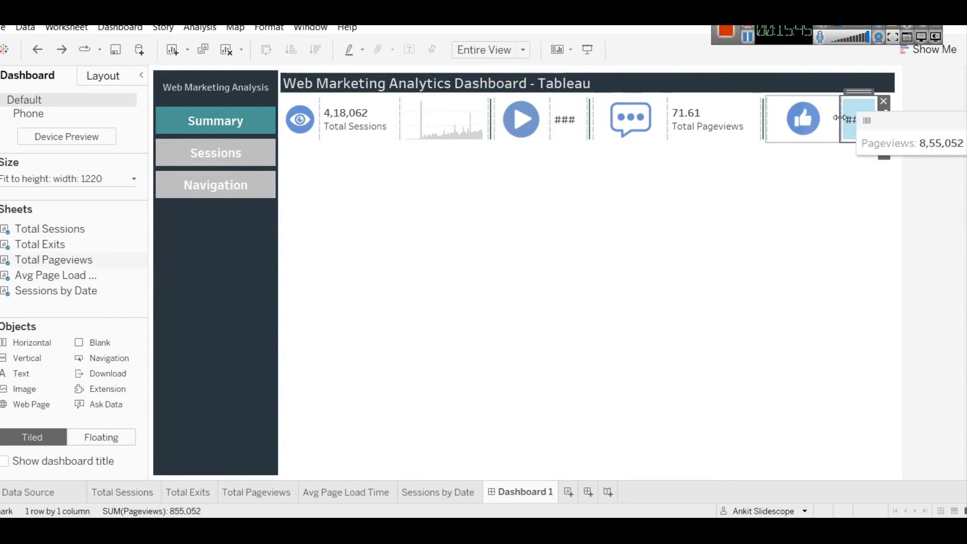
left_click(832, 115)
left_click_drag(838, 115, 822, 114)
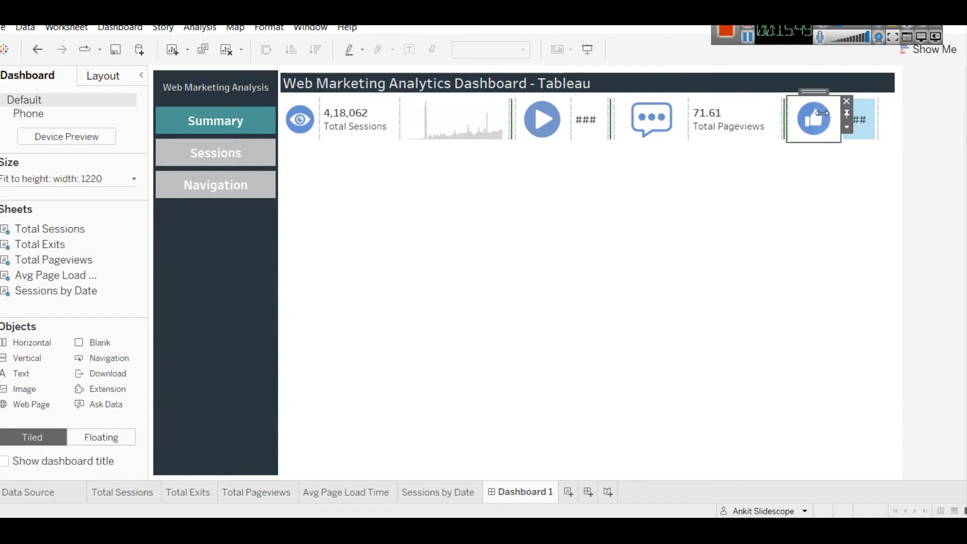
left_click_drag(782, 123, 764, 126)
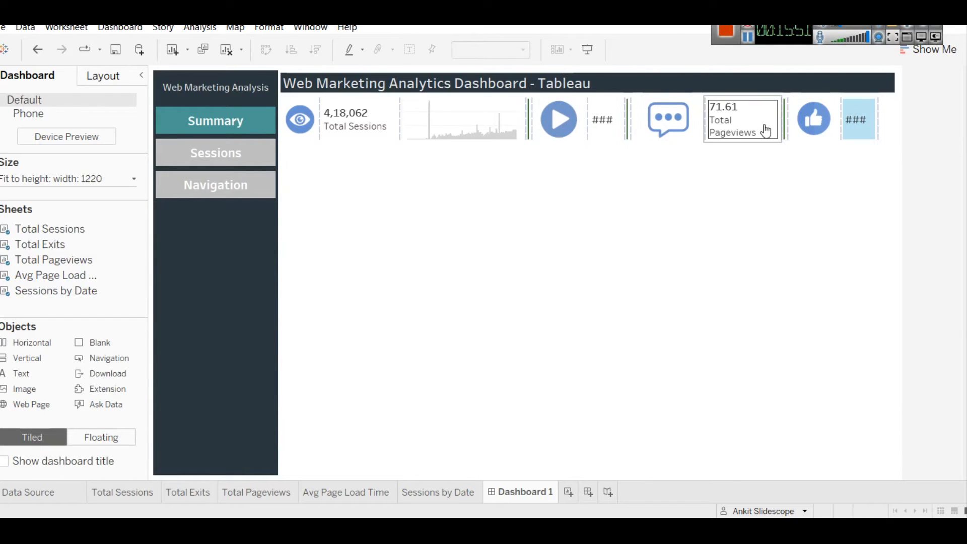
- Narrow the sessions chart in the KPI row and shift it closer to Total Sessions, leaving room for the other KPI values
left_click(398, 122)
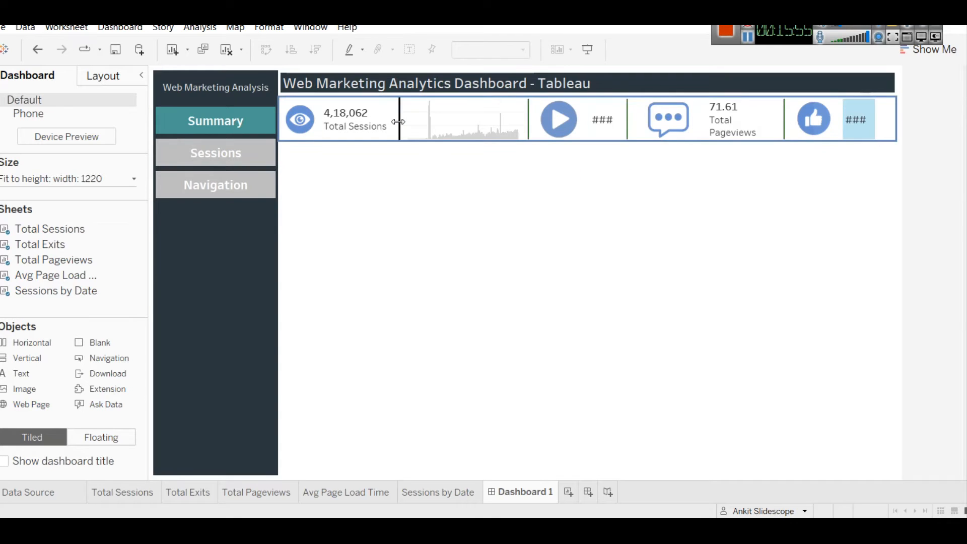
left_click_drag(525, 107, 483, 105)
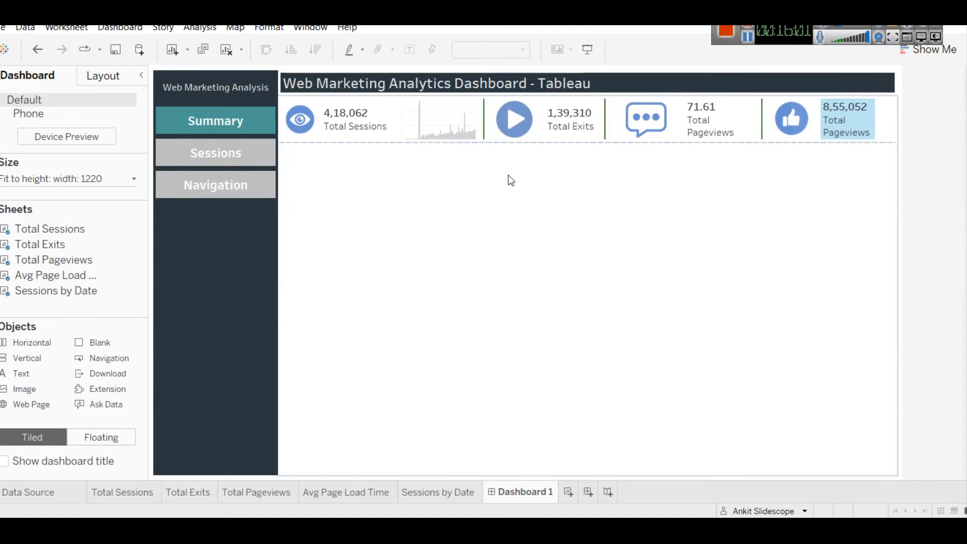
left_click_drag(481, 117, 471, 115)
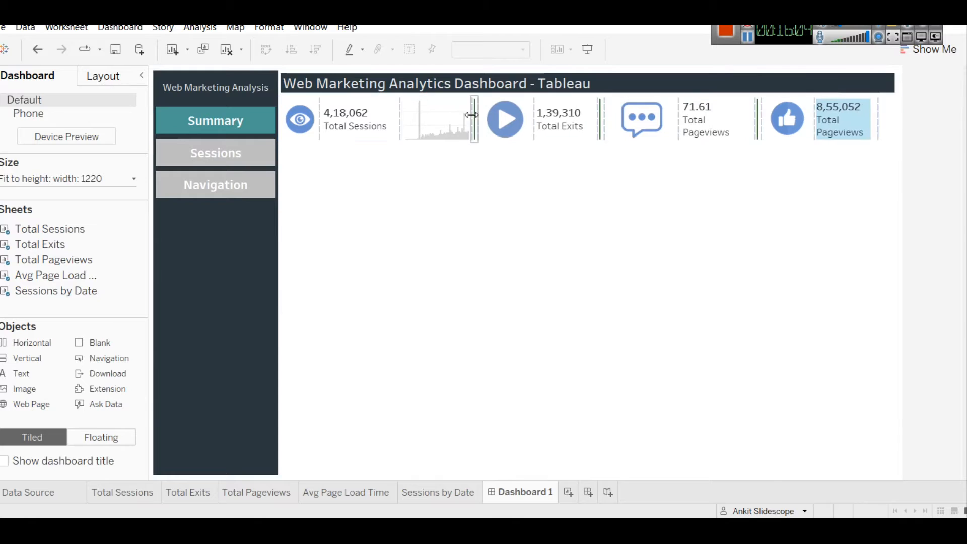
left_click(396, 115)
left_click_drag(392, 114, 389, 114)
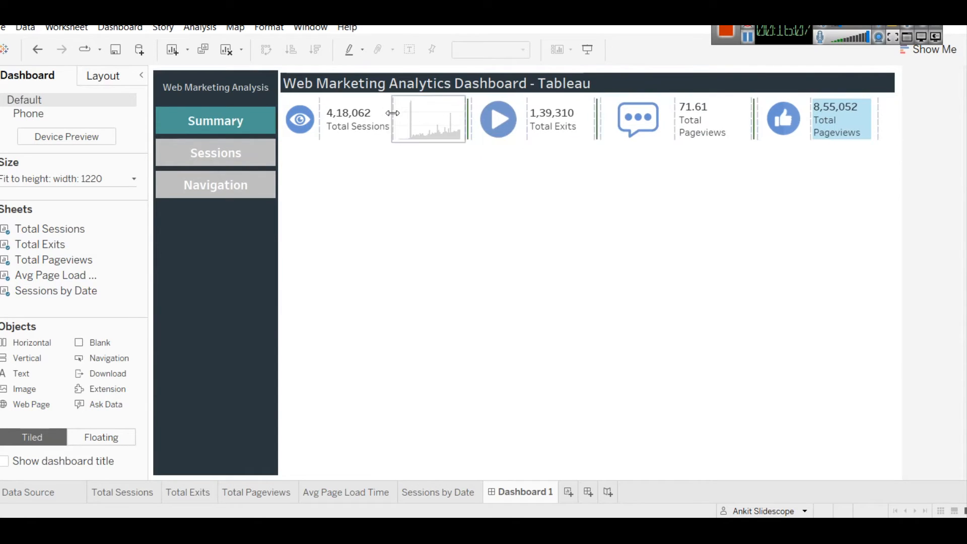
left_click(473, 187)
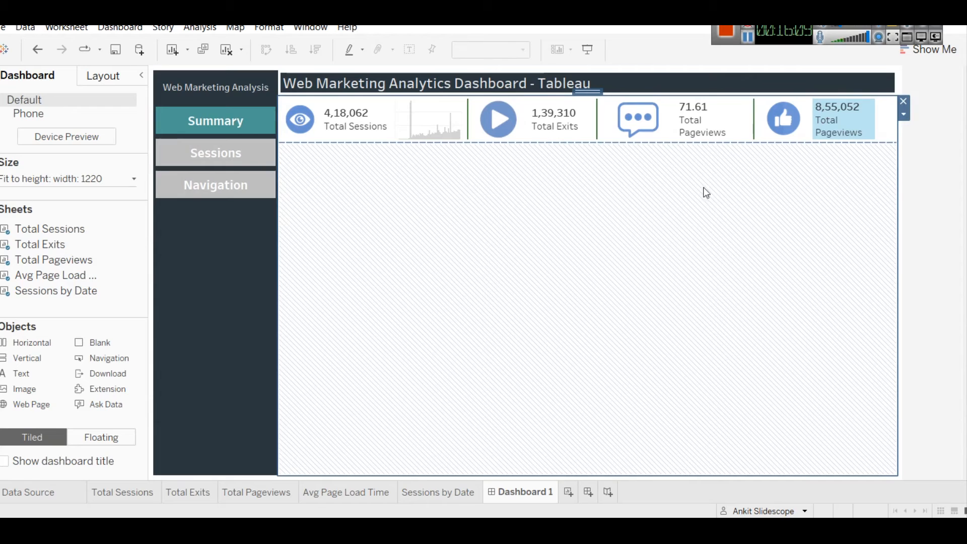
- Remove the blank object at the end of the KPI row
left_click(923, 174)
left_click(882, 130)
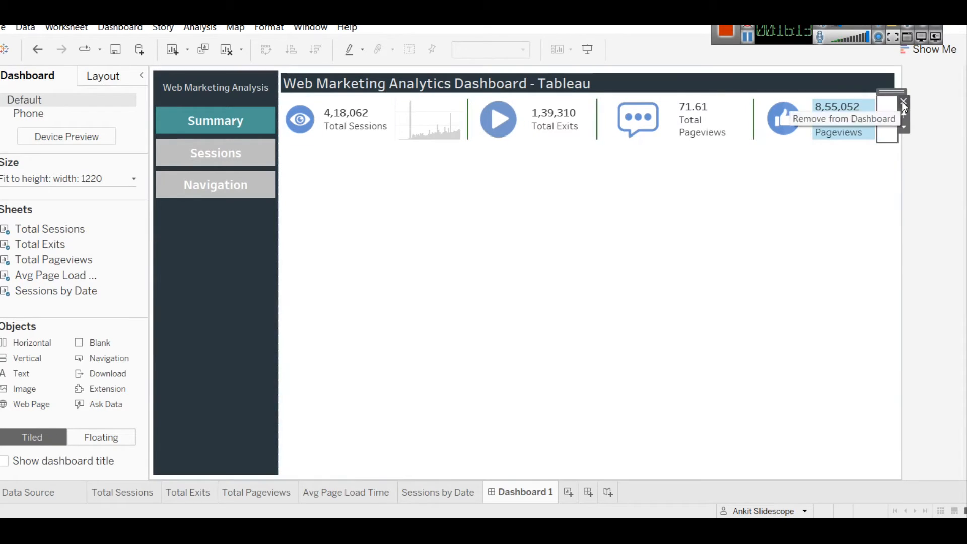
left_click(902, 101)
- Set the widths of the speech-bubble and thumbs-up icons in the KPI row to 50 pixels each
left_click(885, 143)
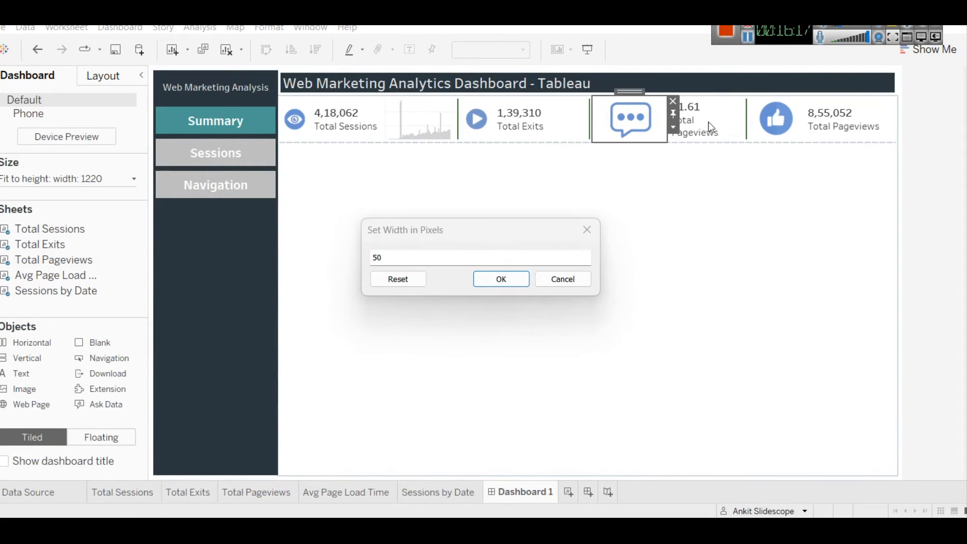
left_click(496, 282)
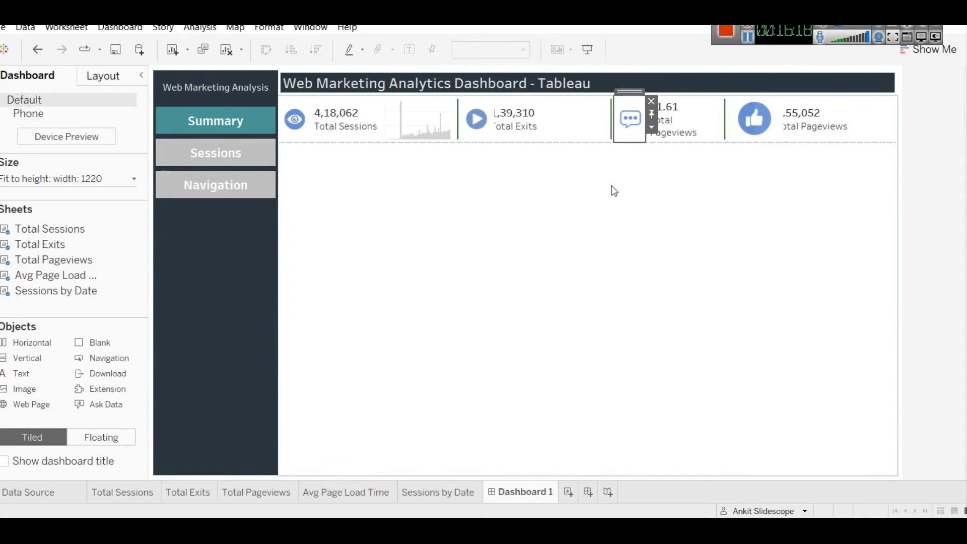
right_click(746, 119)
left_click(750, 223)
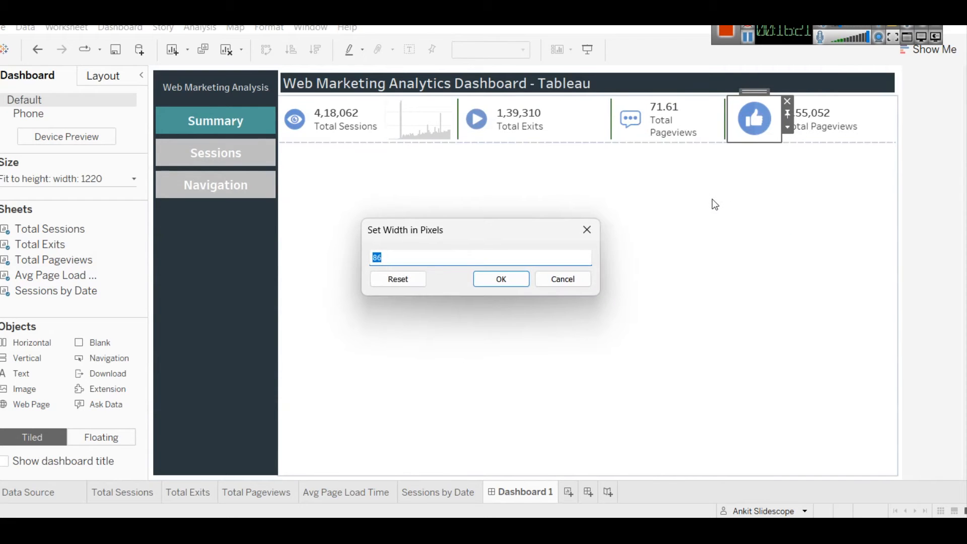
type("50")
left_click(503, 273)
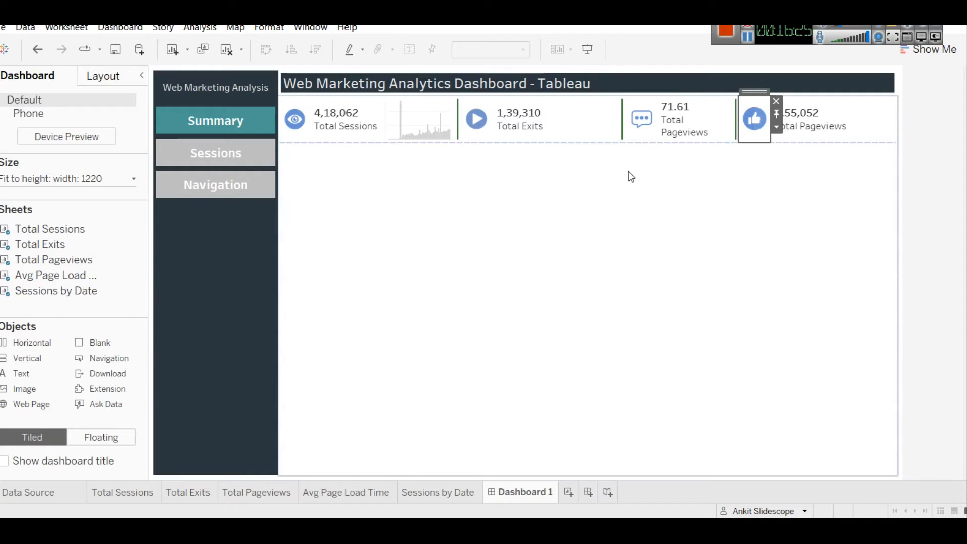
- Widen the speech-bubble KPI value by moving its boundary toward the thumbs-up icon so the label fits on one line
left_click(940, 169)
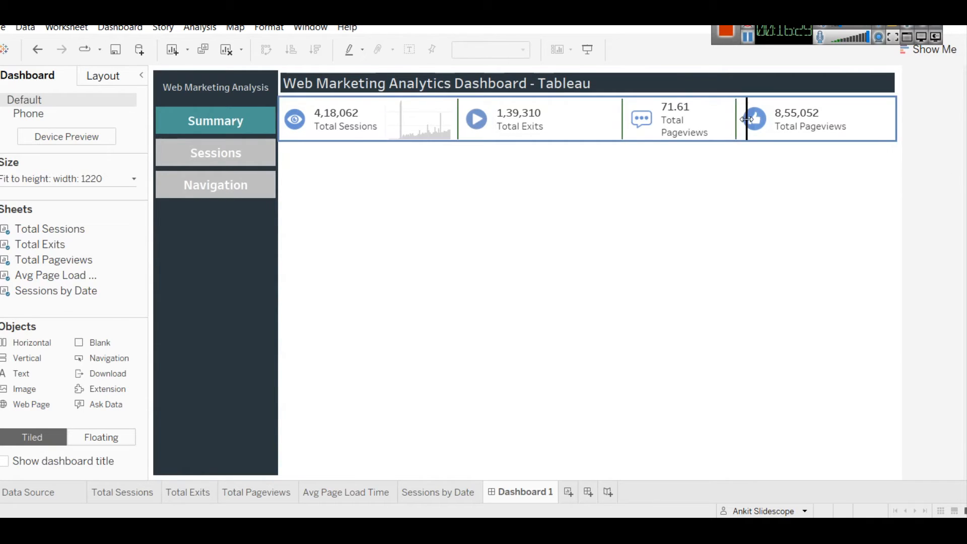
left_click_drag(736, 120, 747, 120)
mouse_move(567, 144)
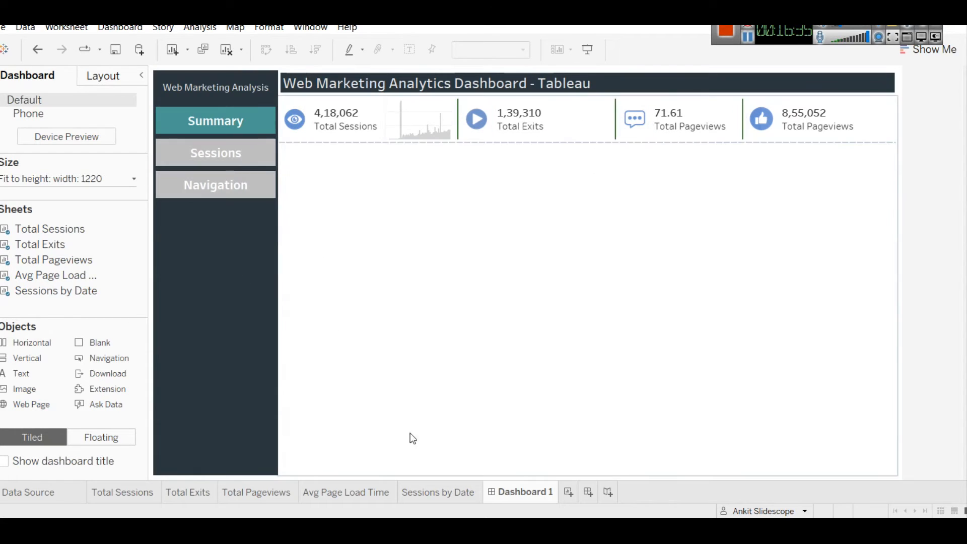
- Duplicate the Sessions by Date worksheet
left_click(413, 491)
right_click(413, 492)
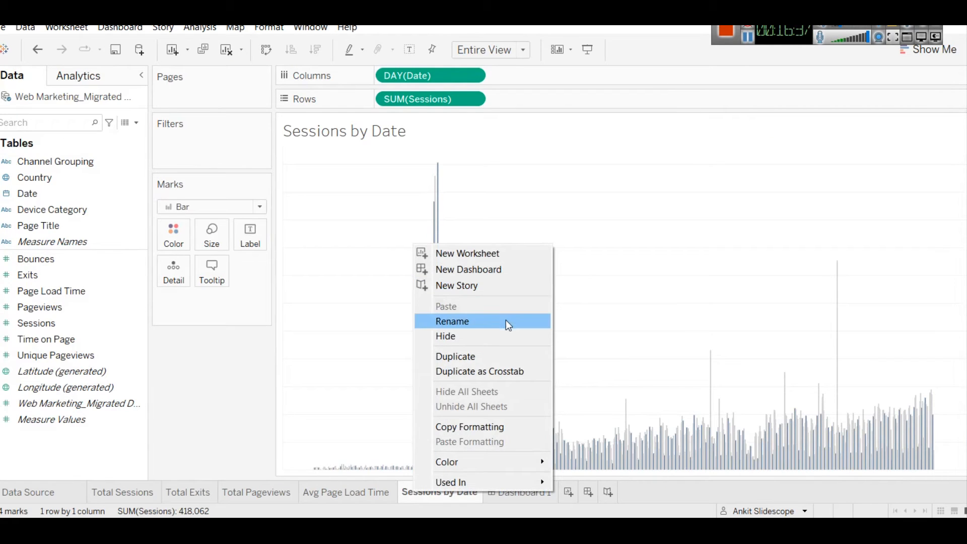
left_click(489, 357)
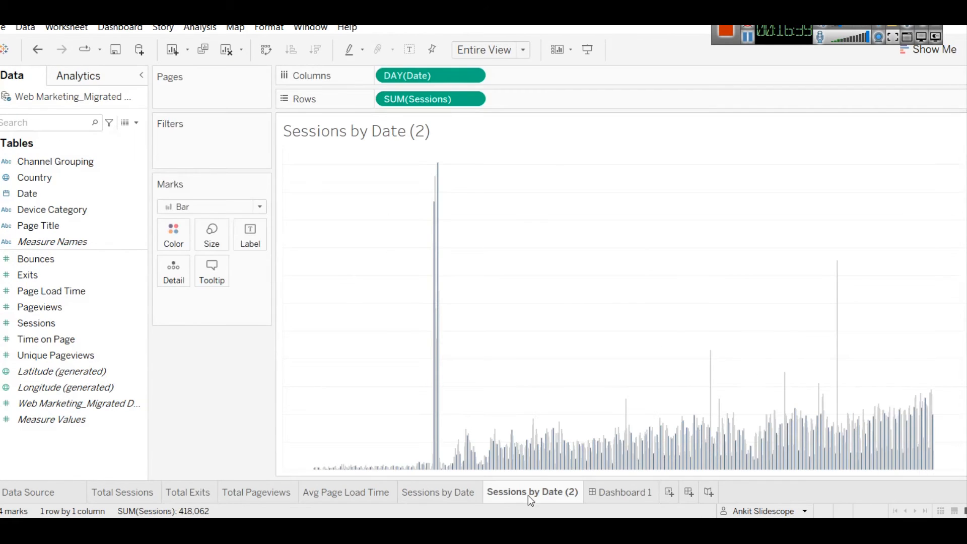
- Rename the duplicated worksheet as Pageviews by Date
right_click(528, 491)
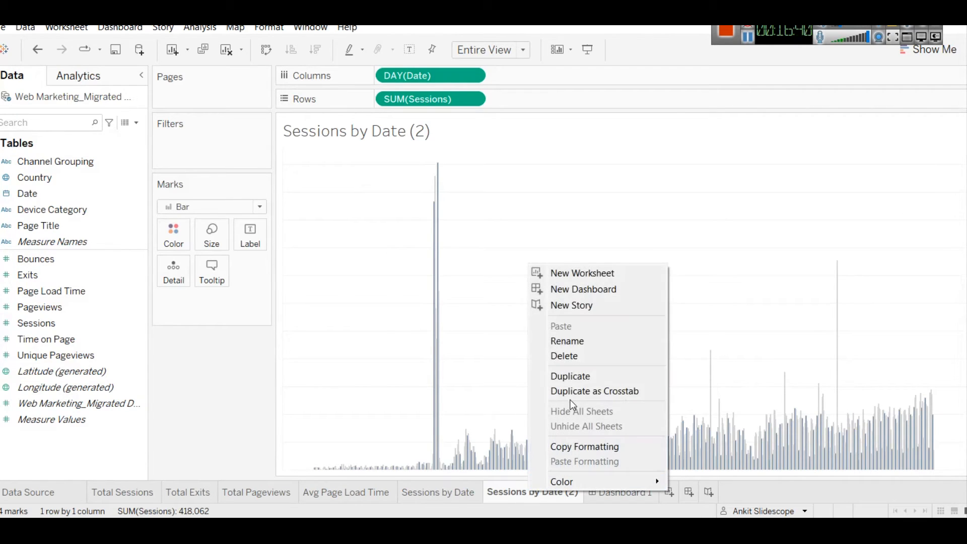
left_click(581, 346)
key("Left")
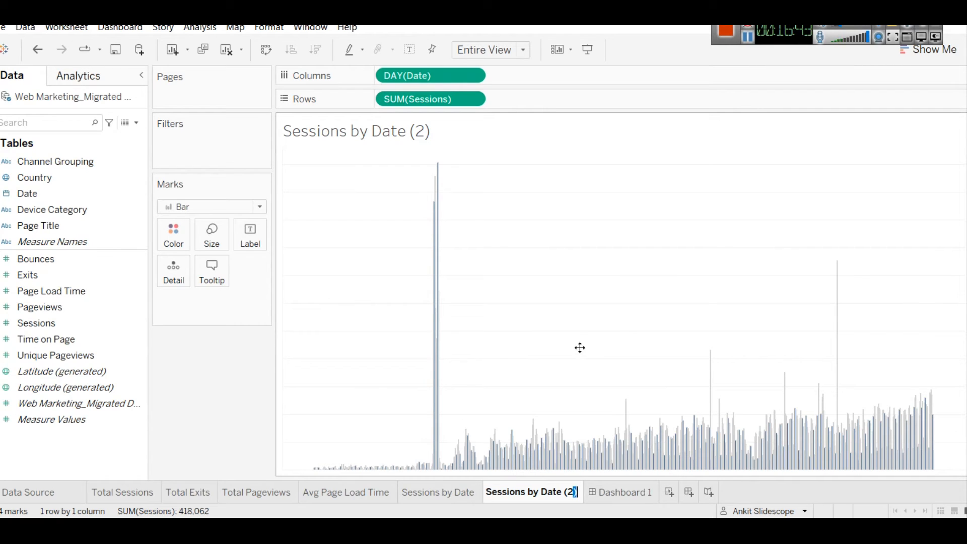
key("BackSpace")
key("BackSpace")
key("BackSpace")
key("BackSpace")
key("BackSpace")
key("BackSpace")
key("BackSpace")
key("BackSpace")
key("BackSpace")
key("BackSpace")
key("BackSpace")
key("BackSpace")
key("BackSpace")
key("BackSpace")
key("BackSpace")
key("BackSpace")
key("BackSpace")
key("BackSpace")
key("BackSpace")
type("Pageviews b")
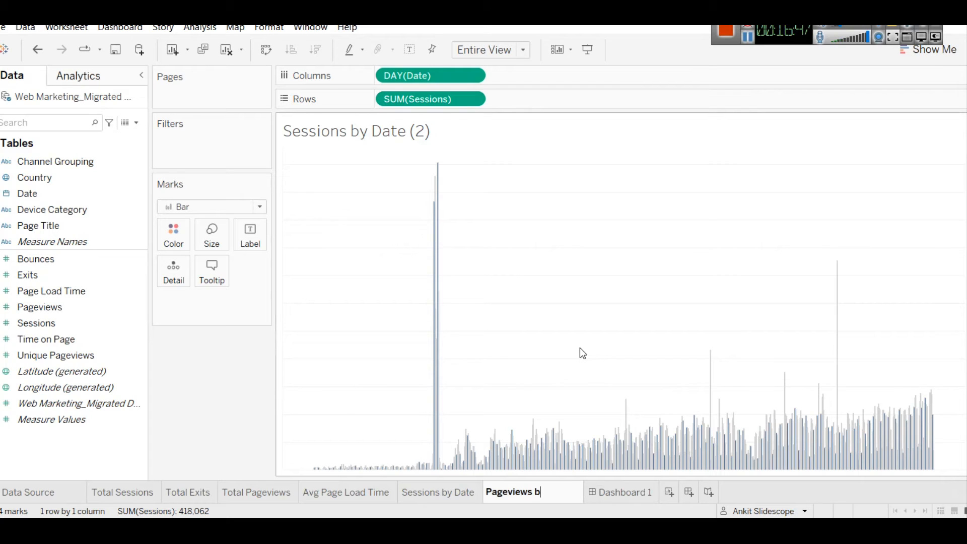
type("y Date")
key("Return")
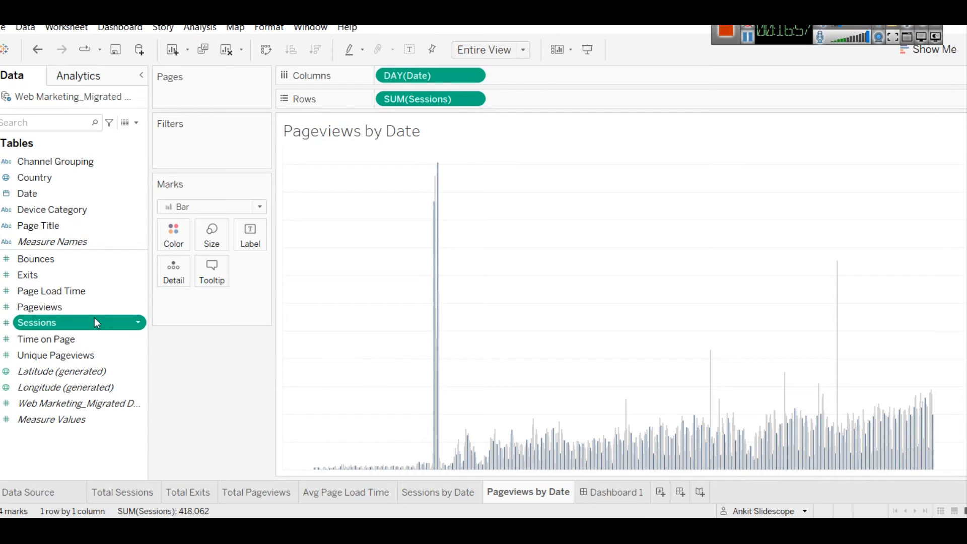
- Replace Sessions with Pageviews in the rows of the Pageviews by Date chart and hide the vertical axis header
left_click_drag(76, 306, 427, 99)
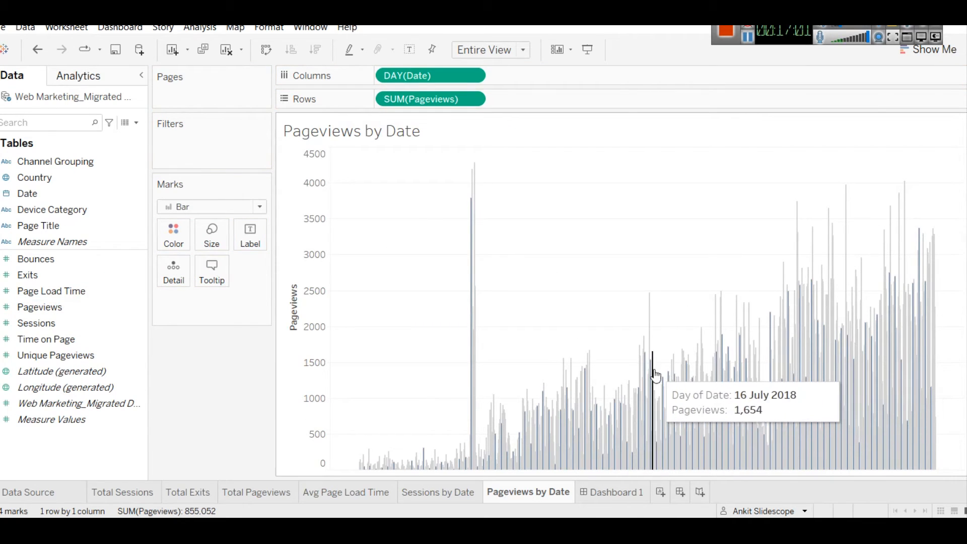
left_click(609, 493)
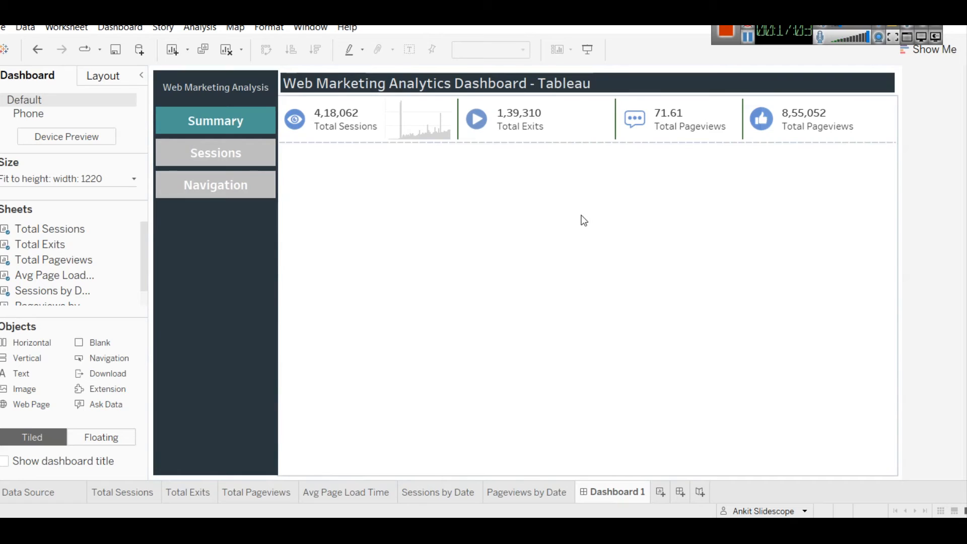
left_click(524, 493)
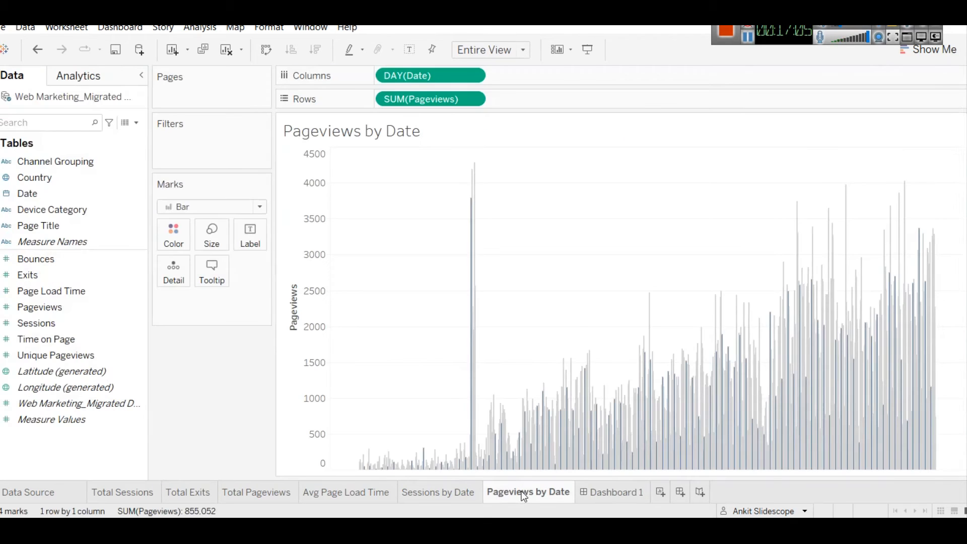
right_click(293, 285)
left_click(322, 361)
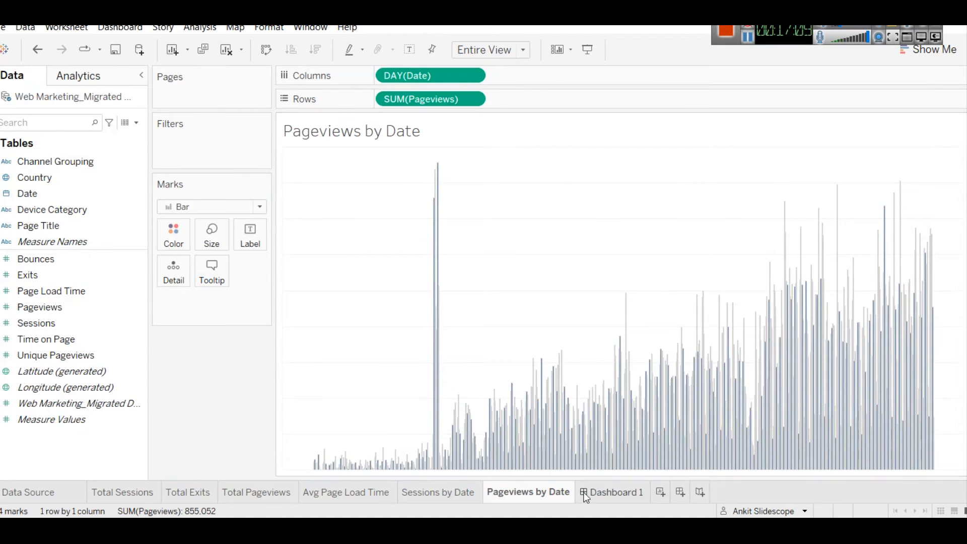
- Add the Pageviews by Date sheet to Dashboard 1's KPI row, between the speech-bubble KPI value and the thumbs-up icon, and hide its title
left_click(593, 498)
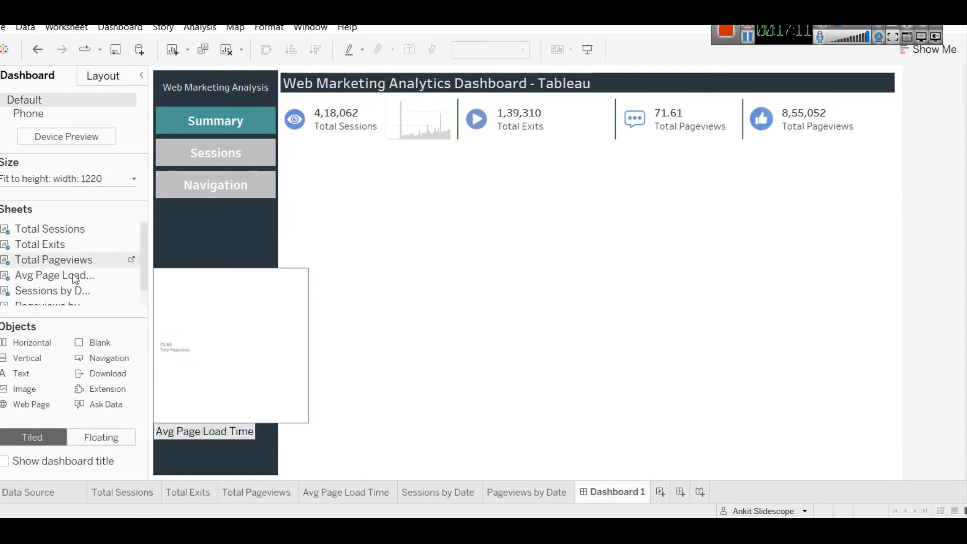
scroll(55, 302, "down", 1)
left_click_drag(47, 296, 728, 124)
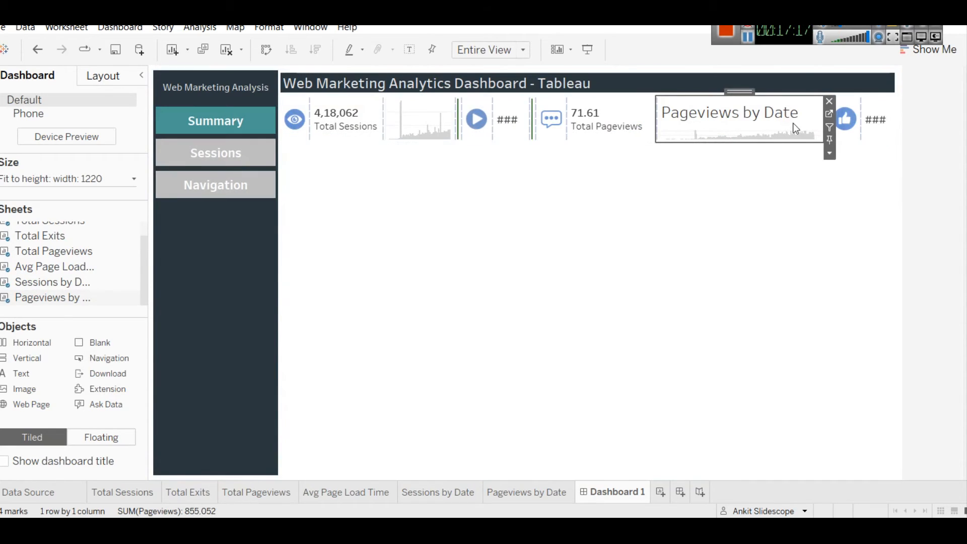
right_click(765, 116)
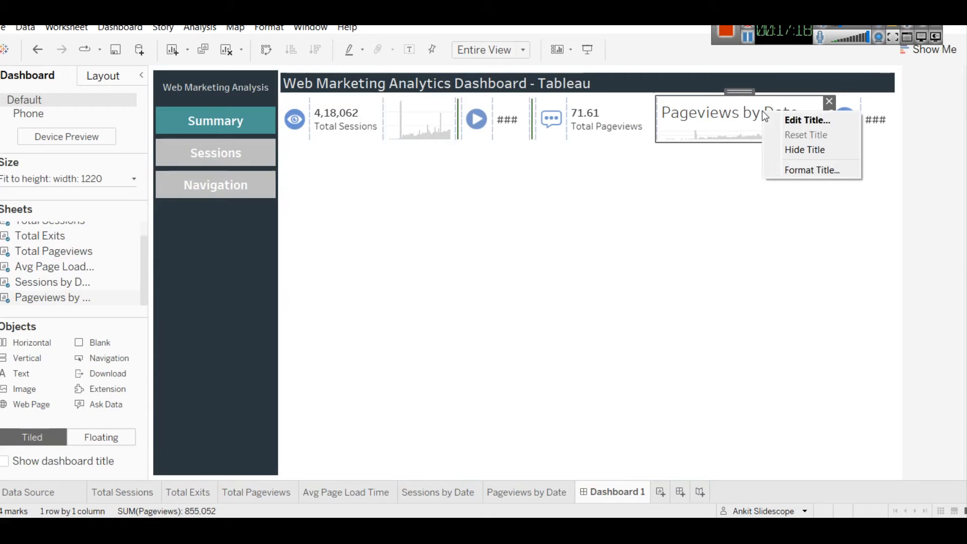
left_click(798, 150)
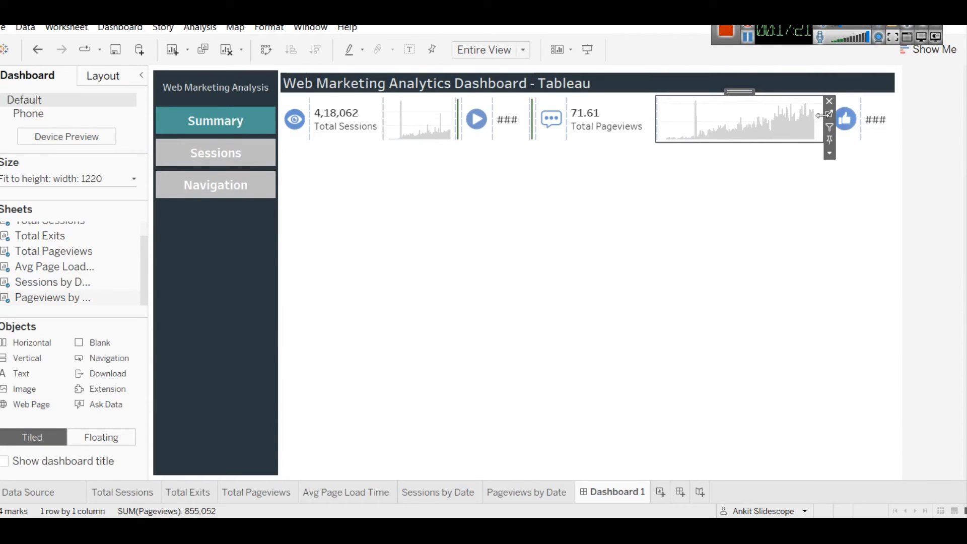
- Narrow the pageviews chart in the KPI row and slightly widen the sessions chart to balance the spacing between KPIs
left_click_drag(821, 114, 732, 106)
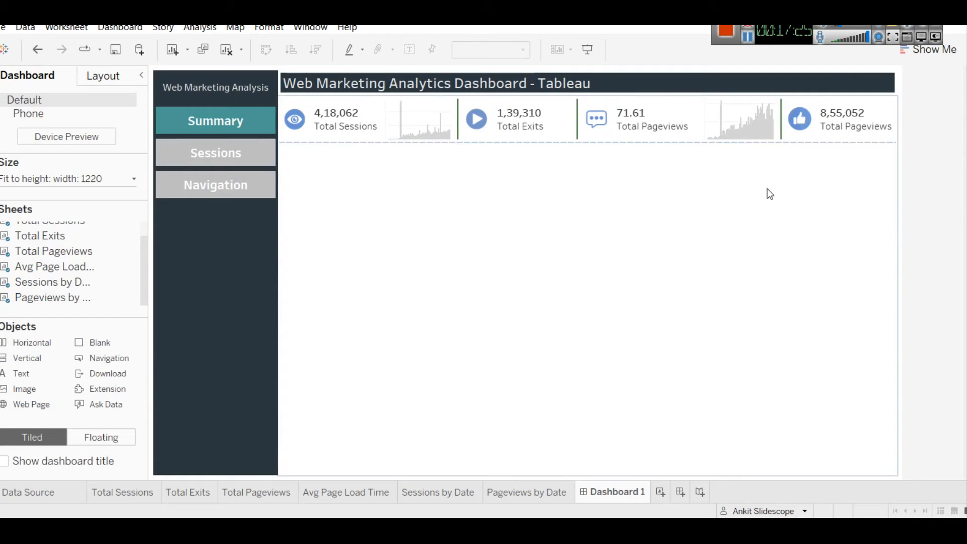
left_click(712, 189)
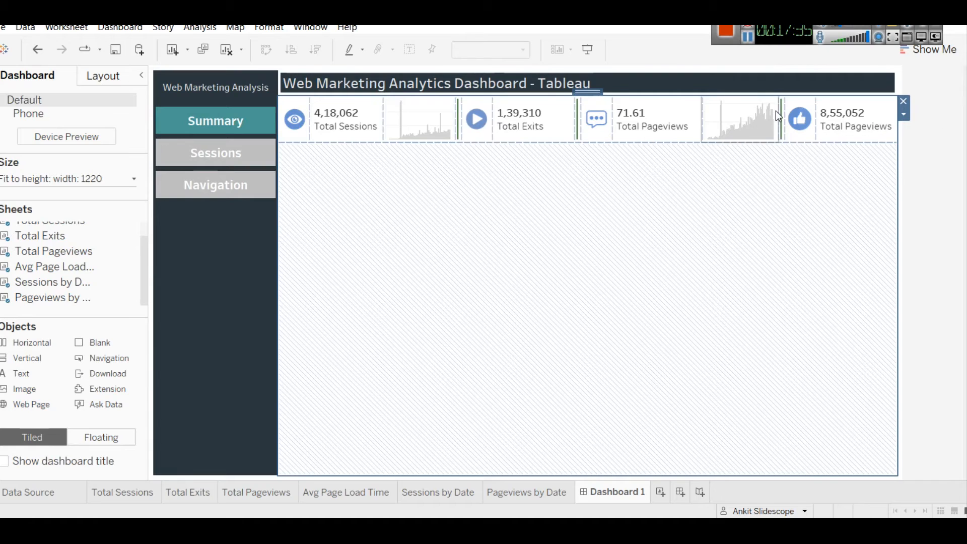
left_click_drag(779, 111, 773, 112)
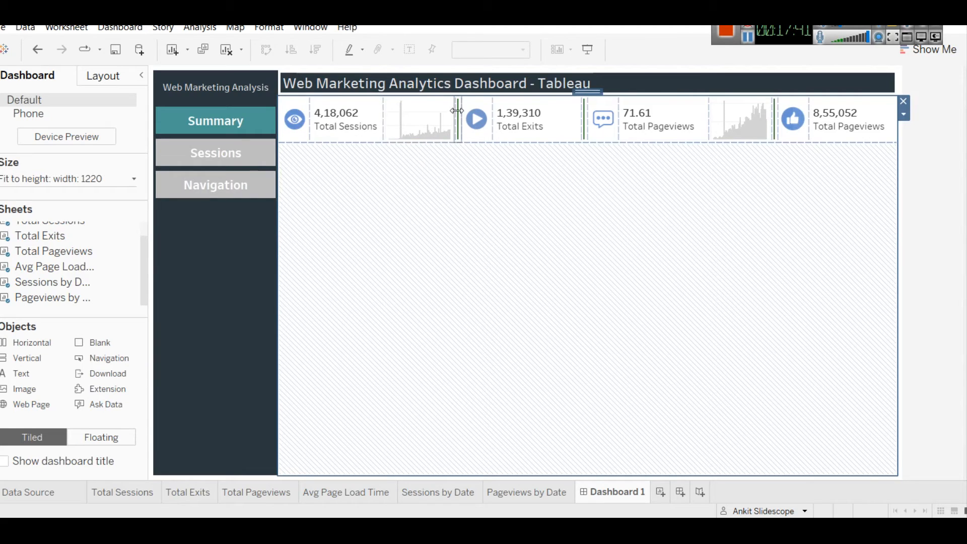
left_click(464, 113)
left_click_drag(464, 113, 471, 112)
left_click(560, 255)
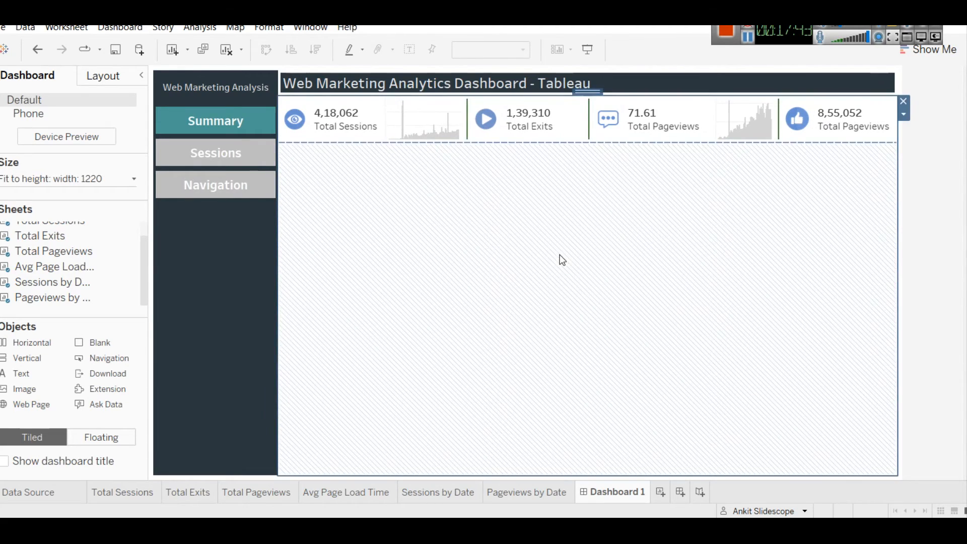
left_click(903, 189)
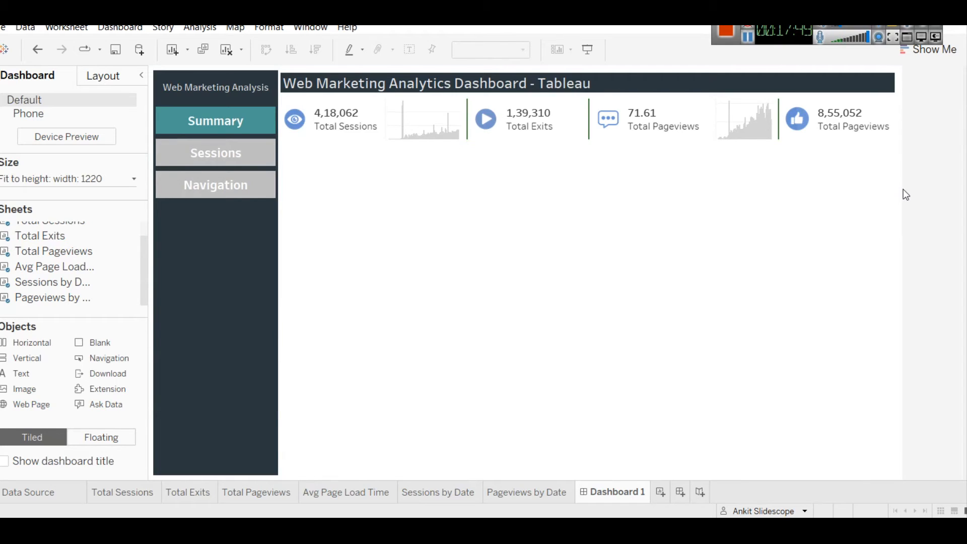
- Set the font size of the dashboard title text to 20
double_click(548, 78)
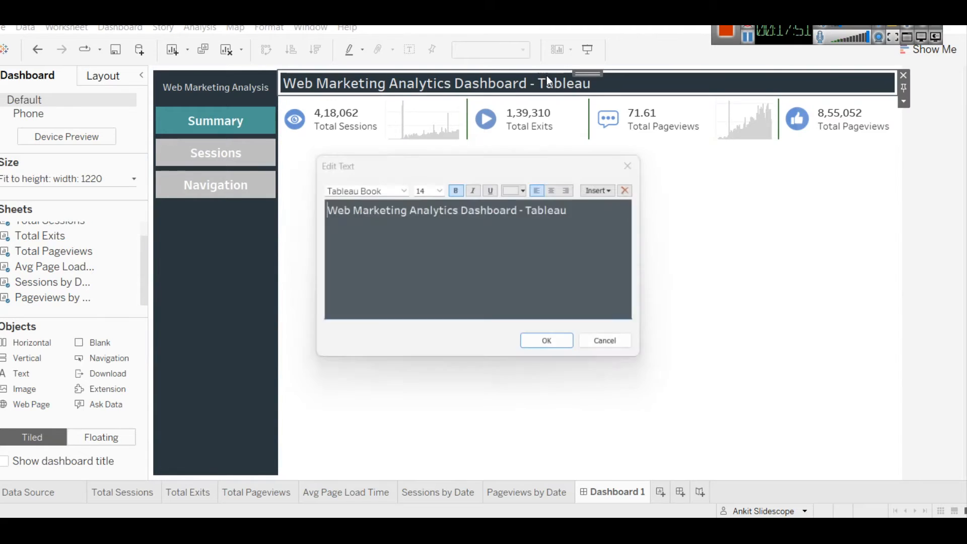
key("ctrl+a")
left_click(441, 189)
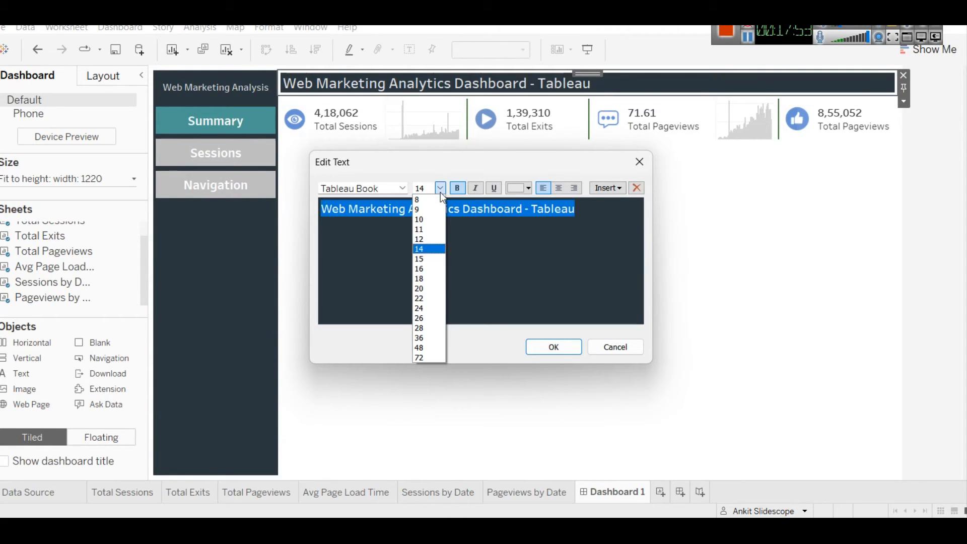
left_click(427, 289)
left_click(576, 346)
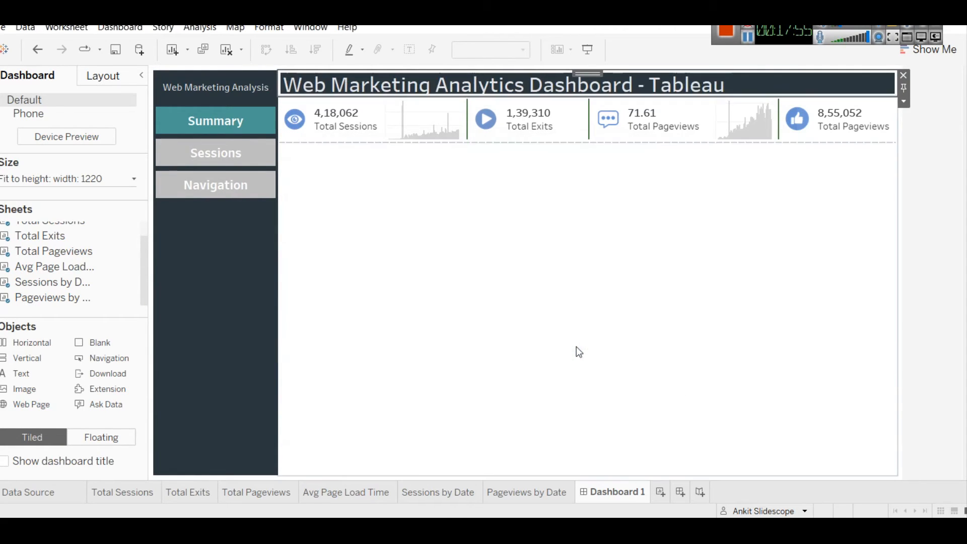
left_click(570, 263)
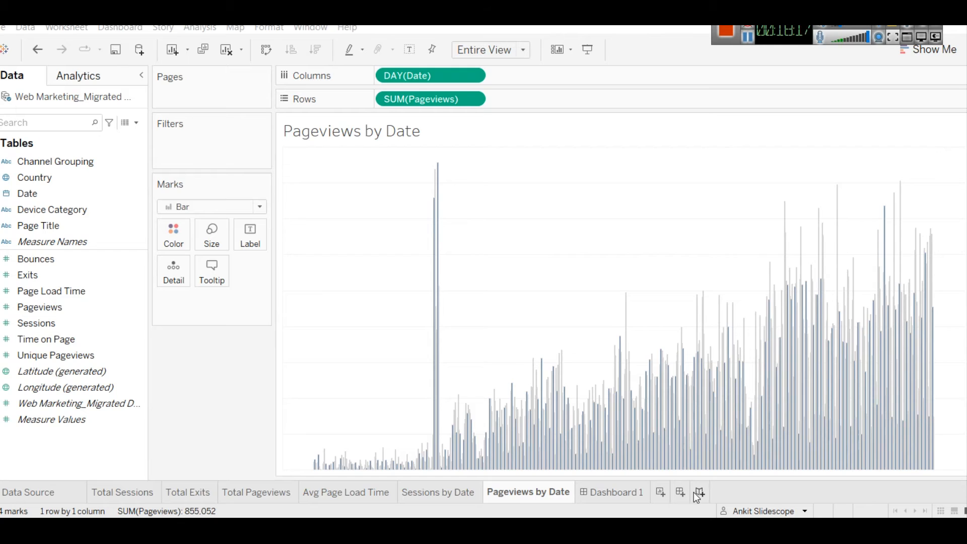
- Create a new worksheet and name it Country wise traffic
left_click(661, 493)
right_click(661, 494)
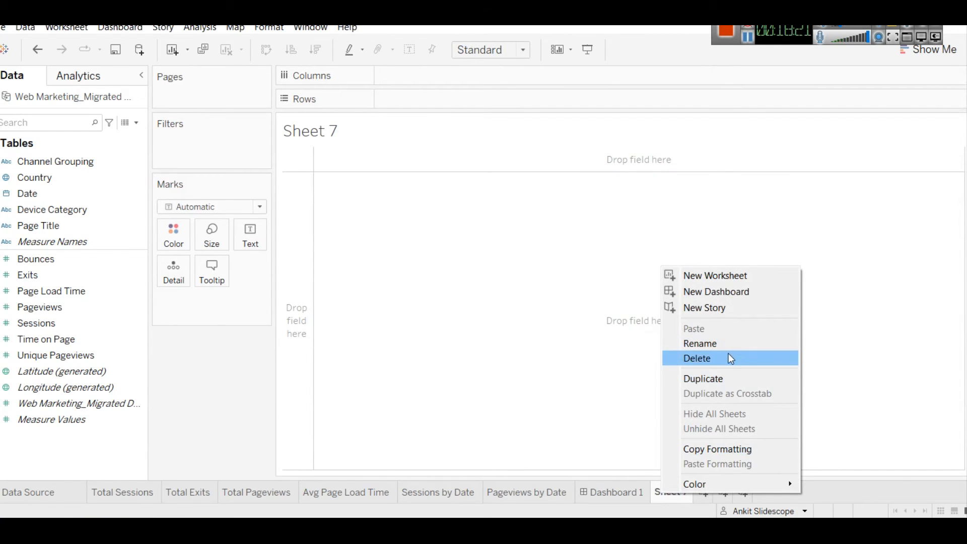
left_click(703, 342)
type("Countr")
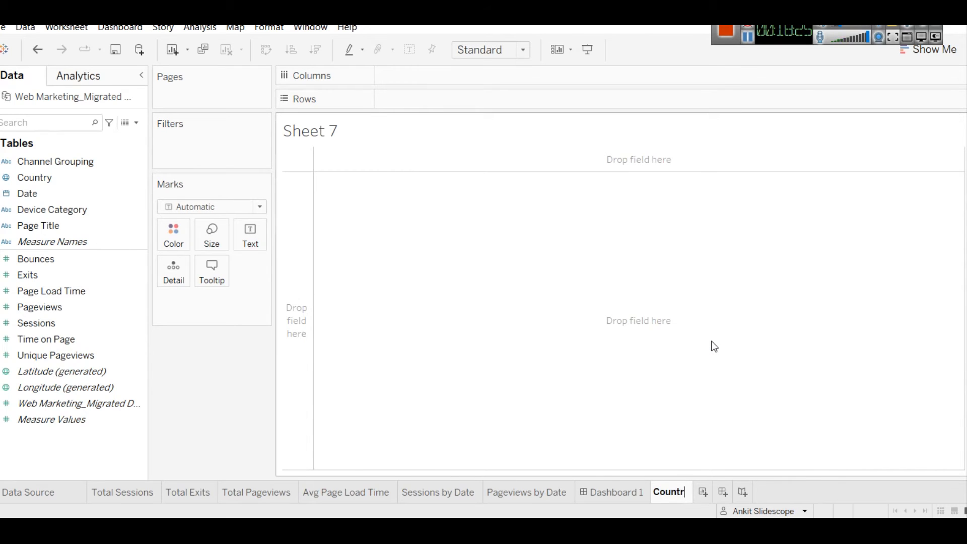
type("y wis")
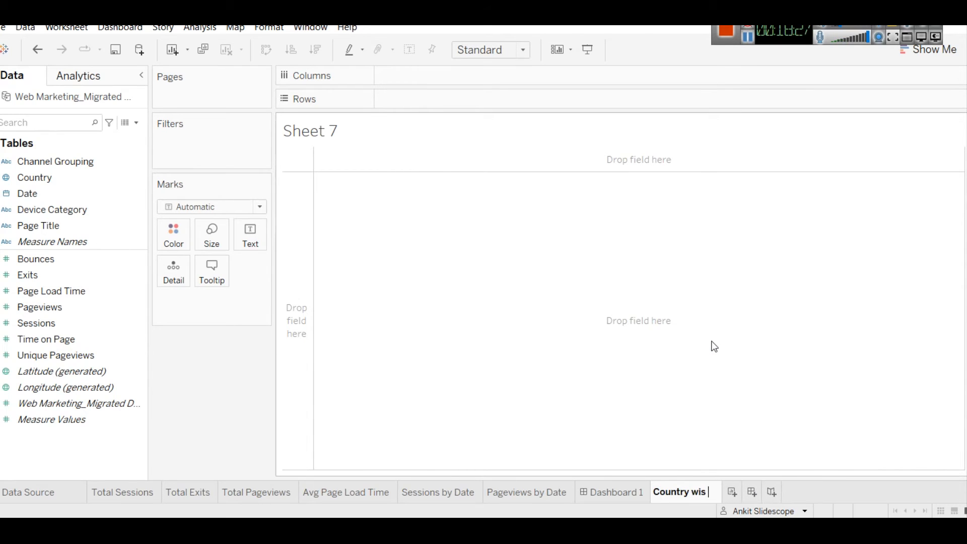
type("e traffic")
key("Return")
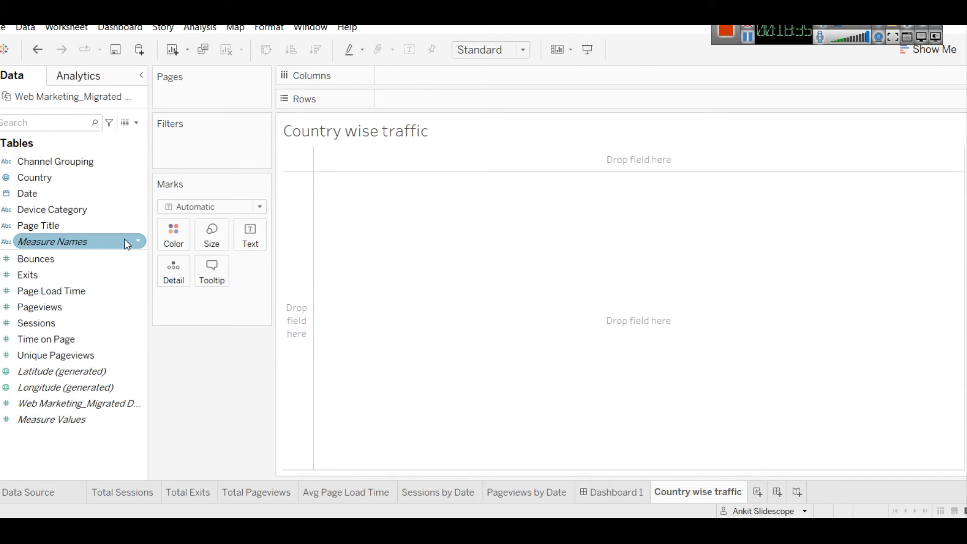
- Place Country in the columns and Sessions in the rows, and display them as a symbol map
left_click_drag(26, 180, 432, 87)
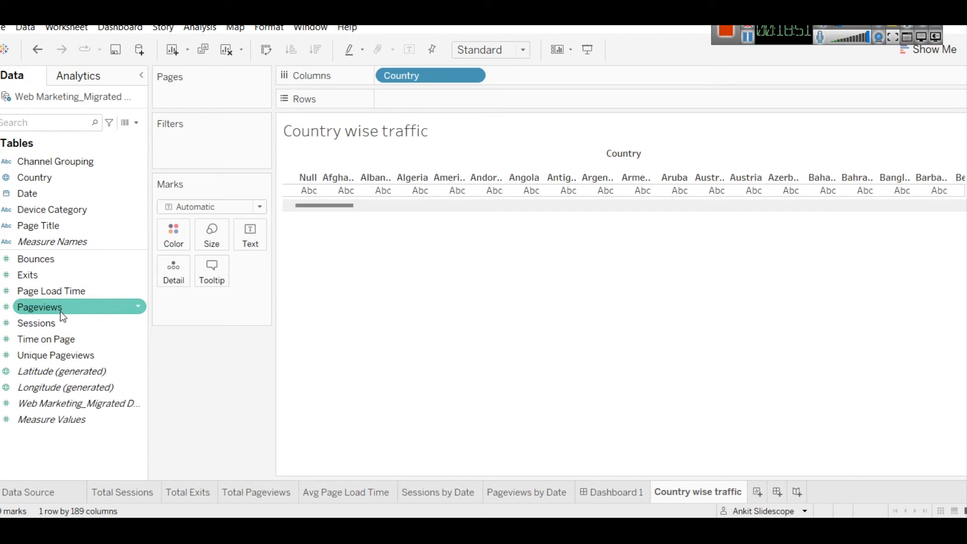
left_click_drag(63, 316, 433, 95)
left_click(931, 50)
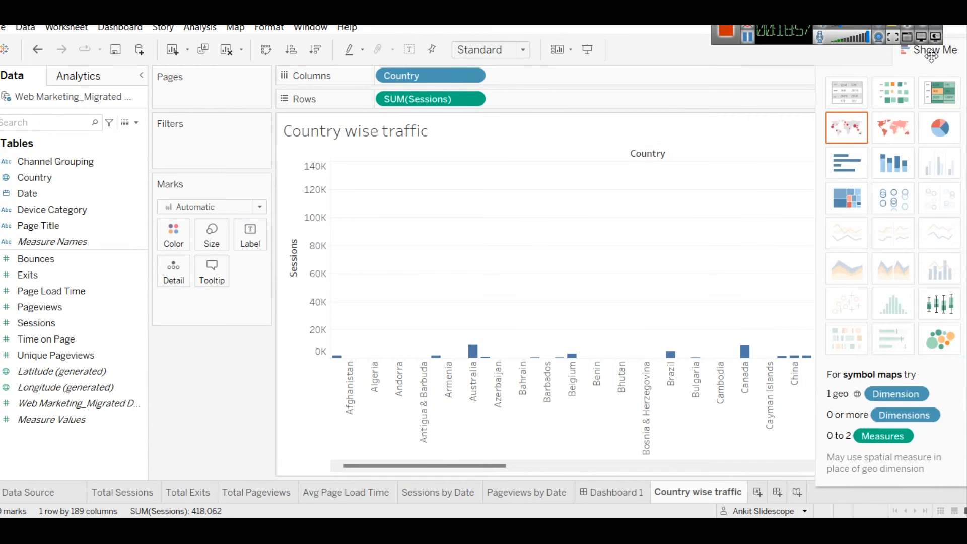
left_click(857, 133)
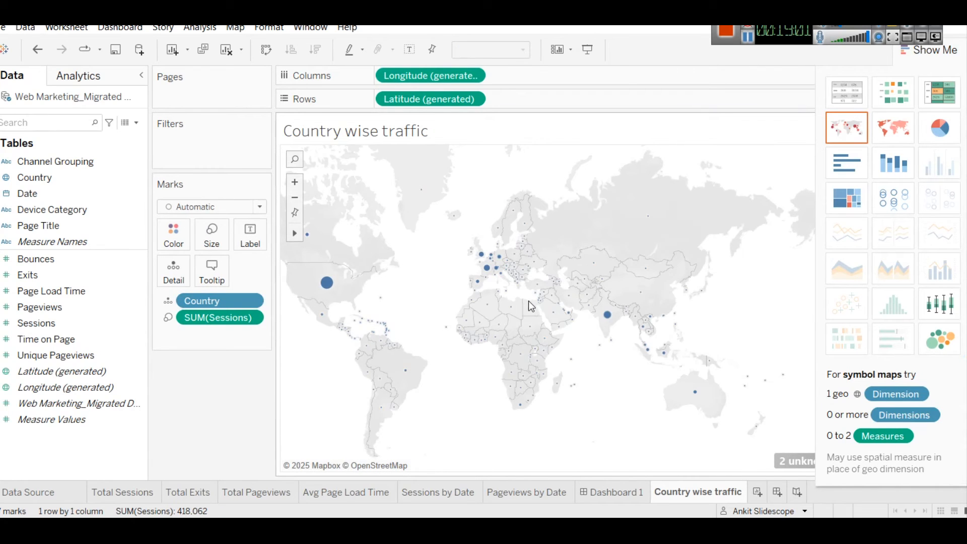
mouse_move(606, 321)
mouse_move(331, 291)
- Change the Country wise traffic view to a filled map and inspect India's sessions
left_click(905, 133)
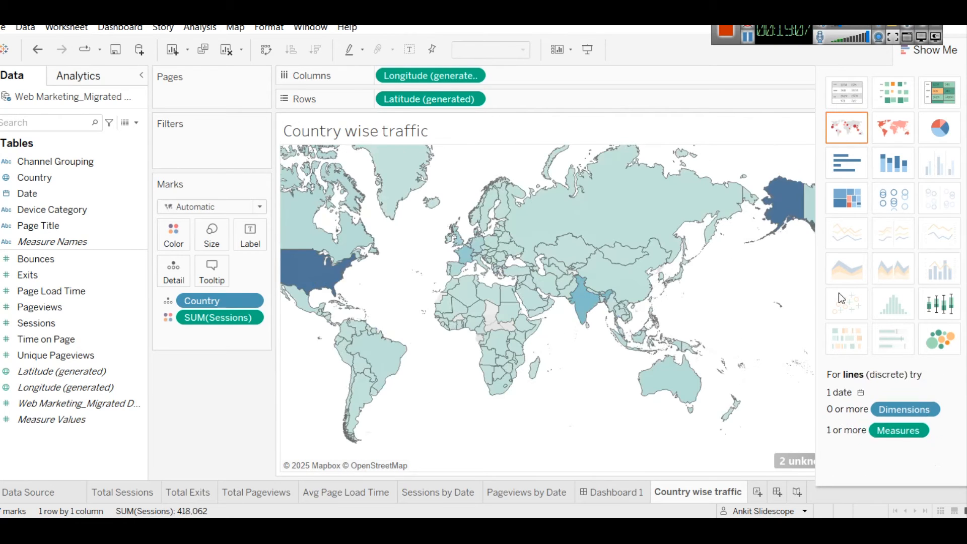
left_click_drag(689, 281, 784, 324)
left_click(747, 309)
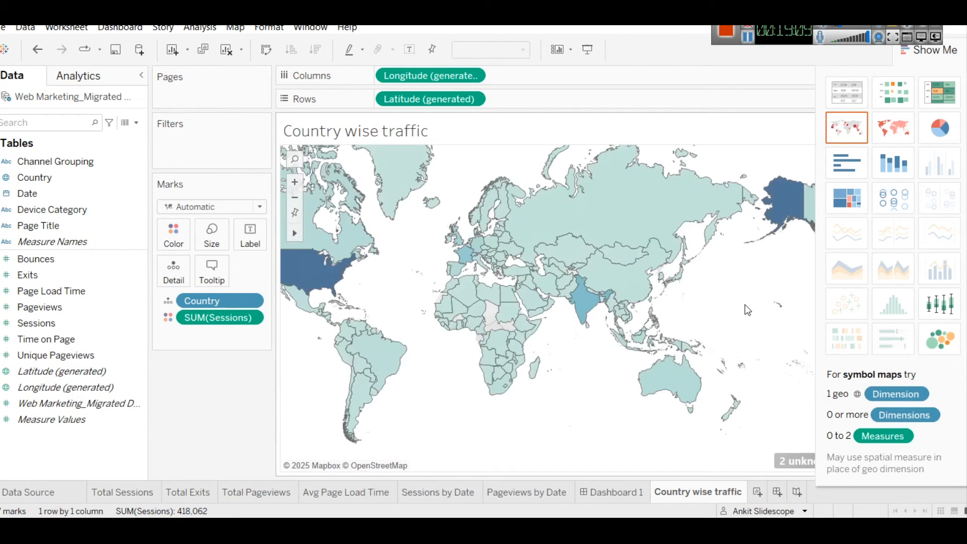
mouse_move(590, 314)
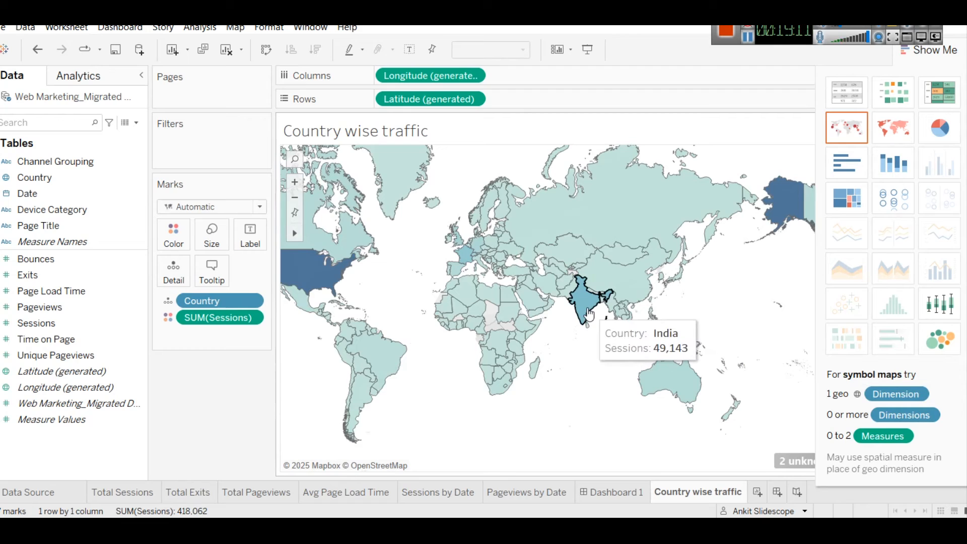
- Review the options for the map's unknown locations, leave them unchanged and hide the chart suggestions
mouse_move(320, 277)
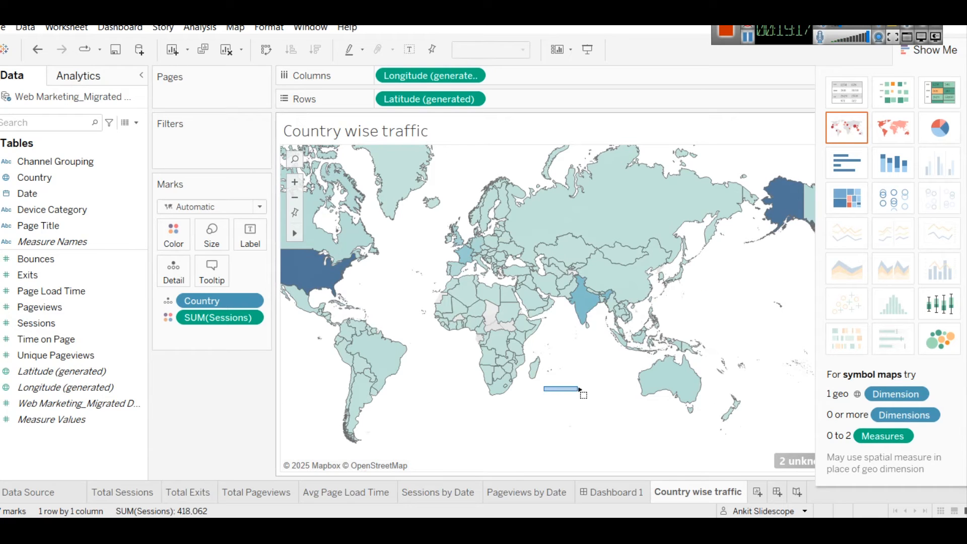
left_click(788, 462)
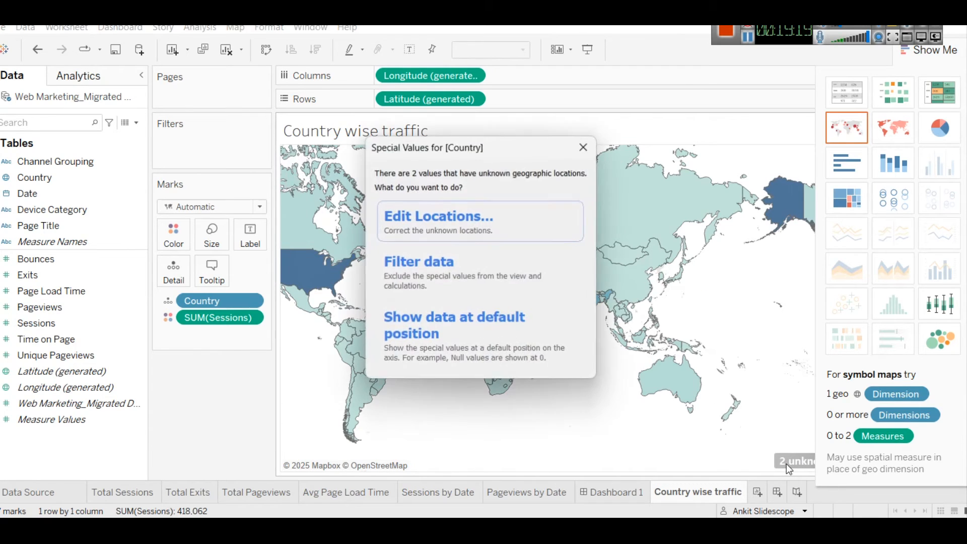
left_click(503, 241)
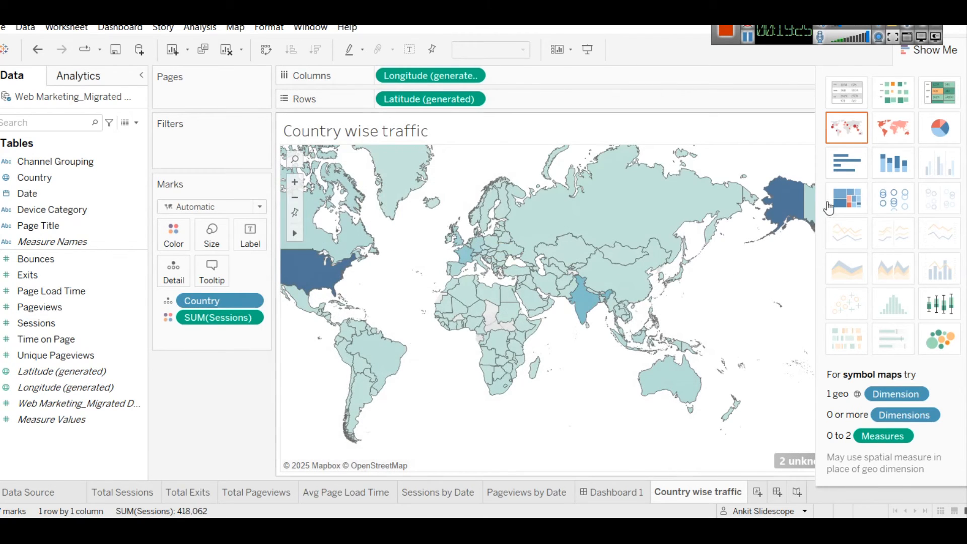
left_click(929, 60)
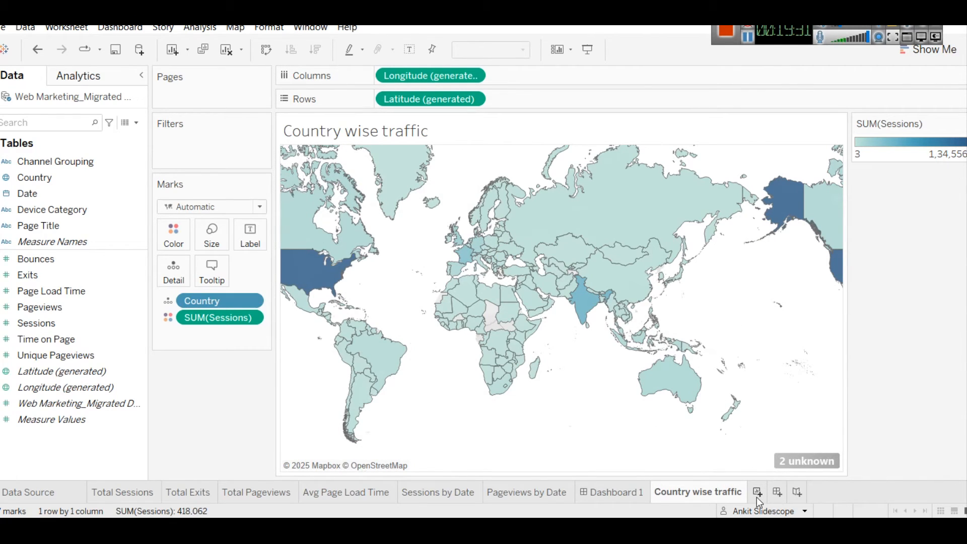
- Open Dashboard 1 and place a blank object in the area below the KPI row
left_click(615, 487)
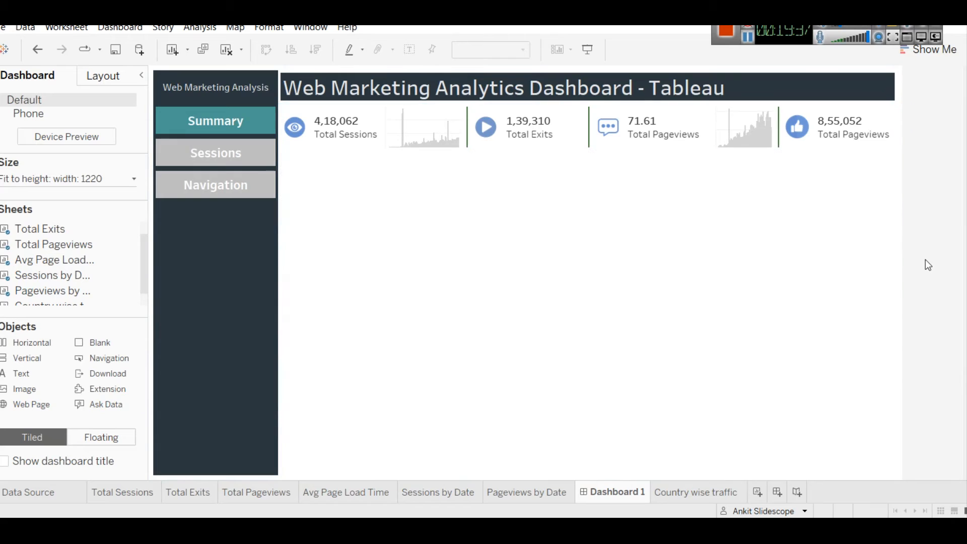
left_click_drag(83, 345, 631, 233)
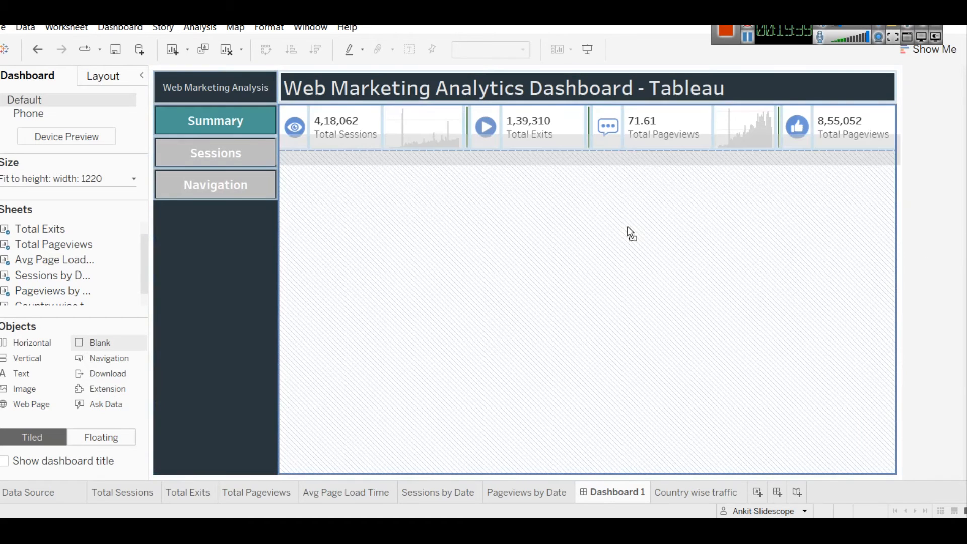
mouse_move(607, 339)
left_mouse_down()
mouse_move(561, 403)
mouse_move(562, 390)
left_mouse_up()
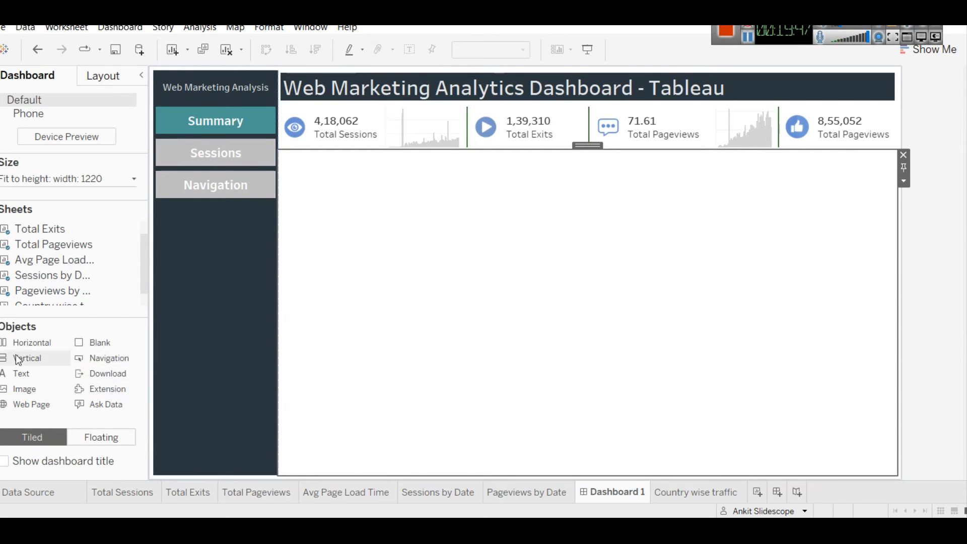
- Add a horizontal container directly below the KPI row and adjust its height to about half of the remaining area
left_click_drag(15, 348, 621, 223)
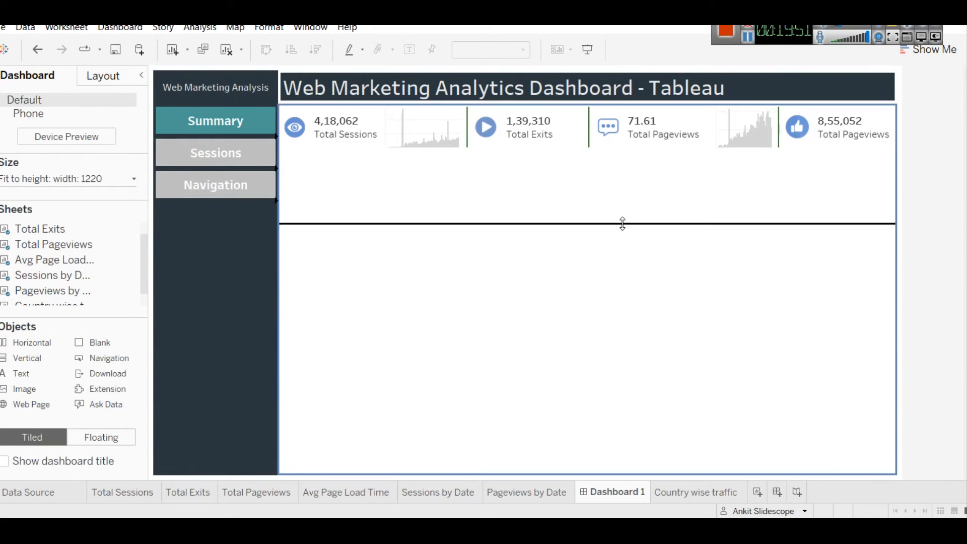
left_click_drag(596, 223, 614, 333)
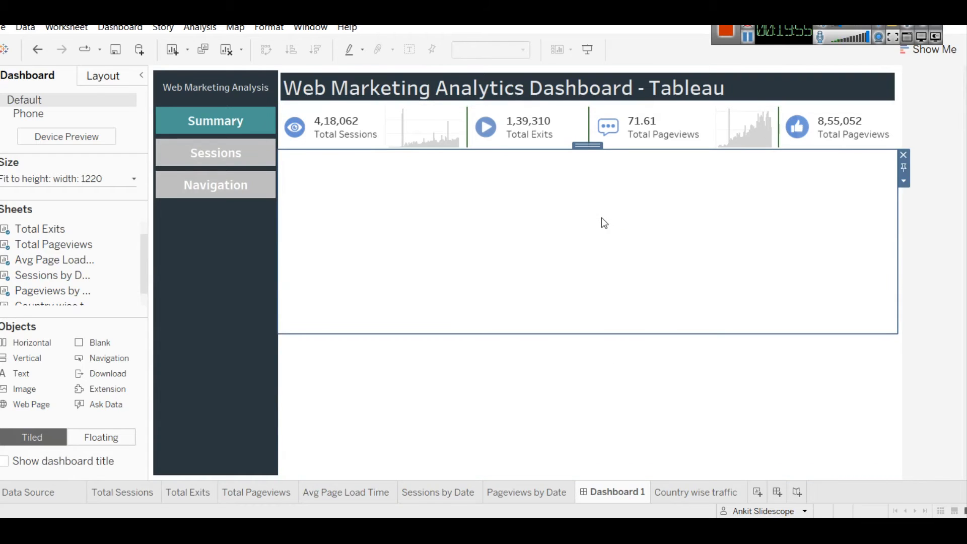
left_click_drag(572, 333, 570, 303)
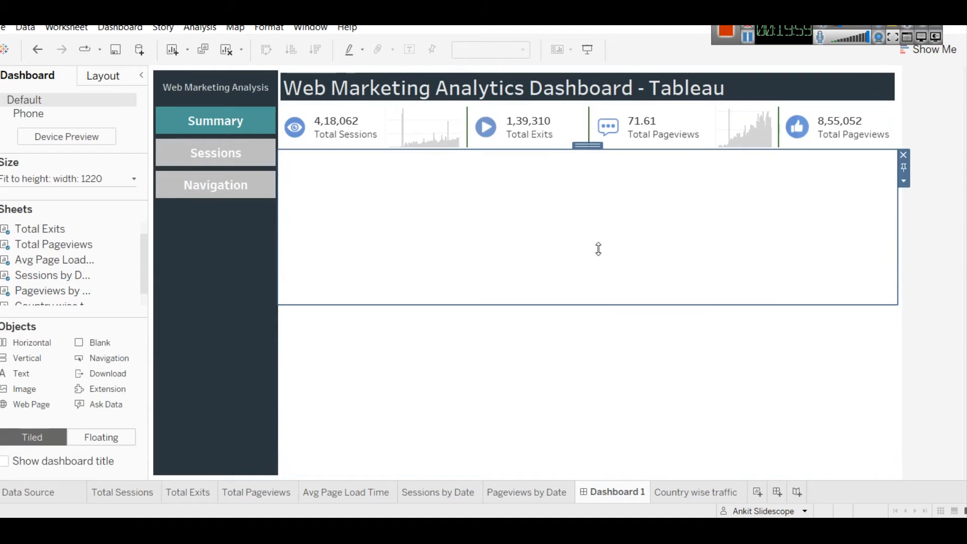
- Place the Country wise traffic sheet in the horizontal container below the KPI row
mouse_move(121, 275)
scroll(120, 266, "down", 1)
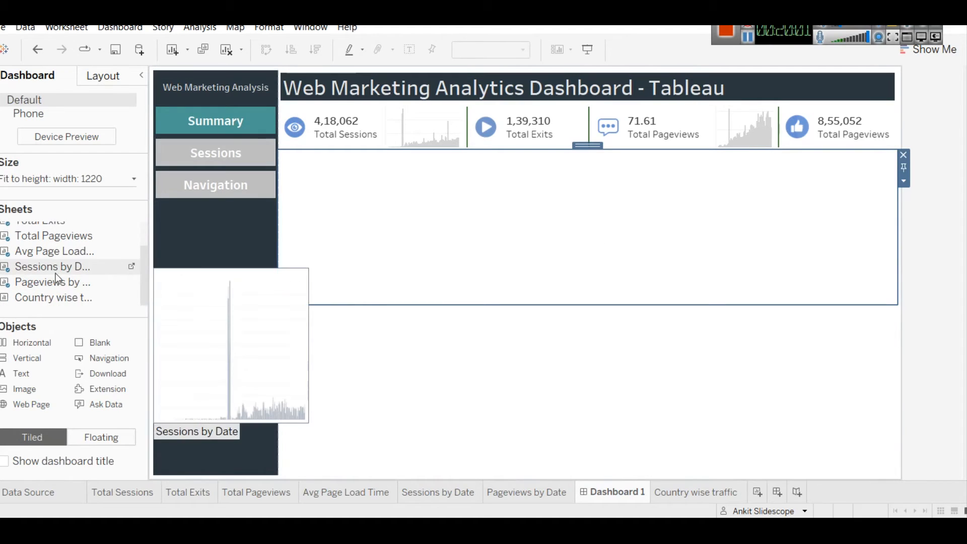
left_click_drag(66, 297, 409, 220)
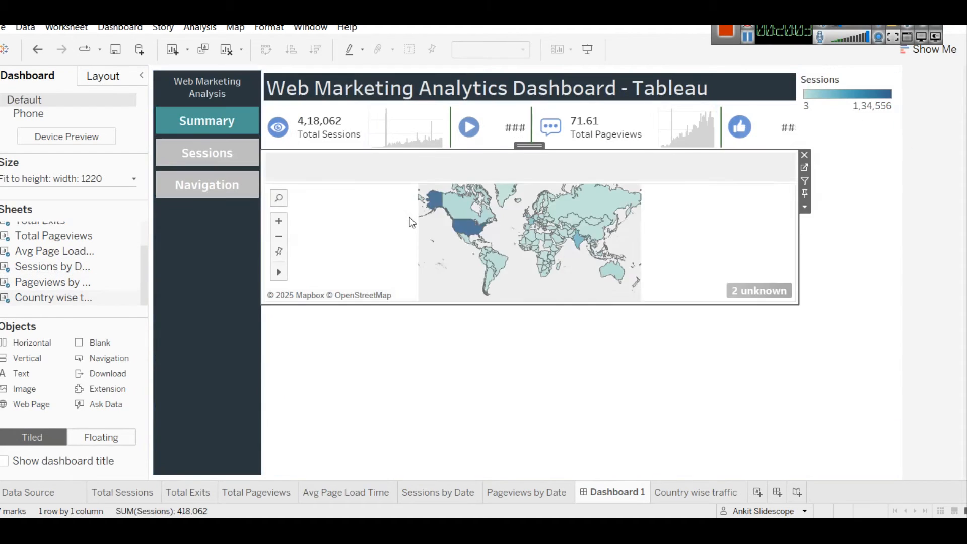
left_click_drag(798, 225, 552, 232)
key("ctrl+z")
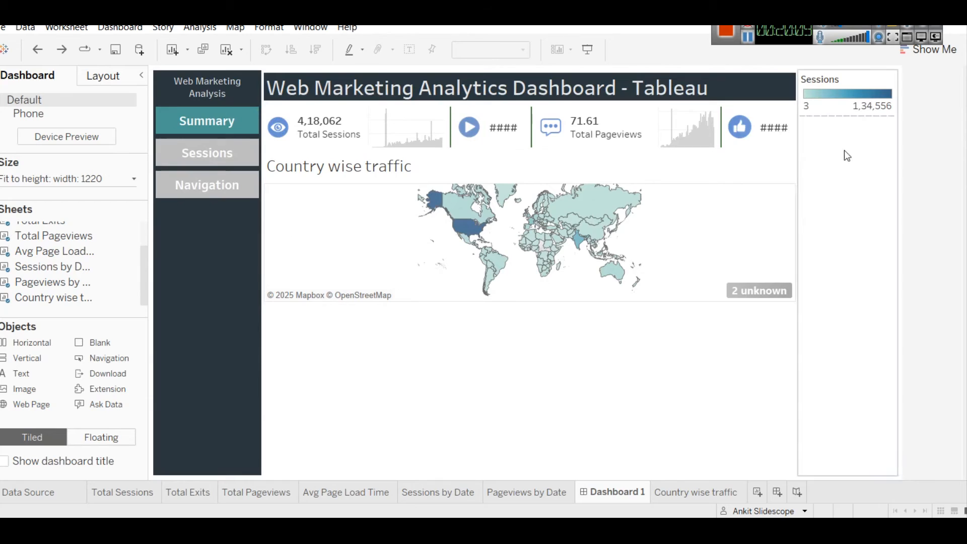
- Add a blank object beside the Country wise traffic map inside the horizontal container
left_click(850, 86)
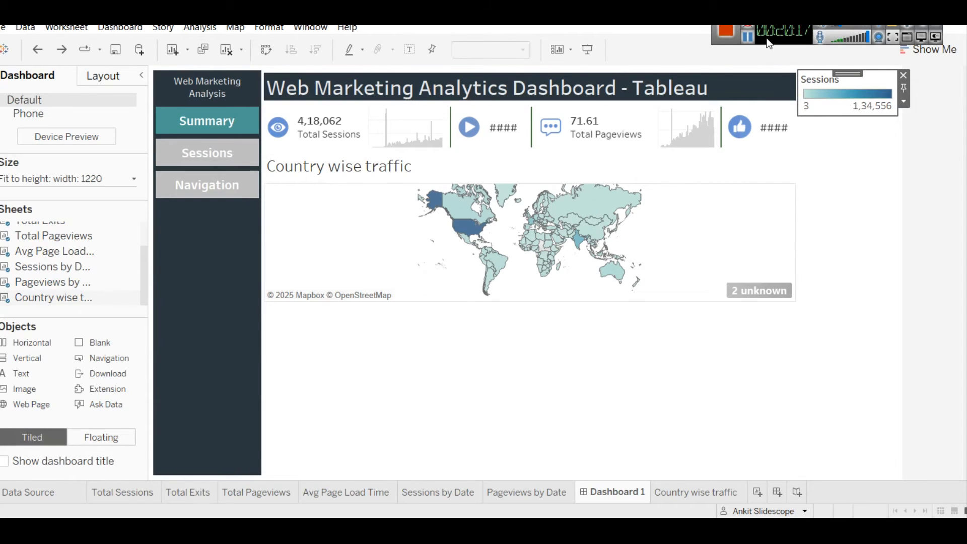
left_click(738, 177)
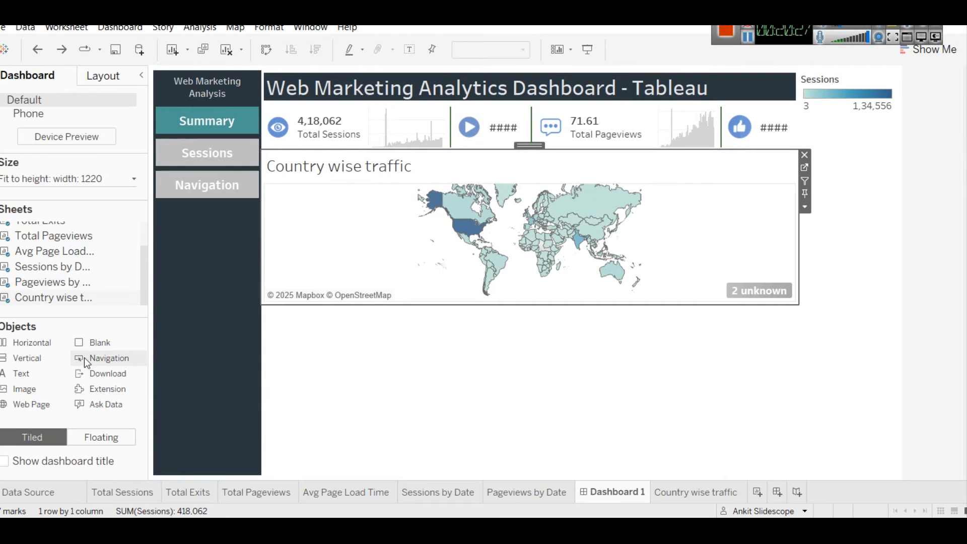
left_click_drag(95, 342, 727, 213)
left_click(805, 155)
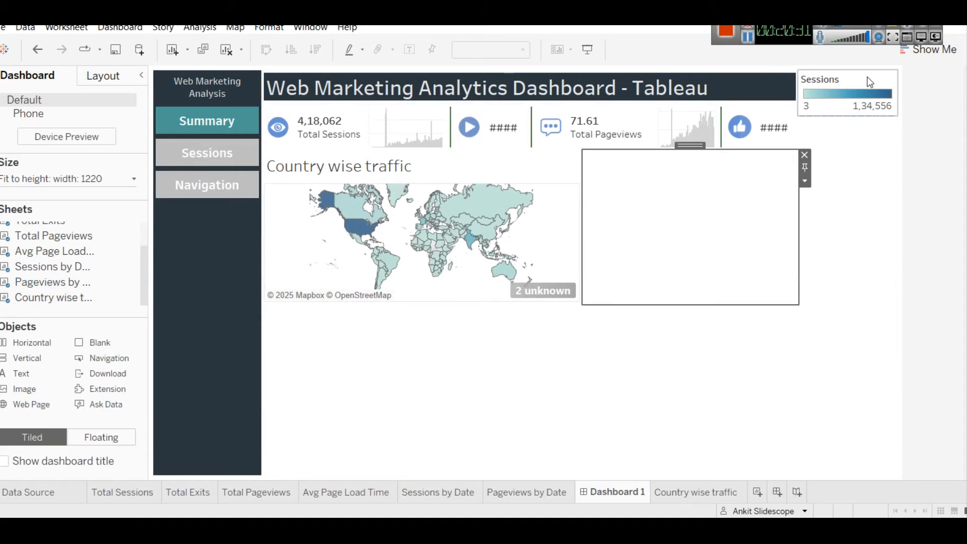
- Move the Sessions legend between the map and the blank object, narrow it and widen the map
left_click(868, 80)
left_click_drag(851, 72, 591, 212)
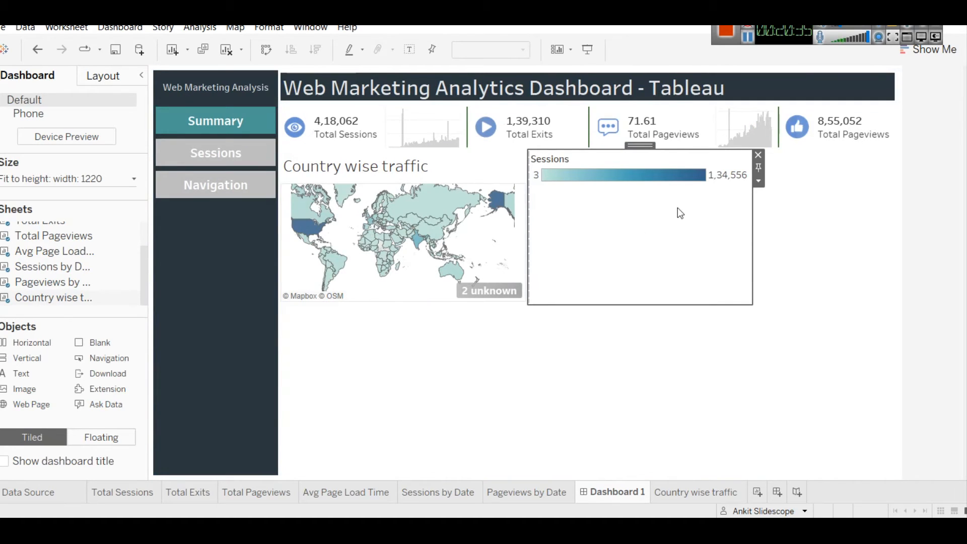
left_click_drag(751, 213, 571, 218)
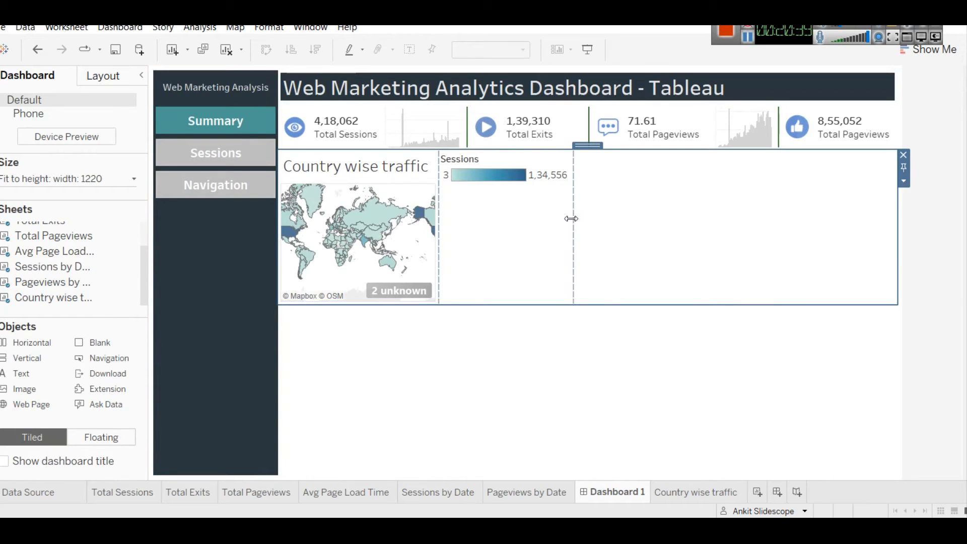
left_click_drag(438, 227, 587, 203)
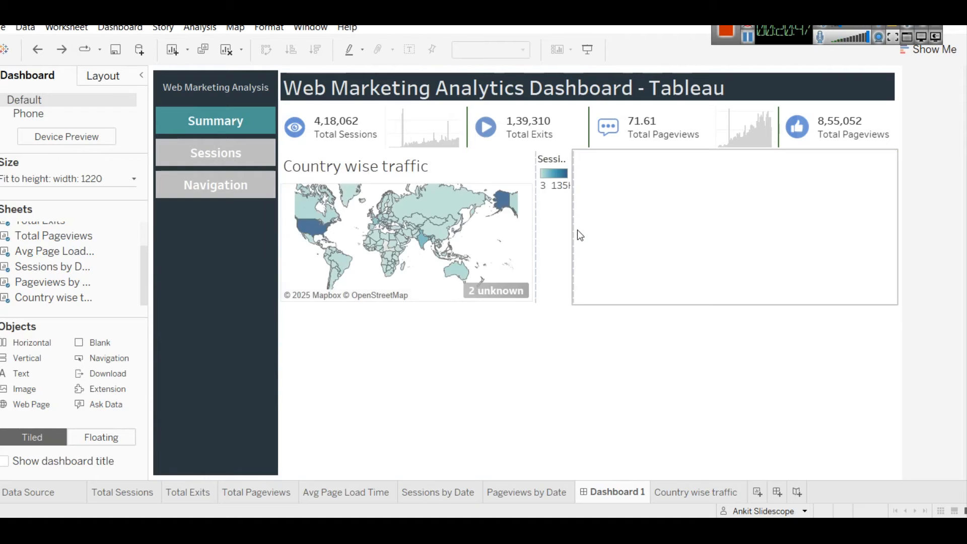
- Set the Sessions legend's width to 100 pixels
left_click(566, 229)
left_click_drag(573, 224, 590, 220)
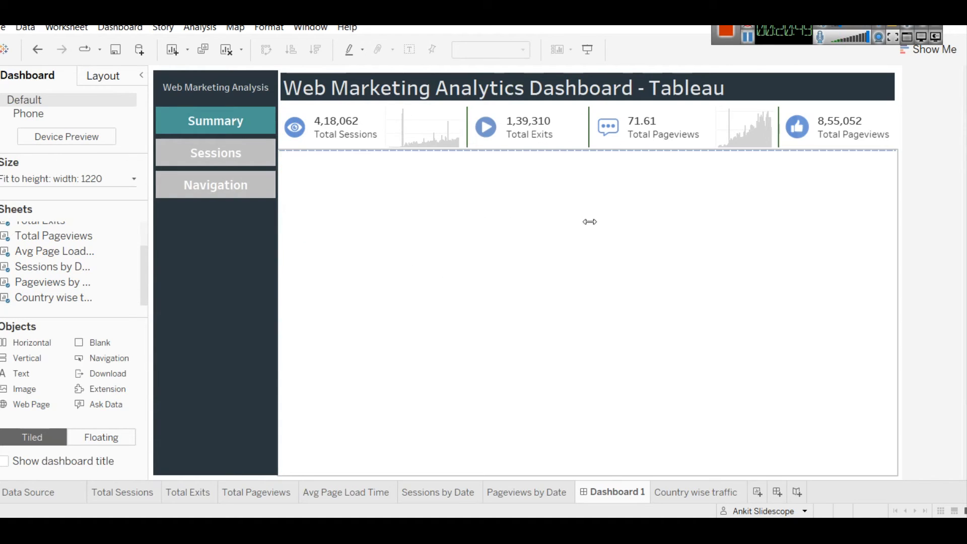
left_click(564, 194)
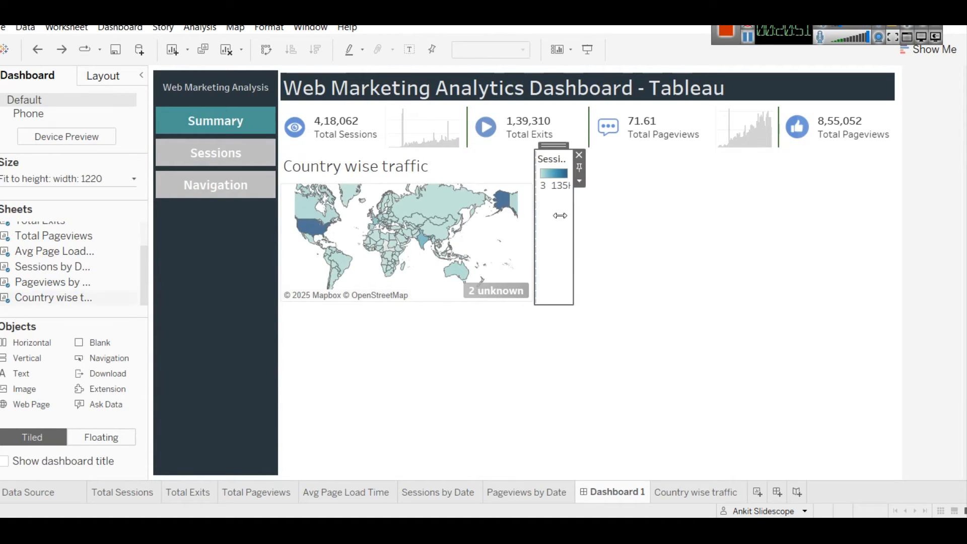
left_click(579, 182)
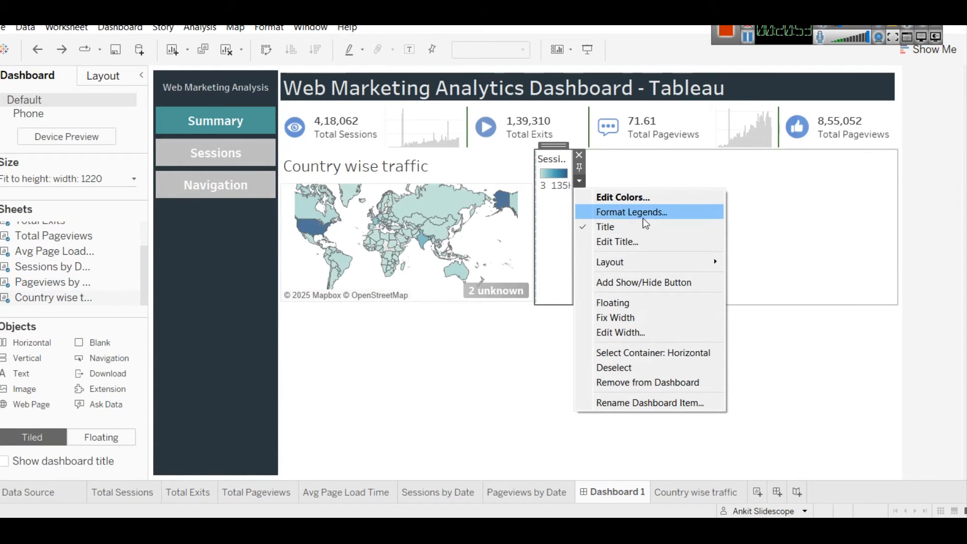
left_click(632, 333)
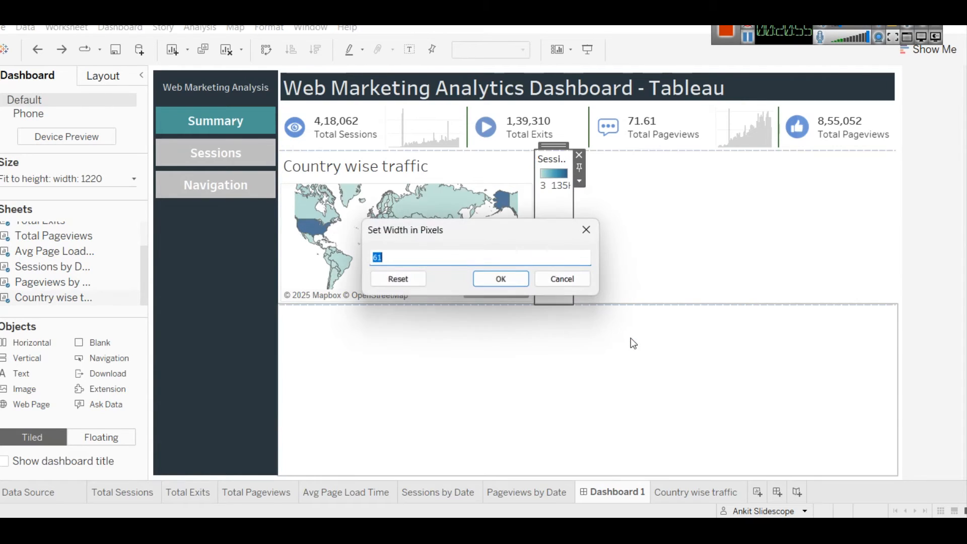
type("100")
left_click(523, 280)
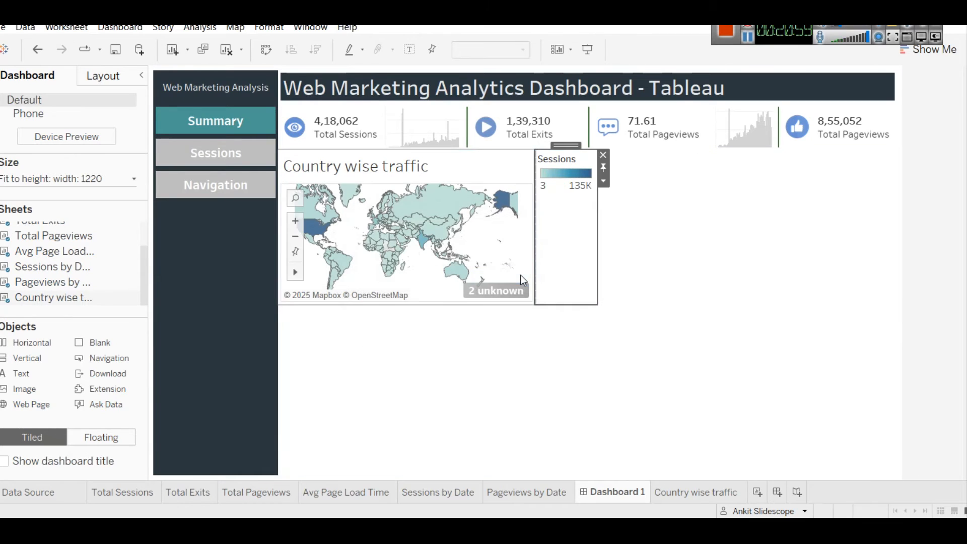
- Hide the Country wise traffic title and reposition the world map within its frame
left_click(670, 249)
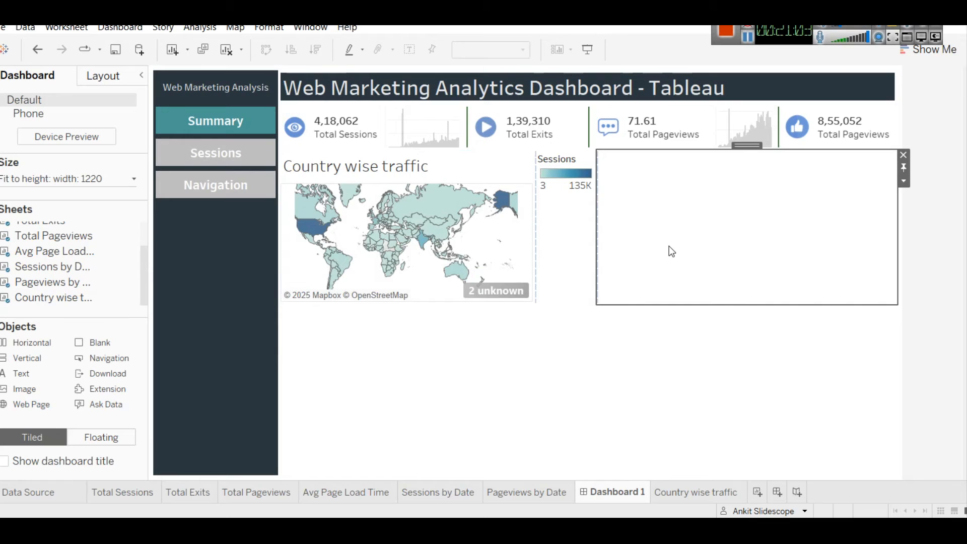
right_click(357, 173)
left_click(403, 206)
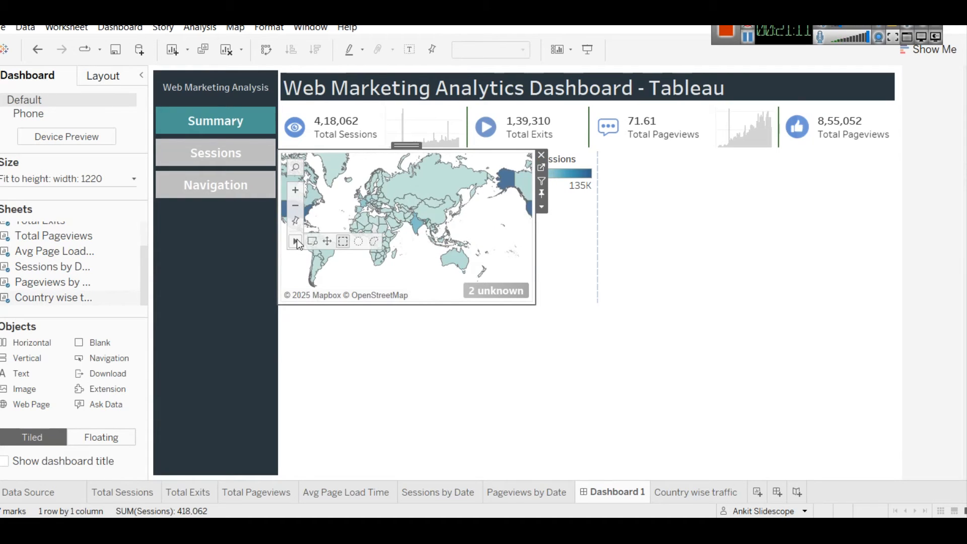
left_click_drag(373, 245, 422, 253)
left_click(564, 380)
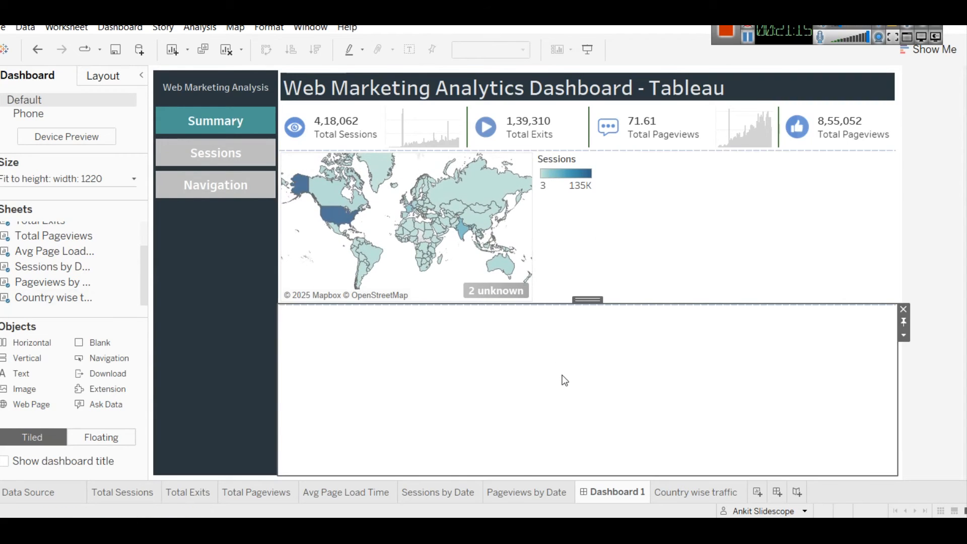
- Create a new worksheet and check the columns of the Web Marketing_Migrated Data source
mouse_move(587, 299)
left_mouse_down()
mouse_move(564, 242)
mouse_move(524, 196)
mouse_move(658, 194)
left_mouse_up()
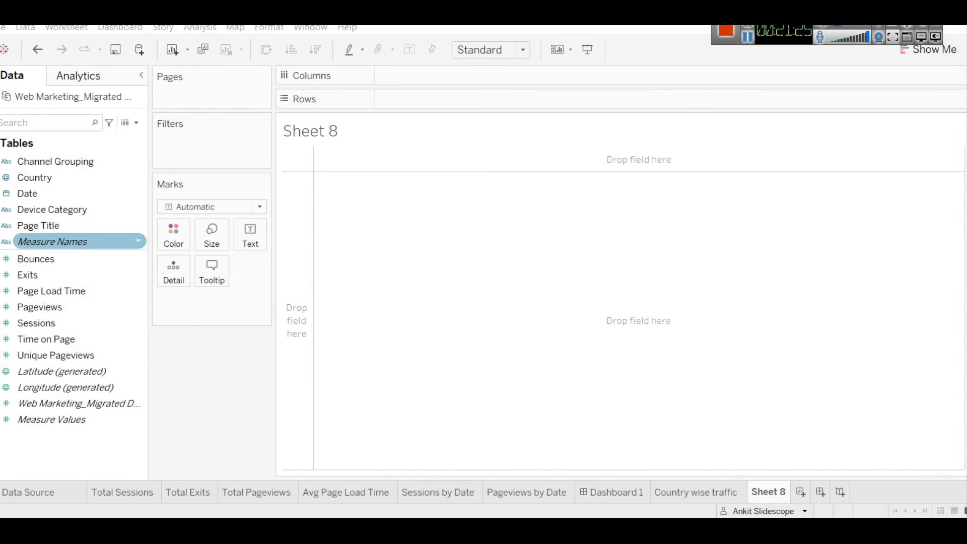
left_click(2, 227)
left_click(40, 213)
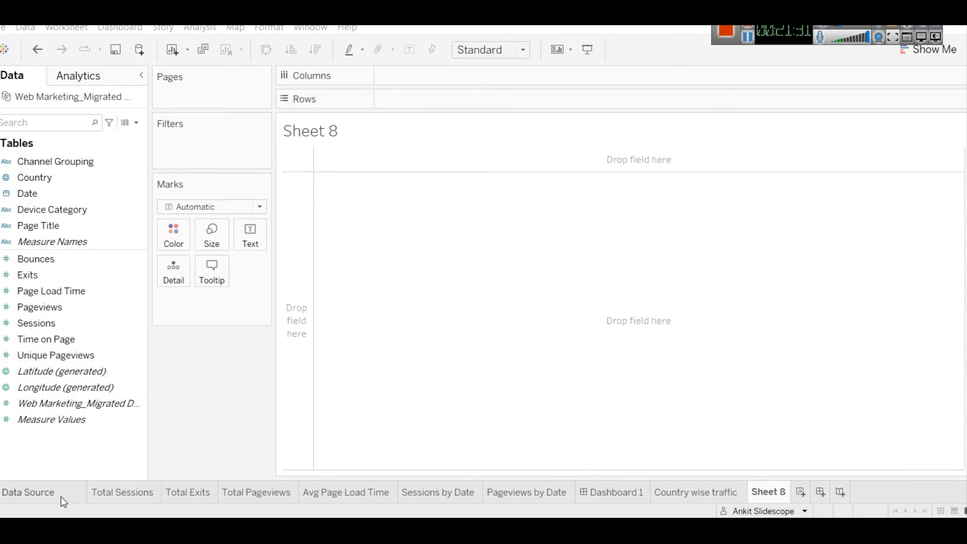
left_click(51, 488)
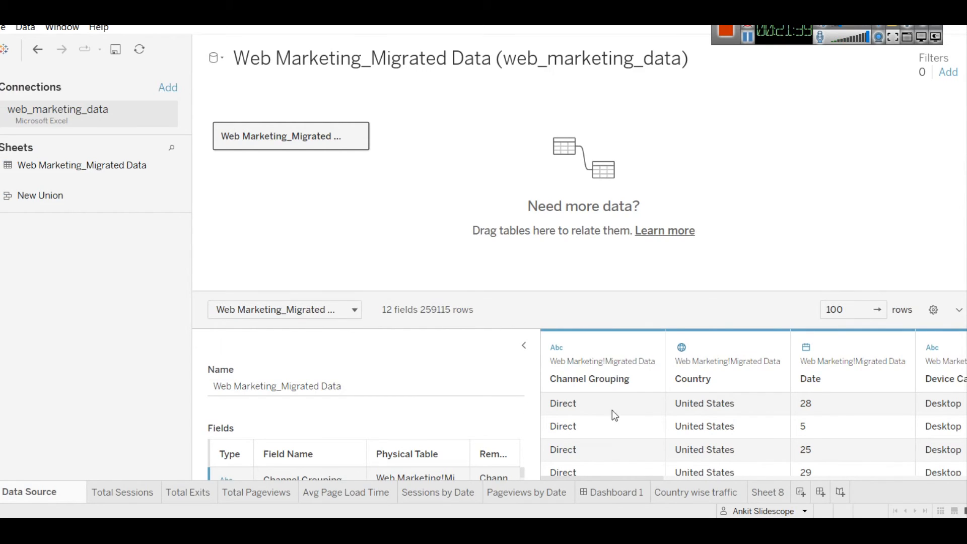
left_click(765, 493)
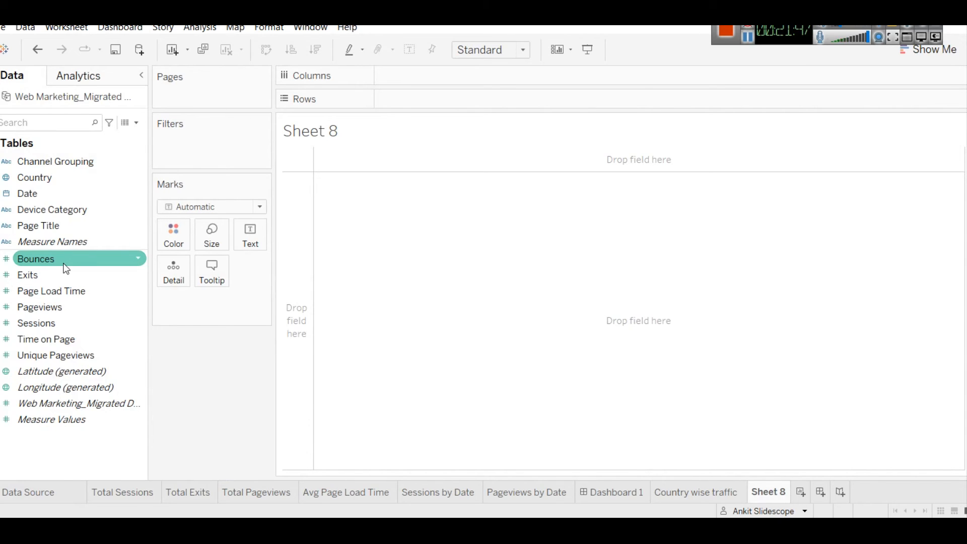
- Place Page Title with all its members in the columns and Sessions in the rows of Sheet 8
left_click_drag(43, 227, 424, 74)
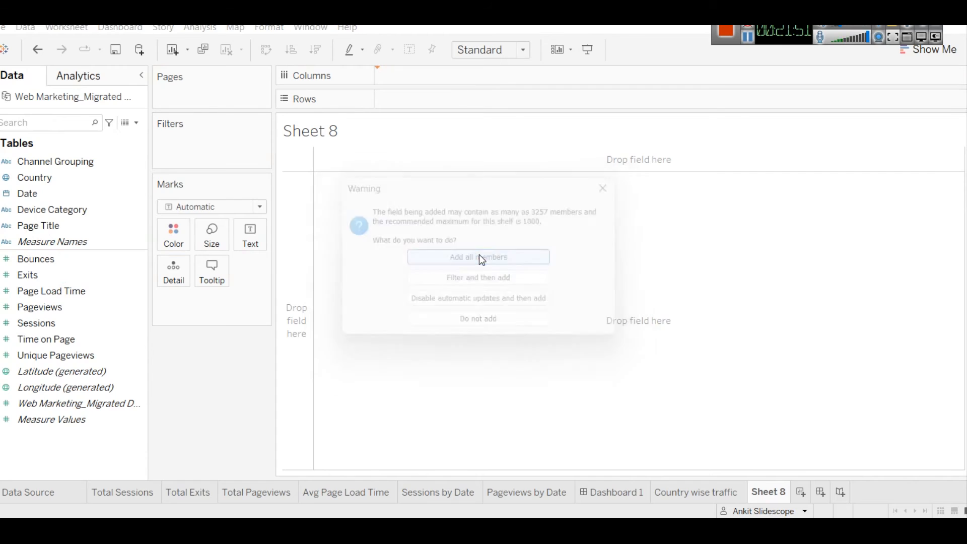
left_click(480, 256)
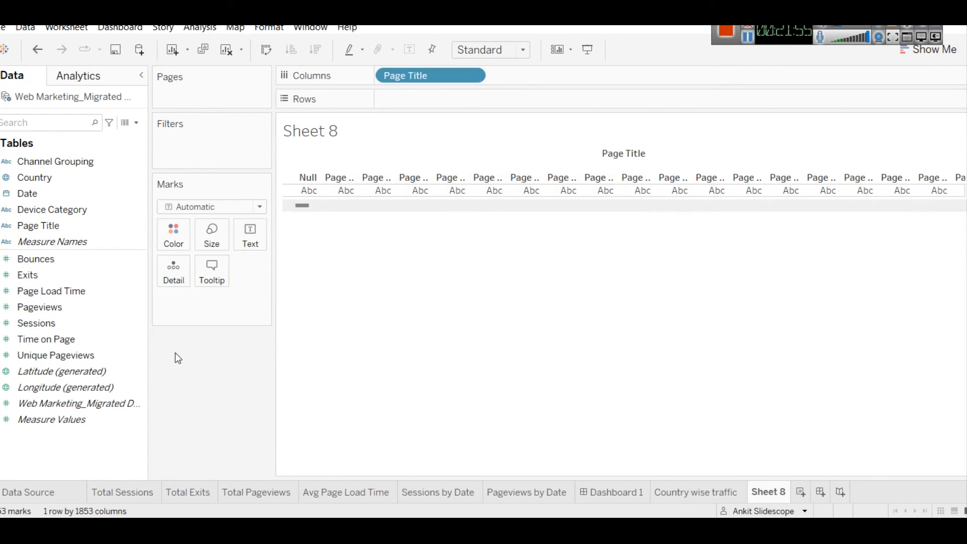
left_click(115, 337)
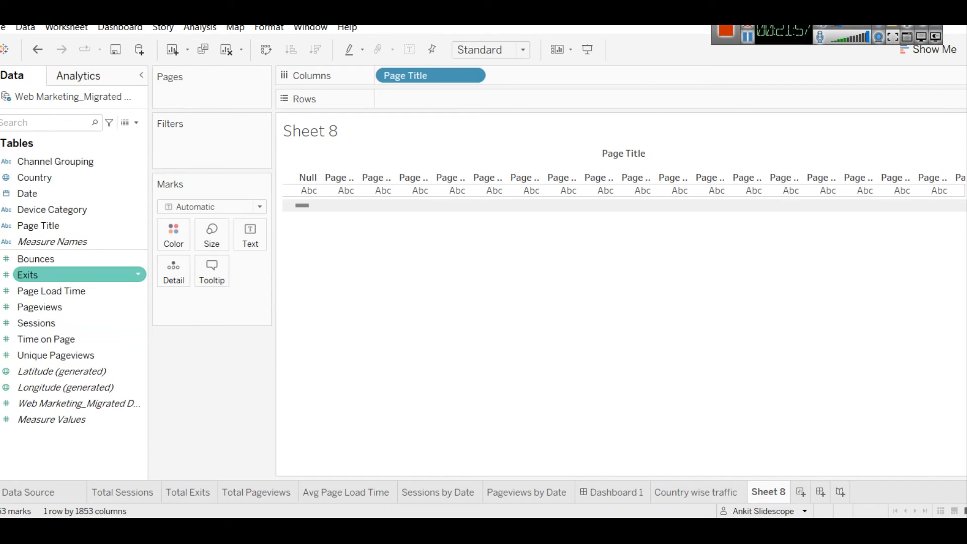
left_click_drag(62, 322, 461, 107)
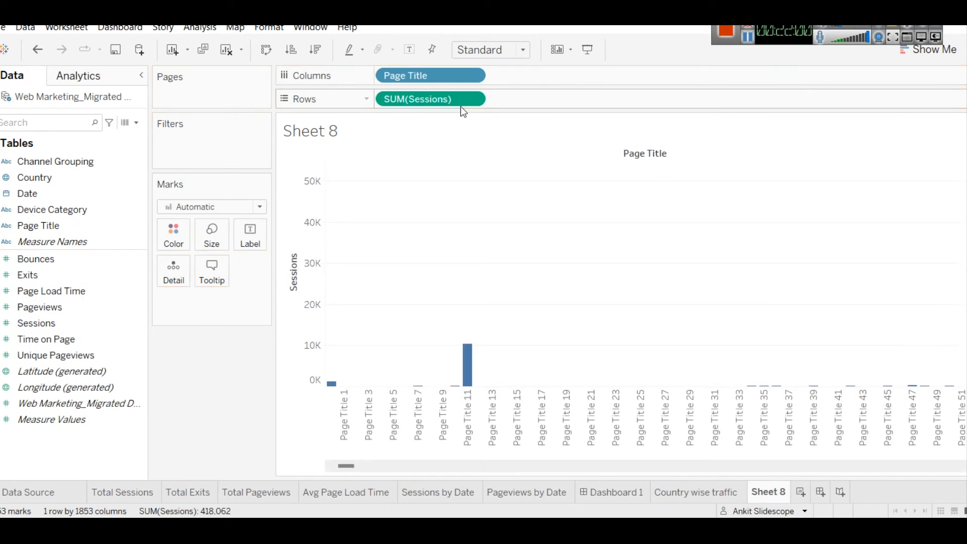
- Convert the Sheet 8 page-title chart to a text table and set its fit to Fit Width
left_click(929, 50)
left_click(851, 92)
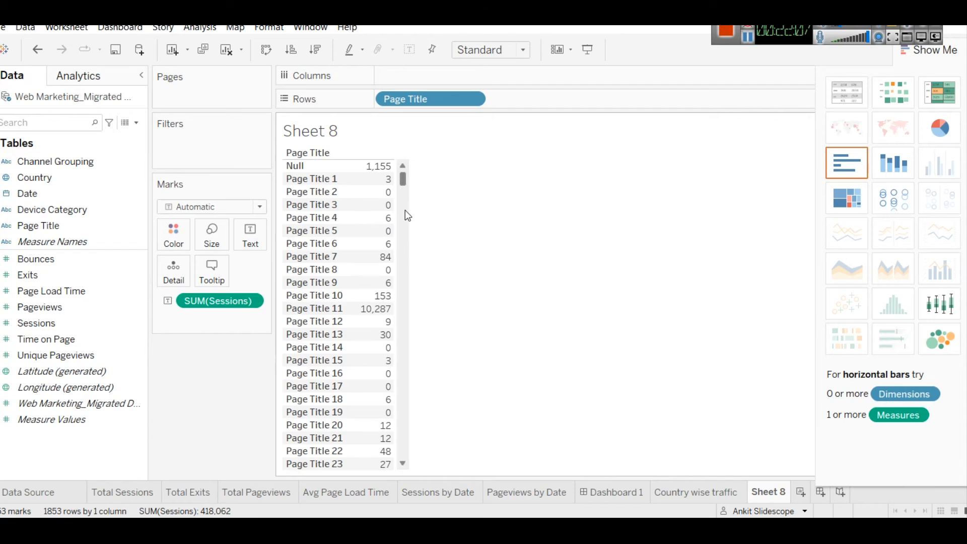
left_click(491, 50)
left_click(492, 105)
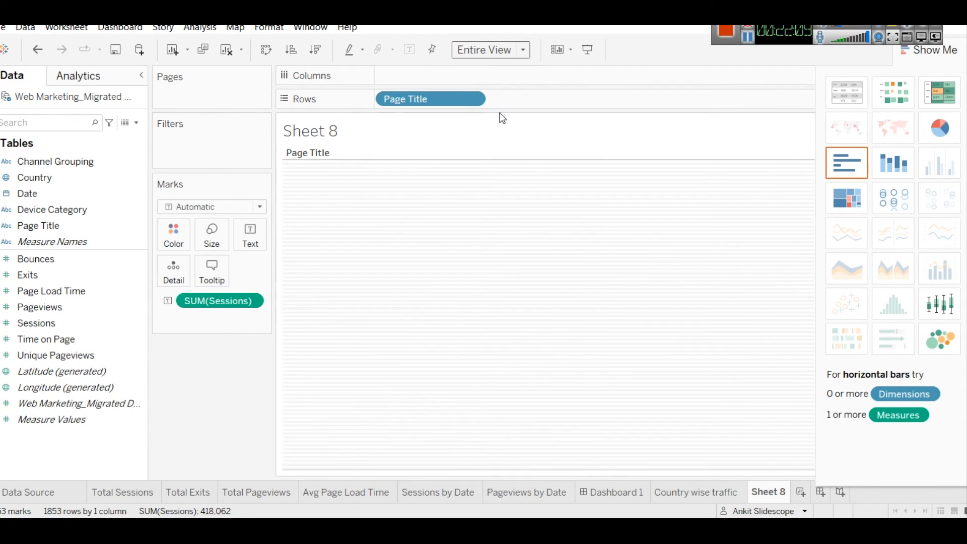
left_click(927, 50)
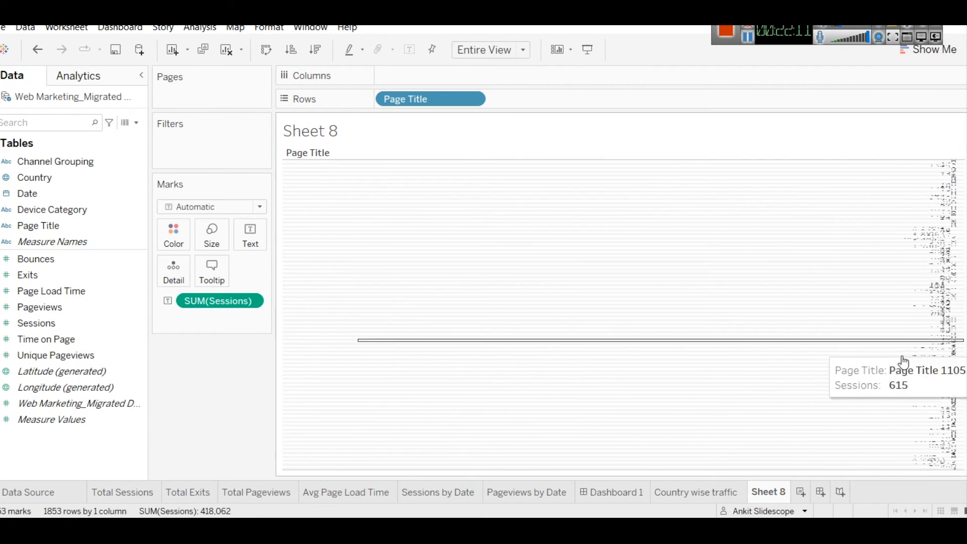
left_click(491, 56)
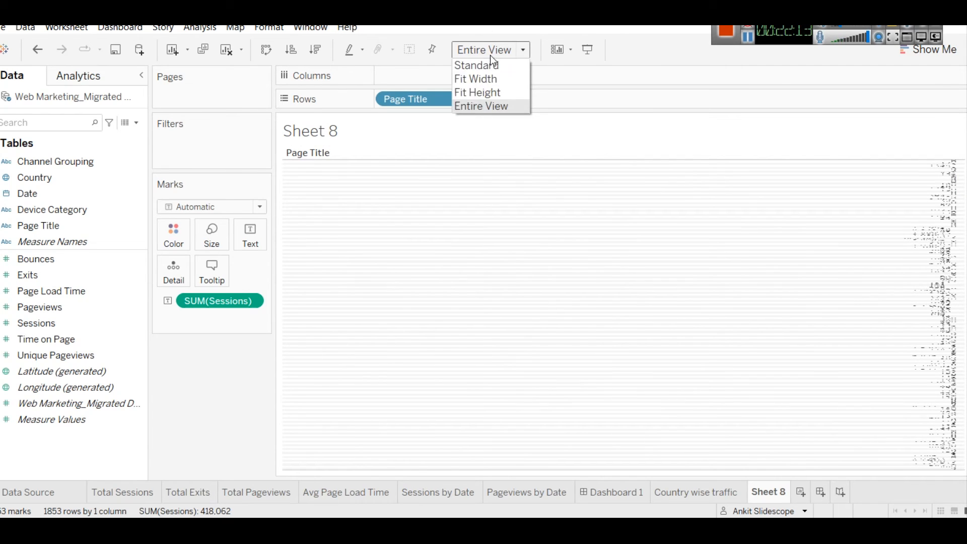
left_click(491, 82)
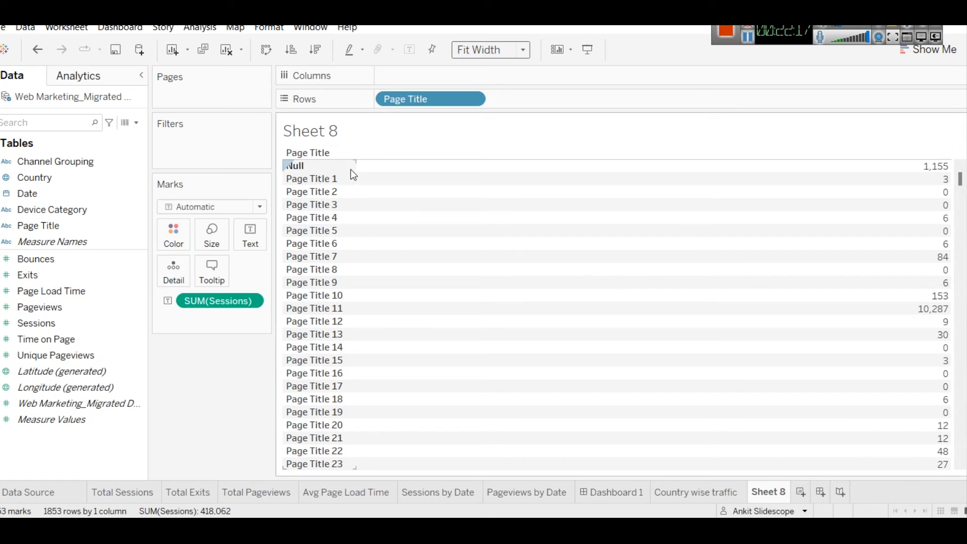
- Exclude the Null page title from the table and sort the remaining page titles by Sessions in descending order
mouse_move(436, 195)
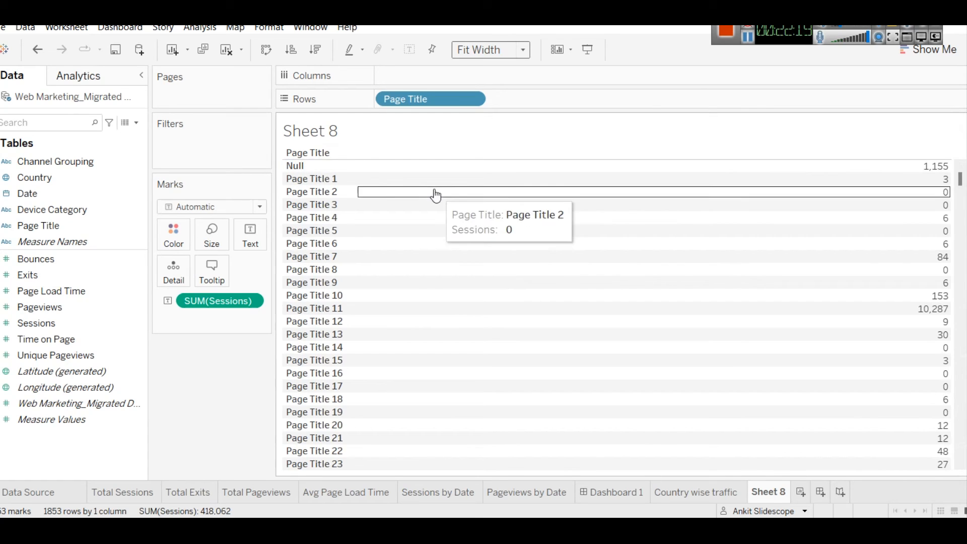
right_click(303, 166)
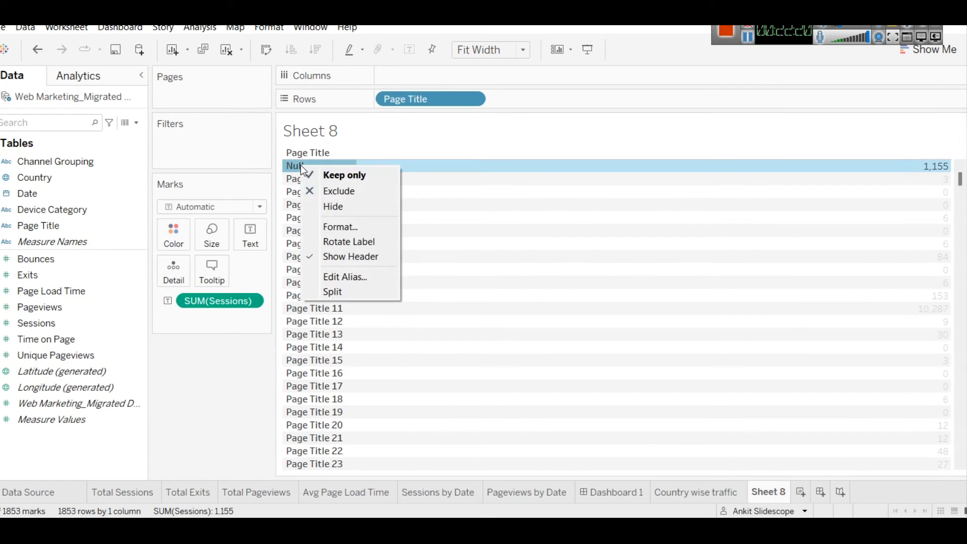
left_click(351, 194)
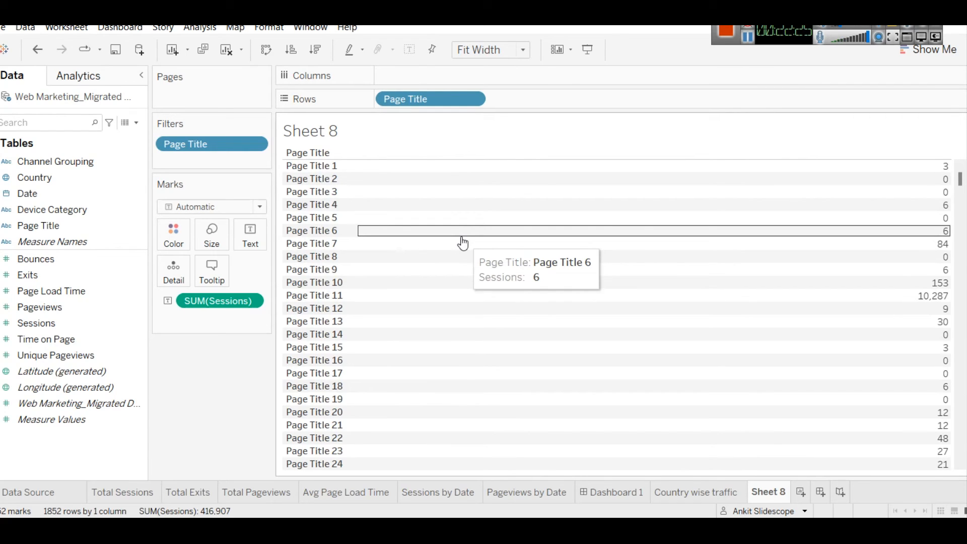
right_click(928, 152)
left_click(925, 177)
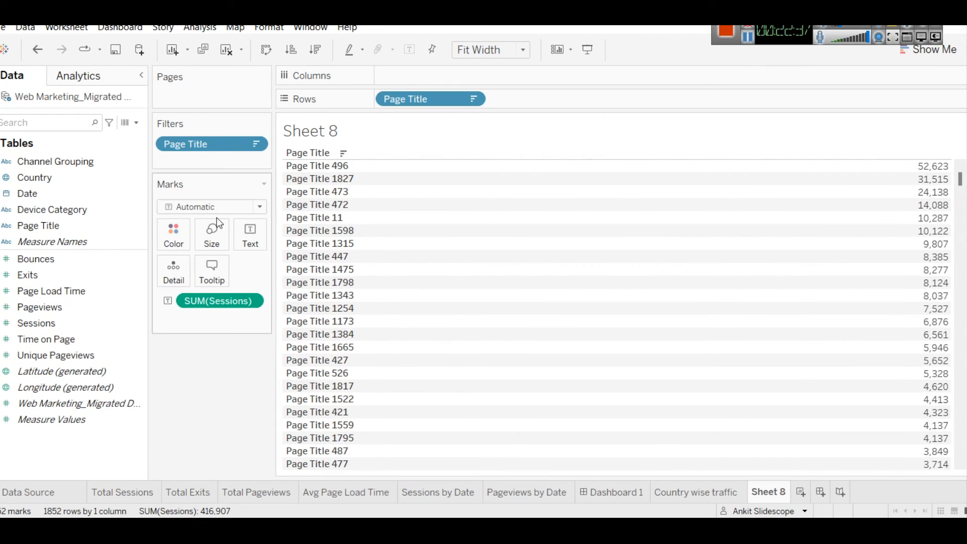
- Try to show the Sessions values as bars by changing the mark type to Bar
left_click(213, 205)
left_click(216, 238)
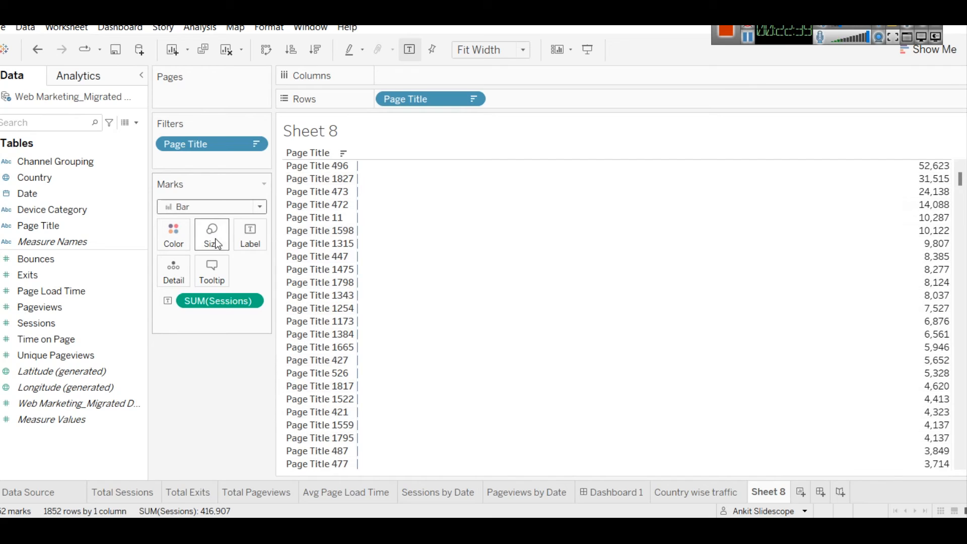
scroll(498, 280, "down", 15)
scroll(499, 280, "up", 15)
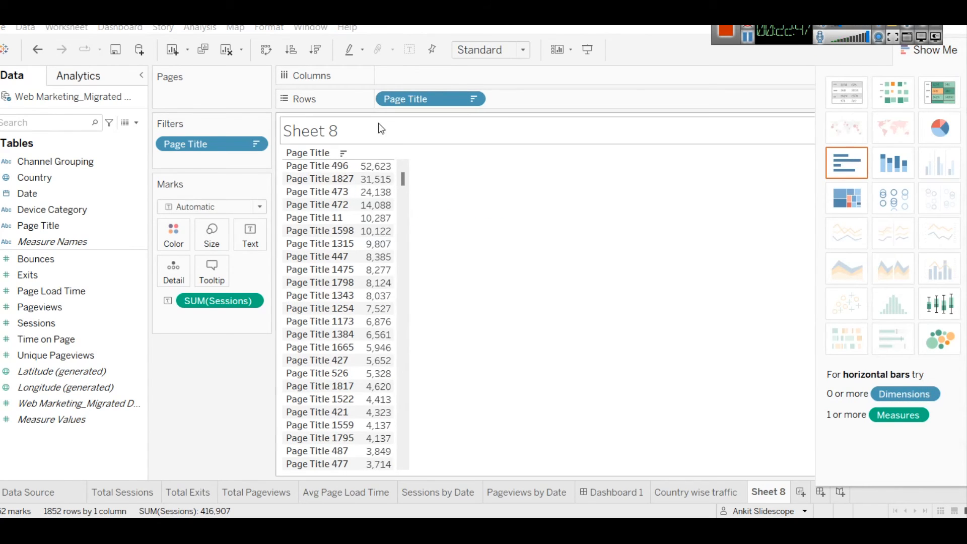
- Convert the sorted page-title table to a horizontal bar chart of Sessions
left_click(851, 167)
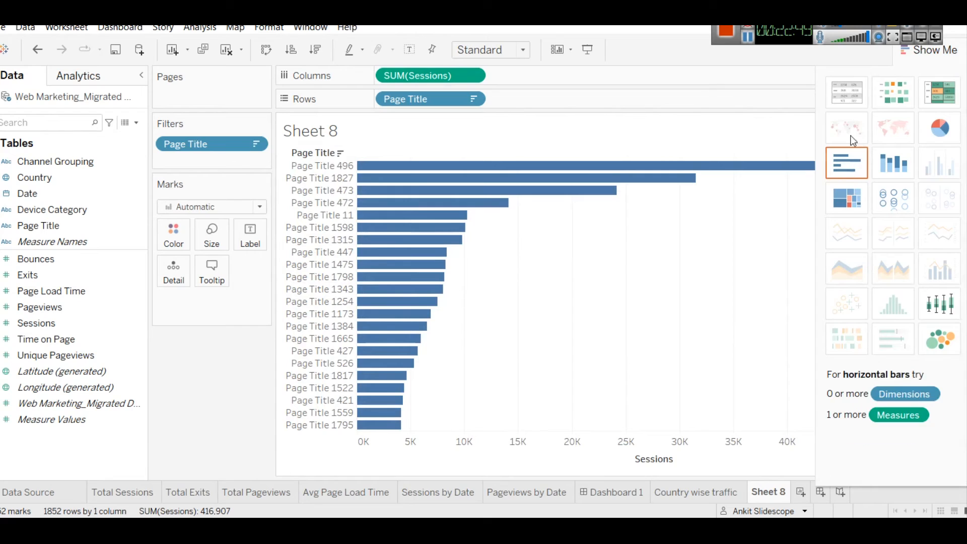
left_click(946, 50)
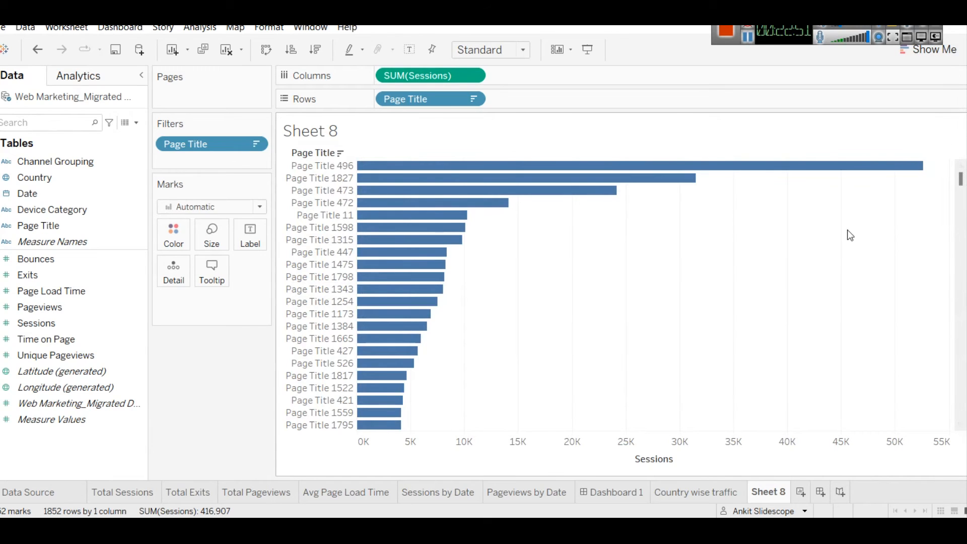
- Try labelling the page-title bars with their Sessions values, and undo the labelling
left_click(127, 340)
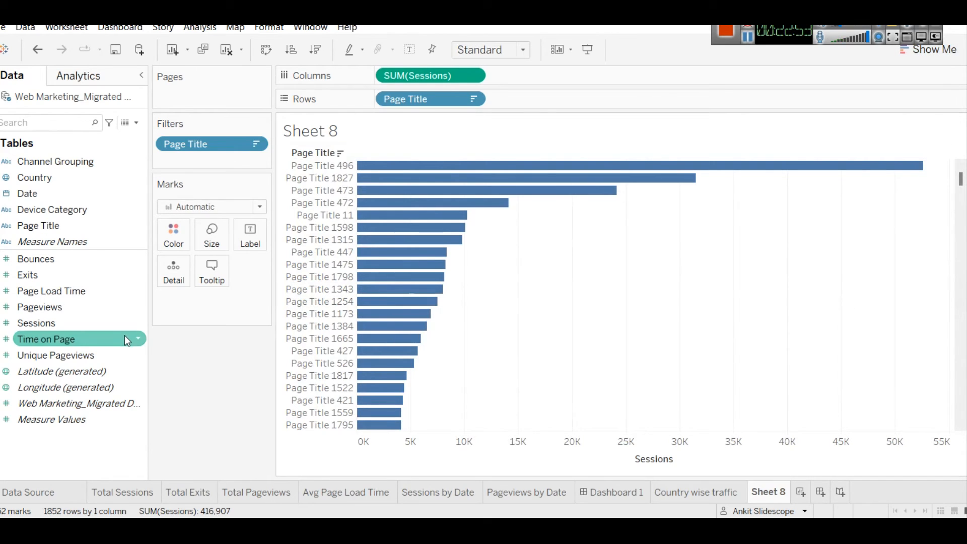
mouse_move(927, 171)
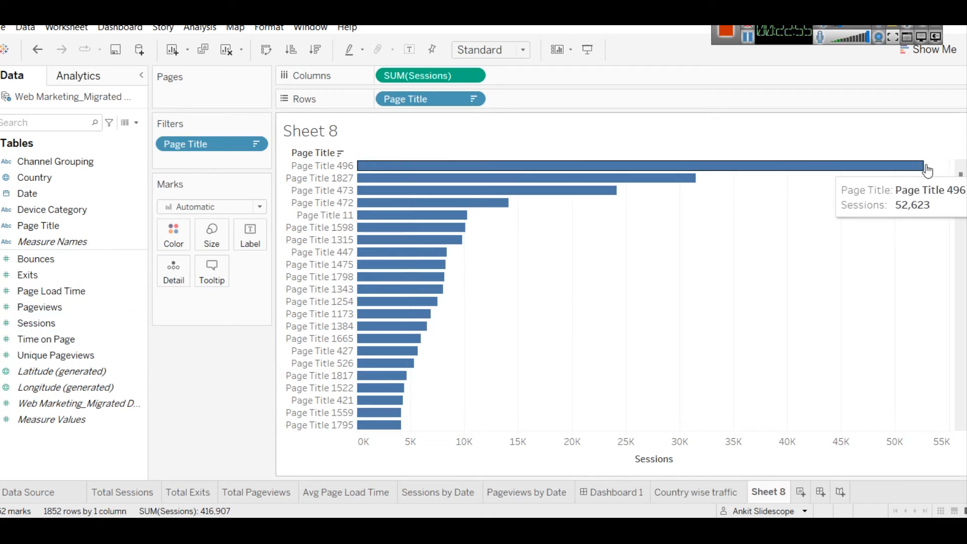
left_click(57, 276)
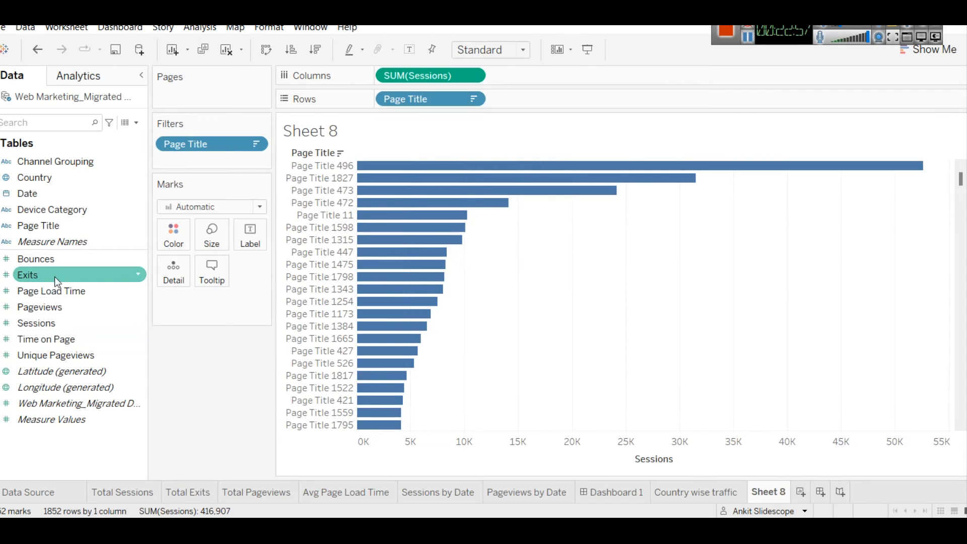
left_click(40, 307)
left_click_drag(36, 322, 274, 240)
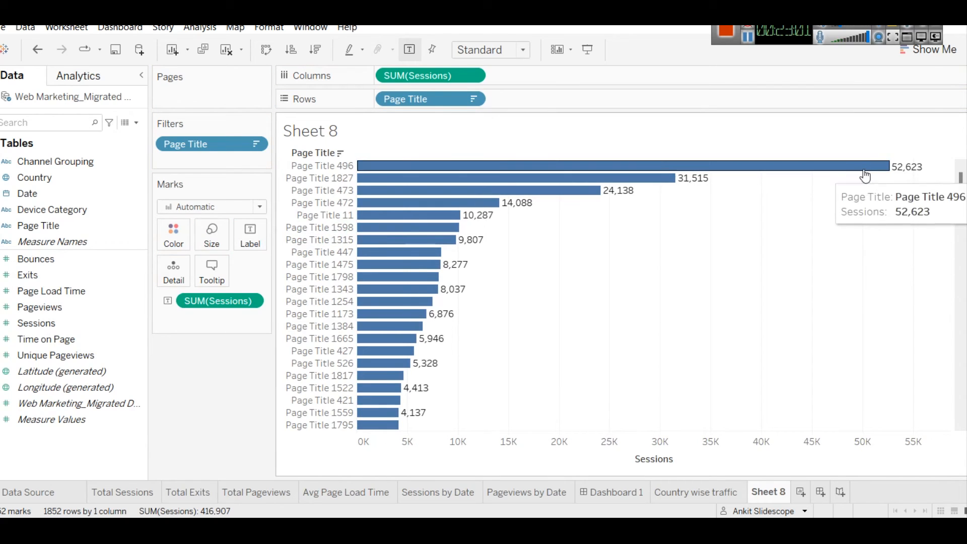
scroll(856, 258, "down", 4)
scroll(856, 258, "up", 4)
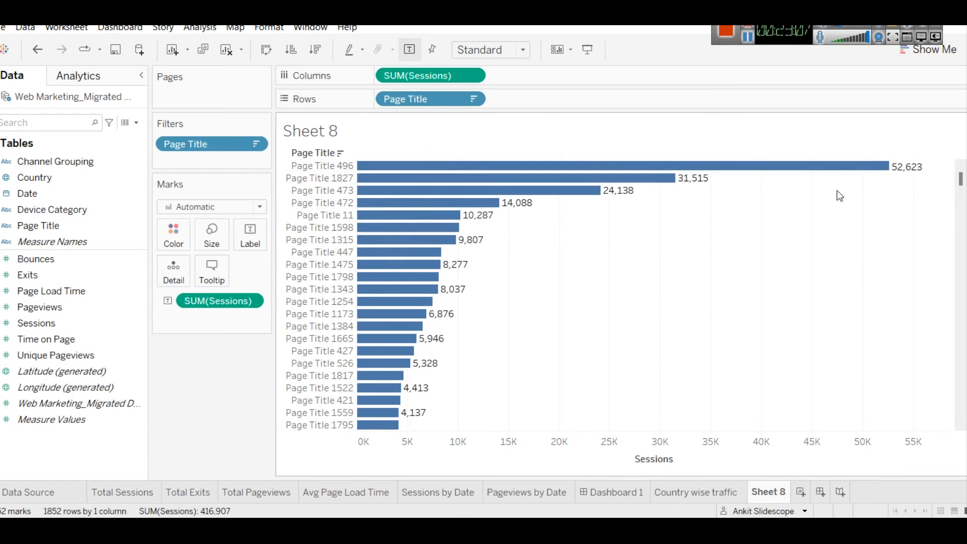
mouse_move(859, 172)
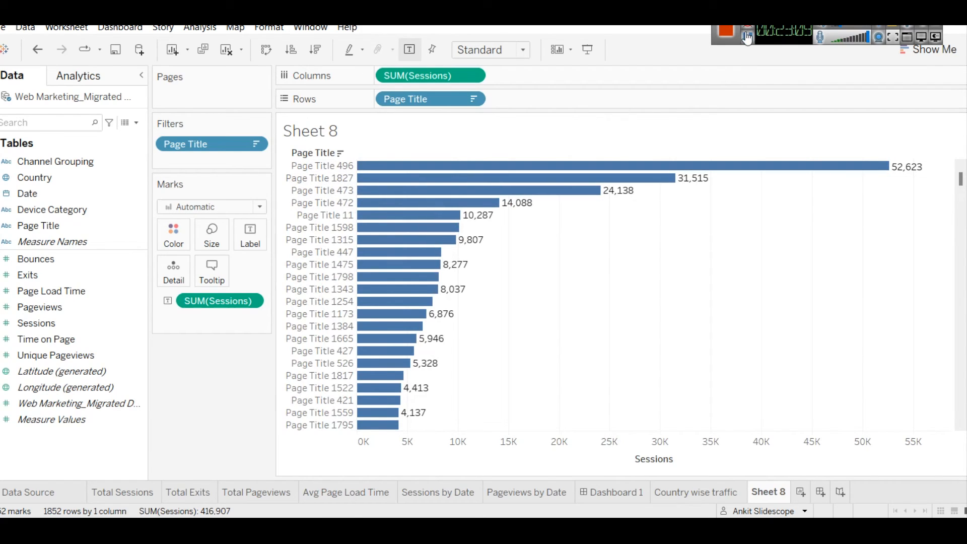
key("ctrl+z")
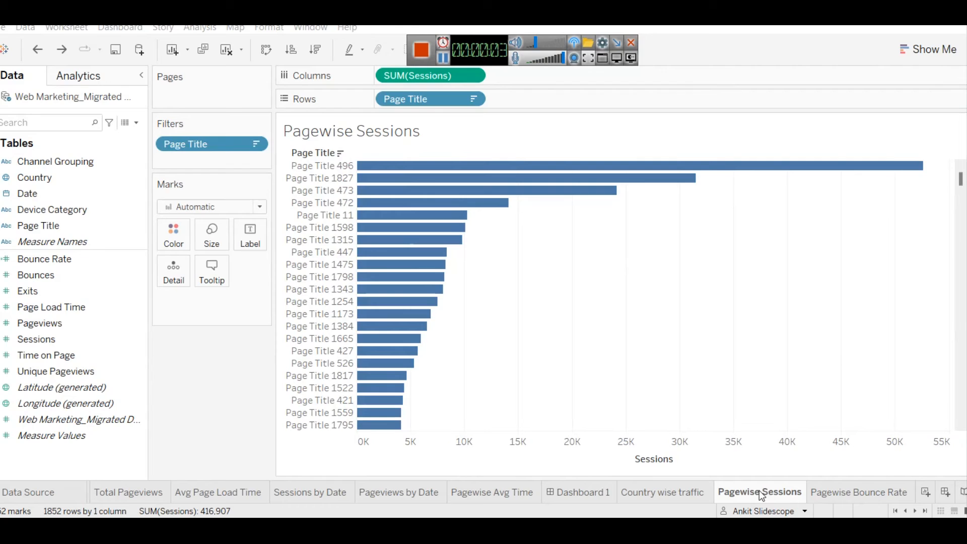
- Review the Pagewise Bounce Rate, Country wise traffic and Pagewise Sessions sheets and the recommended chart type
left_click(841, 493)
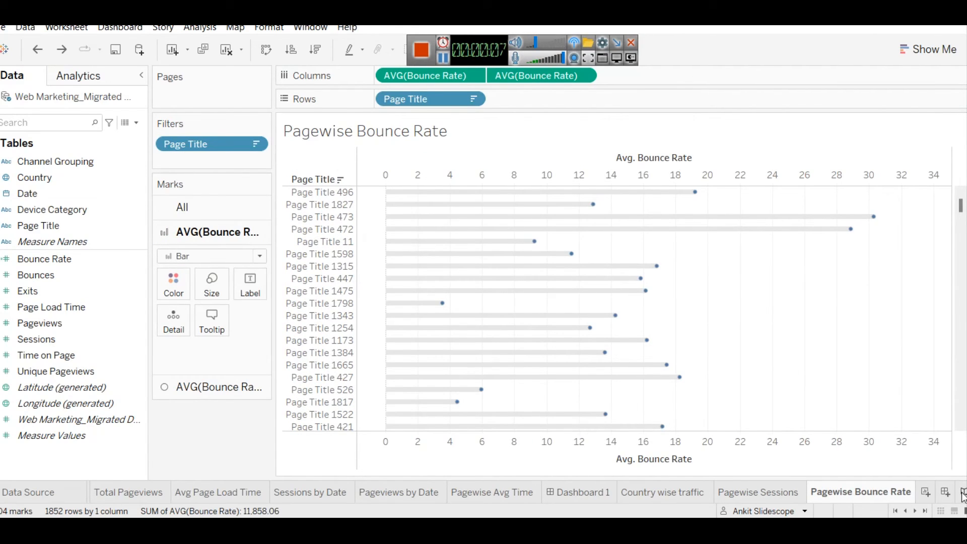
left_click(691, 494)
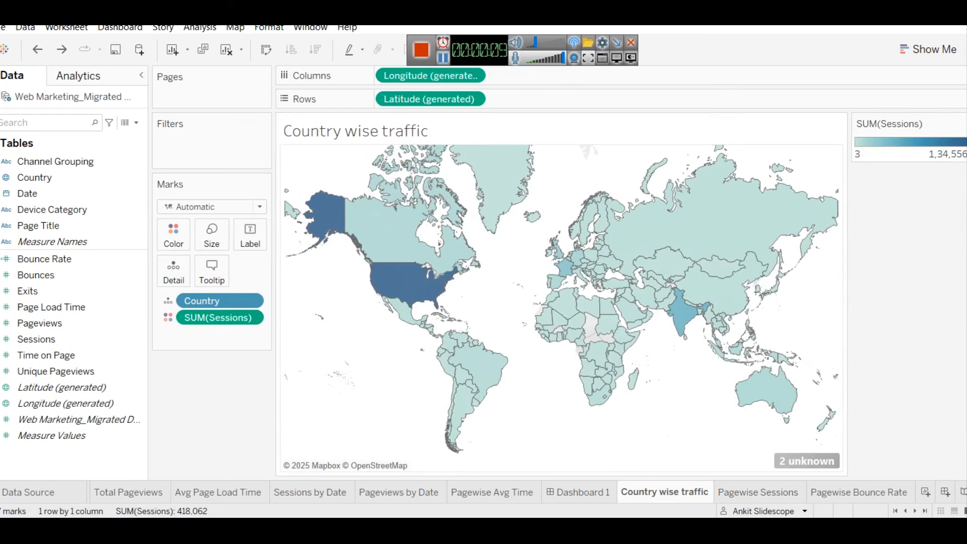
left_click(758, 489)
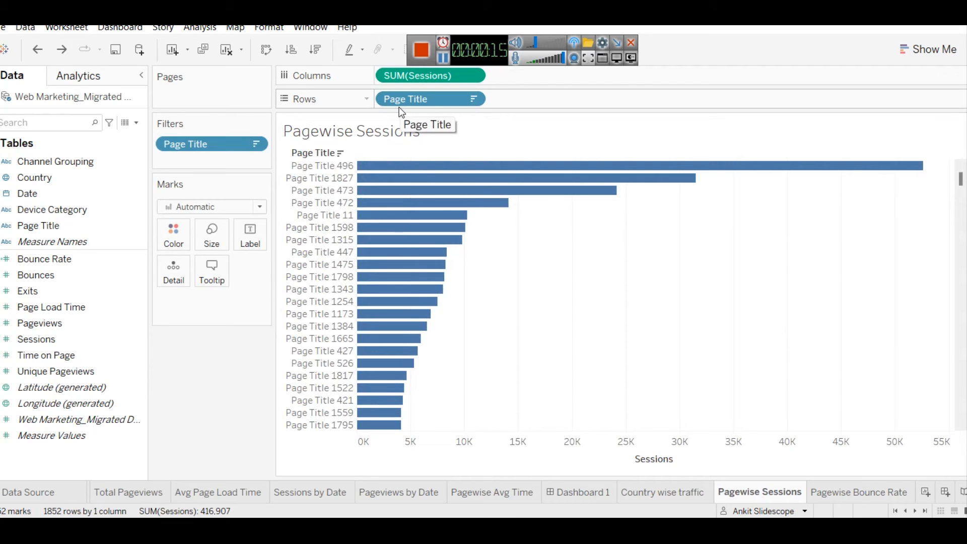
left_click(928, 49)
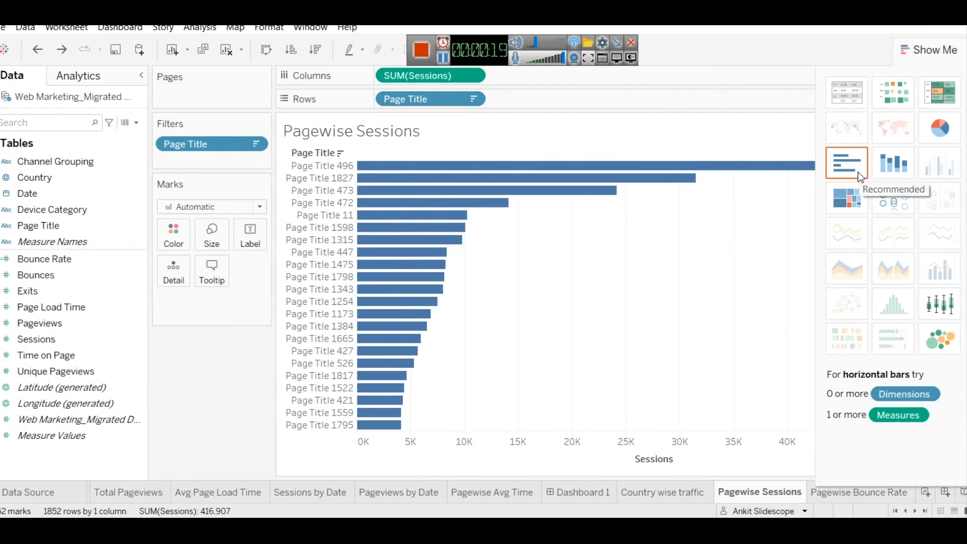
left_click(829, 491)
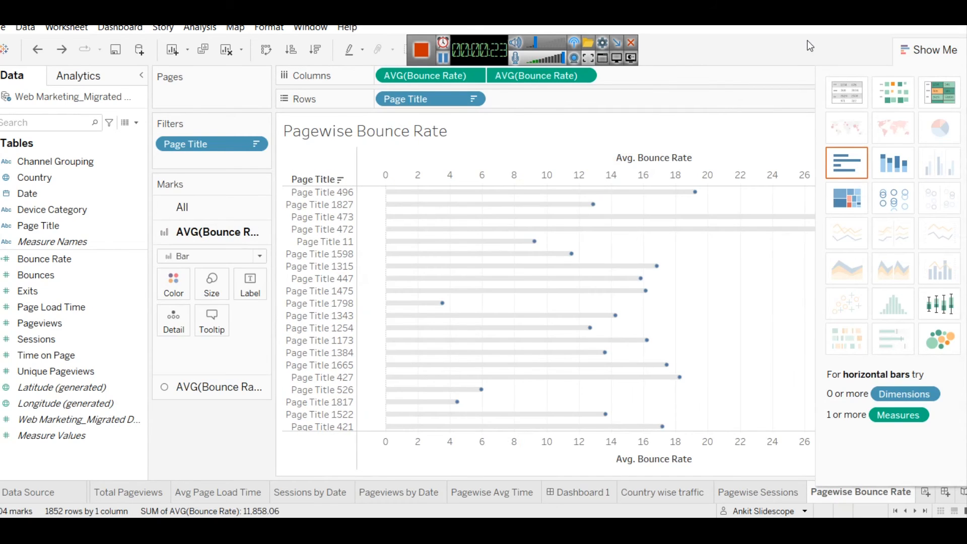
left_click(945, 50)
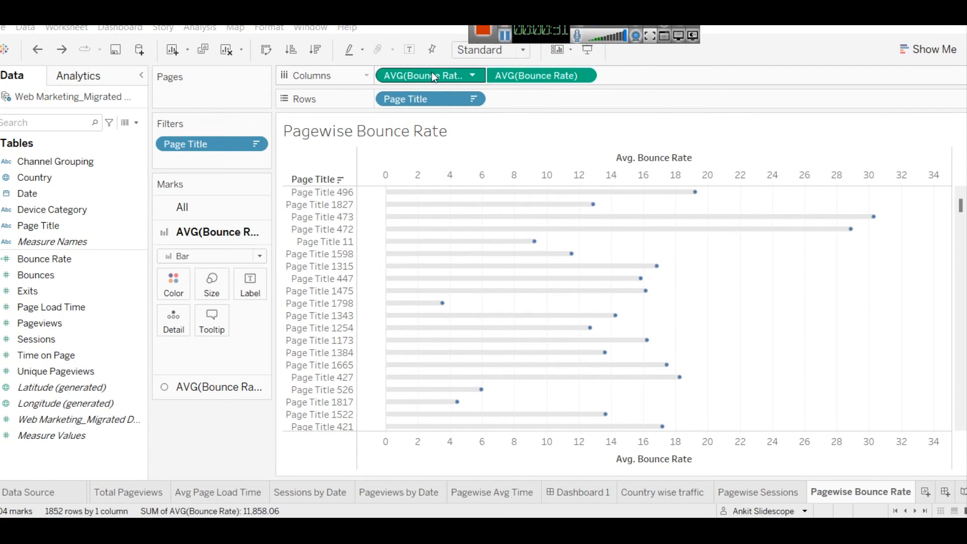
- Remove both average Bounce Rate measures from the columns of the Pagewise Bounce Rate sheet
left_click(515, 74)
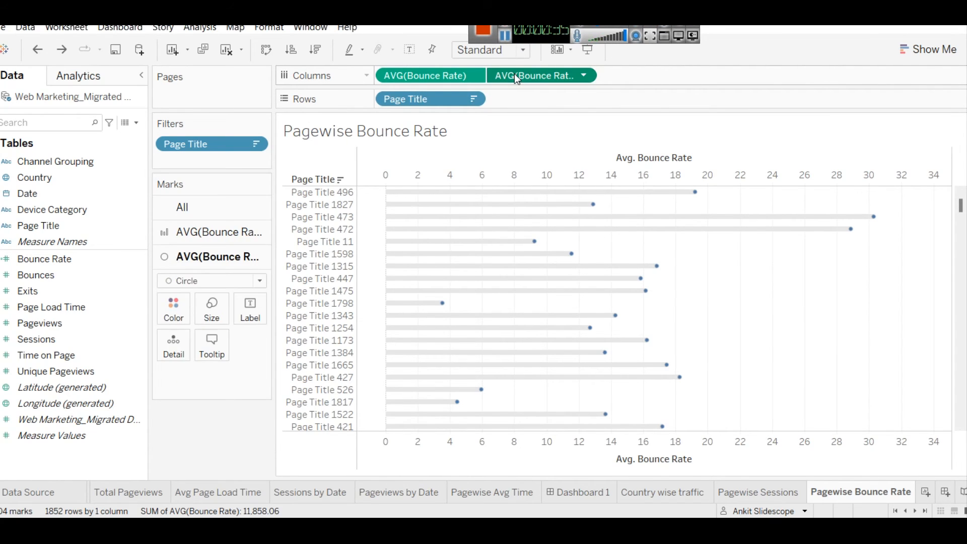
key("Delete")
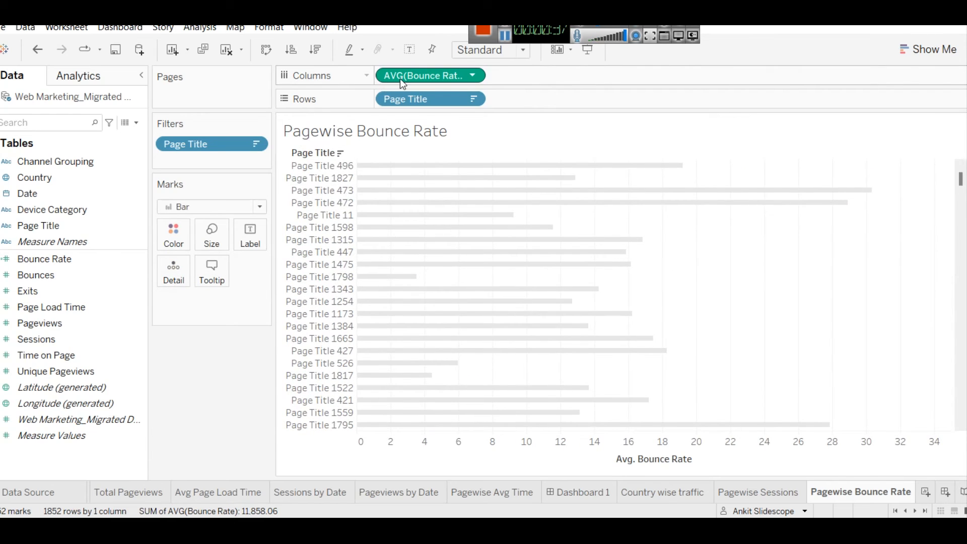
key("Delete")
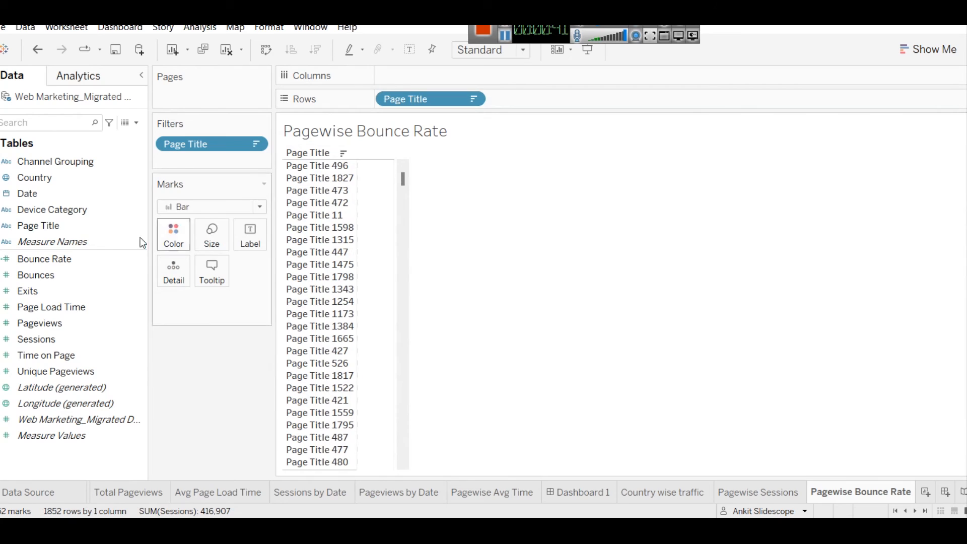
- Open the Bounce Rate calculated field for editing and examine how its formula uses Bounces, Sessions and the multiplier
left_click(108, 260)
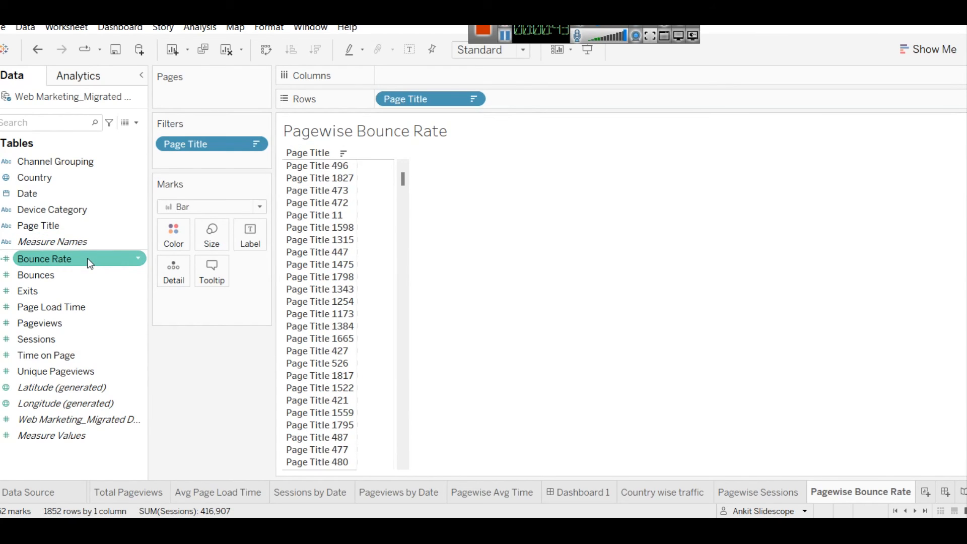
right_click(88, 260)
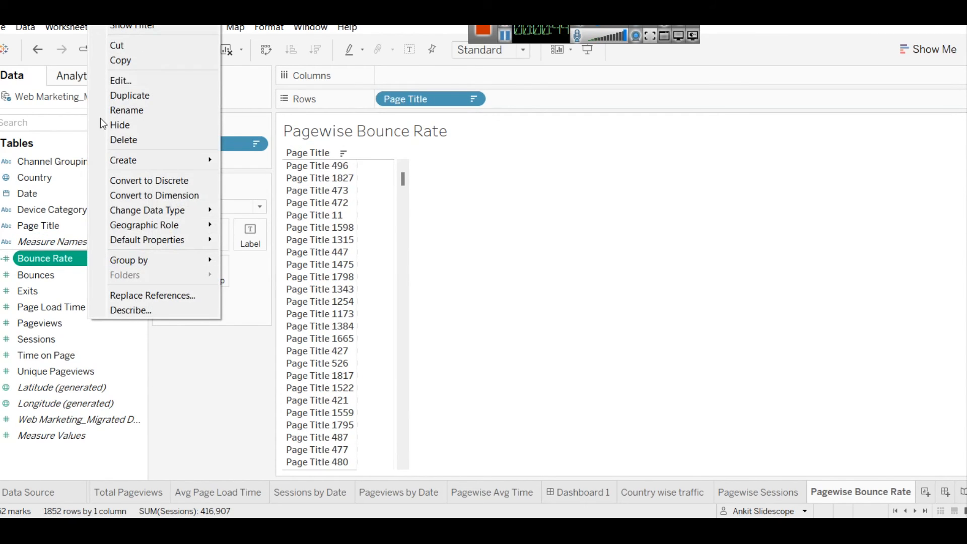
left_click(124, 82)
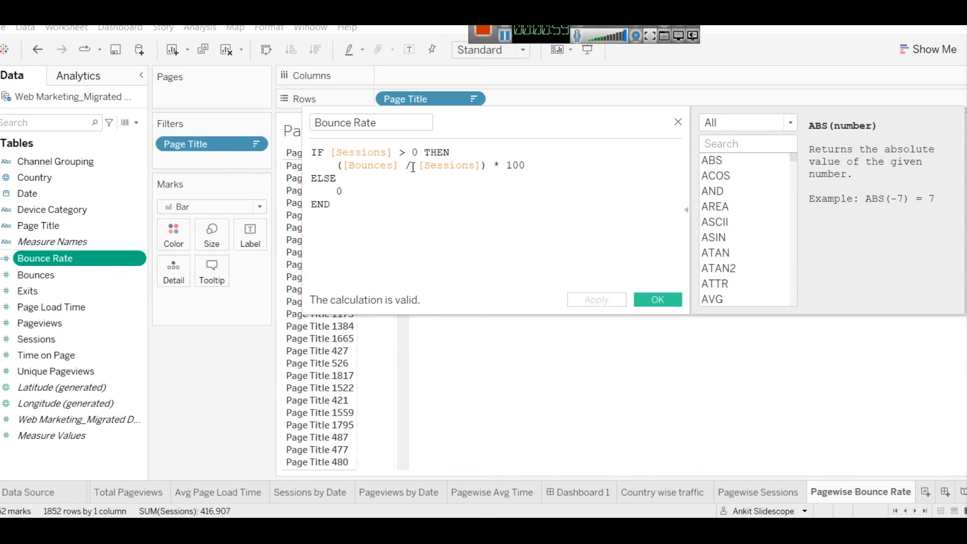
double_click(366, 167)
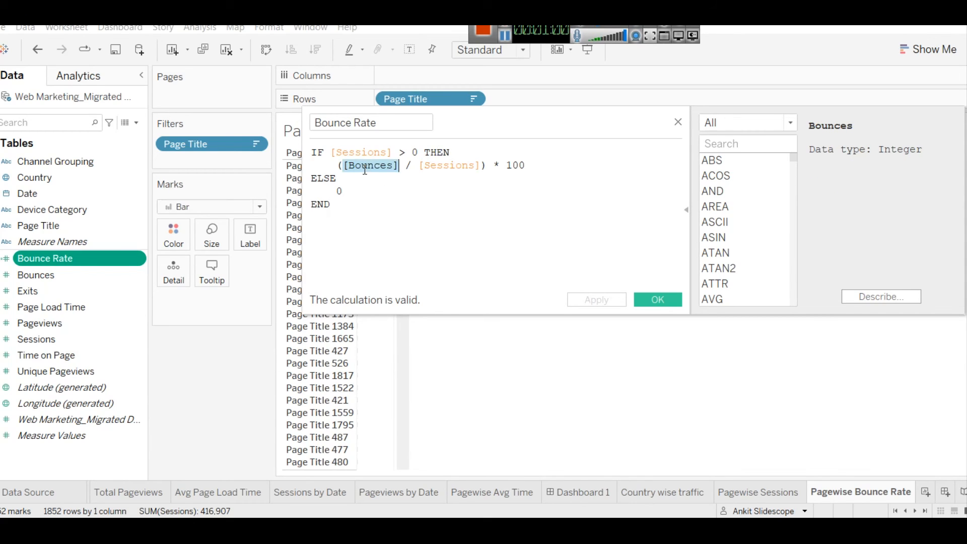
double_click(442, 165)
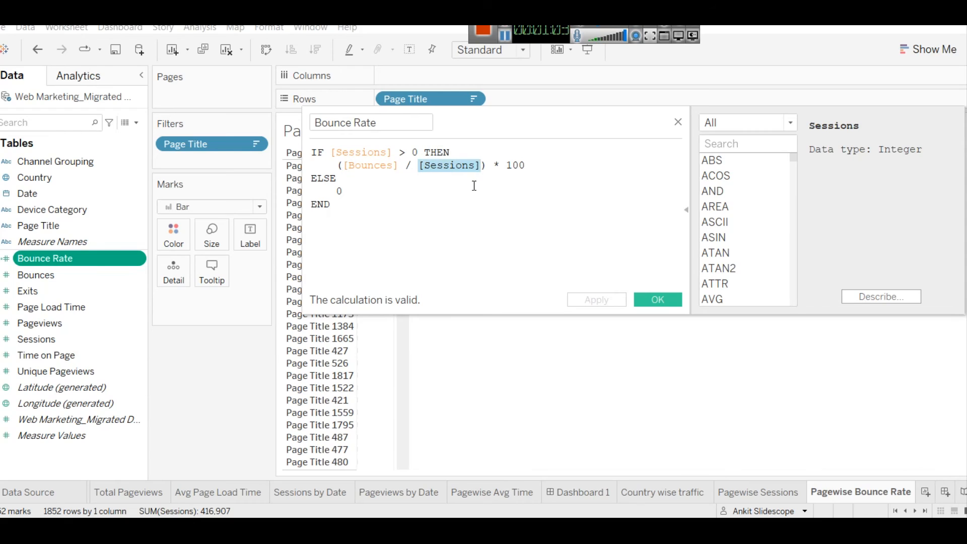
double_click(524, 166)
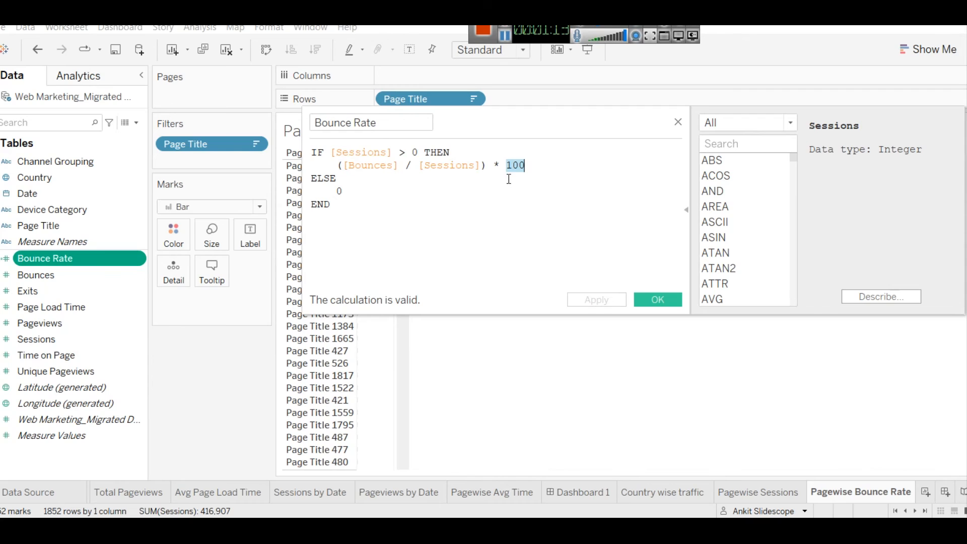
- Close the Bounce Rate calculation and add Bounce Rate to the sheet's columns, aggregated as an average
left_click(658, 300)
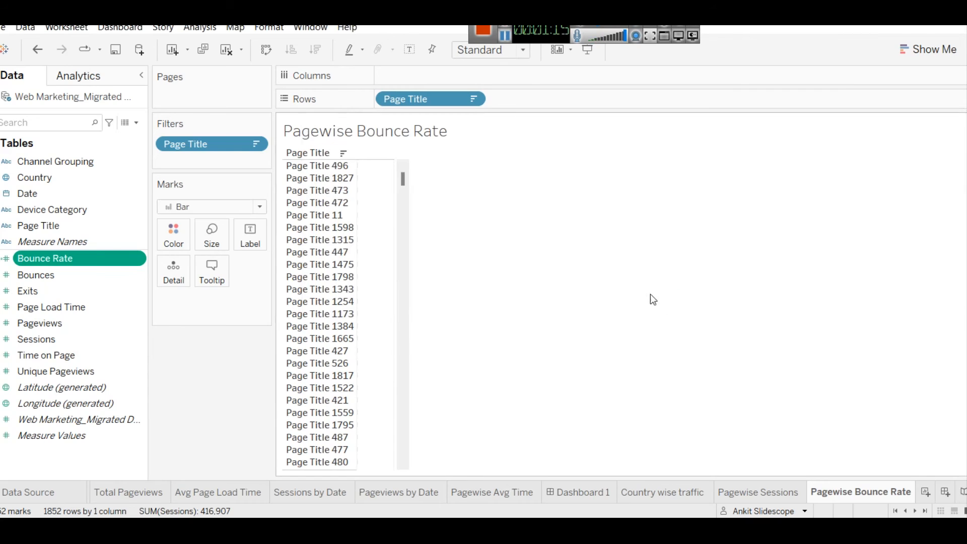
mouse_move(72, 254)
left_mouse_down()
mouse_move(413, 115)
mouse_move(430, 76)
left_mouse_up()
left_click(472, 77)
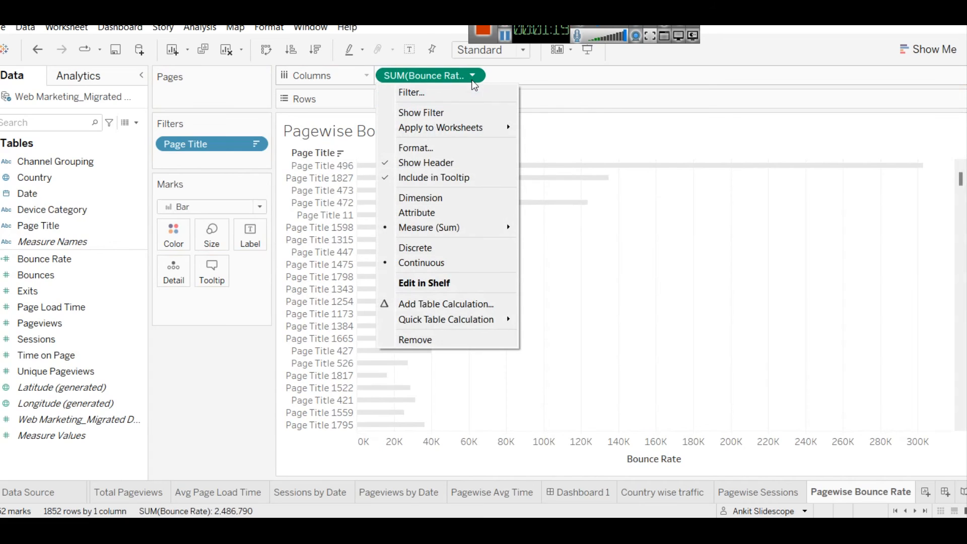
mouse_move(500, 231)
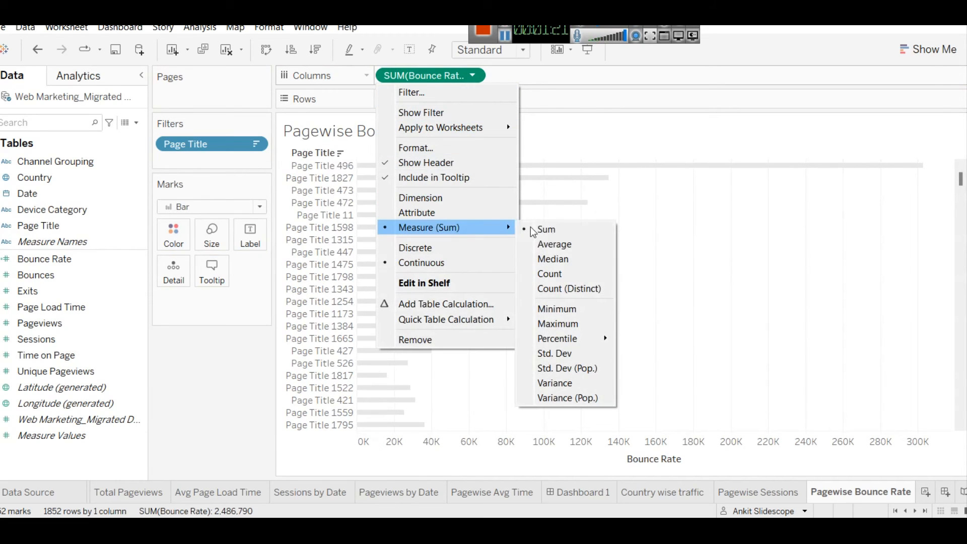
left_click(554, 244)
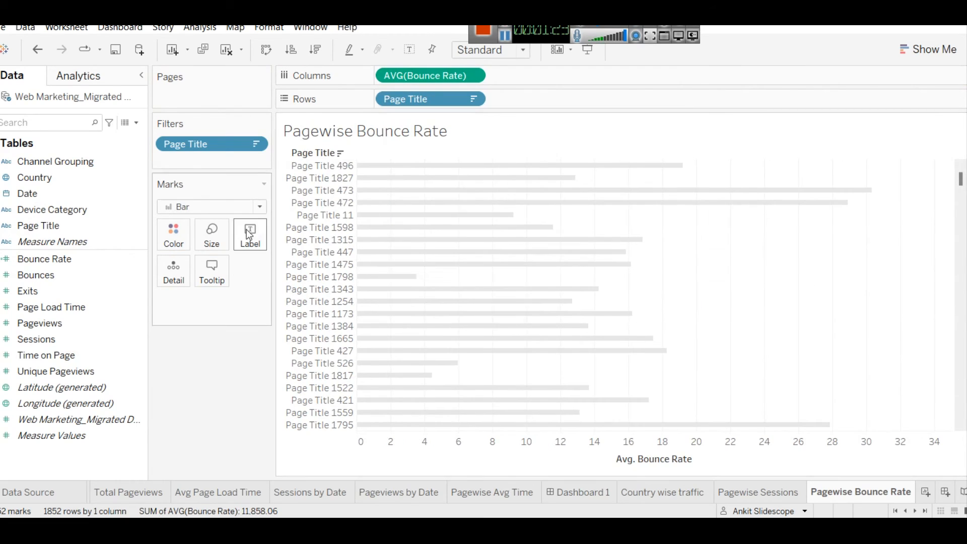
- Try several colours on the average Bounce Rate bars and set them to dark grey
left_click(187, 208)
left_click(187, 208)
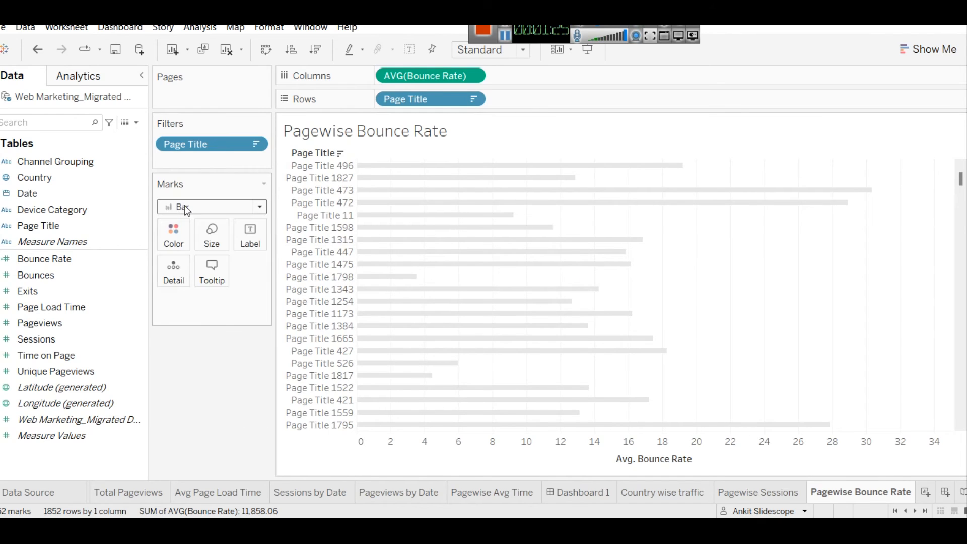
left_click(173, 235)
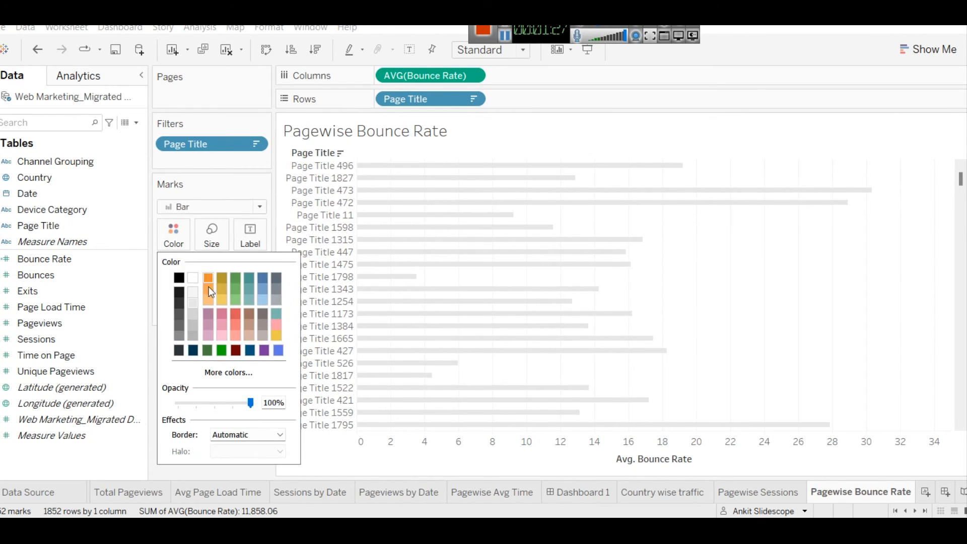
left_click(194, 326)
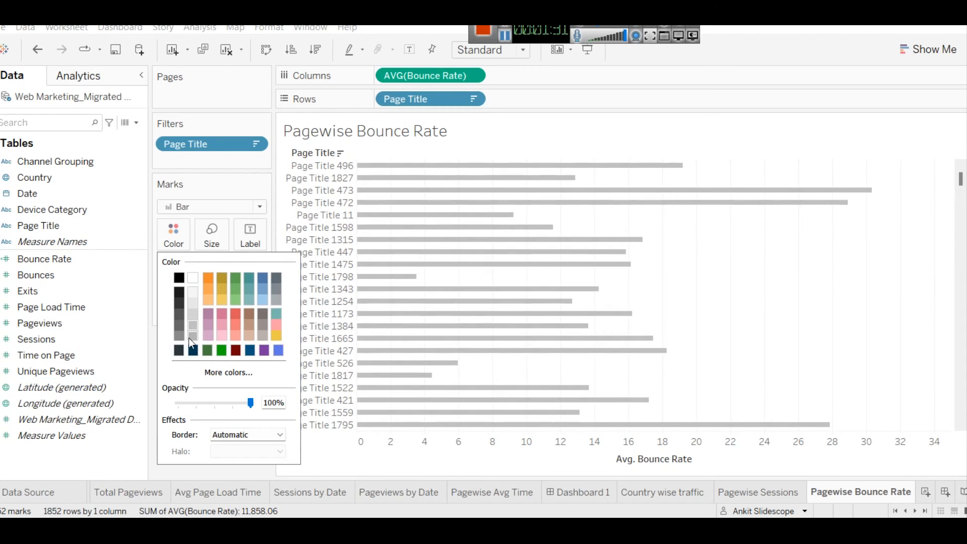
left_click(209, 328)
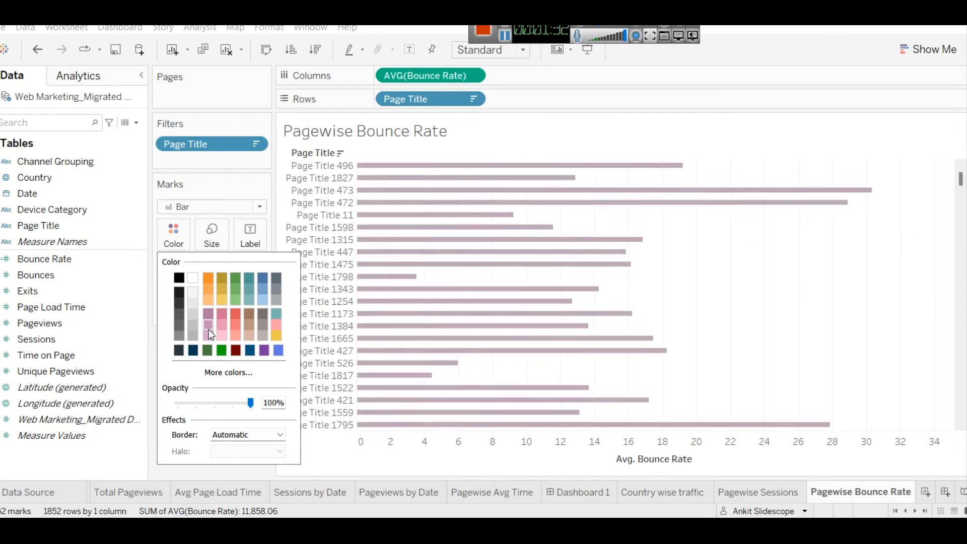
left_click(179, 326)
left_click(179, 336)
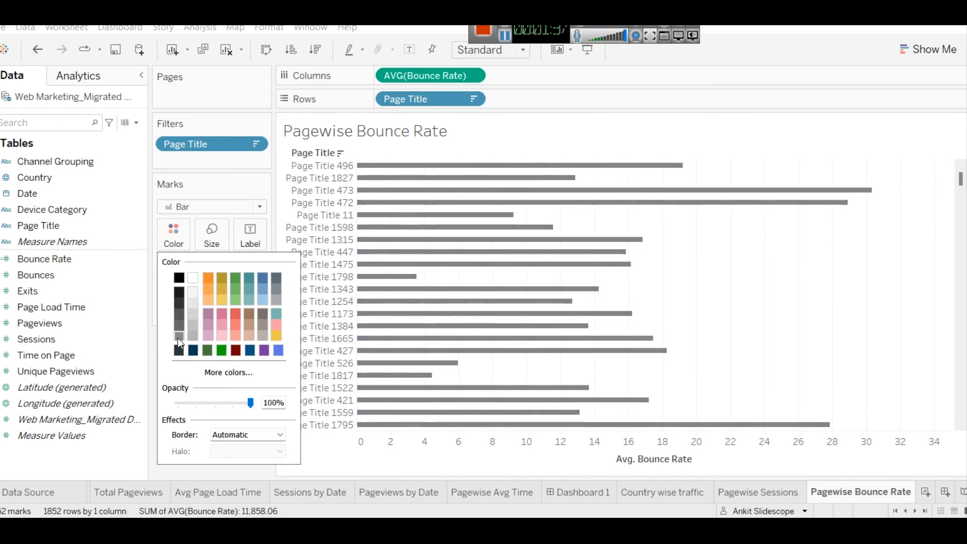
left_click(224, 170)
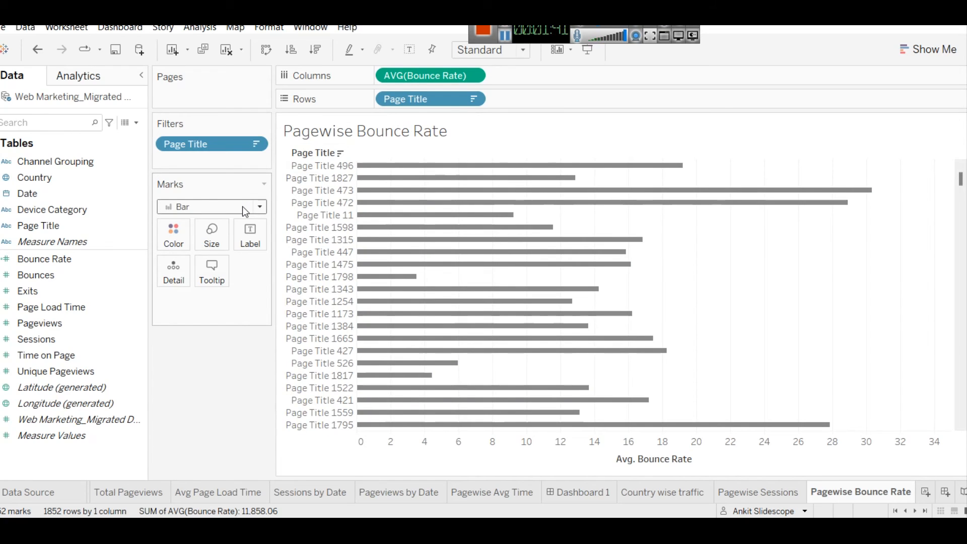
- Add a second Bounce Rate measure to the columns as an average and combine both measures on a dual axis
left_click_drag(45, 260, 590, 83)
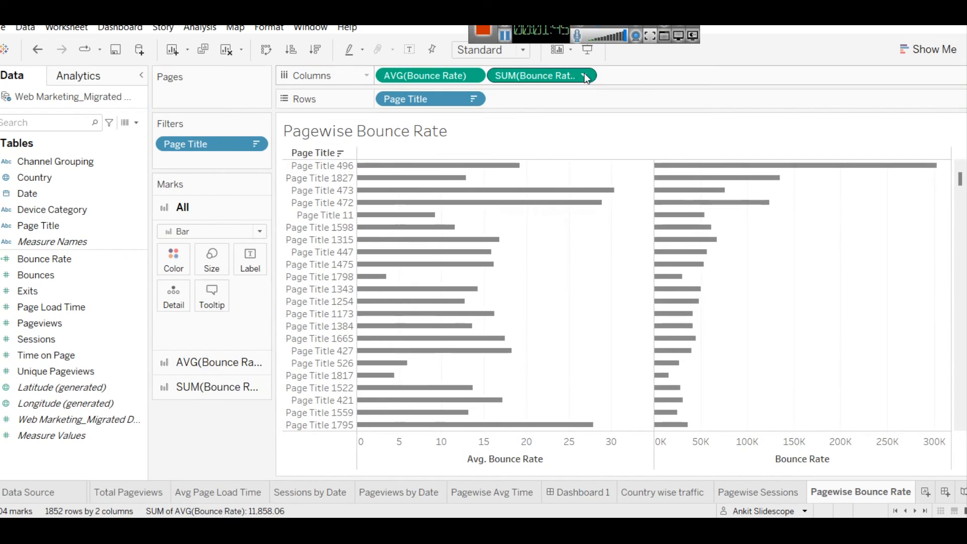
left_click(583, 75)
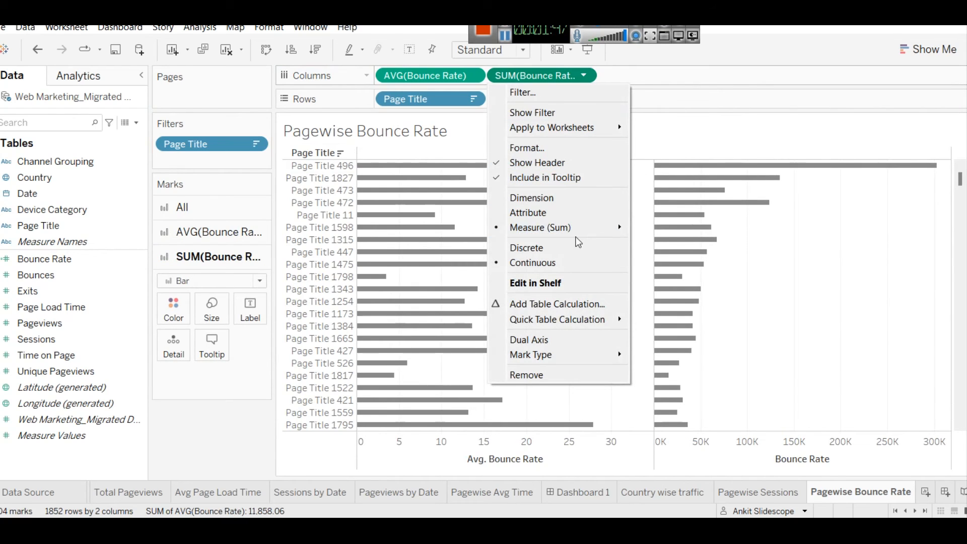
mouse_move(574, 229)
left_click(660, 245)
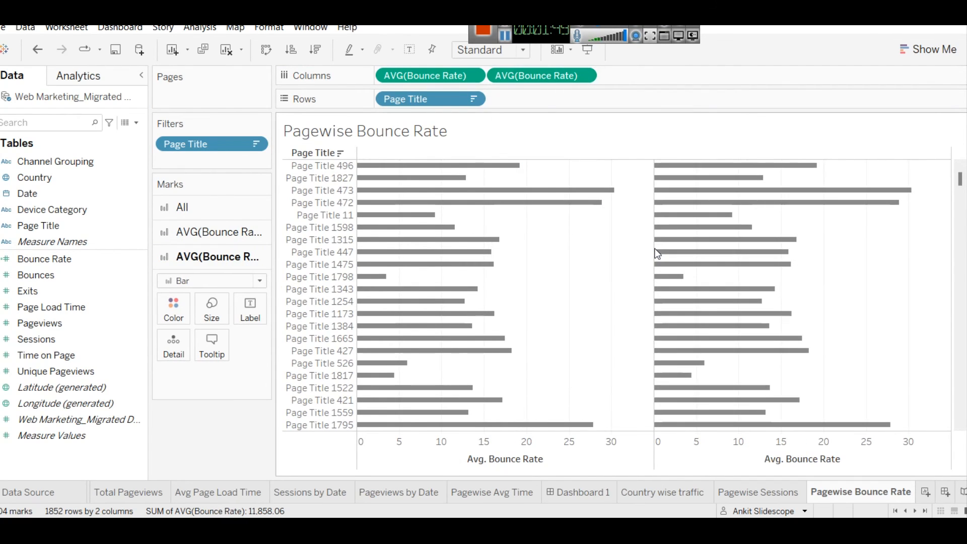
left_click(584, 76)
left_click(553, 341)
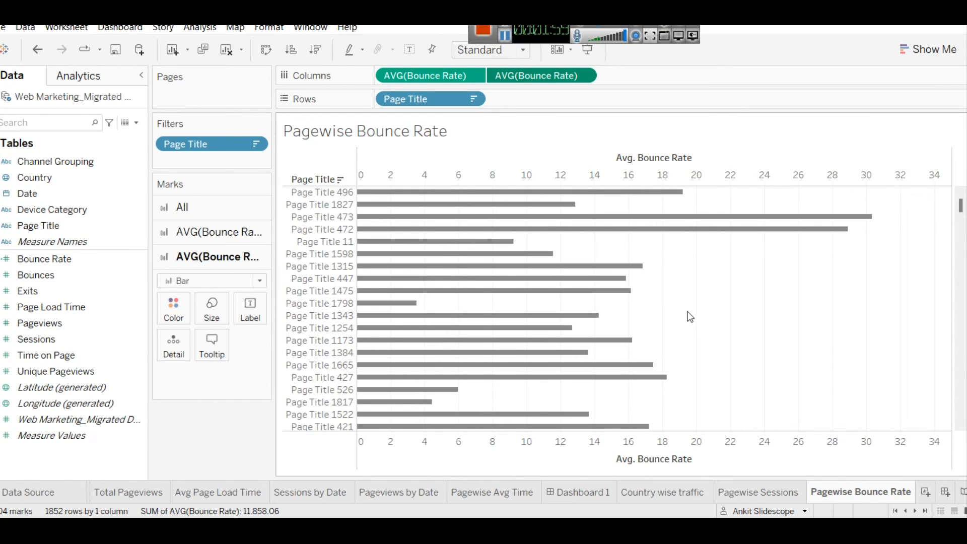
- Synchronize the two Avg. Bounce Rate axes of the dual-axis chart
left_click(589, 76)
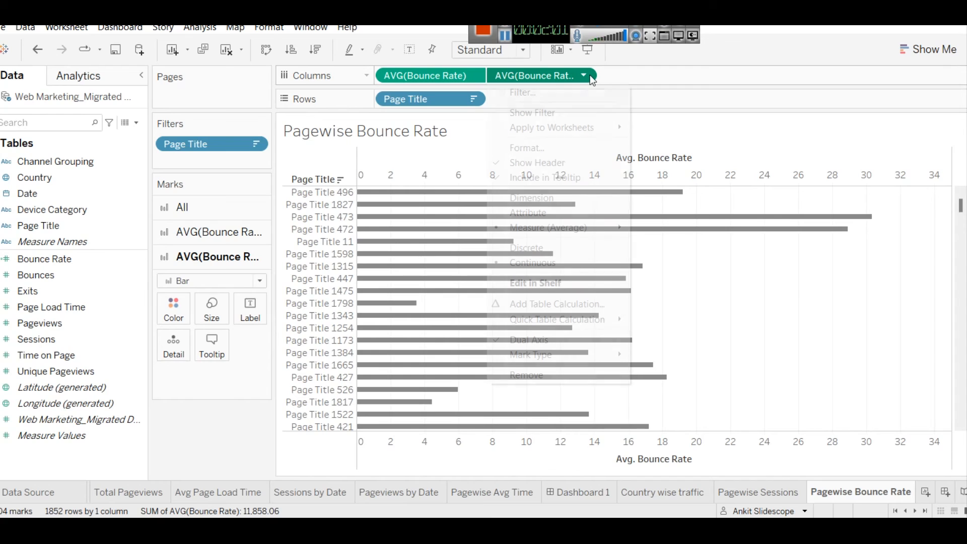
mouse_move(593, 237)
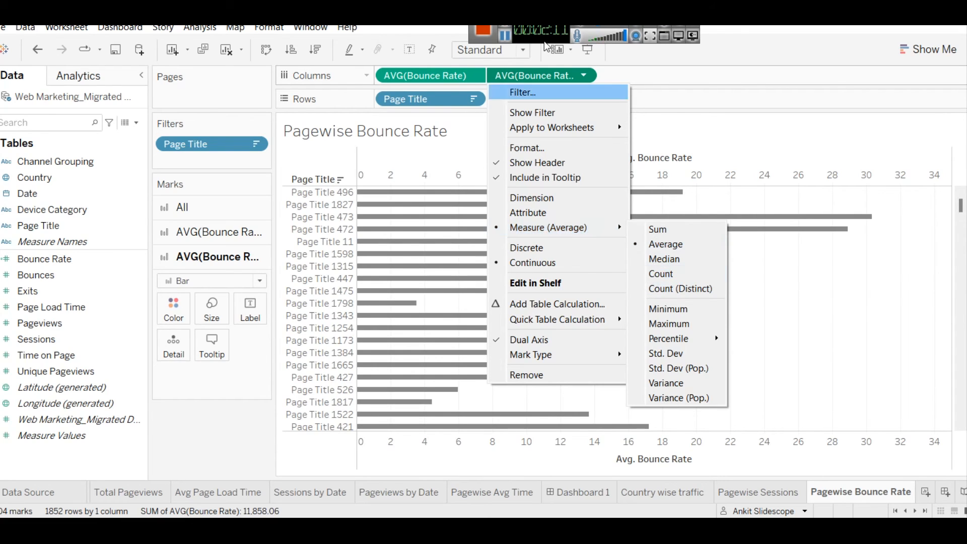
left_click(515, 444)
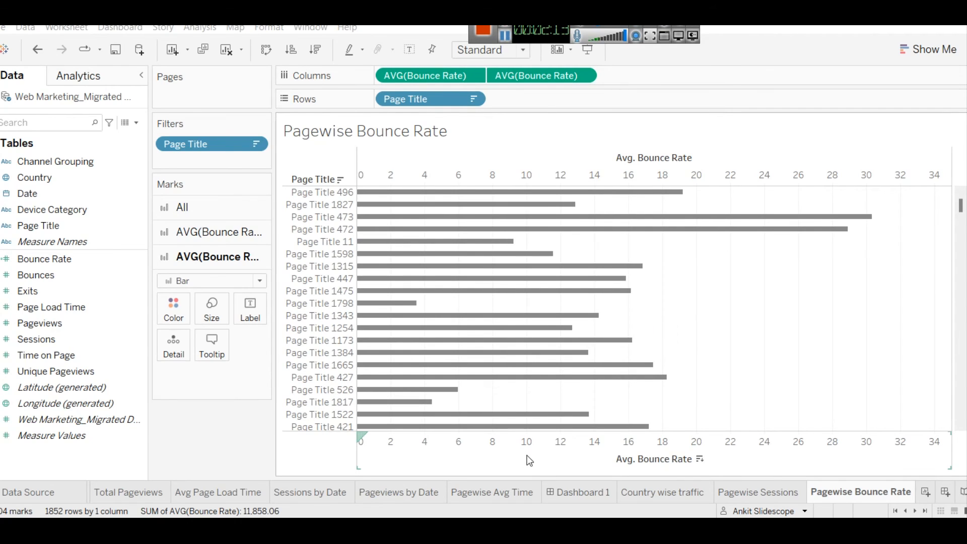
left_click(527, 460)
right_click(527, 461)
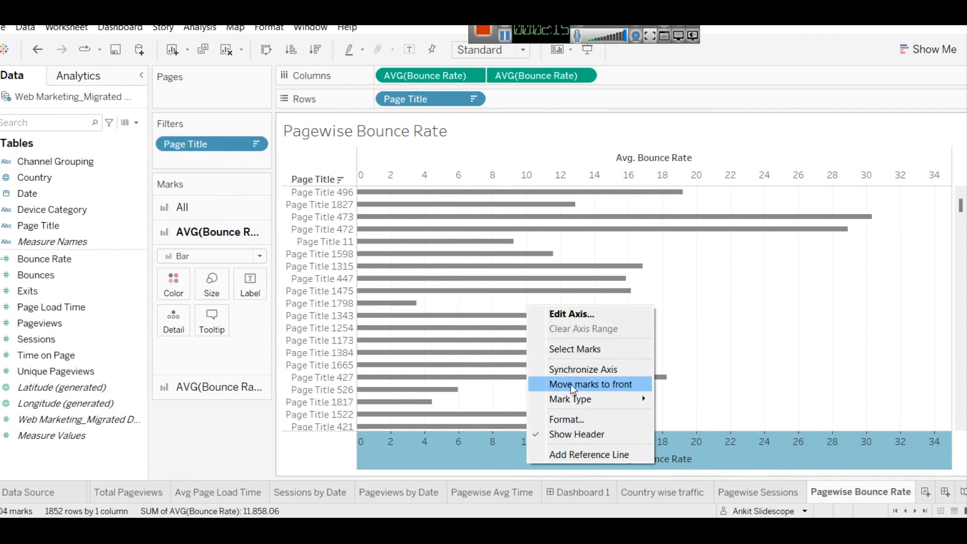
left_click(594, 370)
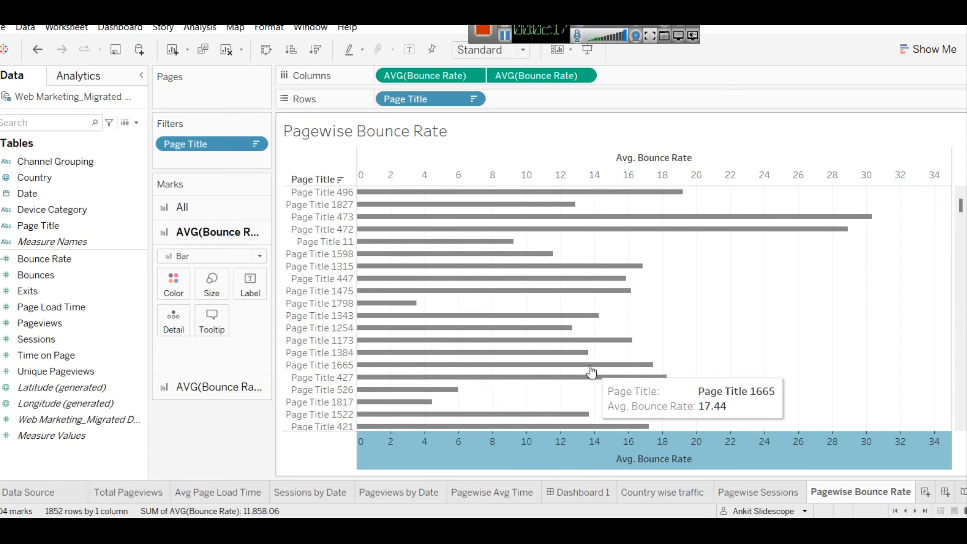
- Change the first average Bounce Rate measure's marks from bars to circles and colour them blue
left_click(196, 263)
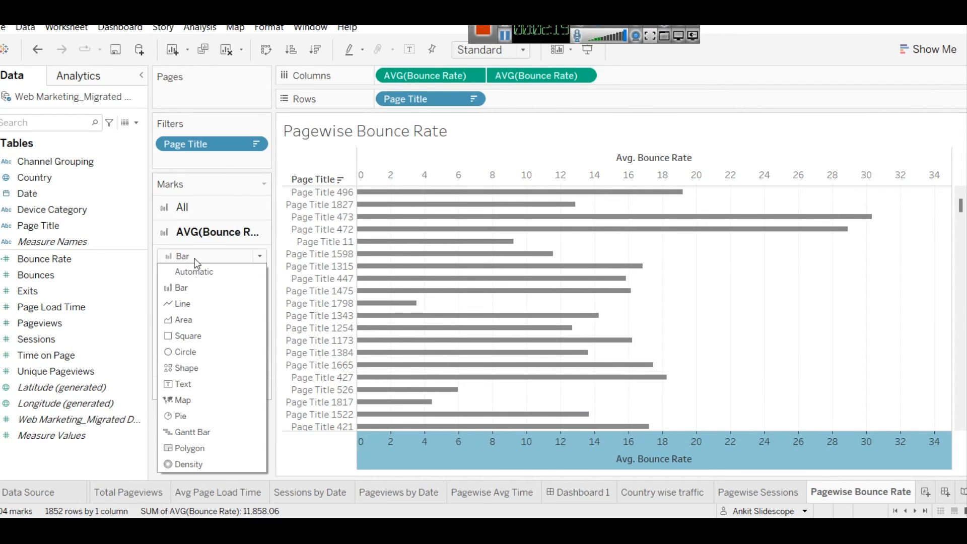
left_click(202, 354)
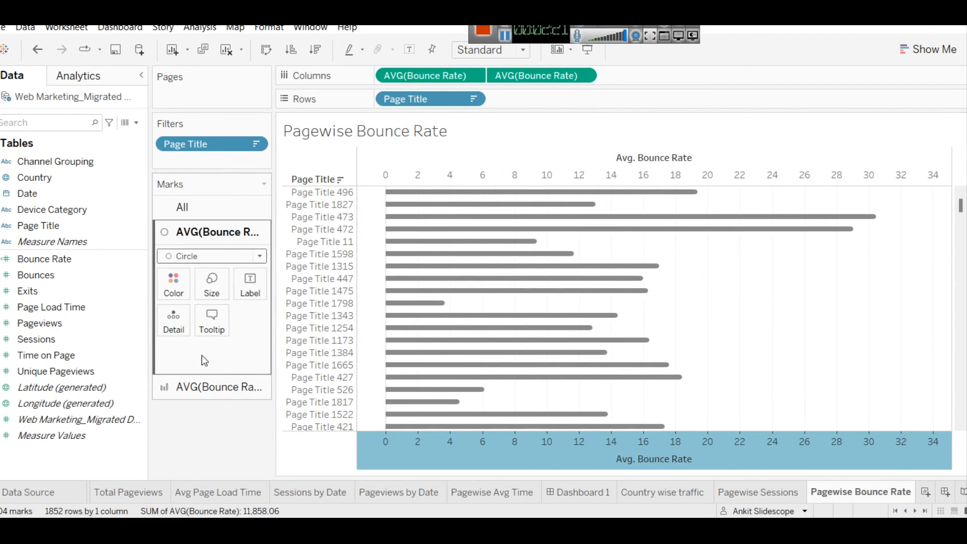
left_click(182, 299)
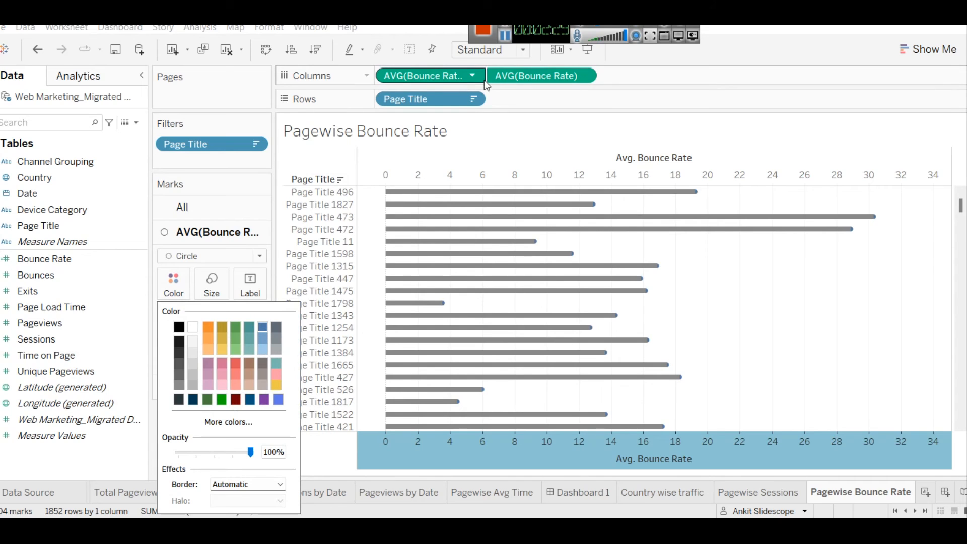
- Place the bar measure ahead of the circle measure in the columns so the circles sit in front, and enlarge the circles
left_click_drag(496, 75, 396, 75)
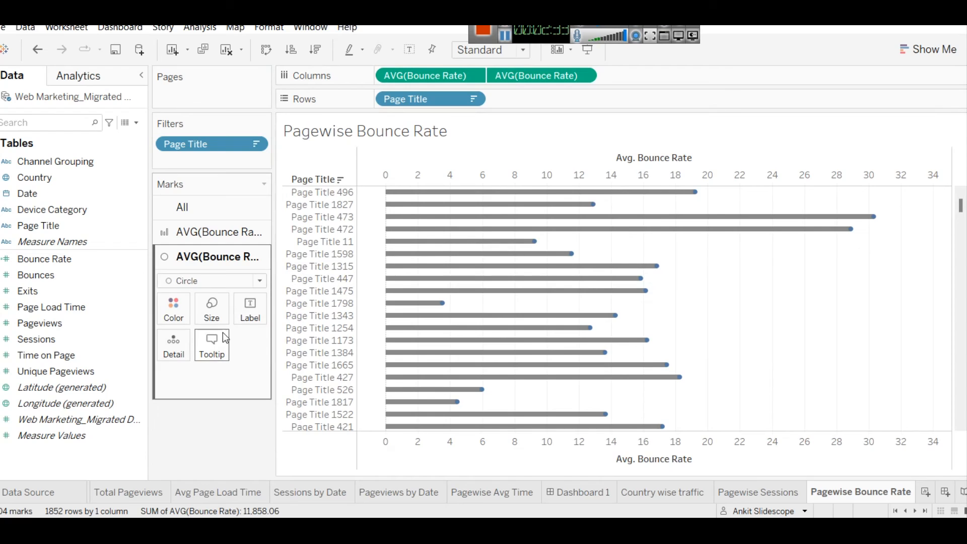
left_click(212, 308)
left_click_drag(225, 347, 234, 344)
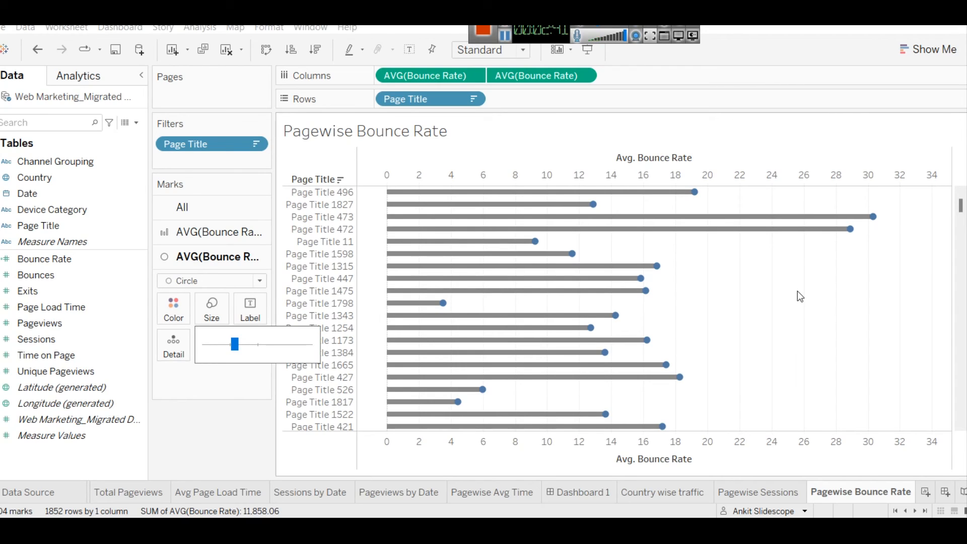
- Place the Pagewise Bounce Rate sheet beside the map on Dashboard 1 and remove the blank placeholder next to it
left_click(575, 491)
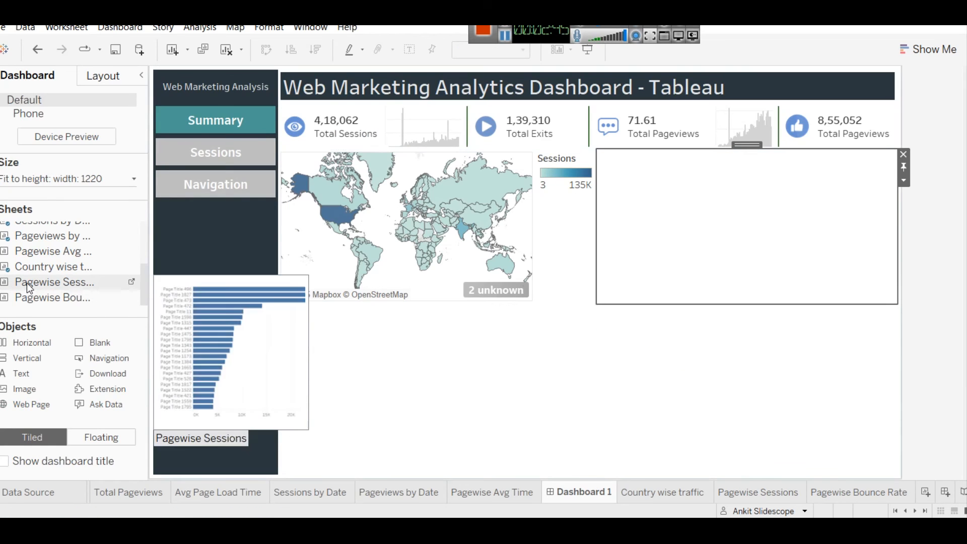
mouse_move(47, 300)
left_click_drag(46, 301, 851, 220)
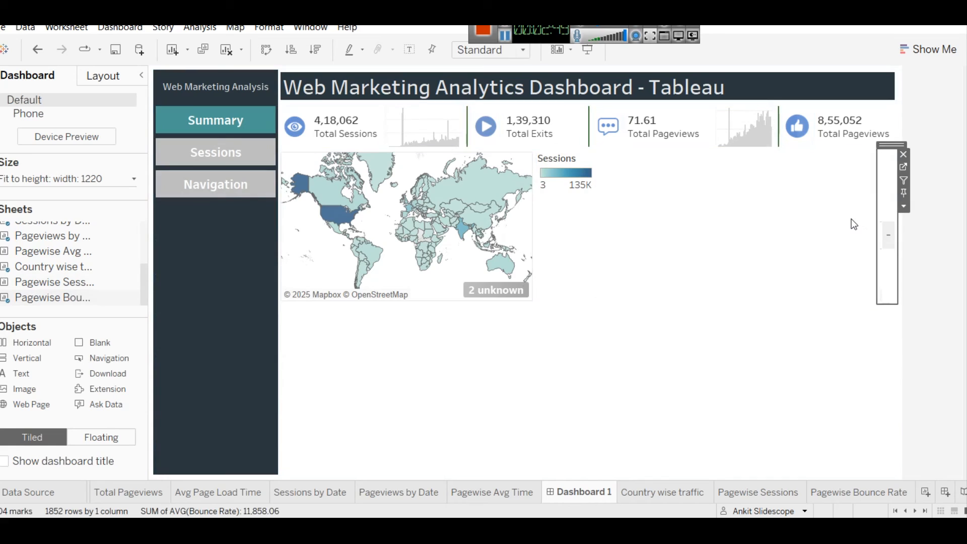
left_click(815, 203)
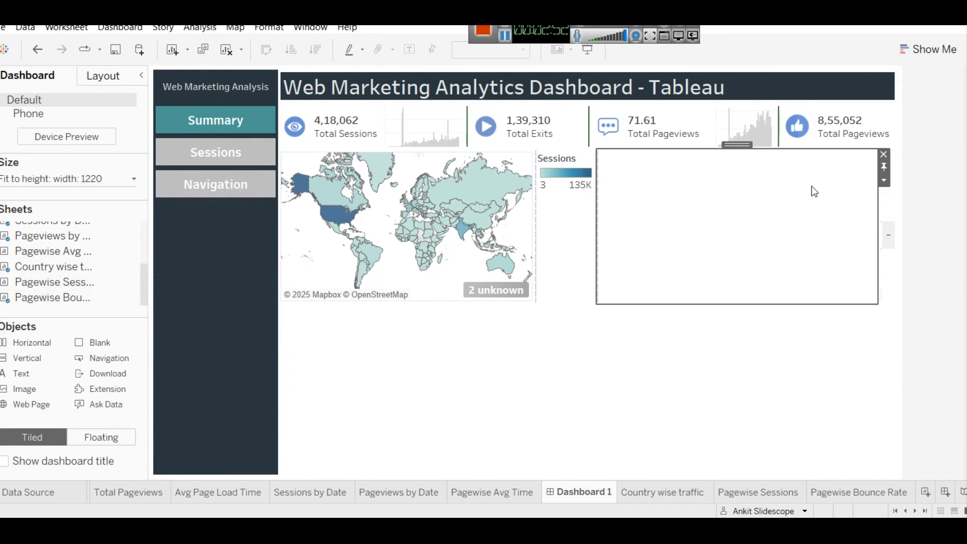
left_click(882, 156)
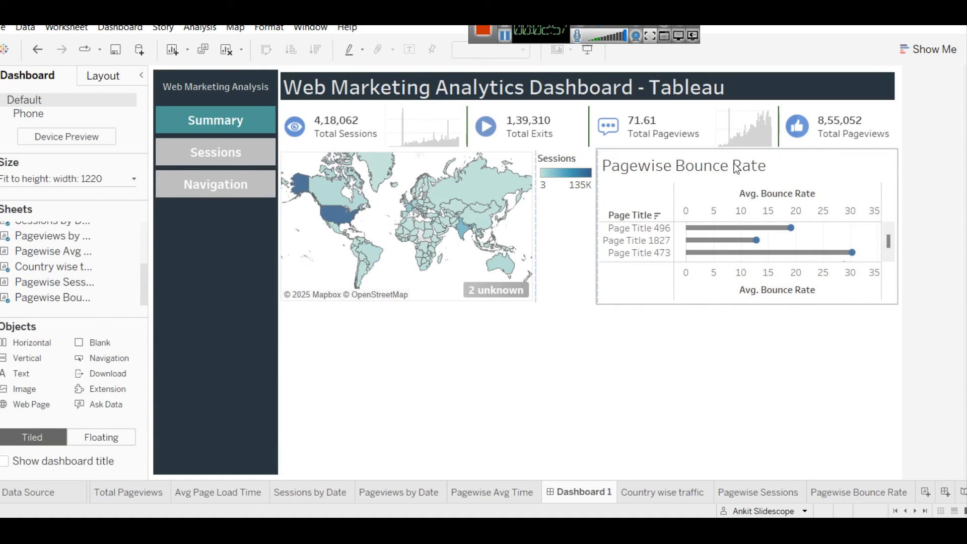
- Set the font size of the Pagewise Bounce Rate chart's title on the dashboard to 8
right_click(699, 177)
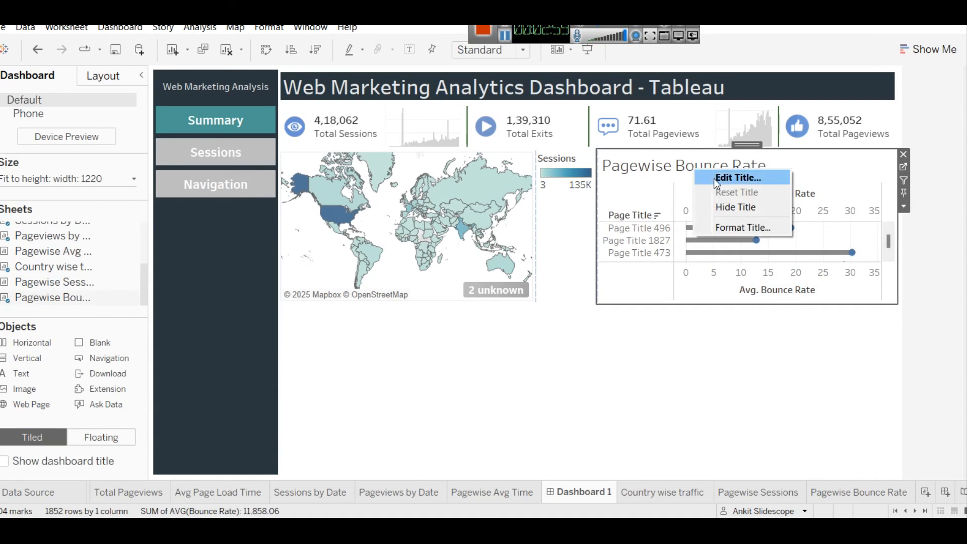
left_click(738, 178)
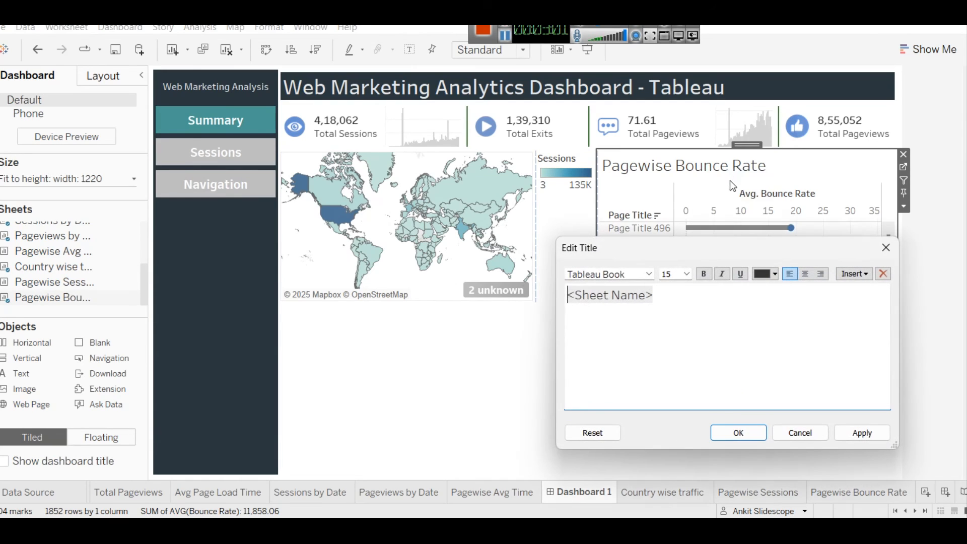
key("ctrl+a")
left_click(687, 275)
left_click(671, 286)
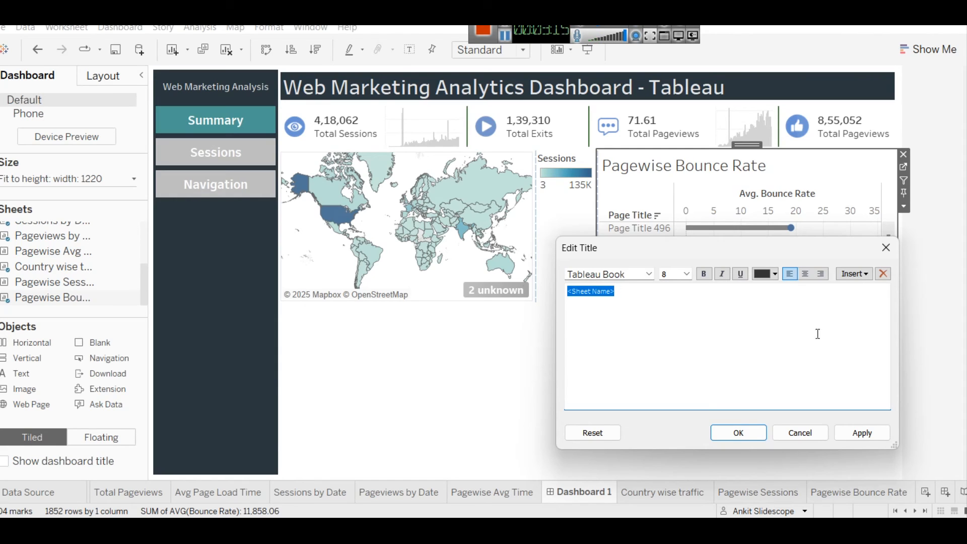
left_click(857, 433)
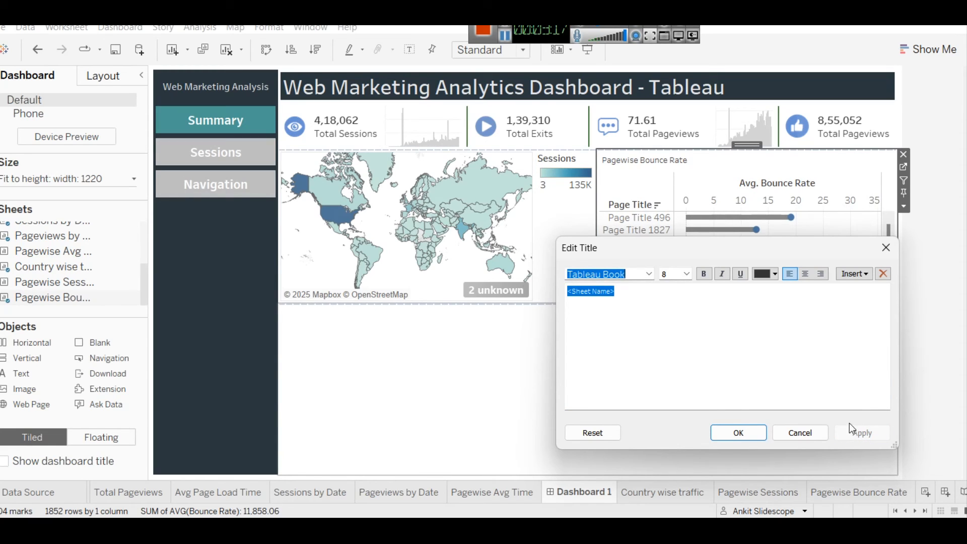
left_click(711, 432)
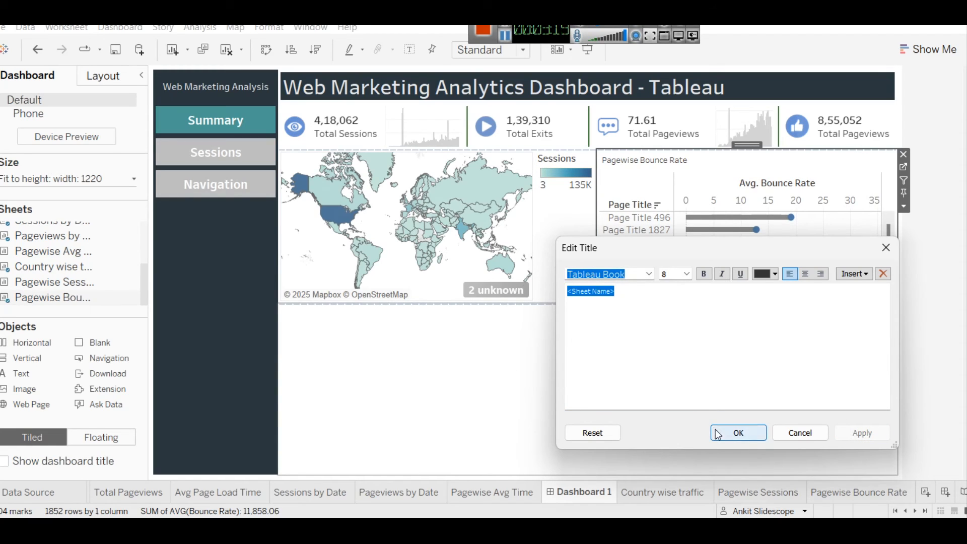
- Hide the title of the Pagewise Bounce Rate chart on the dashboard
scroll(821, 231, "down", 5)
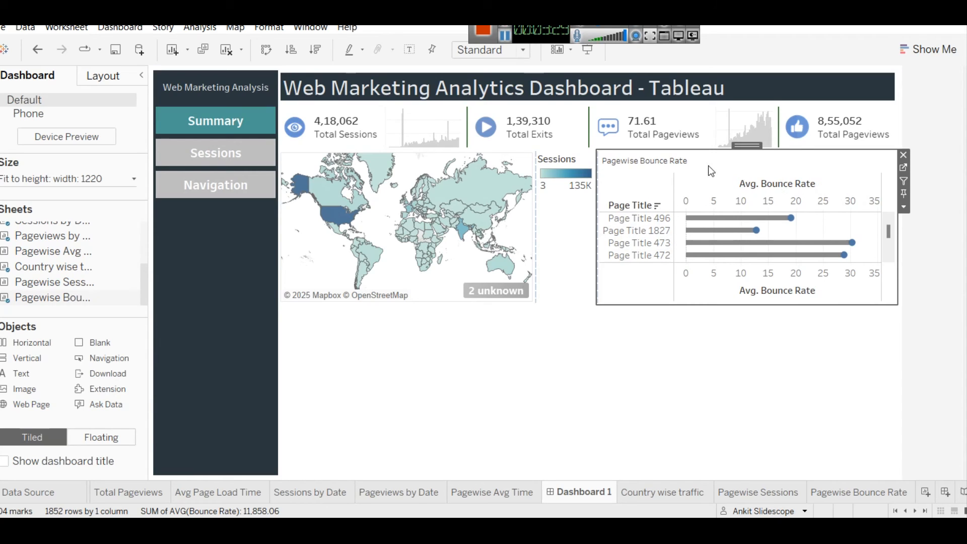
right_click(678, 166)
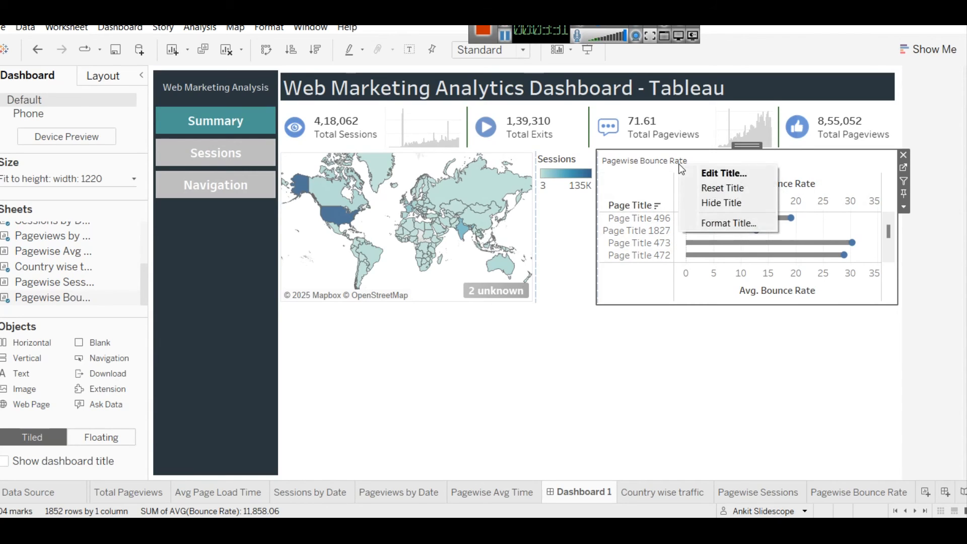
left_click(723, 203)
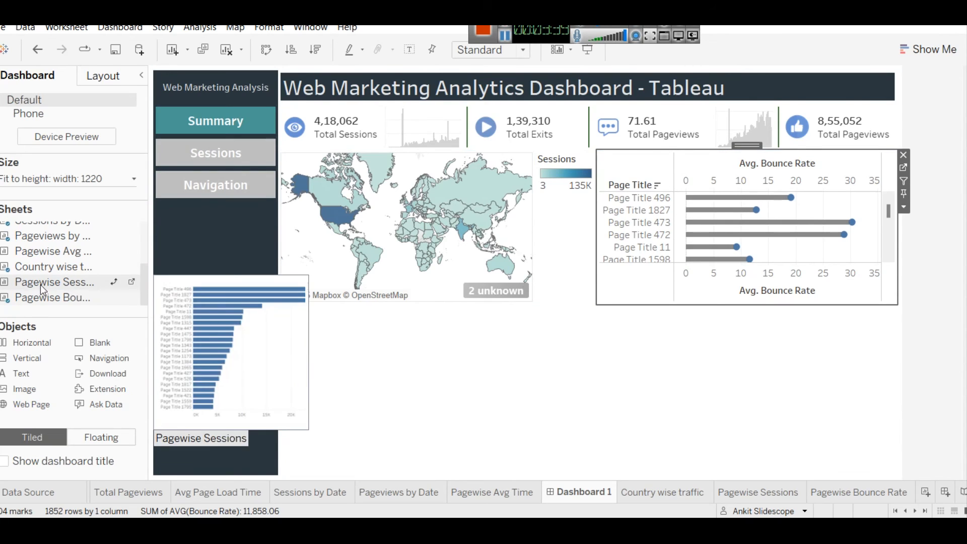
- On the Pagewise Sessions sheet, colour the bars grey and label them with the Sessions measure
left_click(734, 494)
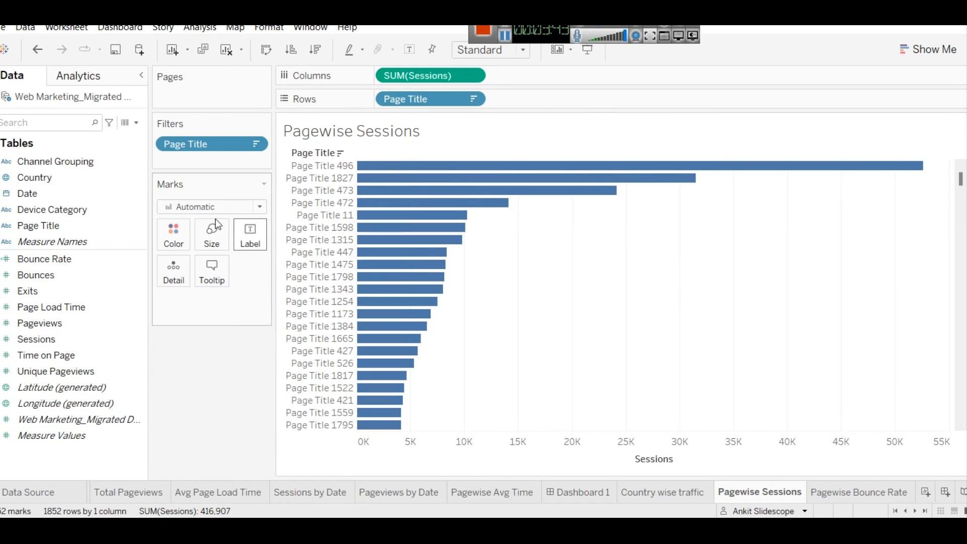
left_click(160, 232)
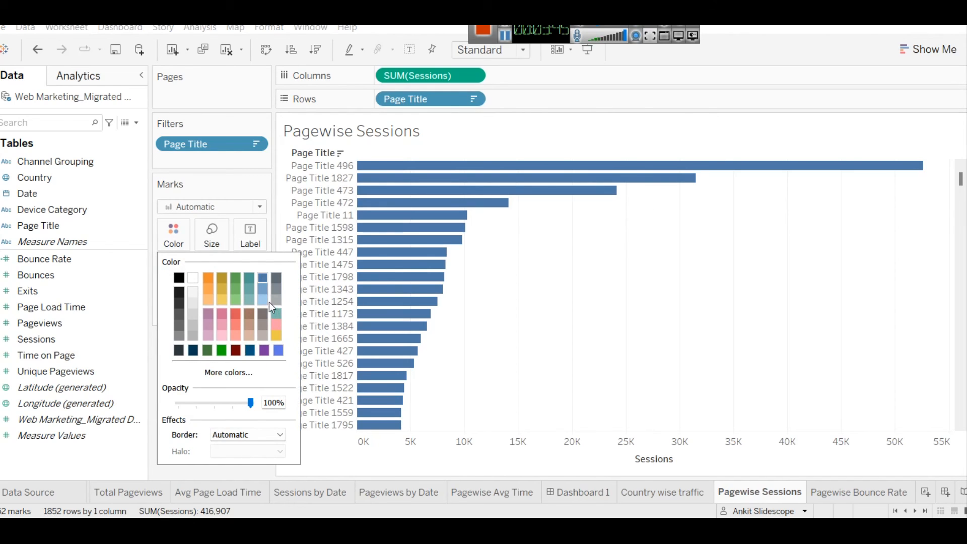
left_click(275, 289)
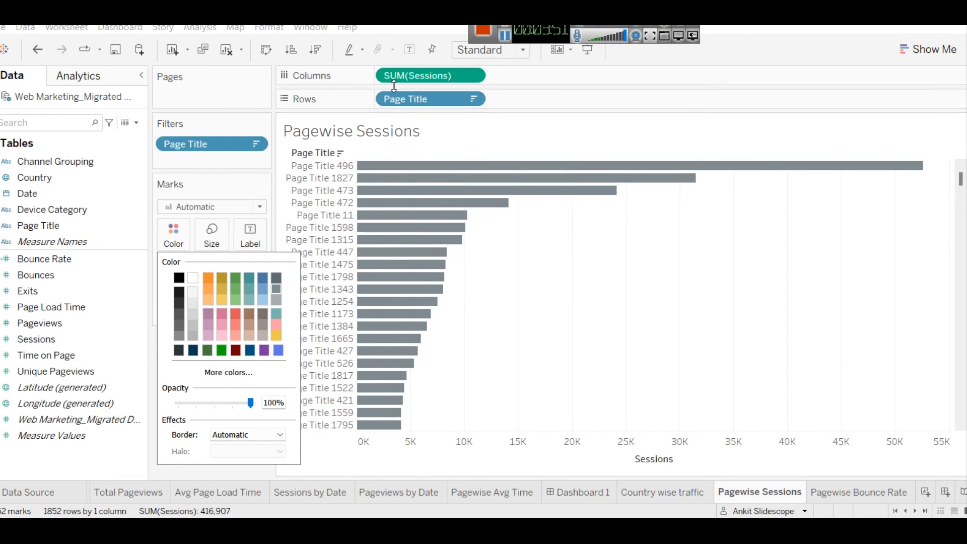
left_click_drag(64, 341, 246, 250)
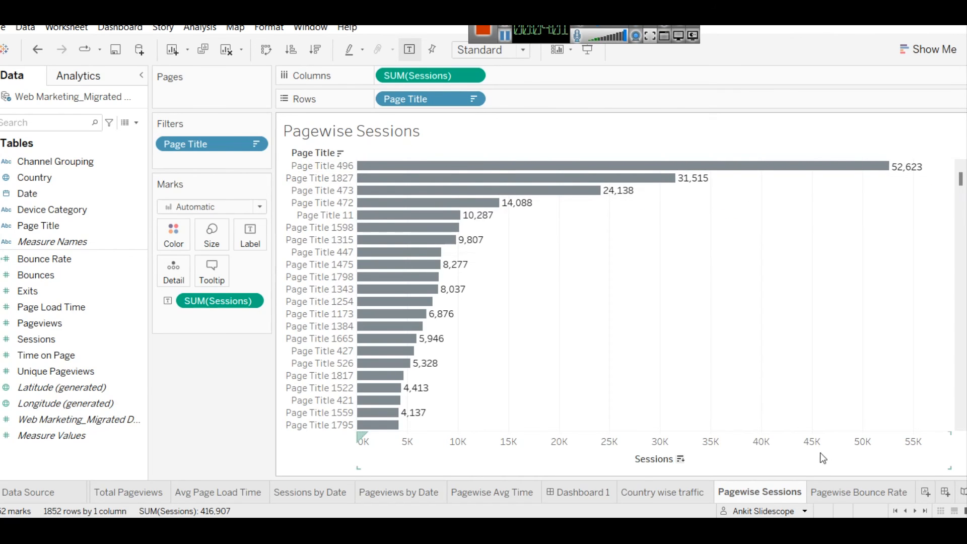
- Add a horizontal container below the map row on Dashboard 1 and enlarge it
left_click(580, 489)
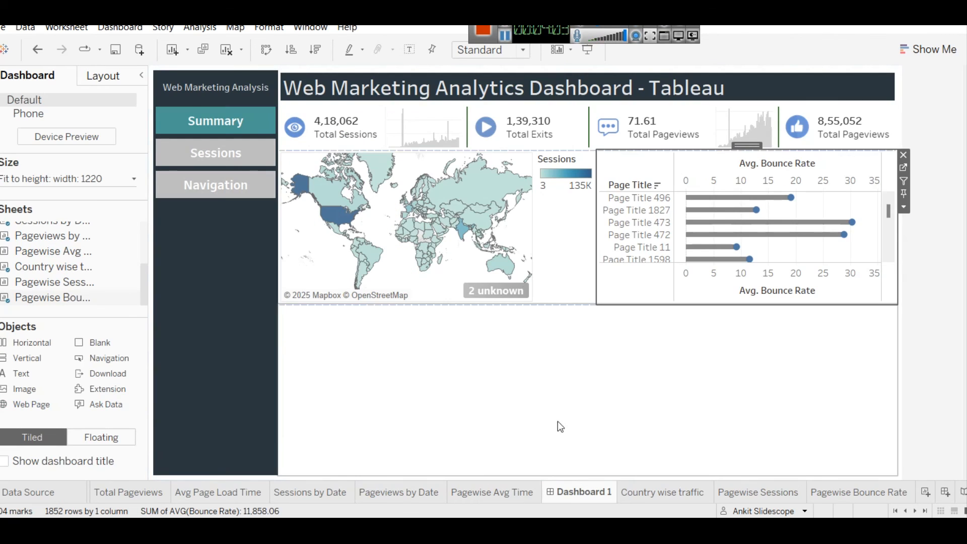
left_click(493, 393)
left_click_drag(99, 342, 116, 301)
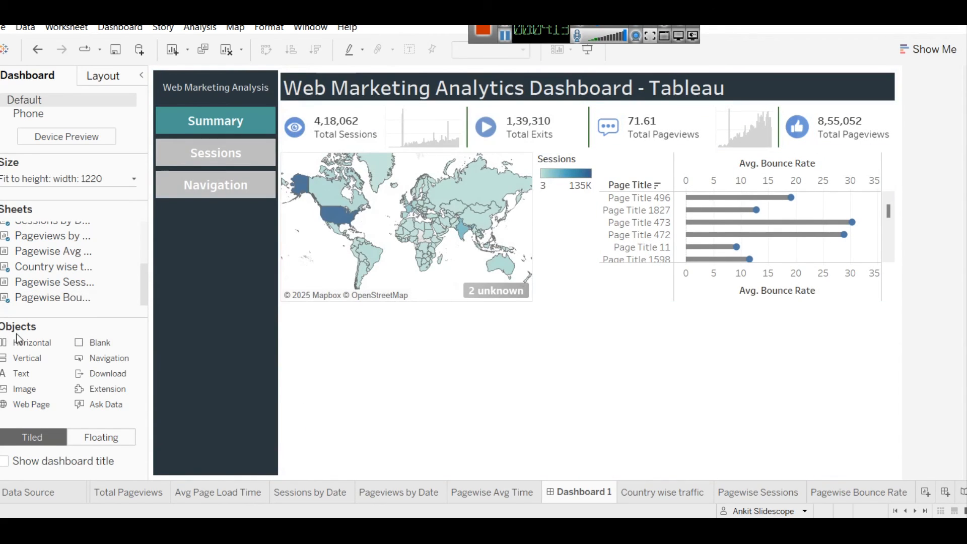
left_click_drag(23, 346, 500, 404)
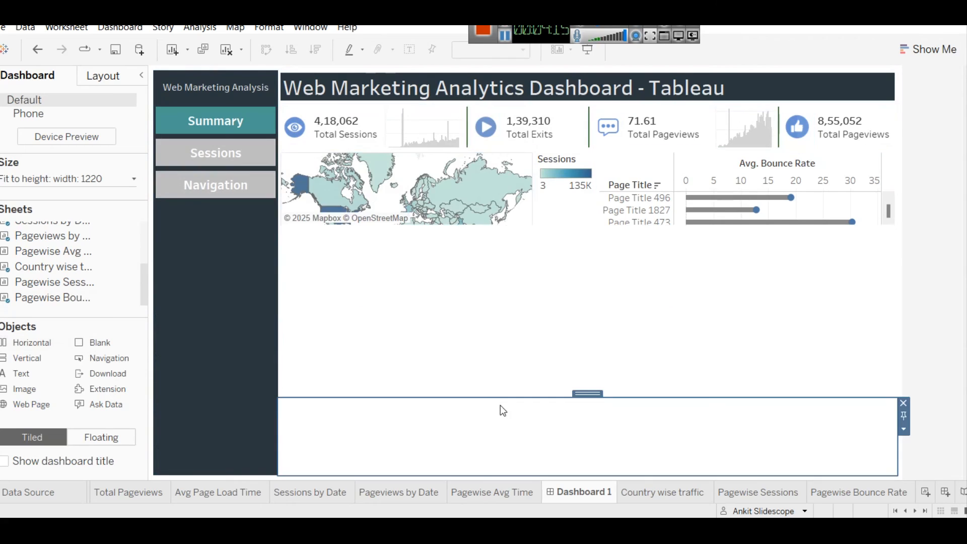
left_click_drag(564, 396, 564, 369)
left_click(566, 361)
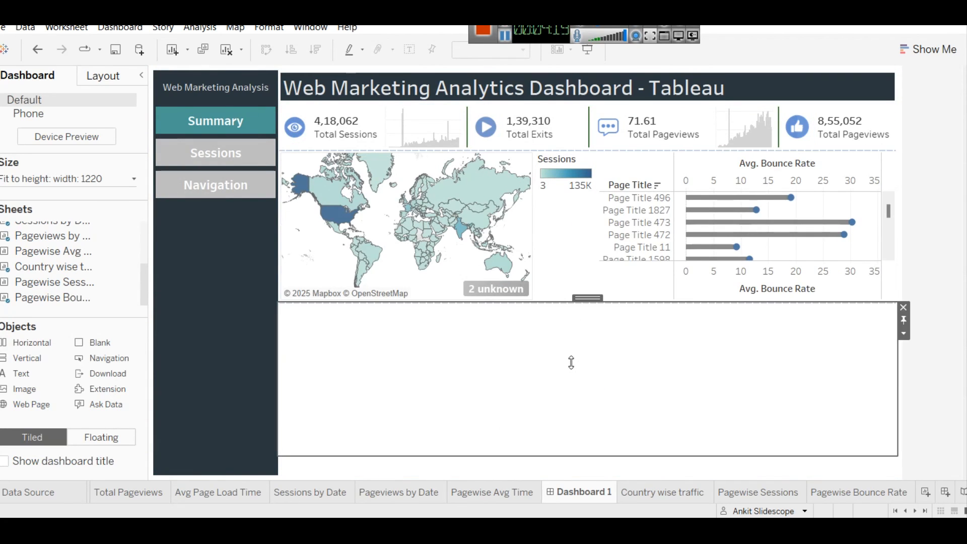
- Make the map row slightly taller using a temporary blank in the area below it, and remove the blank
left_click_drag(88, 343, 459, 423)
left_click_drag(539, 436, 538, 306)
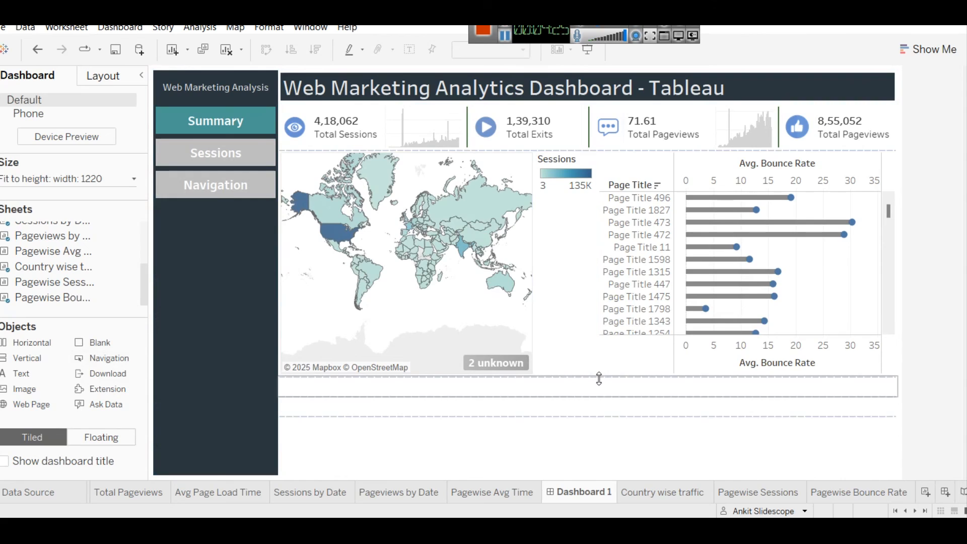
left_click_drag(601, 379, 596, 330)
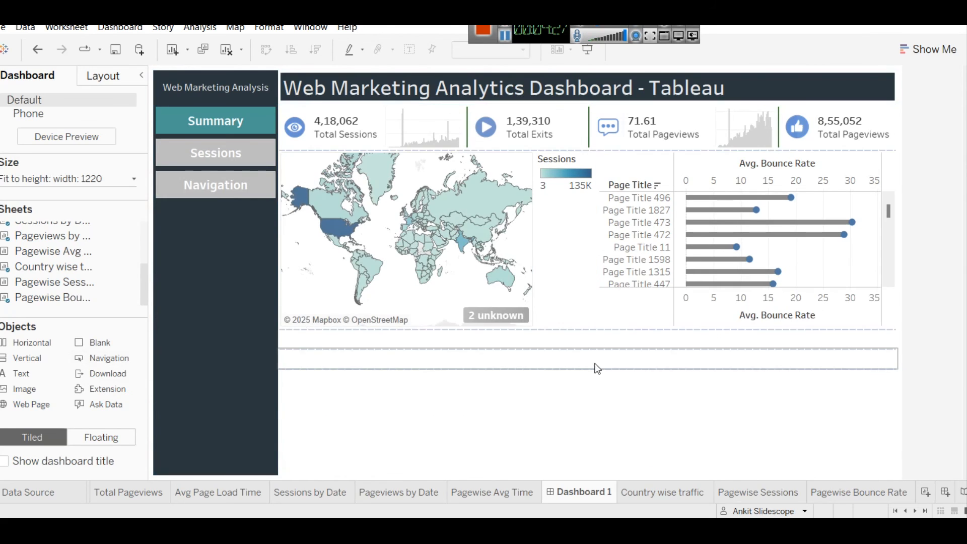
left_click(582, 342)
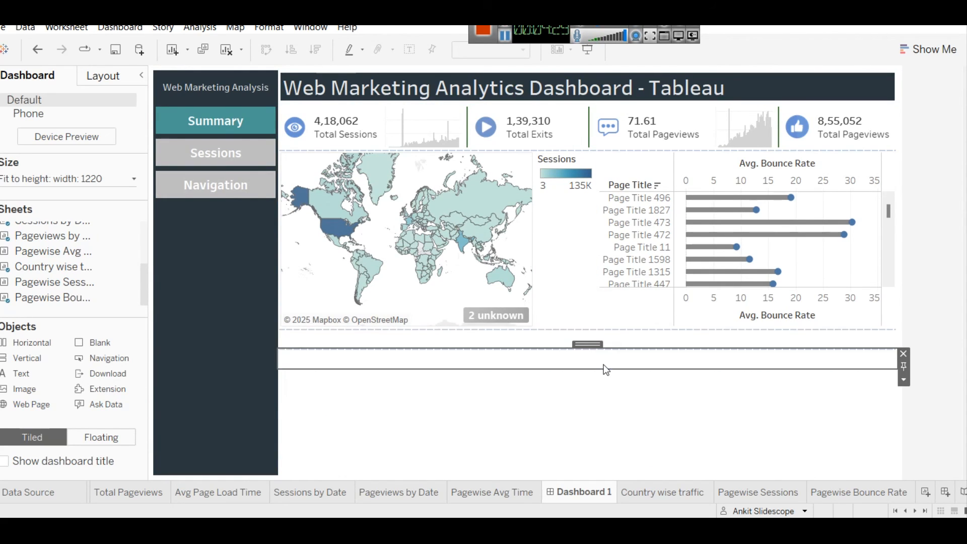
left_click(902, 353)
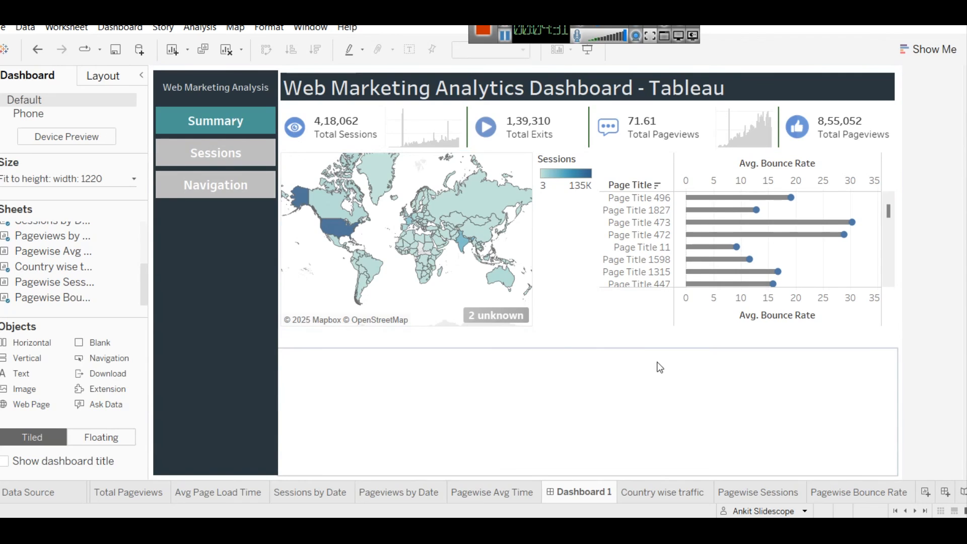
- Place the Pagewise Sessions sheet in the empty container below the map row and hide its title
left_click(617, 373)
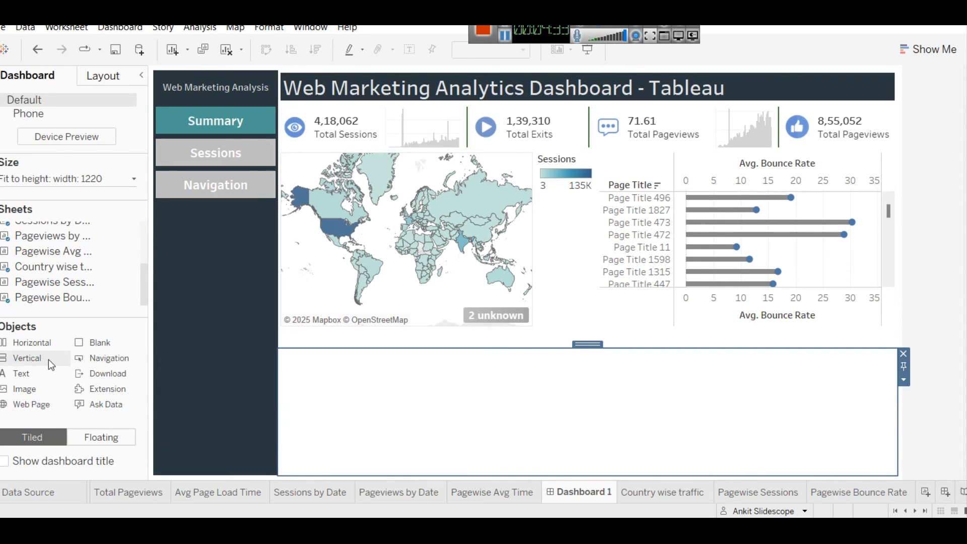
left_click_drag(51, 282, 612, 401)
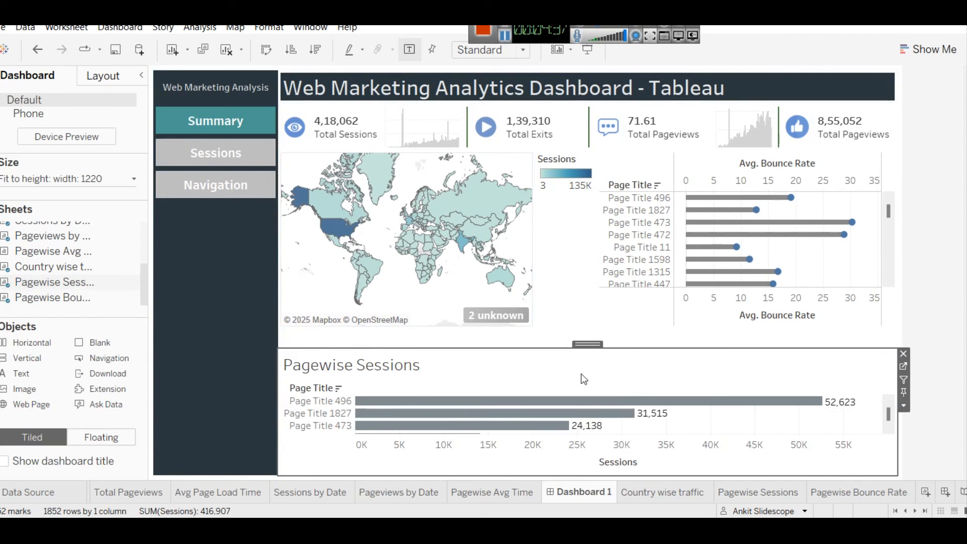
right_click(356, 366)
left_click(385, 400)
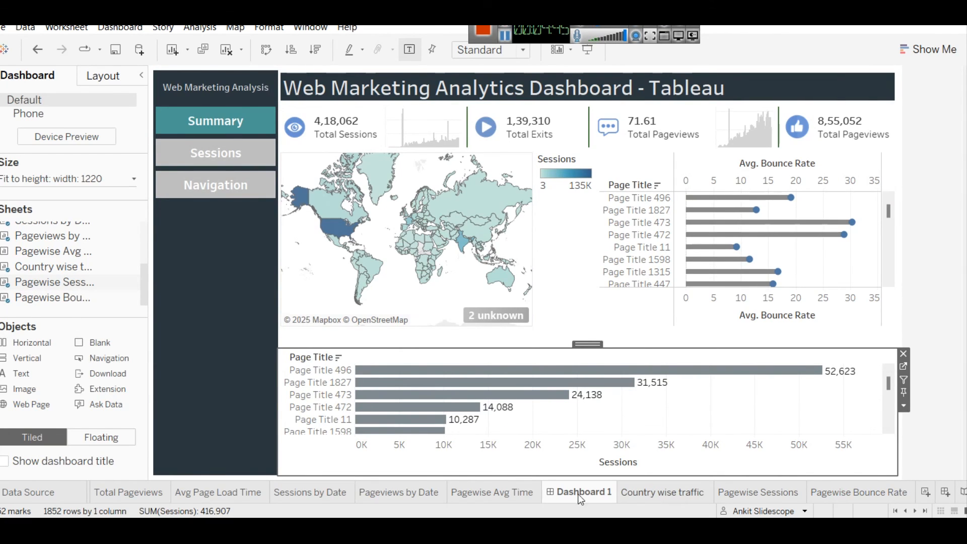
- Turn the Pagewise Avg Time chart into grey vertical columns sorted by Time on Page in descending order
left_click(485, 498)
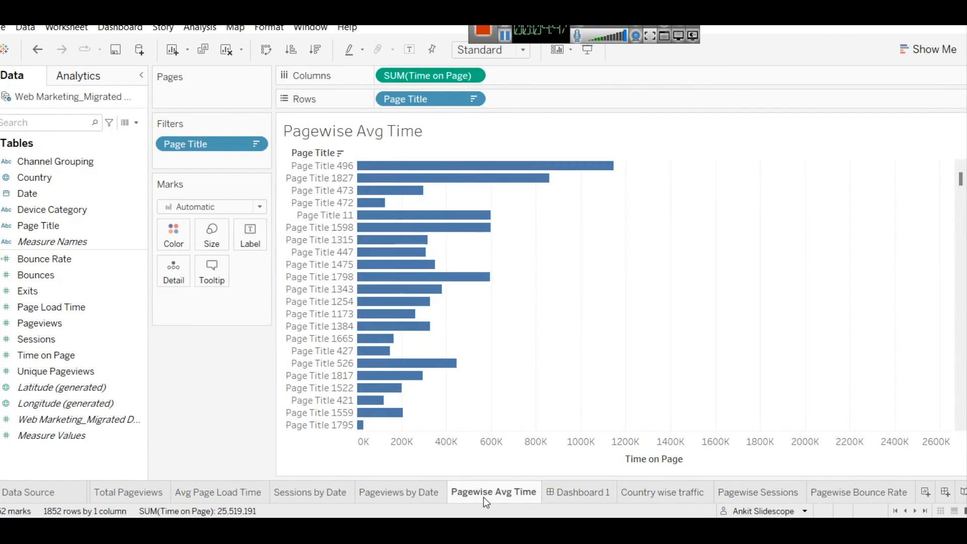
left_click(174, 235)
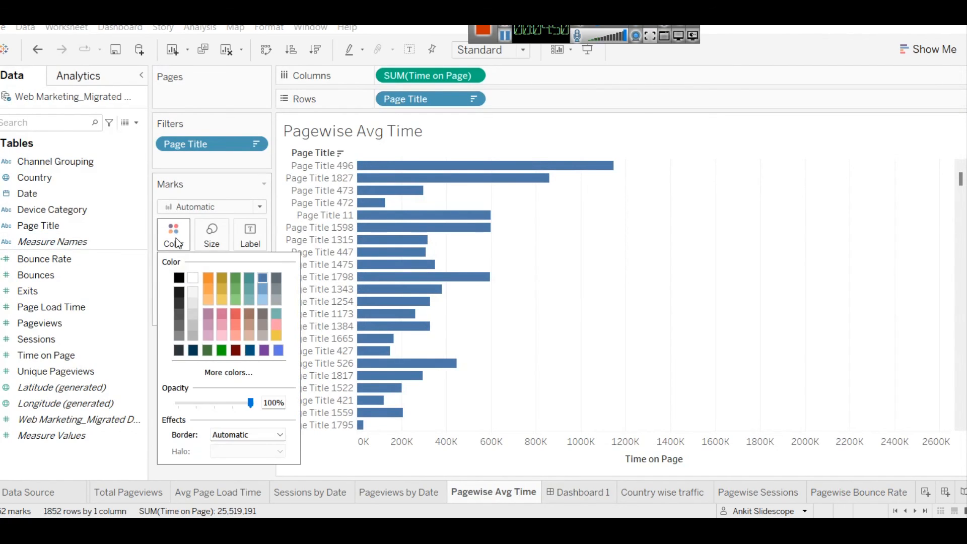
left_click(276, 291)
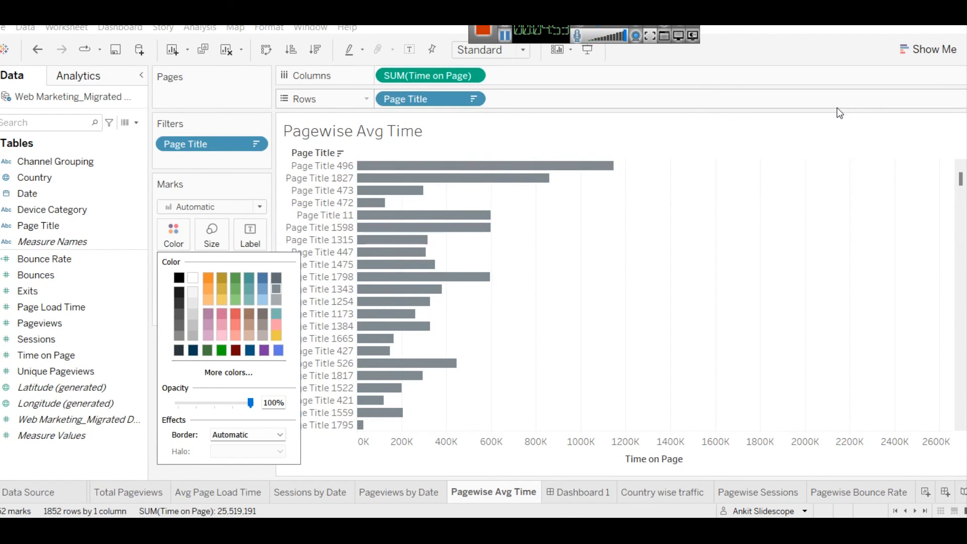
left_click(275, 50)
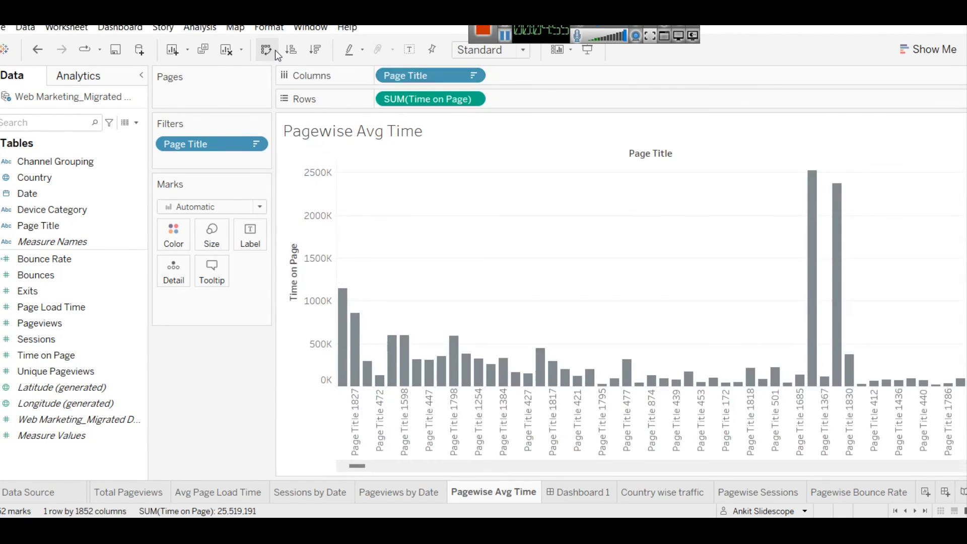
left_click(293, 236)
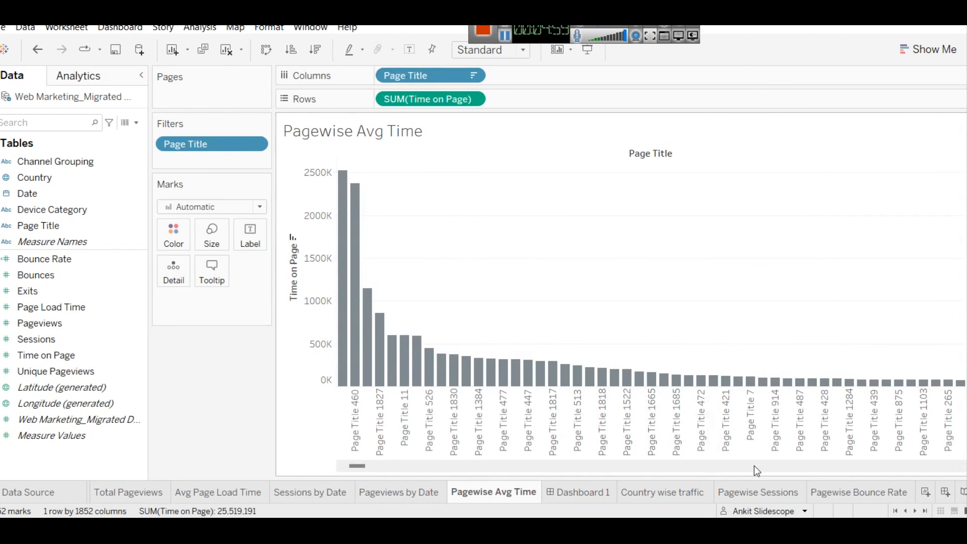
- Place the Pagewise Avg Time sheet beside the Pagewise Sessions chart on Dashboard 1, balance their widths, and hide its title
left_click(564, 489)
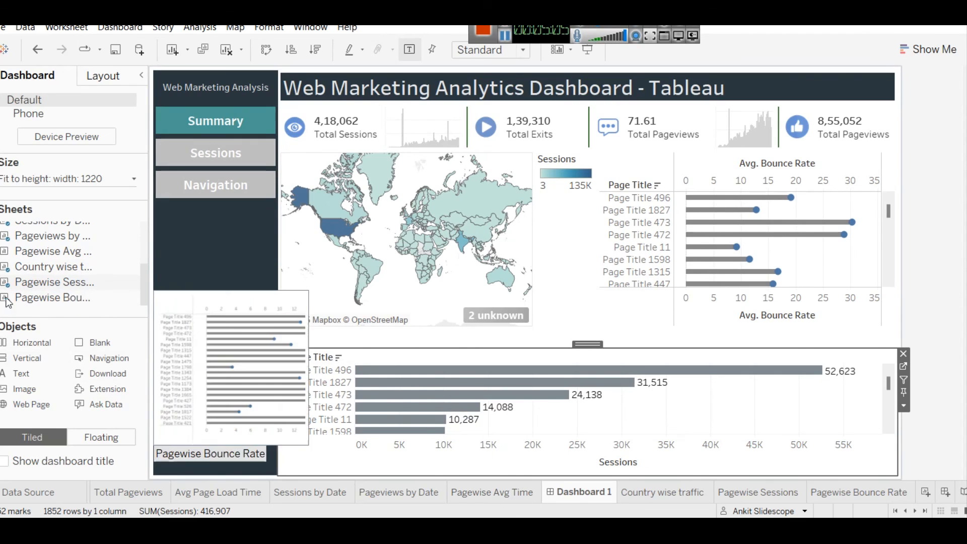
left_click_drag(60, 256, 844, 415)
left_click_drag(401, 401, 562, 391)
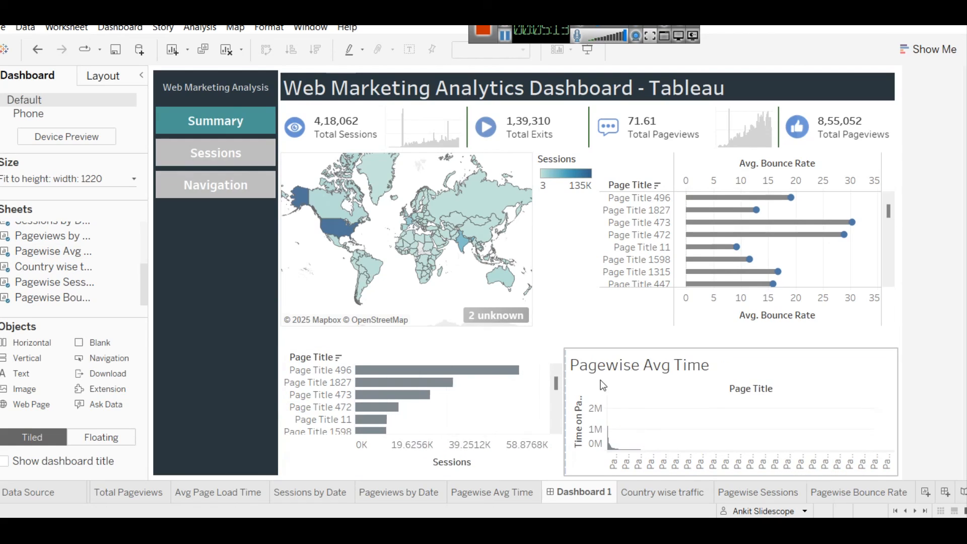
right_click(615, 360)
left_click(664, 399)
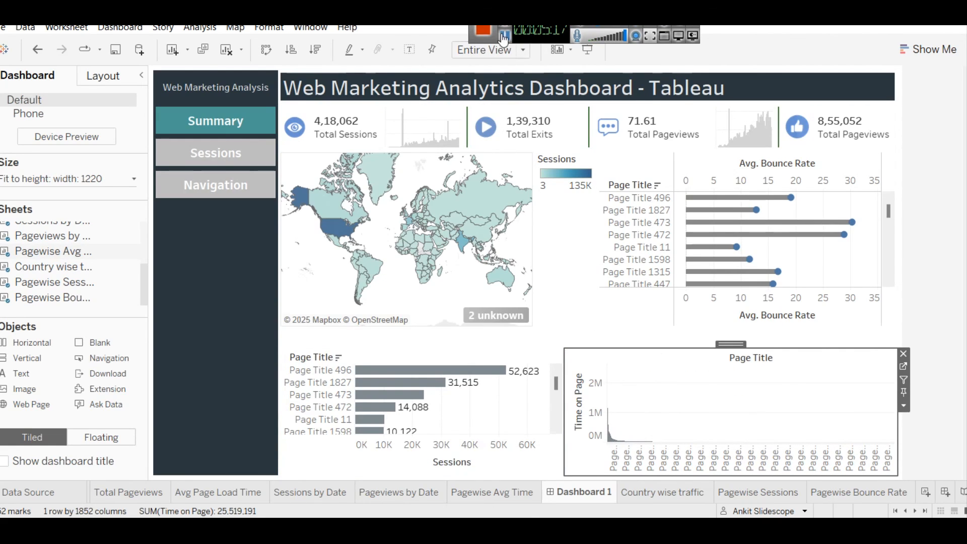
- From the Pagewise Avg Time sheet, create a calculated field named Index with the formula INDEX()
left_click(480, 493)
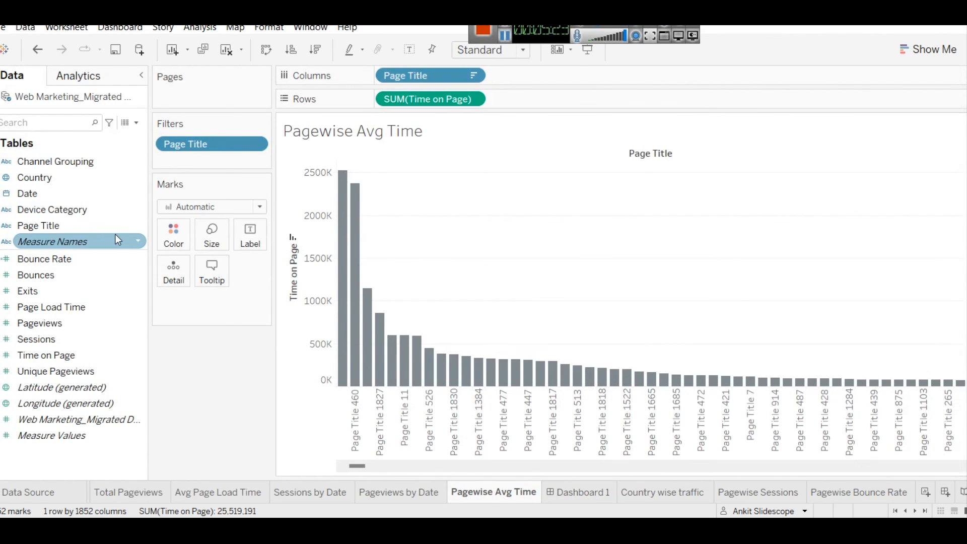
left_click(135, 122)
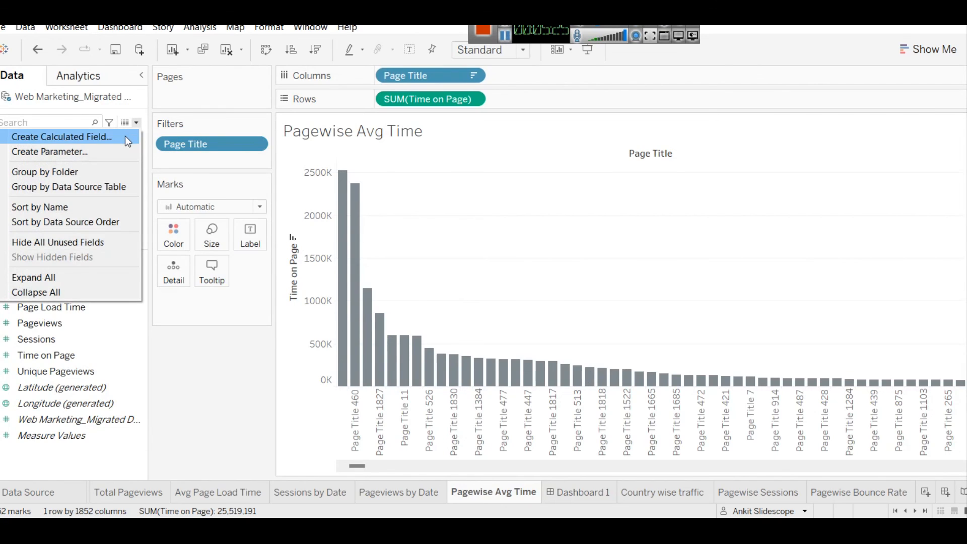
left_click(111, 135)
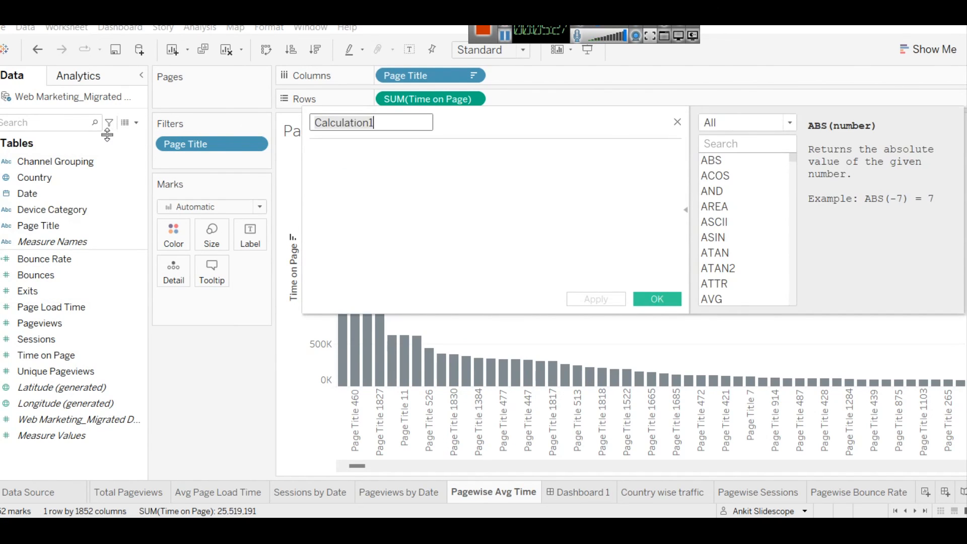
key("BackSpace")
key("Tab")
type("INDEX")
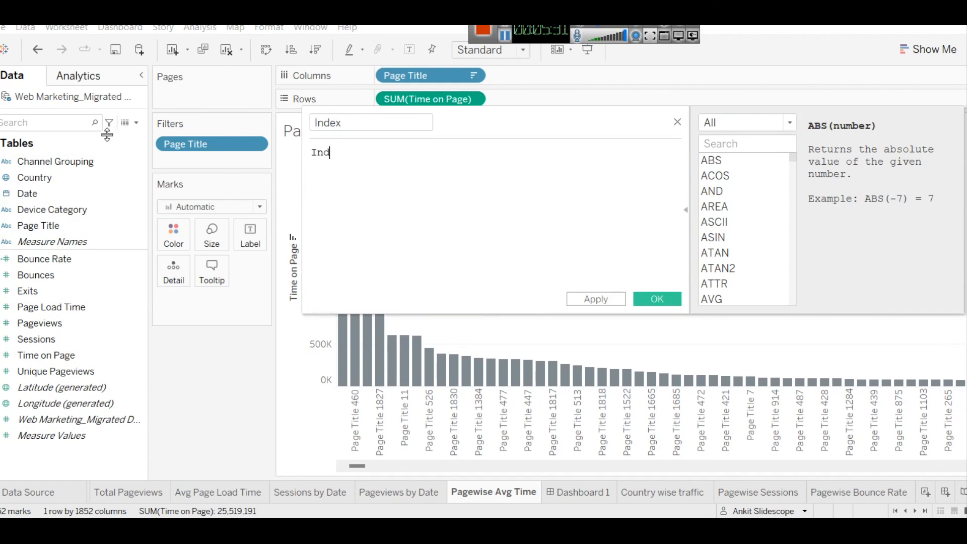
key("Return")
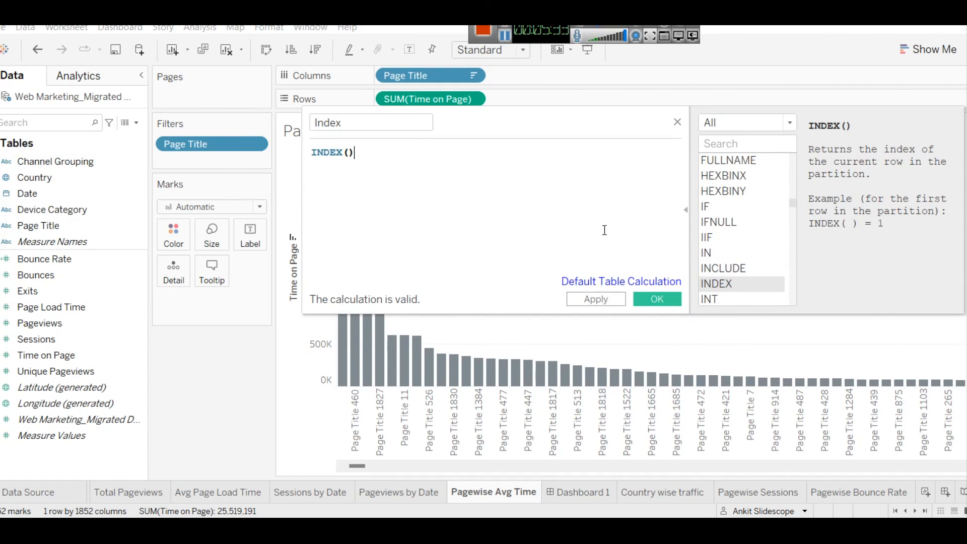
left_click(607, 299)
left_click(643, 307)
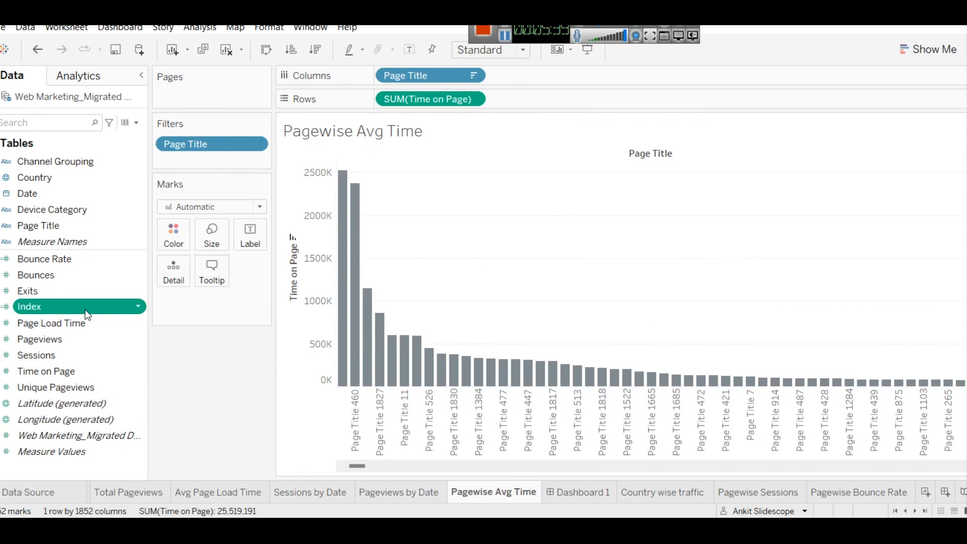
- Filter the Pagewise Avg Time chart by Index to a range of values from 1 to 10
left_click_drag(54, 311, 195, 168)
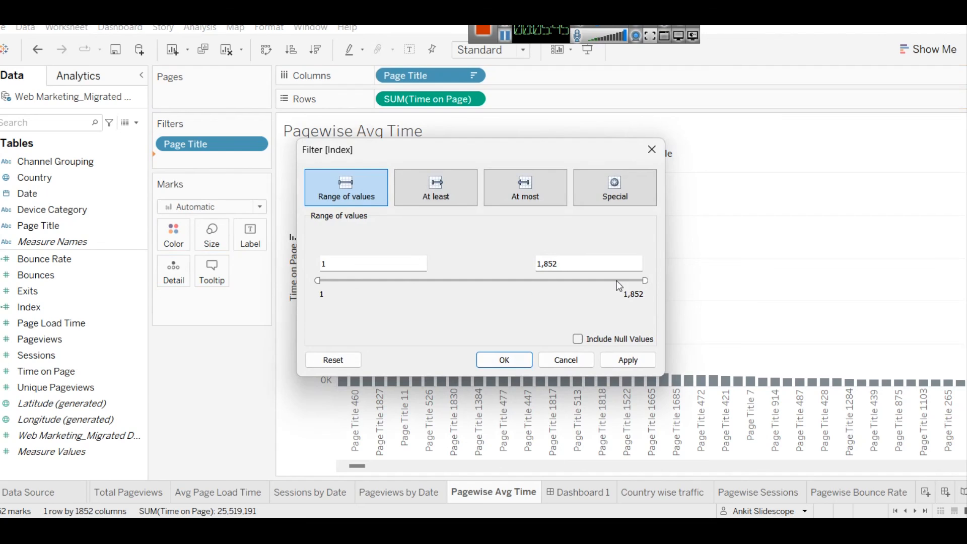
left_click_drag(645, 281, 472, 279)
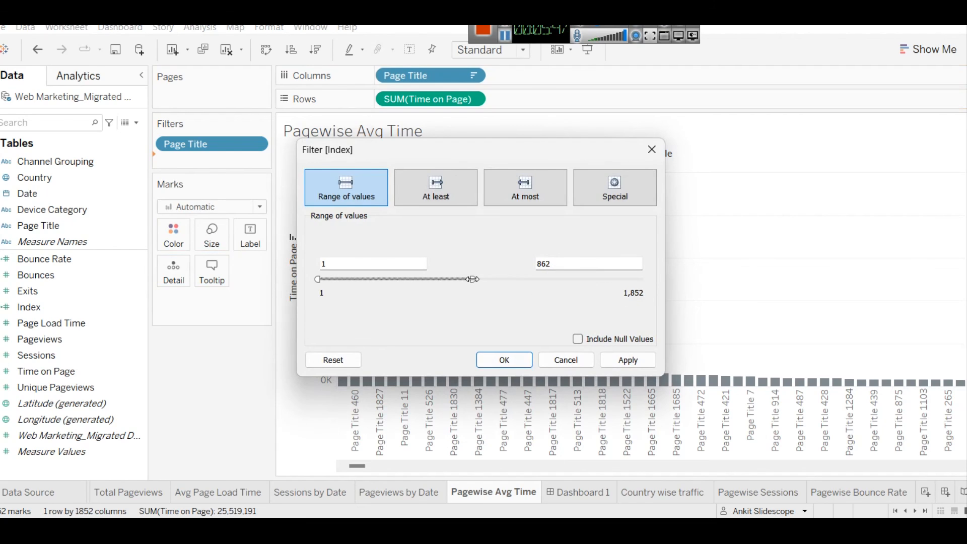
left_click(567, 263)
type("10")
left_click(630, 360)
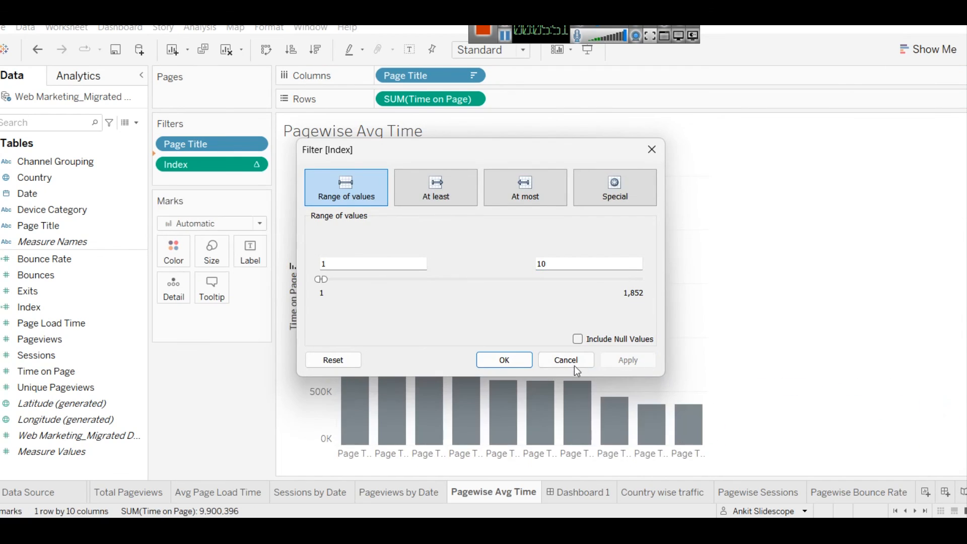
- Accept the Index range filter and fit the Pagewise Avg Time chart to the view's full width
left_click(508, 360)
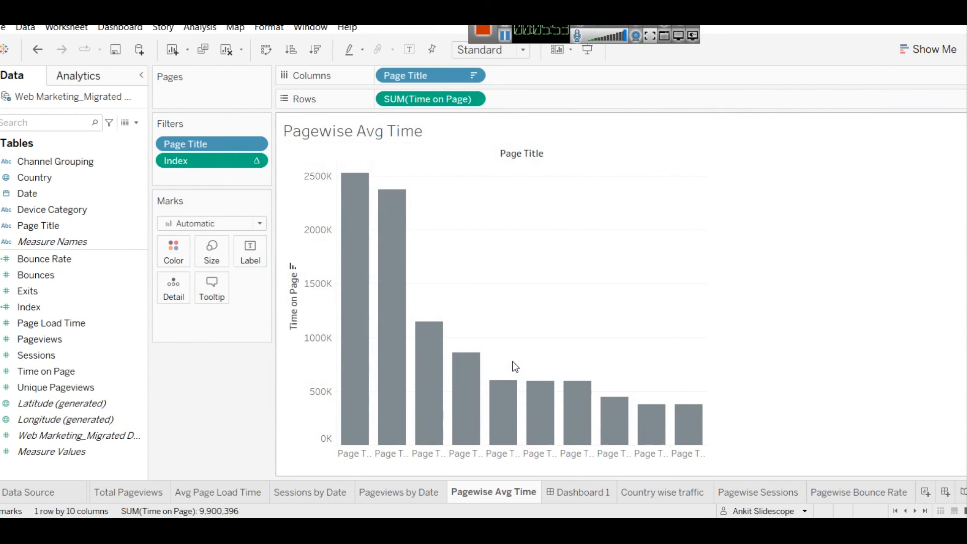
mouse_move(704, 431)
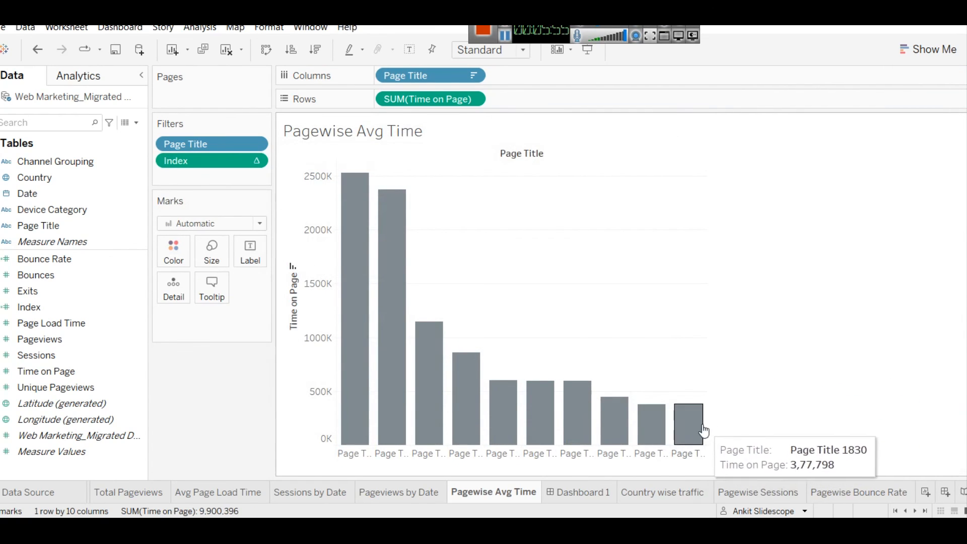
left_click(501, 53)
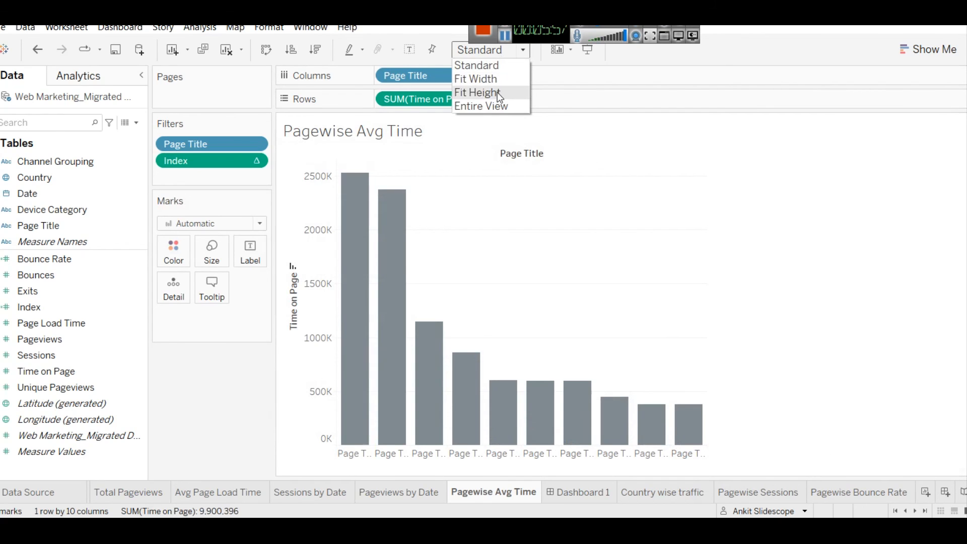
left_click(494, 78)
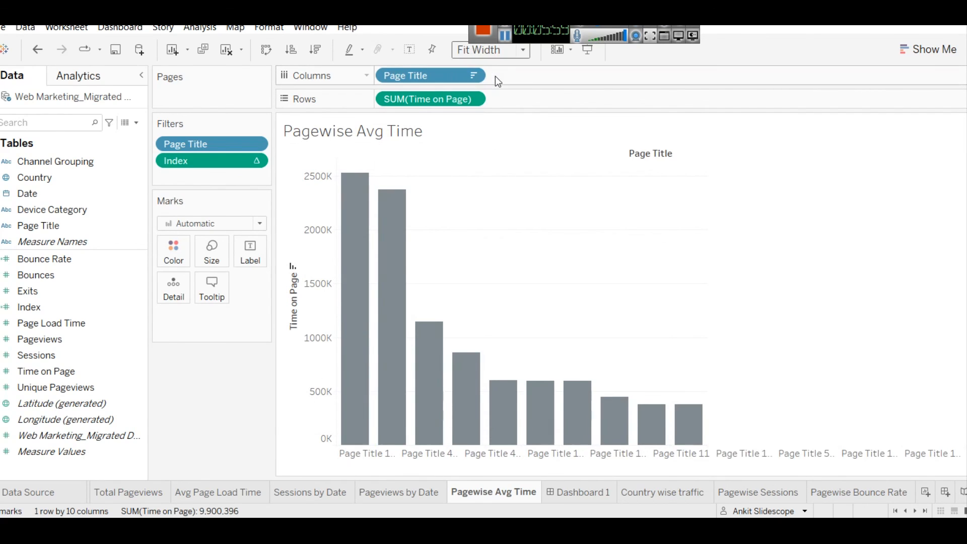
mouse_move(449, 403)
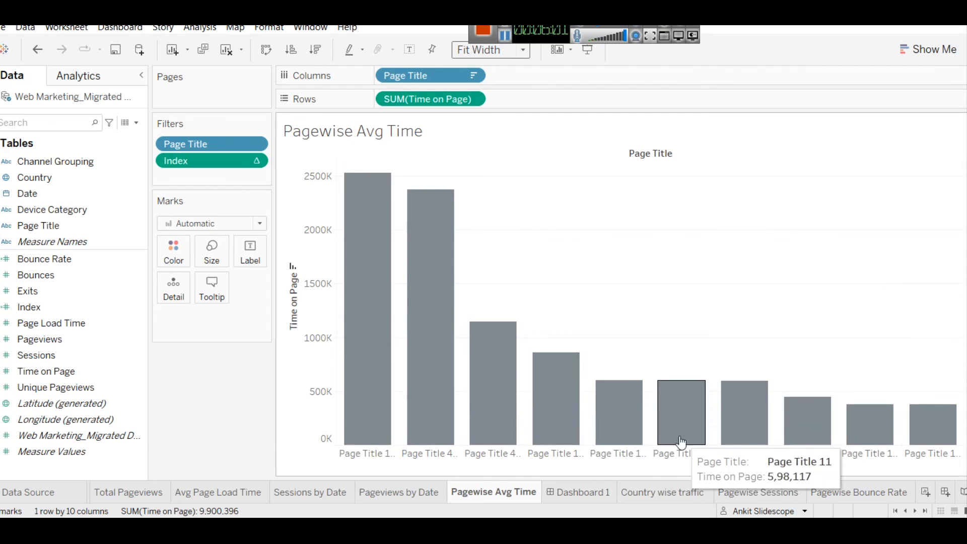
- Remove the empty container between the map row and the bottom charts on Dashboard 1
left_click(569, 497)
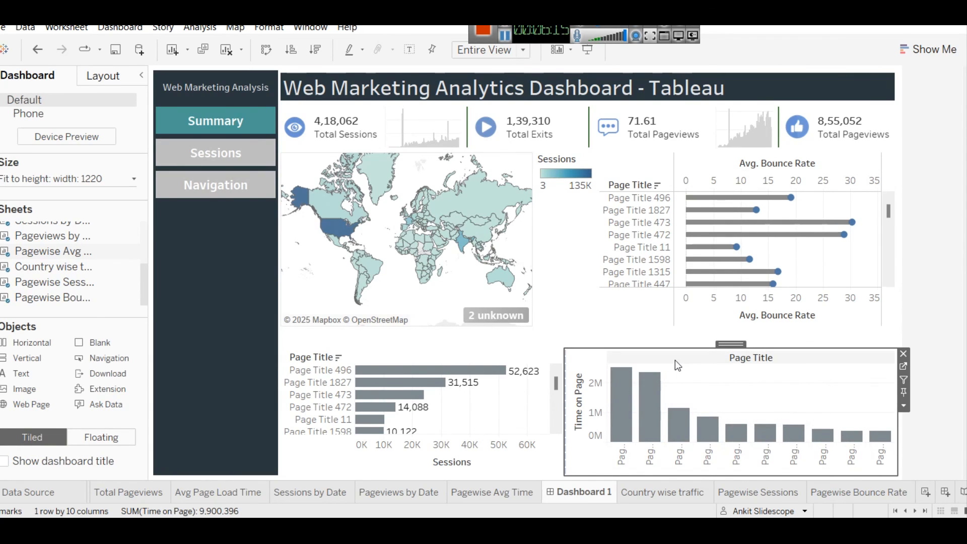
right_click(593, 362)
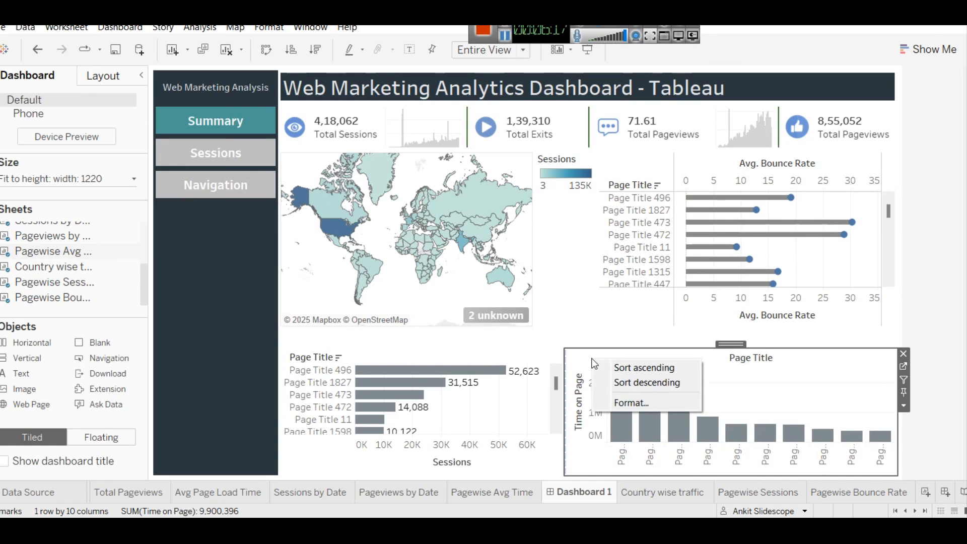
left_click(572, 338)
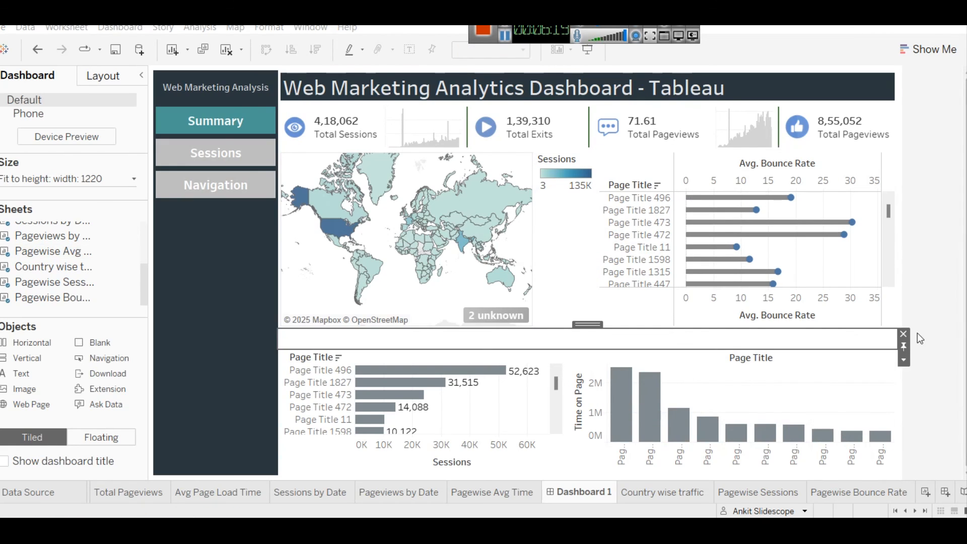
left_click(903, 333)
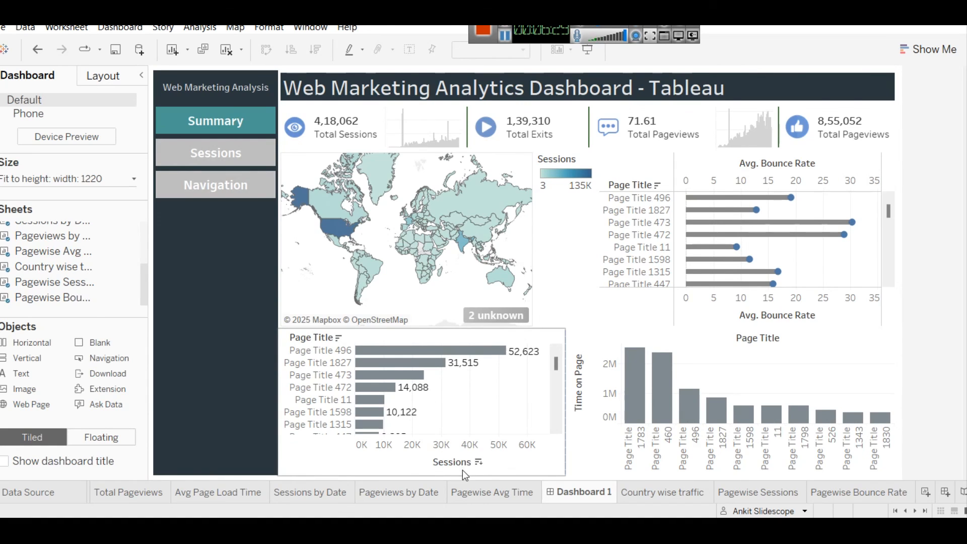
- Preview Dashboard 1 in presentation mode to check the layout of its charts, and return to editing
mouse_move(646, 375)
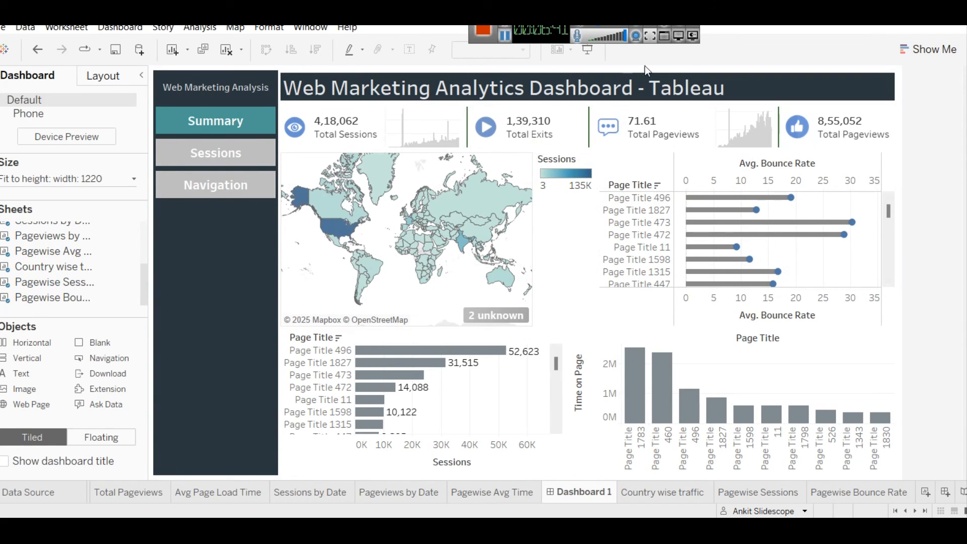
left_click(593, 48)
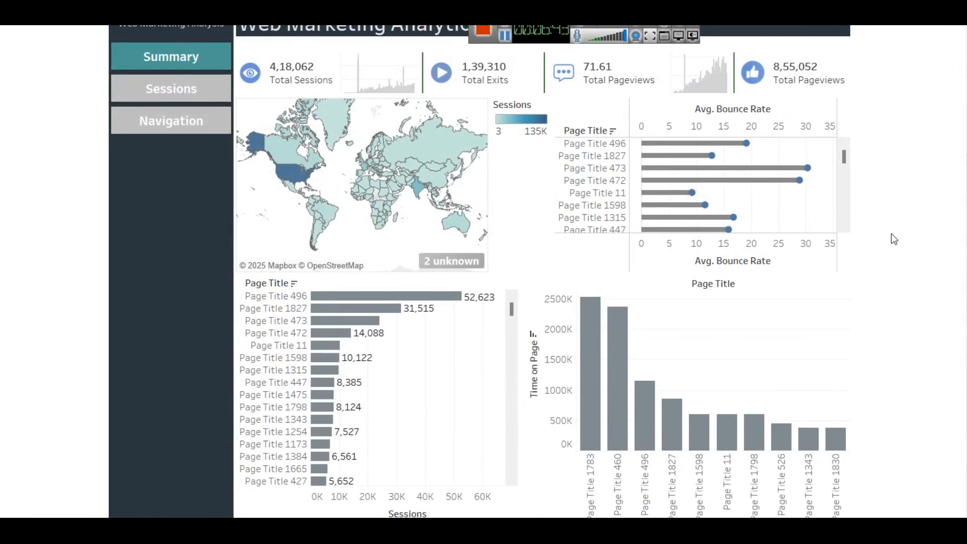
left_click_drag(521, 34, 715, 22)
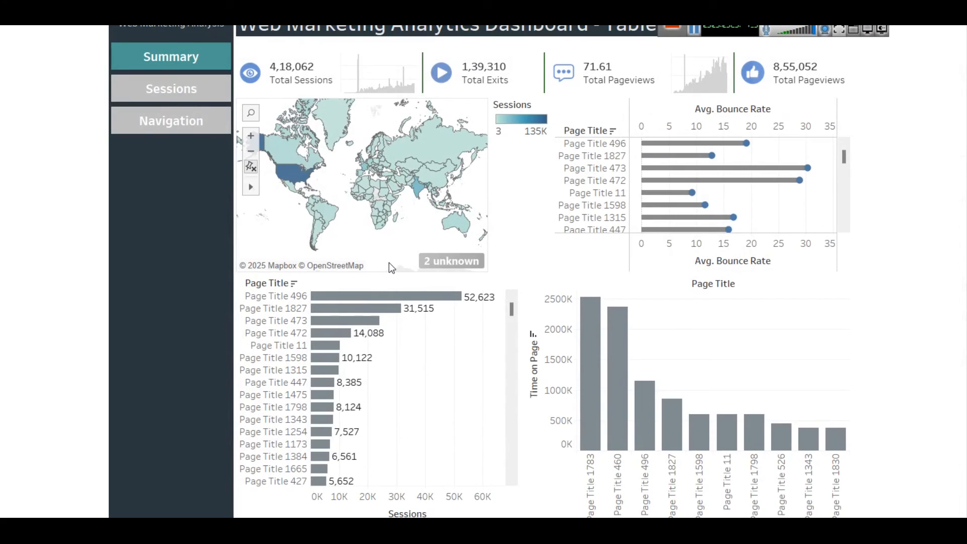
key("Escape")
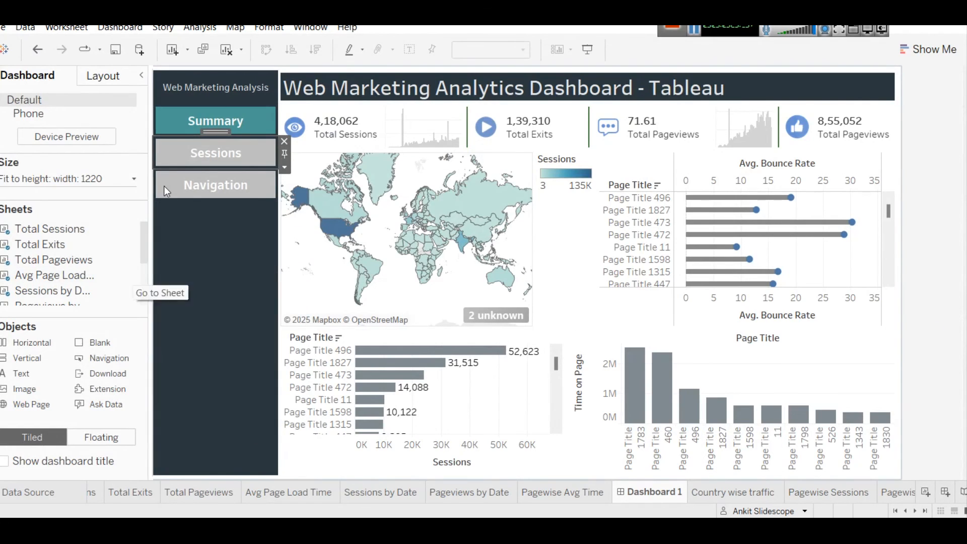
- Make the Sessions sidebar button navigate to the Pagewise Sessions sheet and test it in presentation mode
right_click(244, 156)
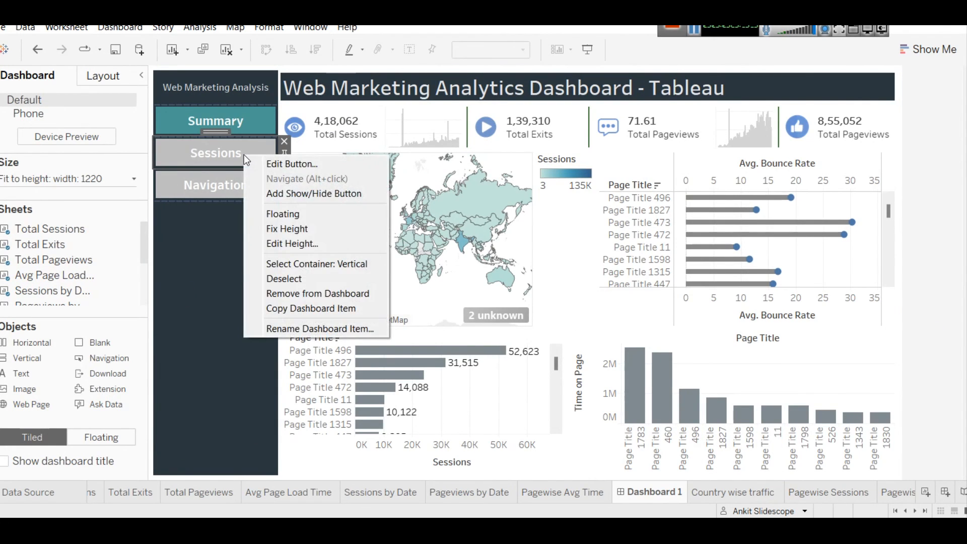
left_click(254, 162)
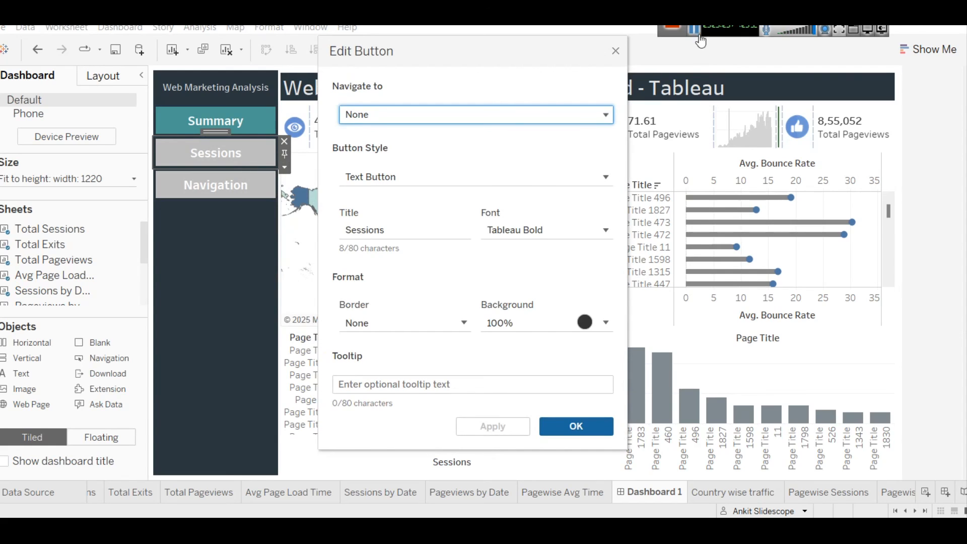
left_click(447, 114)
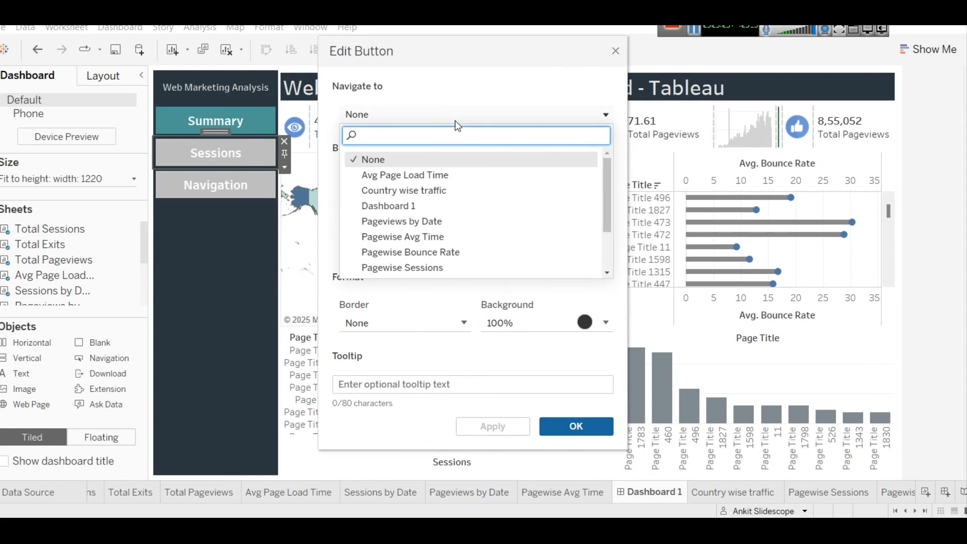
left_click(438, 268)
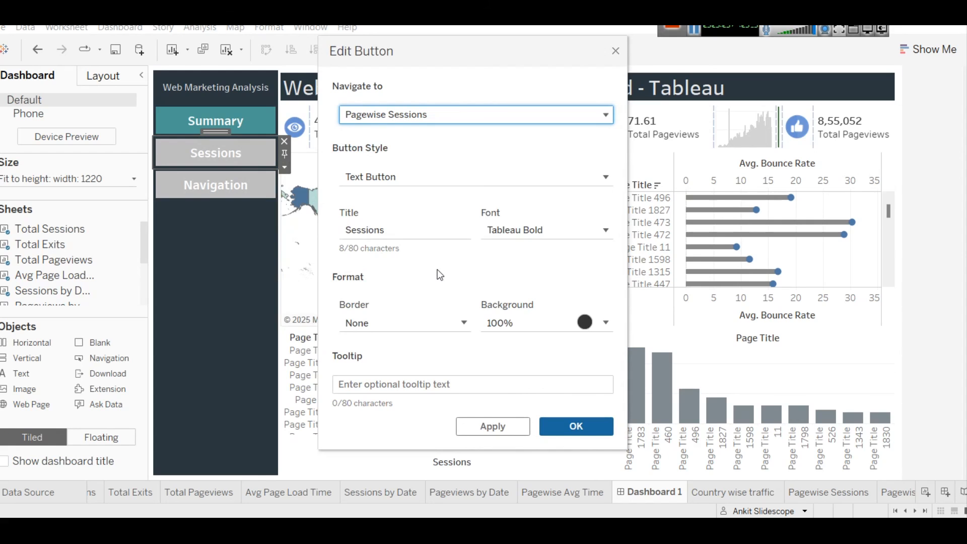
left_click(495, 431)
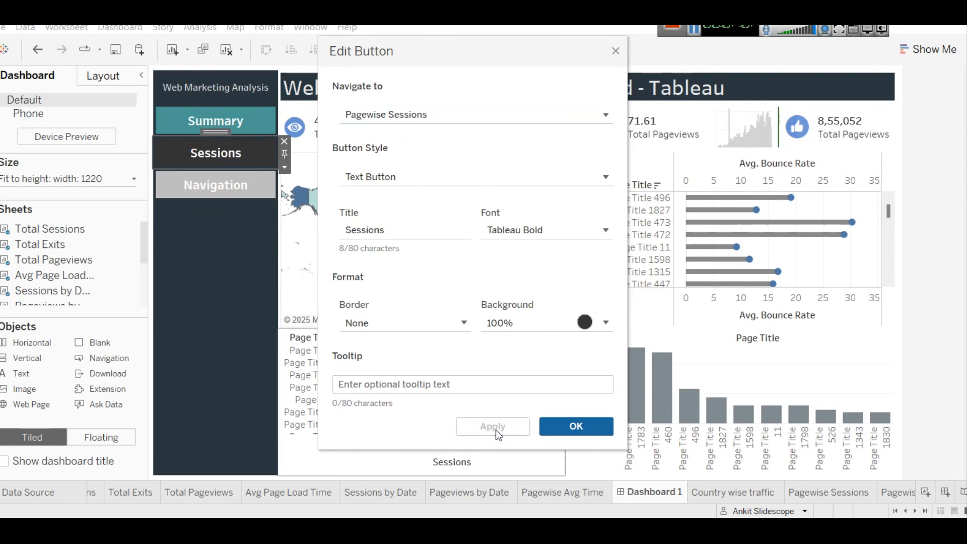
left_click(556, 426)
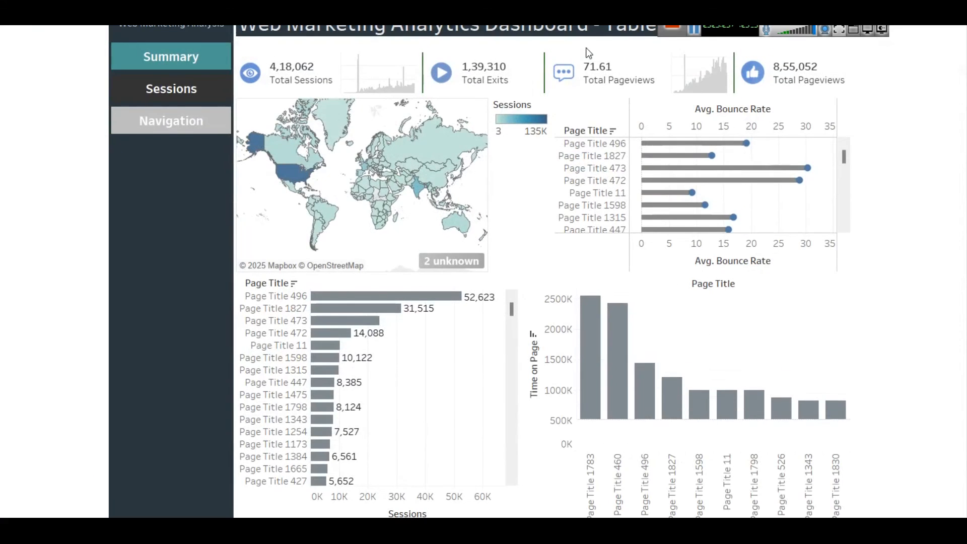
left_click(158, 89)
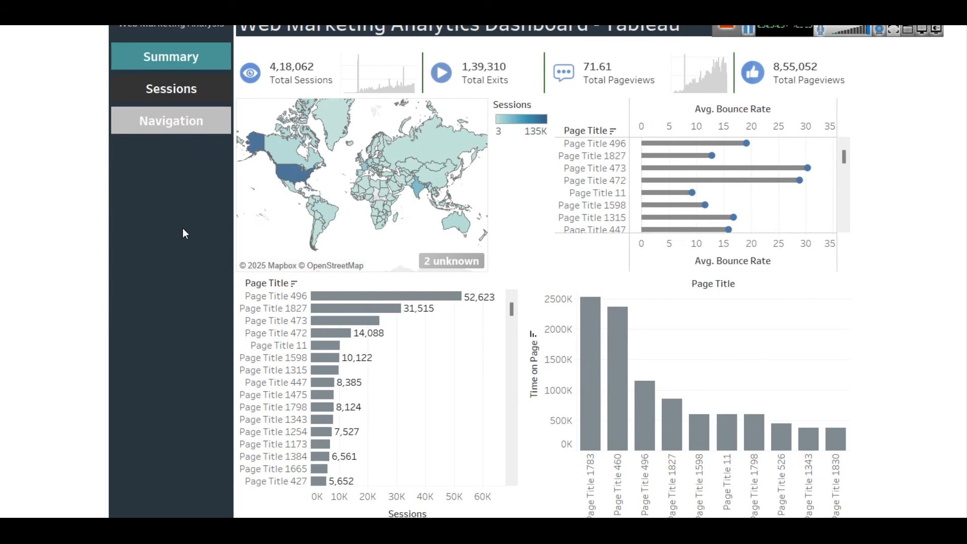
key("Escape")
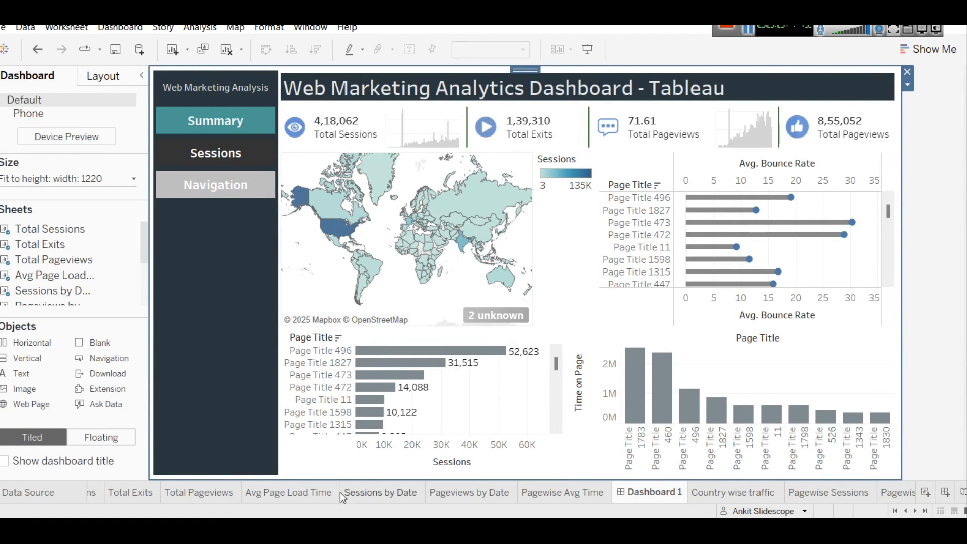
- Recolor the Country wise traffic map's Sessions scale with a custom sequential slate-grey palette
left_click(732, 497)
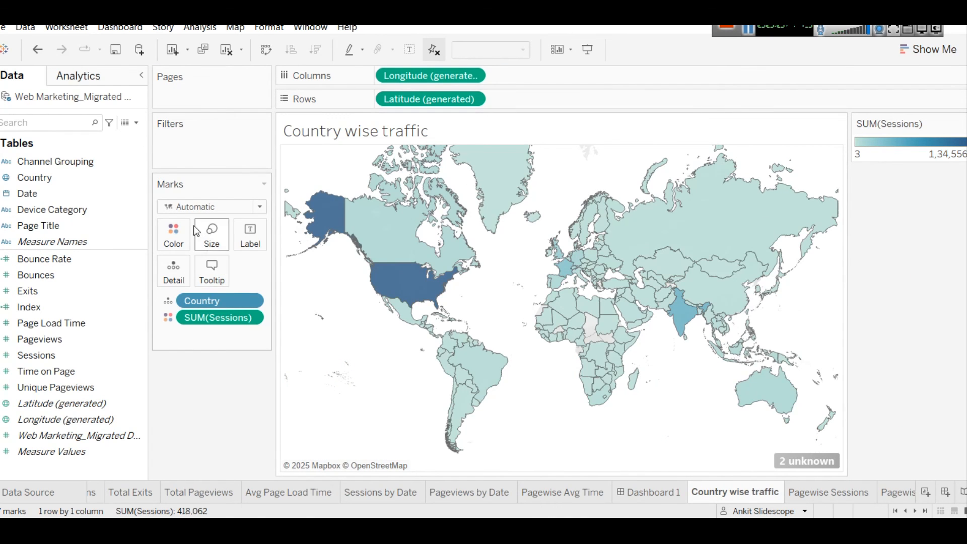
left_click(173, 237)
left_click(215, 281)
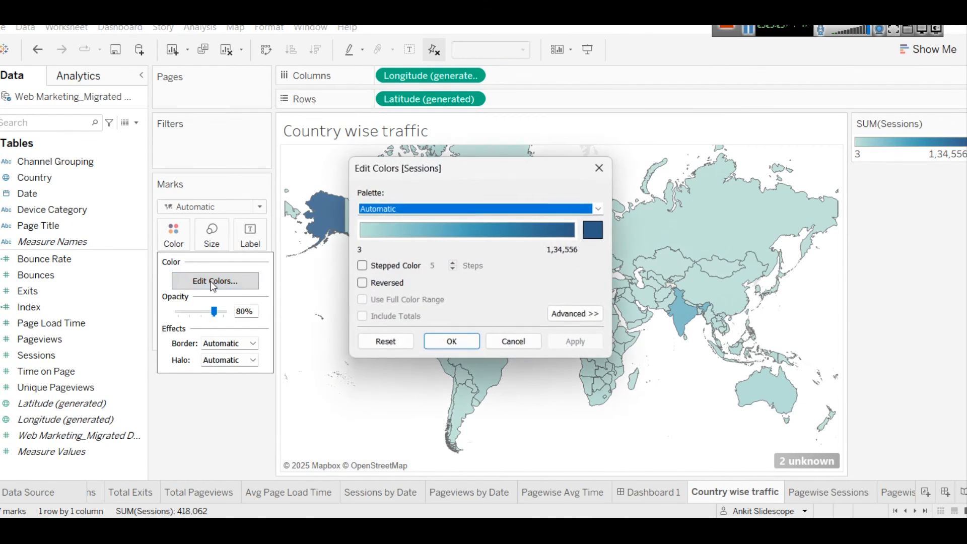
left_click(597, 229)
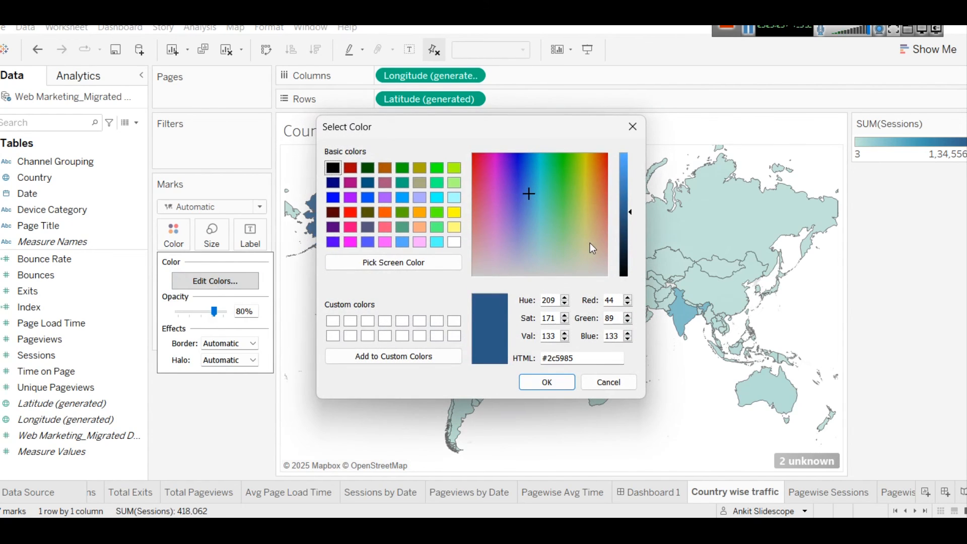
left_click(533, 249)
left_click(626, 224)
left_click_drag(627, 224, 626, 206)
left_click(544, 381)
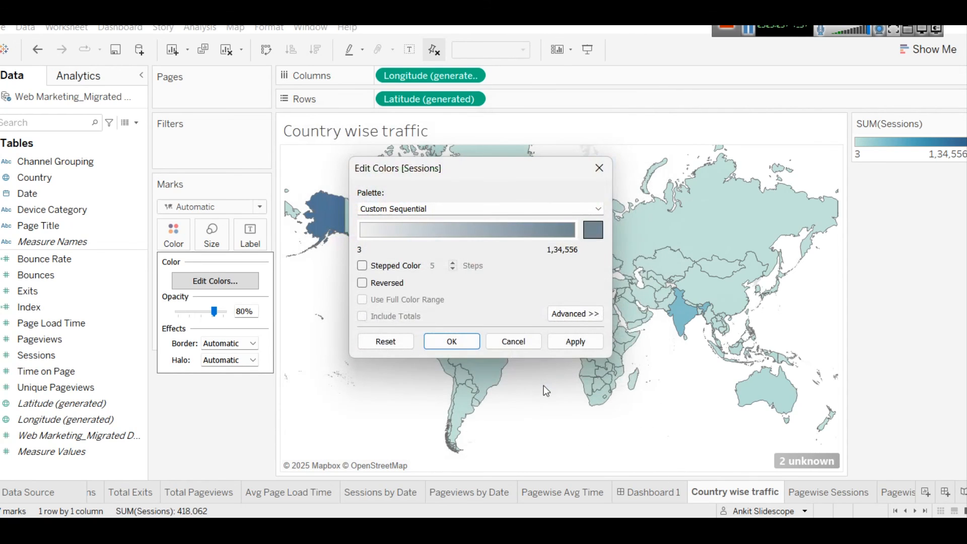
left_click(572, 346)
left_click(463, 343)
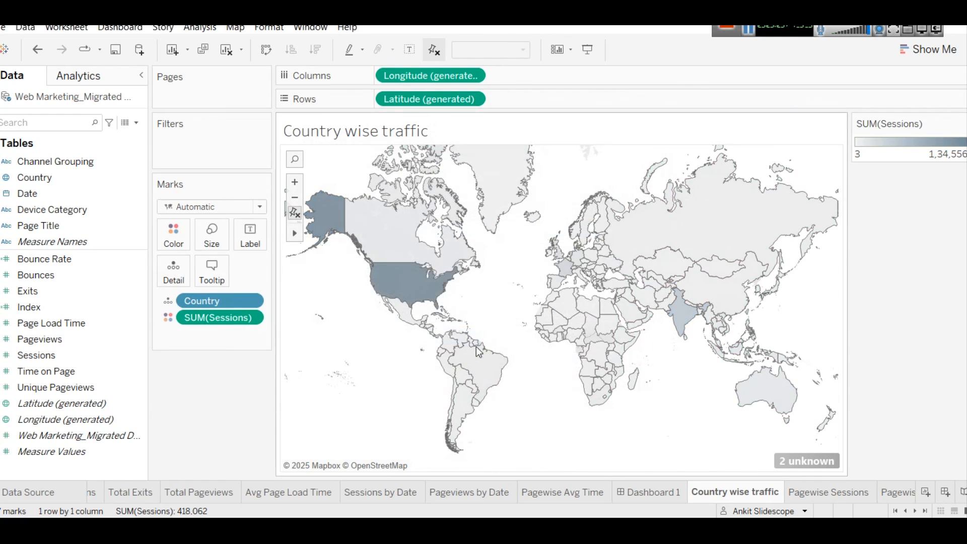
- On Dashboard 1, move the boundary between the map row and the bottom charts slightly upward
left_click(626, 493)
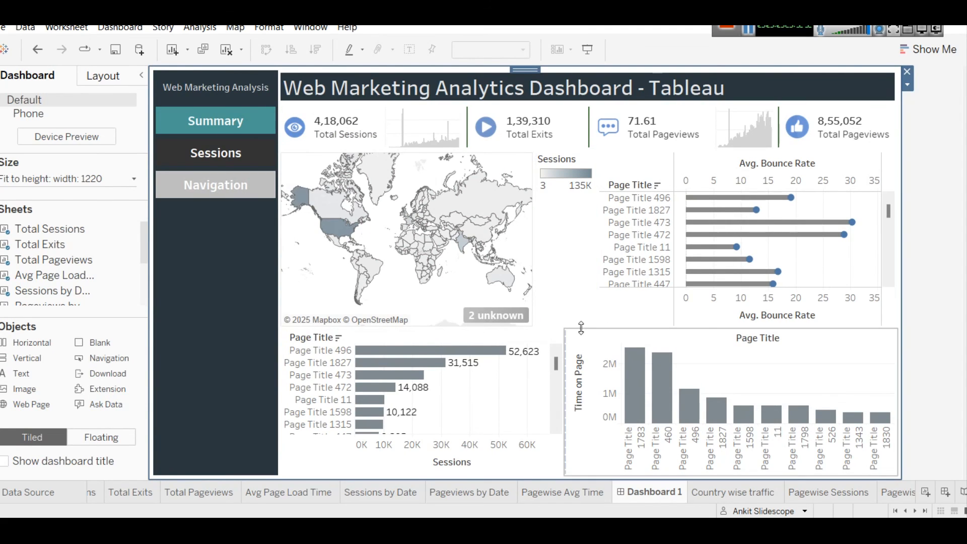
left_click_drag(581, 327, 581, 320)
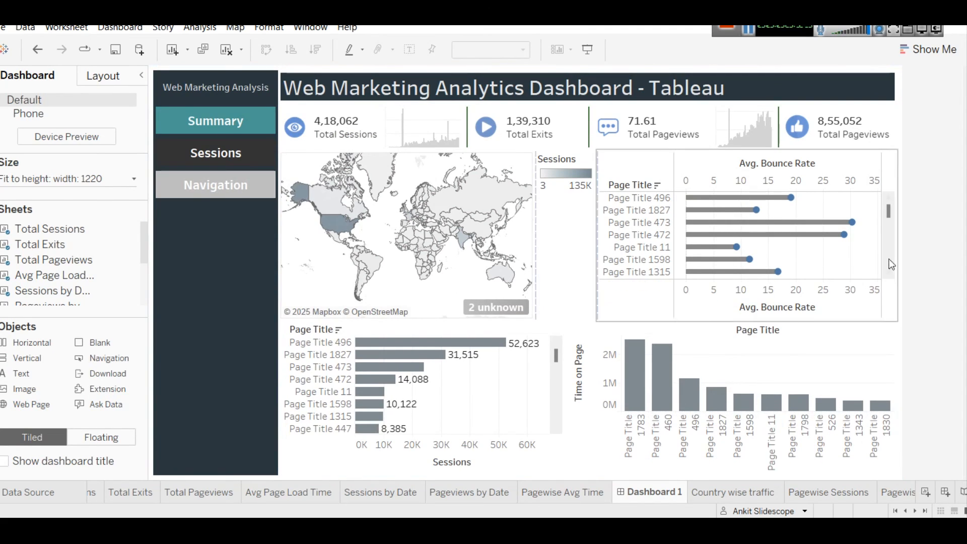